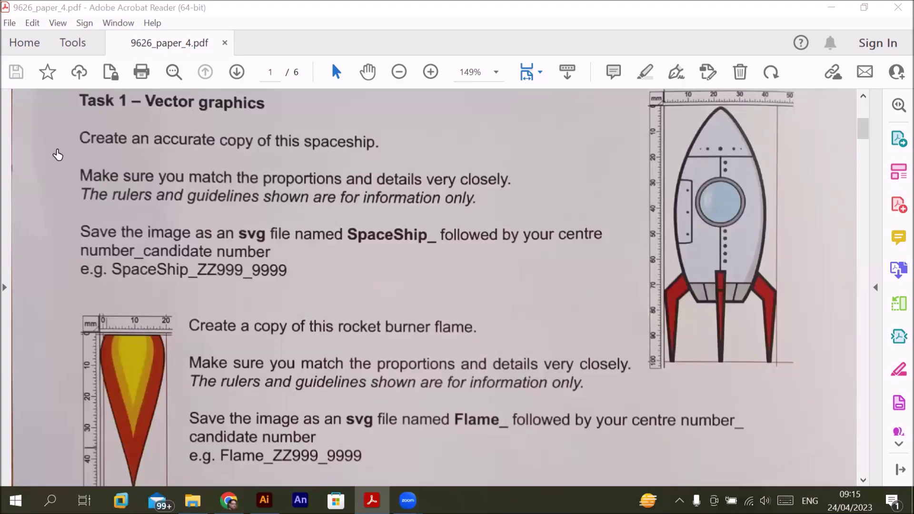
# Step: Create a new 50 x 100 mm portrait document in millimetres from the Custom preset
pyautogui.click(48, 157)
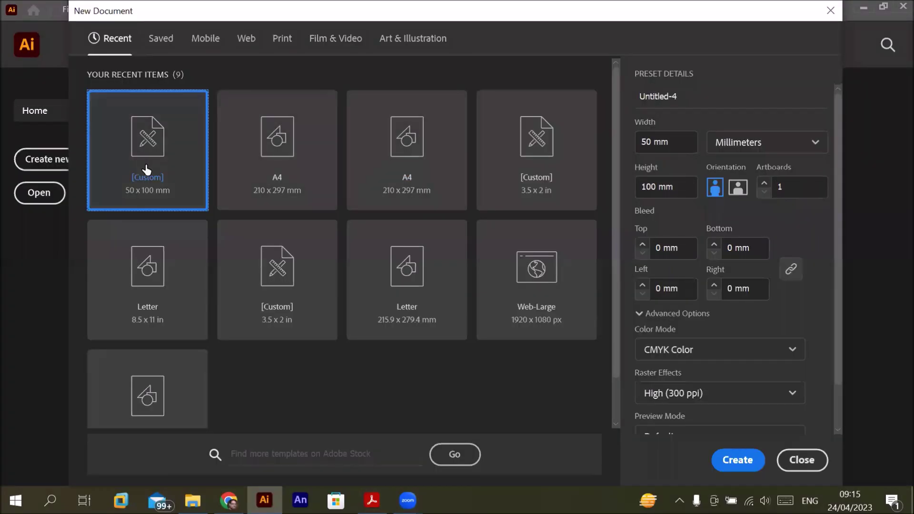
pyautogui.click(675, 142)
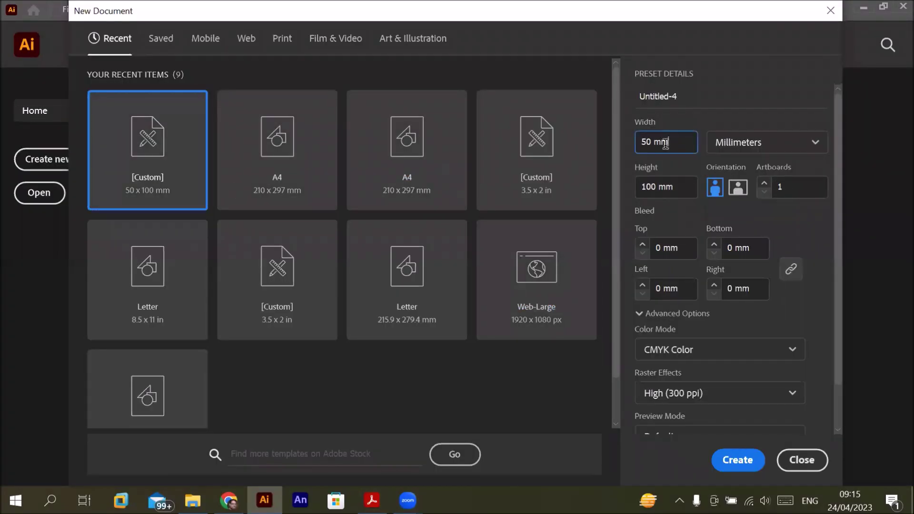
pyautogui.click(743, 146)
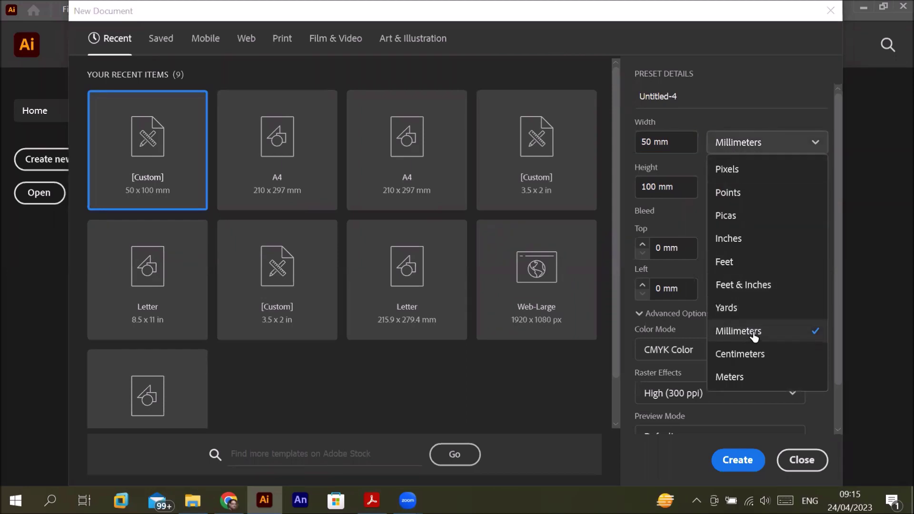
pyautogui.click(684, 142)
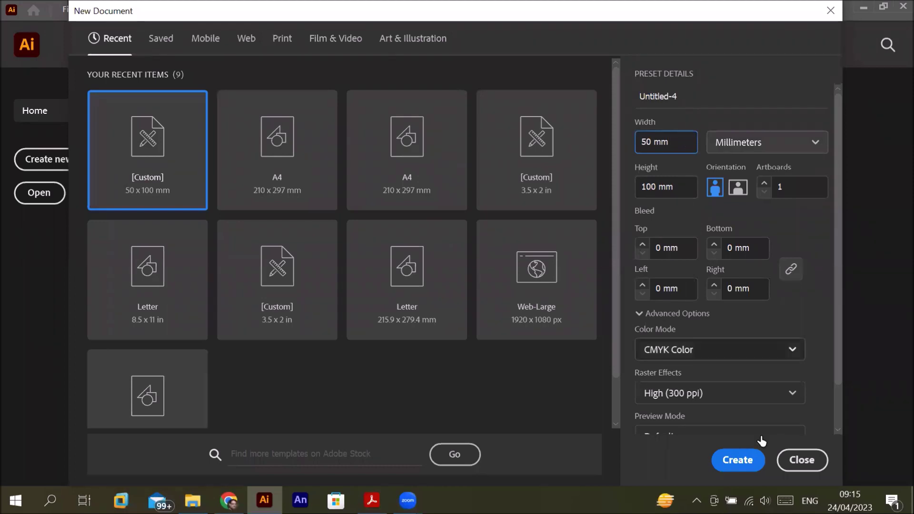
pyautogui.click(737, 459)
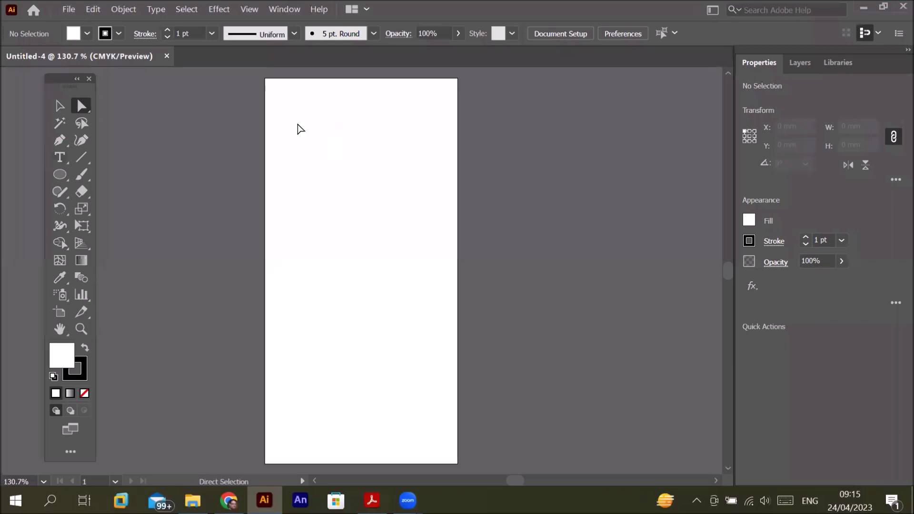
pyautogui.click(61, 175)
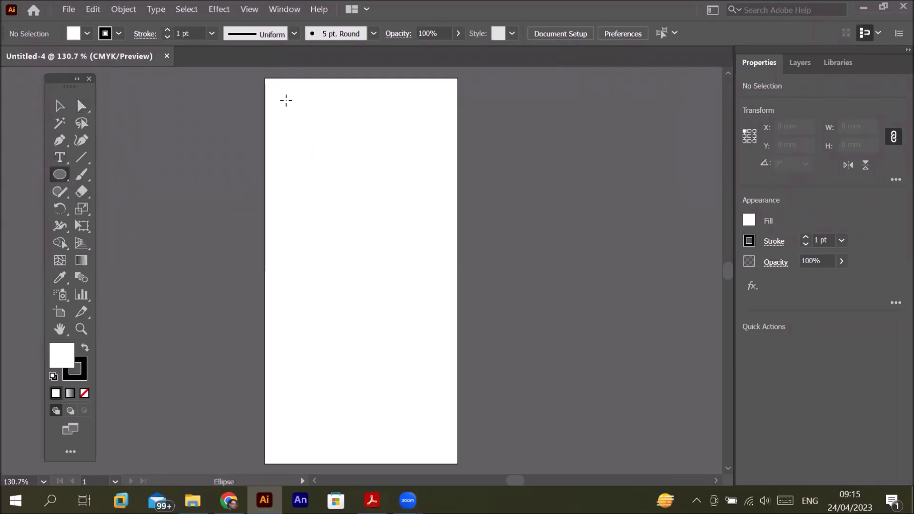
# Step: Draw a 63 mm circle and place an overlapping duplicate beside it
pyautogui.moveTo(281, 99)
pyautogui.mouseDown()
pyautogui.moveTo(410, 301)
pyautogui.moveTo(408, 340)
pyautogui.mouseUp()
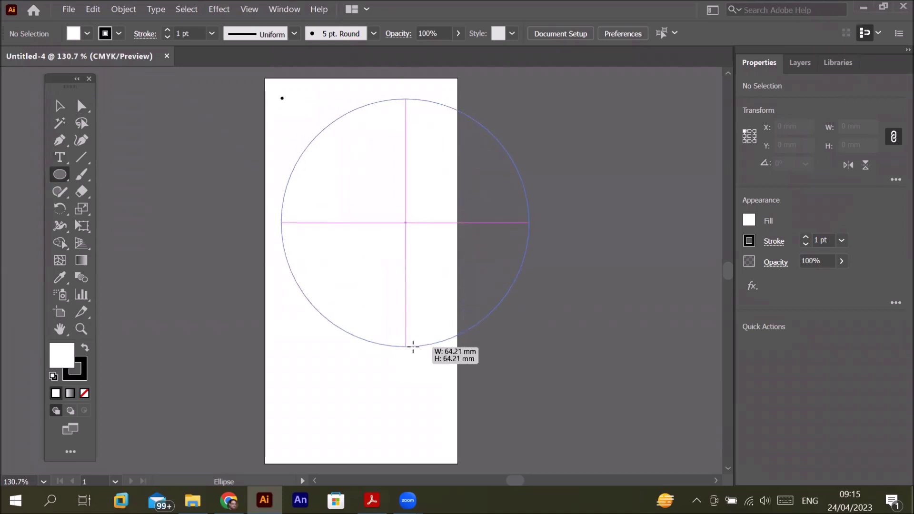
pyautogui.moveTo(409, 340); pyautogui.dragTo(409, 342)
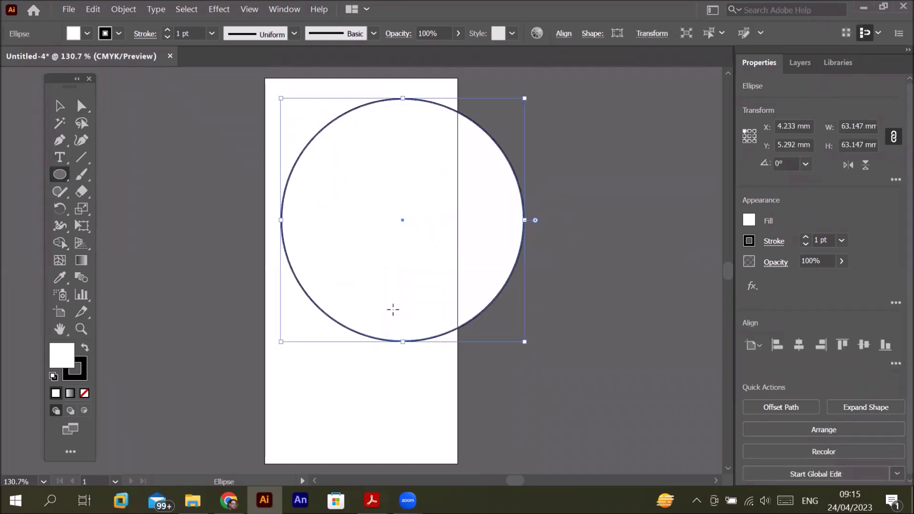
pyautogui.press('v')
pyautogui.moveTo(386, 231)
pyautogui.mouseDown()
pyautogui.moveTo(248, 254)
pyautogui.moveTo(427, 257)
pyautogui.mouseUp()
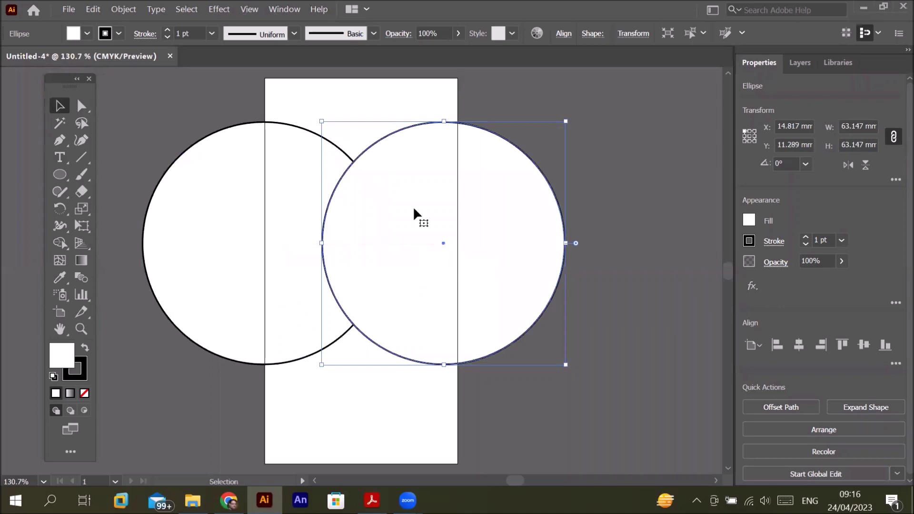
pyautogui.click(248, 10)
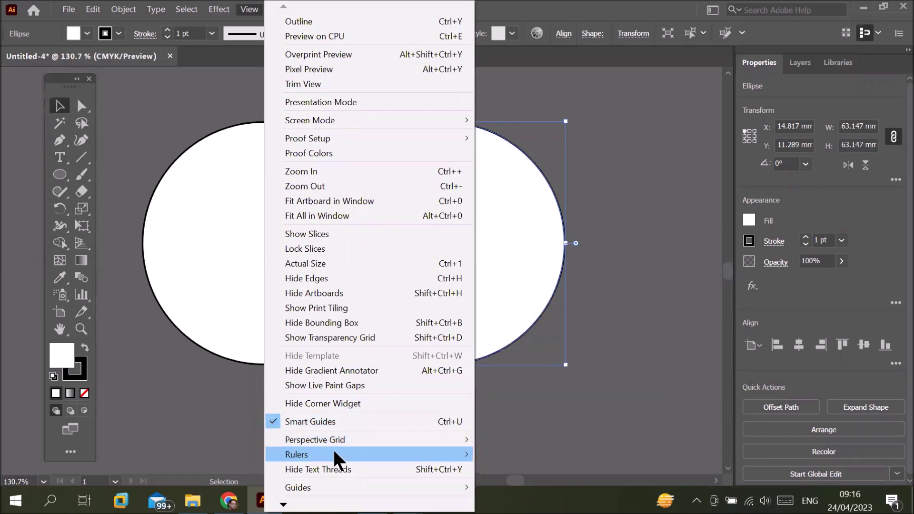
pyautogui.moveTo(296, 455)
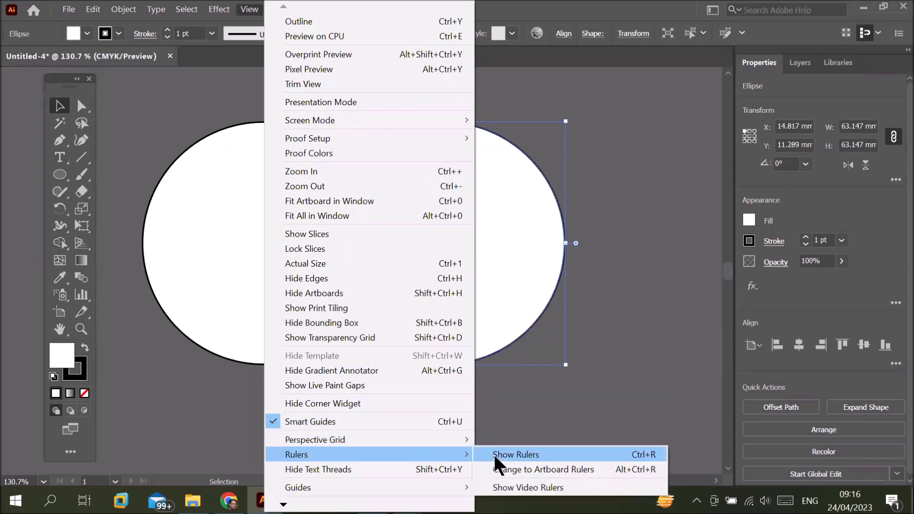
# Step: Show rulers, then trial a Pathfinder Intersect on both circles and undo it
pyautogui.click(495, 456)
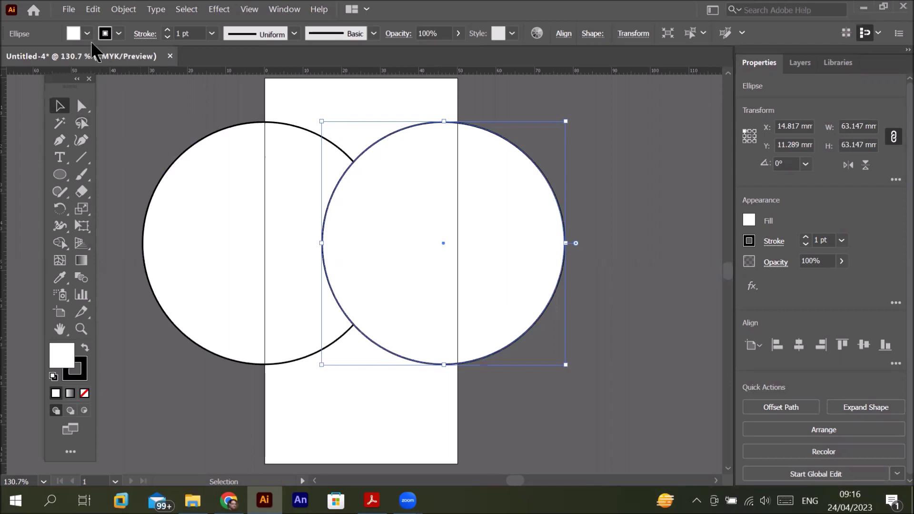
pyautogui.click(170, 137)
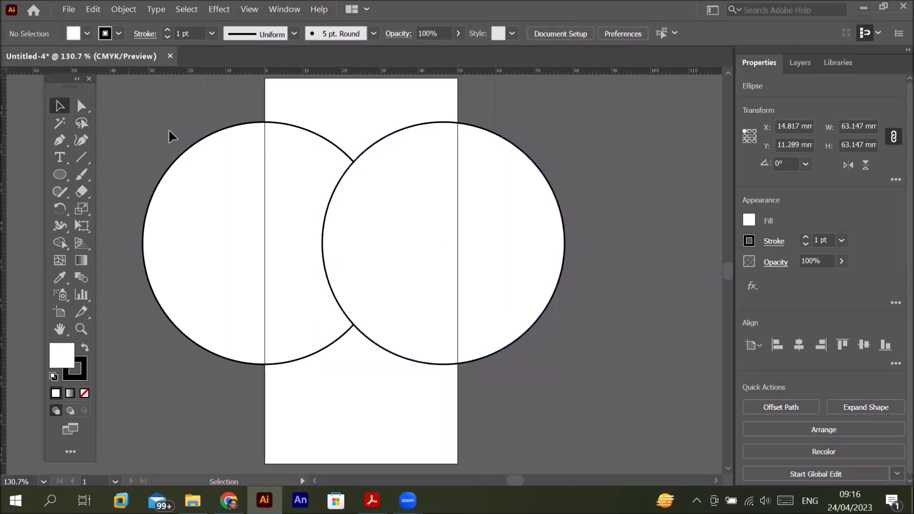
pyautogui.click(205, 158)
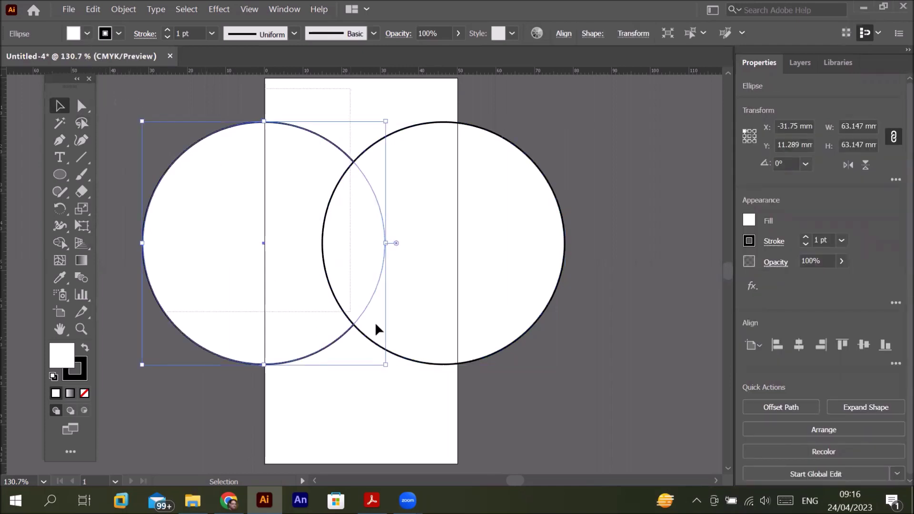
pyautogui.hotkey('ctrl', 'a')
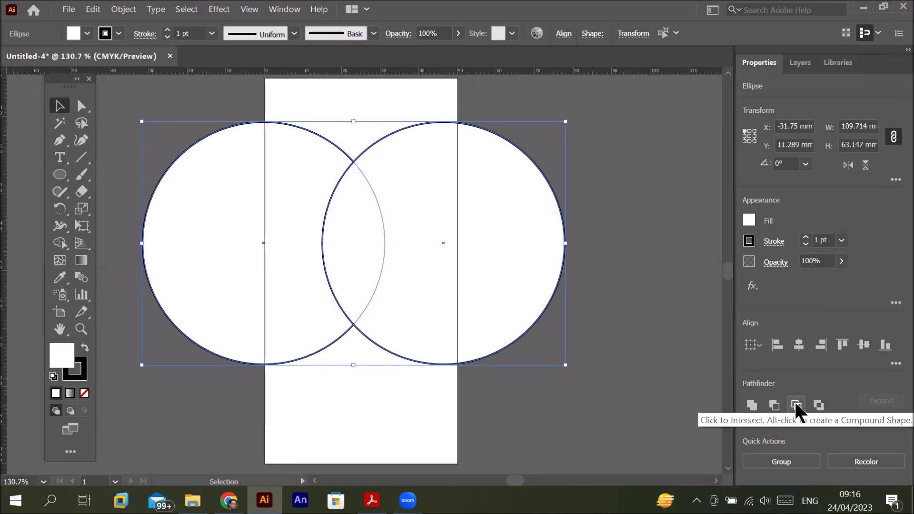
pyautogui.click(796, 405)
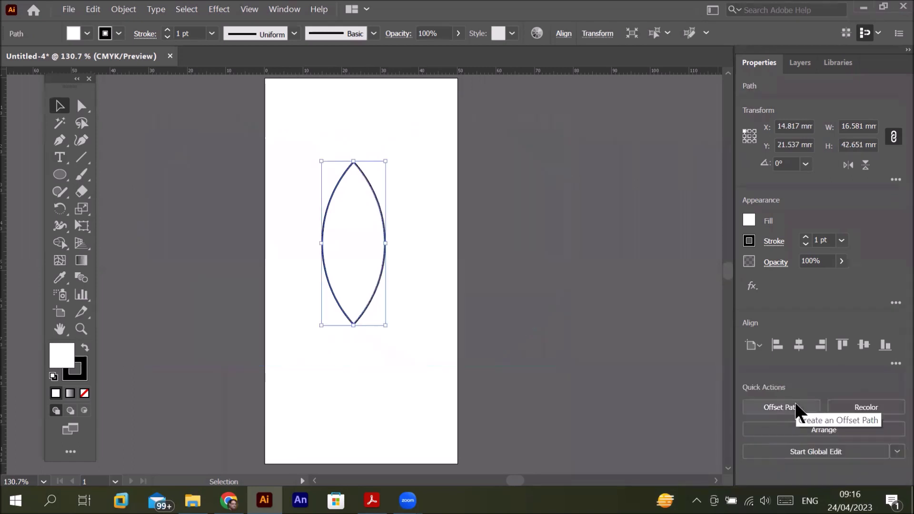
pyautogui.hotkey('ctrl', 'z')
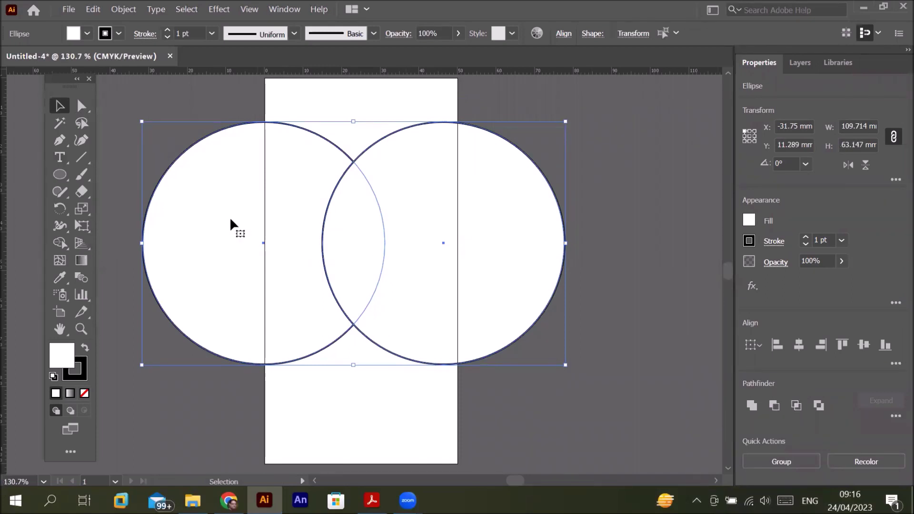
# Step: Delete both circles' outer regions with Shape Builder, keeping only the 16.6 x 42.6 mm lens
pyautogui.click(59, 244)
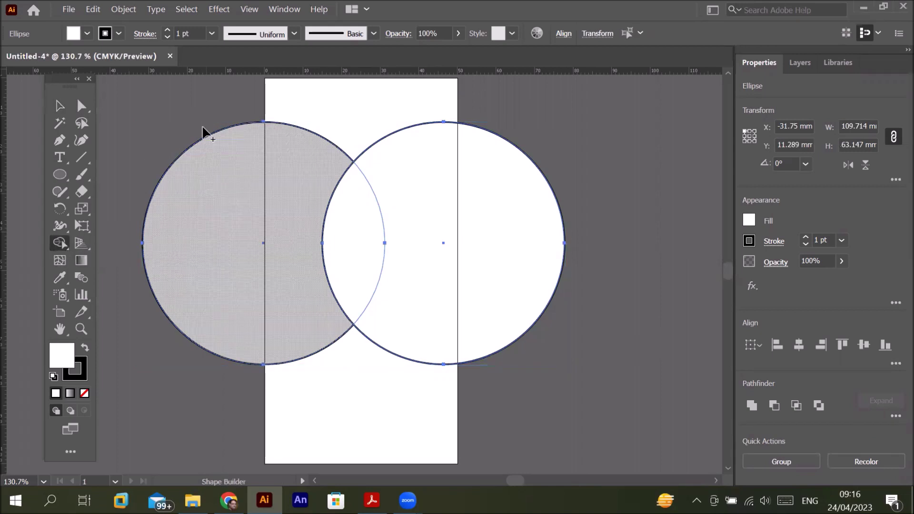
pyautogui.press('alt')
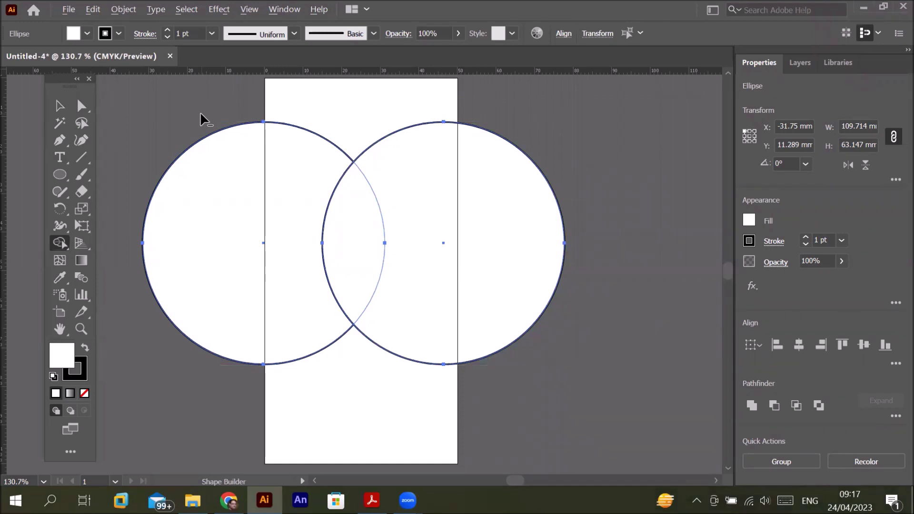
pyautogui.moveTo(200, 114); pyautogui.dragTo(289, 381)
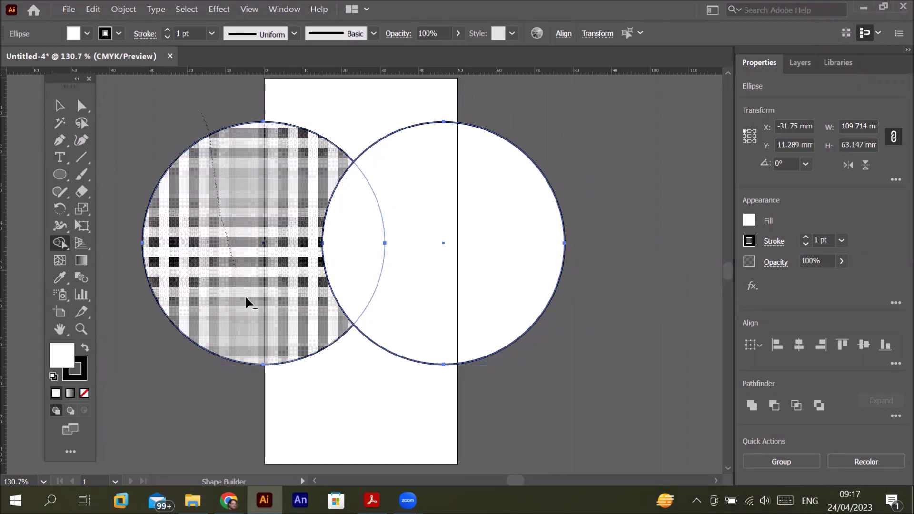
pyautogui.moveTo(290, 381); pyautogui.dragTo(412, 108)
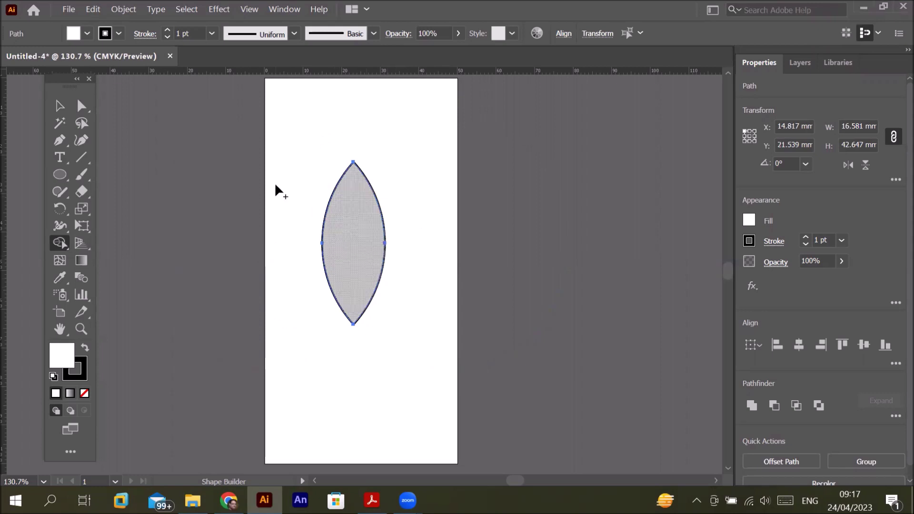
pyautogui.click(63, 110)
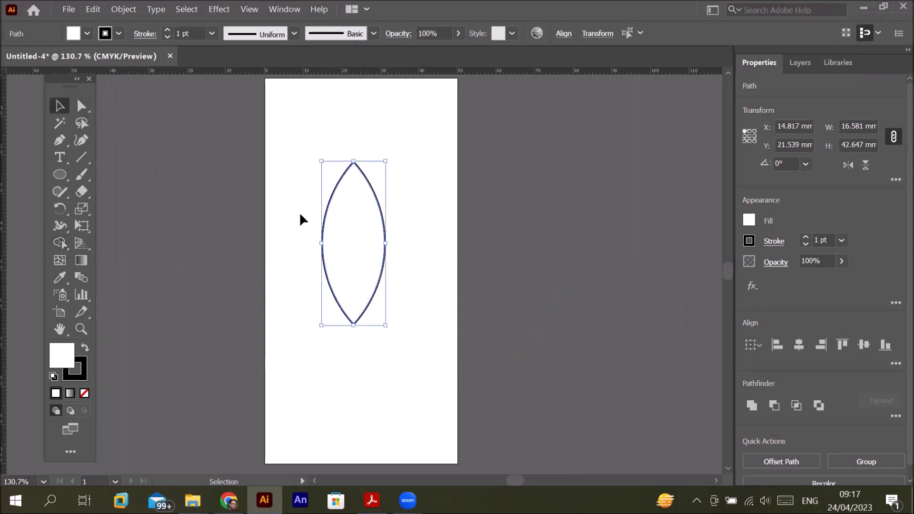
# Step: Enlarge the lens into a tall rocket-body outline and reposition it on the artboard
pyautogui.moveTo(386, 325); pyautogui.dragTo(414, 430)
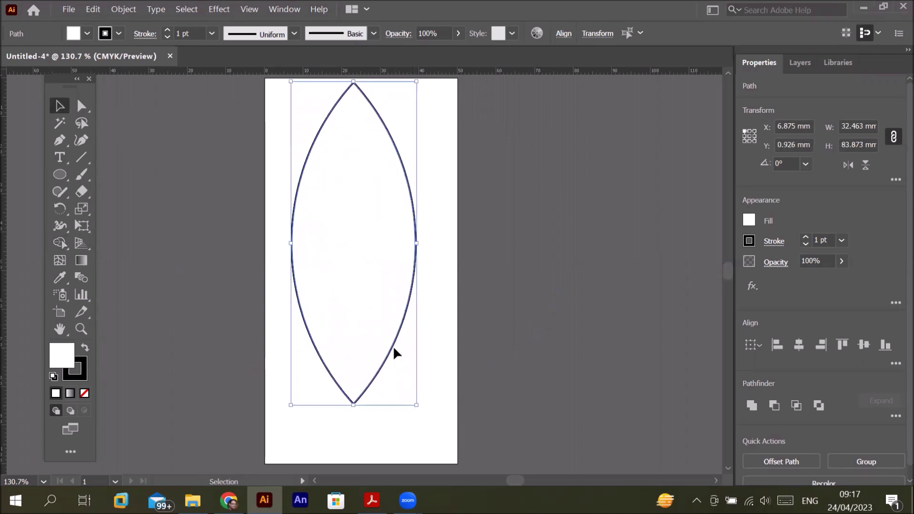
pyautogui.moveTo(395, 357); pyautogui.dragTo(398, 367)
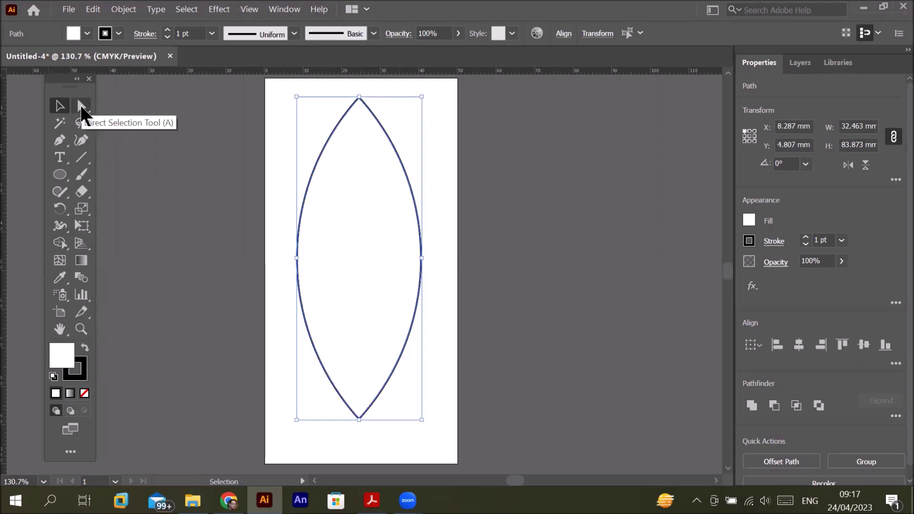
pyautogui.click(82, 107)
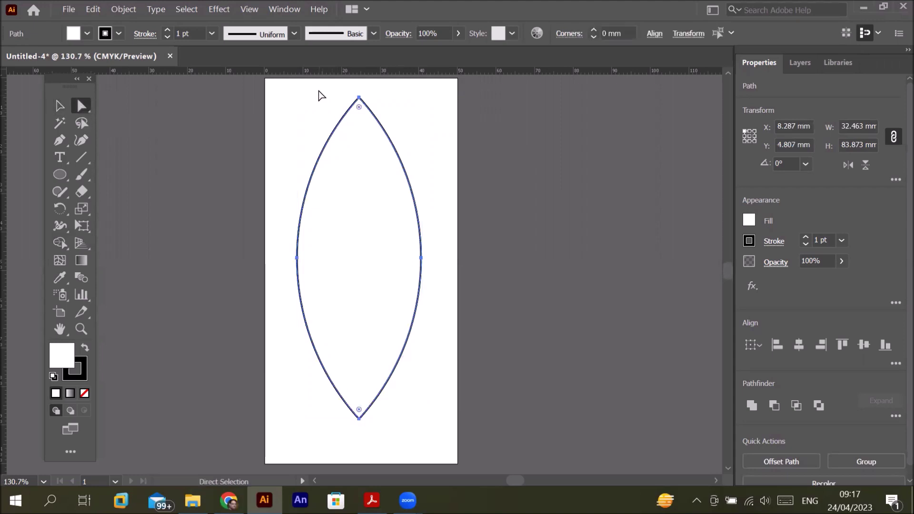
pyautogui.moveTo(322, 87); pyautogui.dragTo(430, 147)
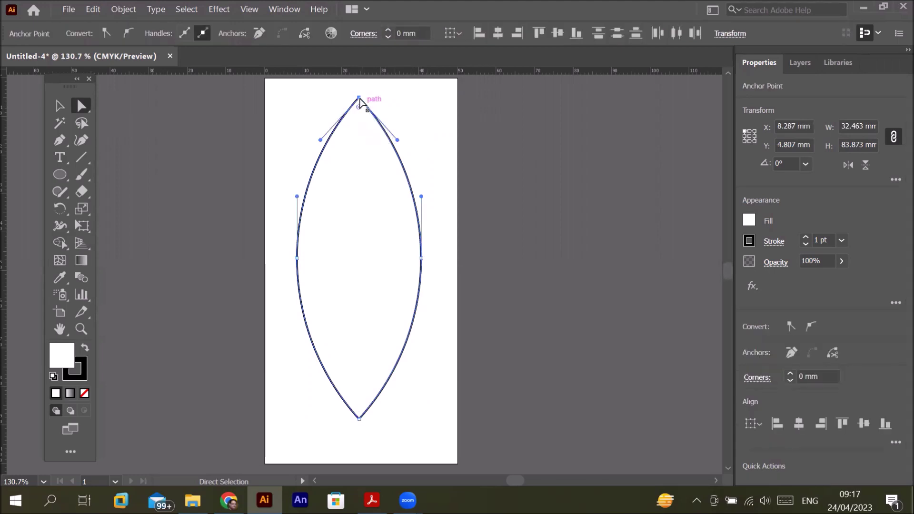
pyautogui.moveTo(360, 99); pyautogui.dragTo(361, 101)
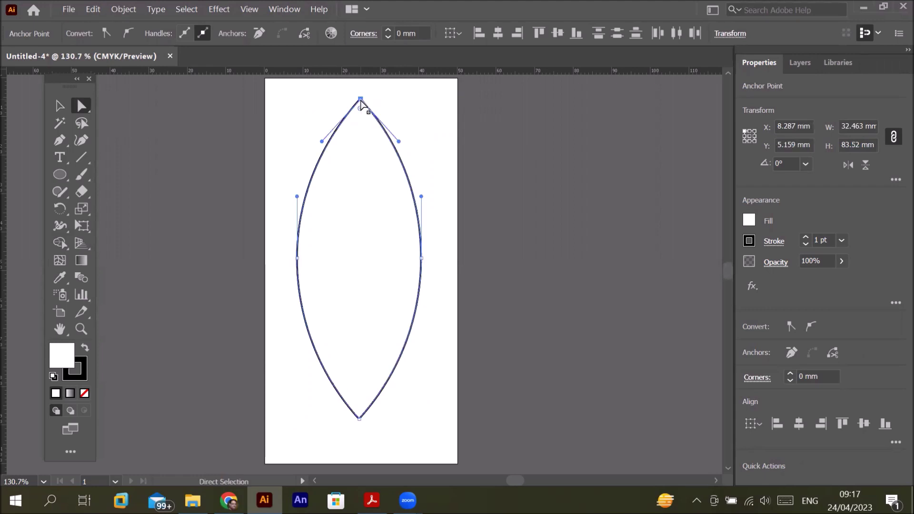
# Step: Round the lens's pointed top anchor to a 2.146 mm corner radius
pyautogui.click(360, 102)
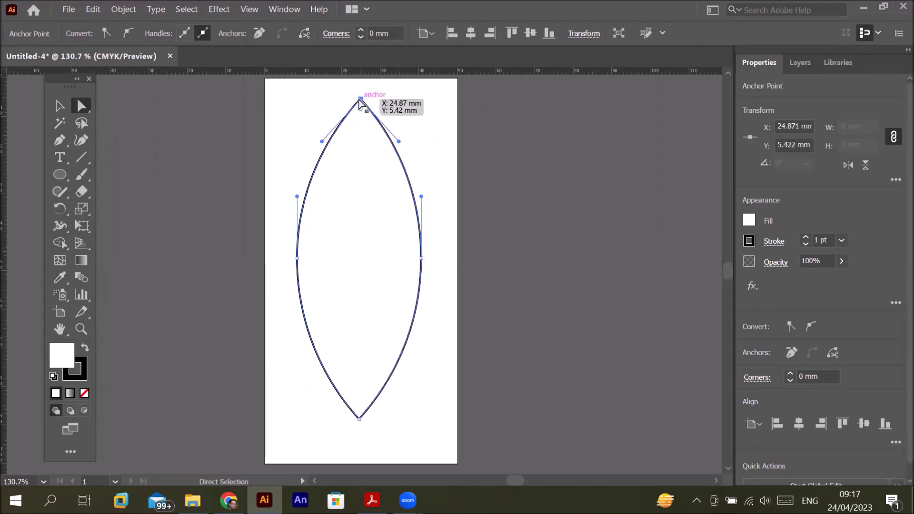
pyautogui.moveTo(330, 87); pyautogui.dragTo(414, 147)
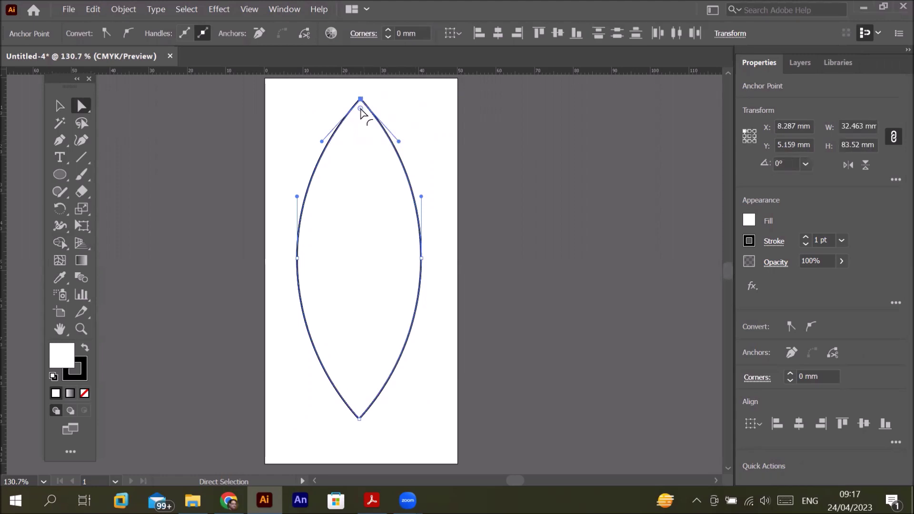
pyautogui.moveTo(360, 109); pyautogui.dragTo(360, 120)
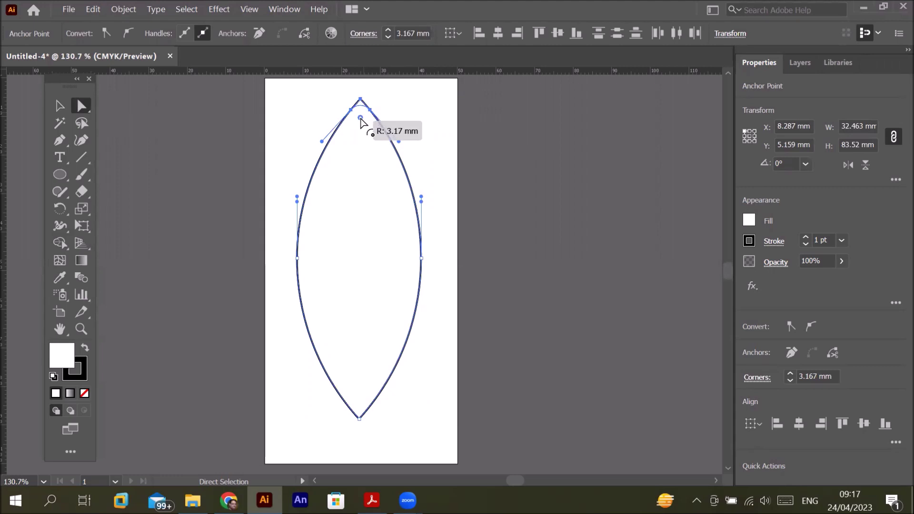
pyautogui.moveTo(361, 120); pyautogui.dragTo(361, 109)
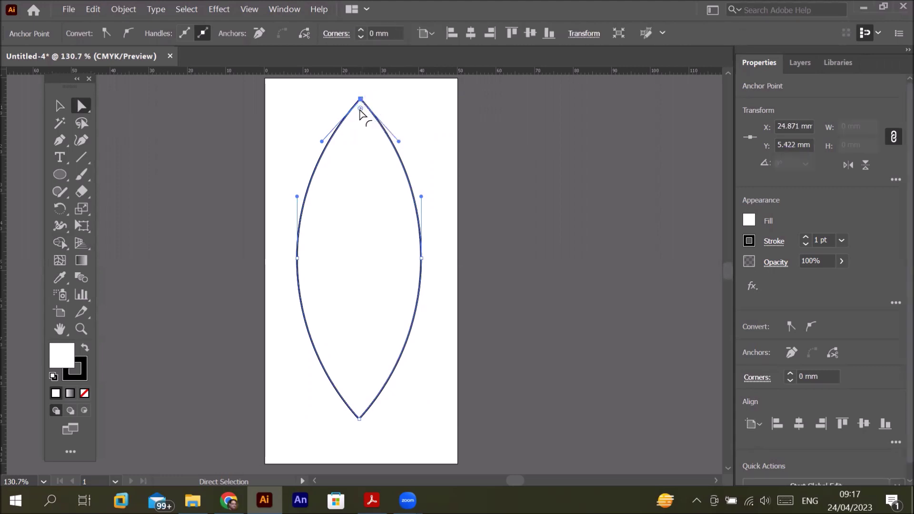
pyautogui.moveTo(361, 110); pyautogui.dragTo(361, 114)
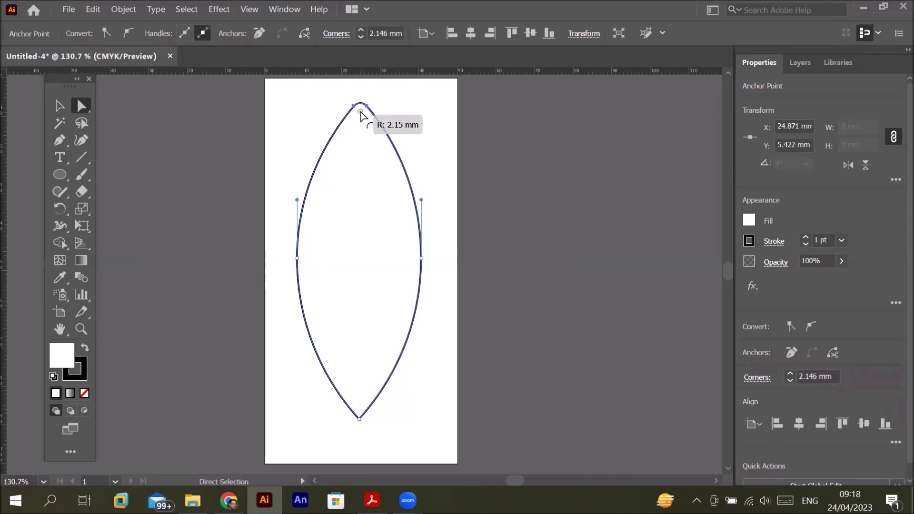
pyautogui.moveTo(361, 112); pyautogui.dragTo(361, 112)
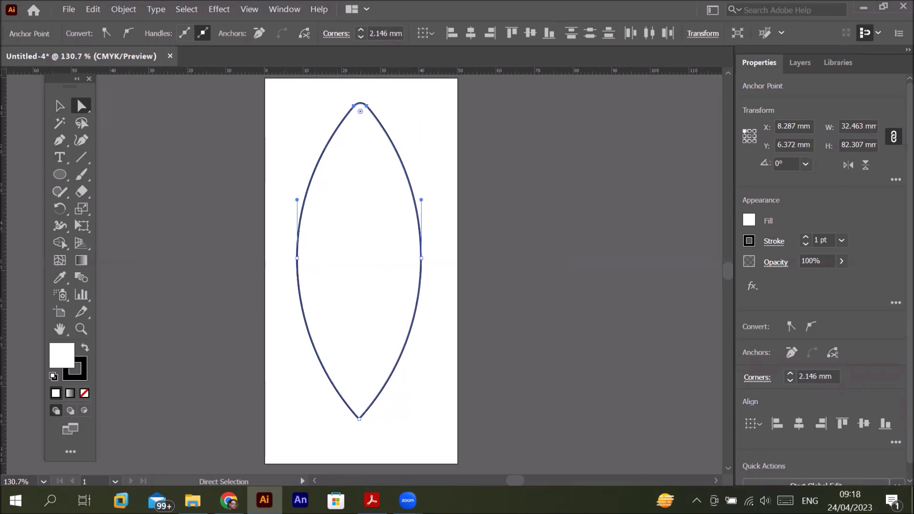
pyautogui.hotkey('alt', 'Tab')
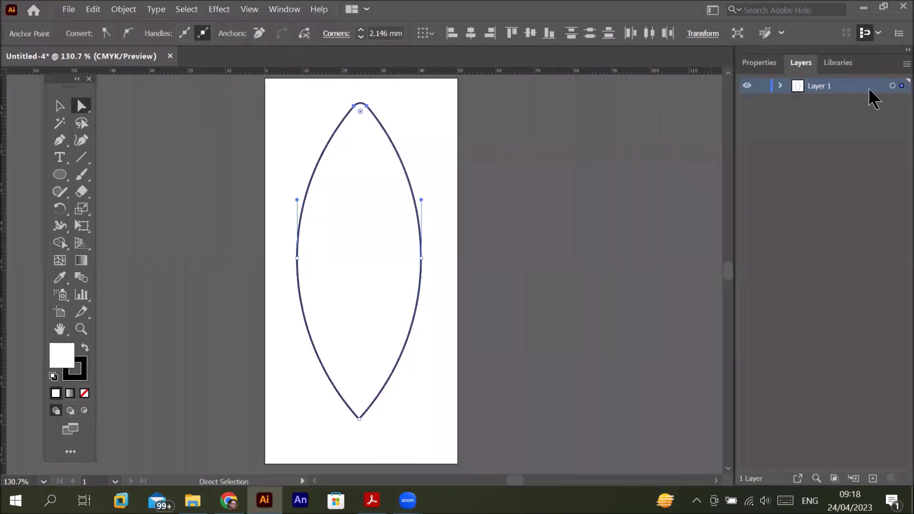
# Step: Delete the duplicate second path in Layer 1, keeping the single lens path selected
pyautogui.click(780, 85)
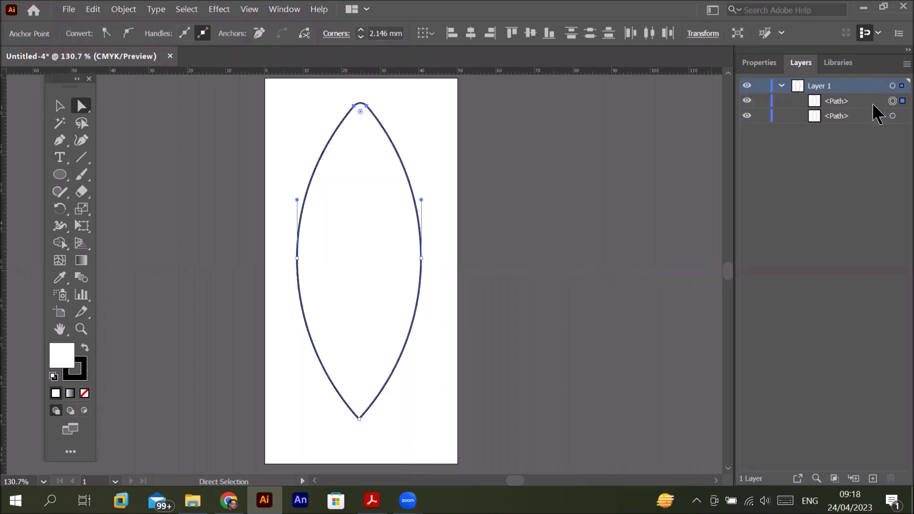
pyautogui.click(894, 116)
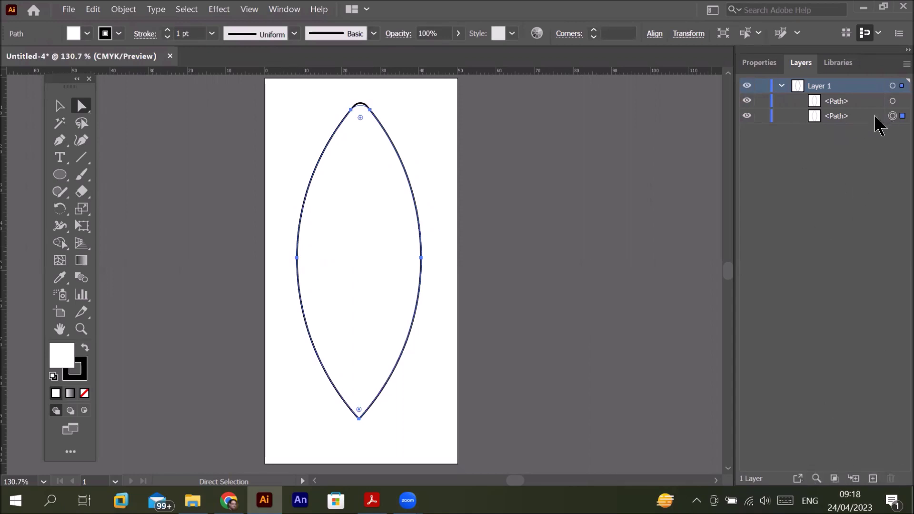
pyautogui.click(846, 117)
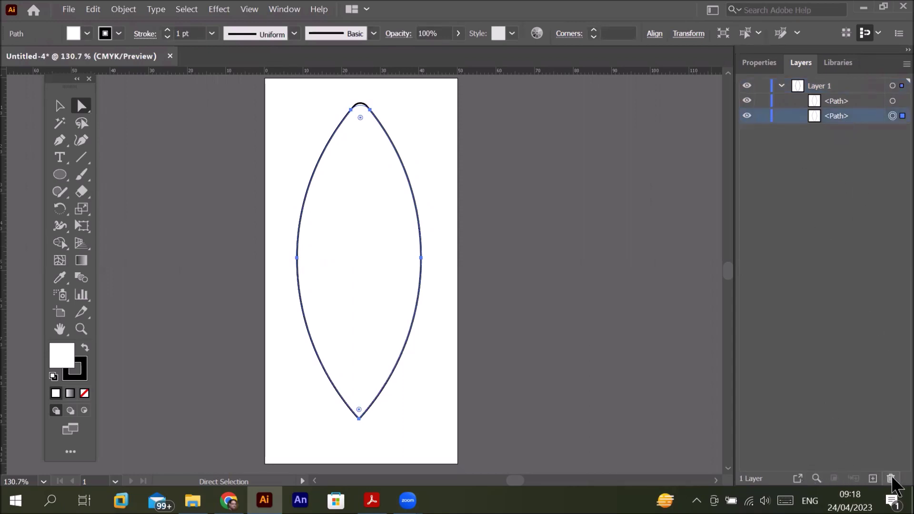
pyautogui.click(891, 478)
pyautogui.click(847, 105)
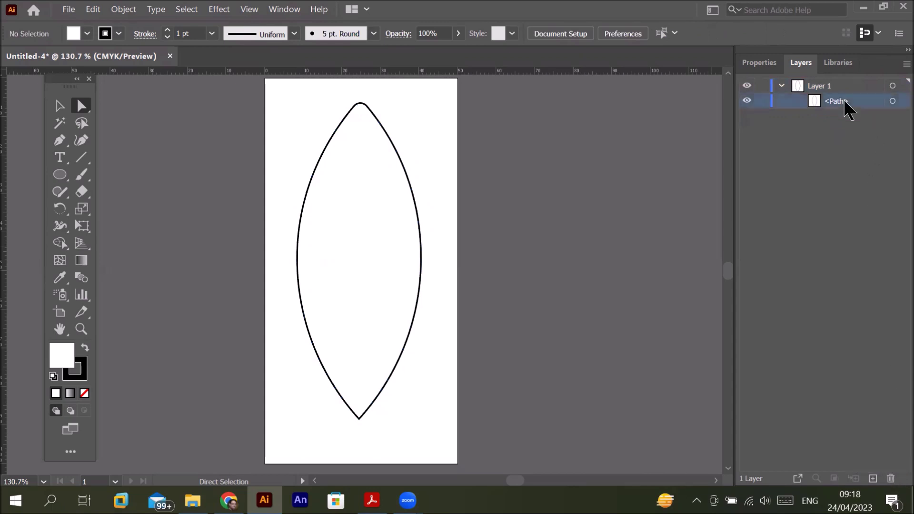
pyautogui.click(892, 101)
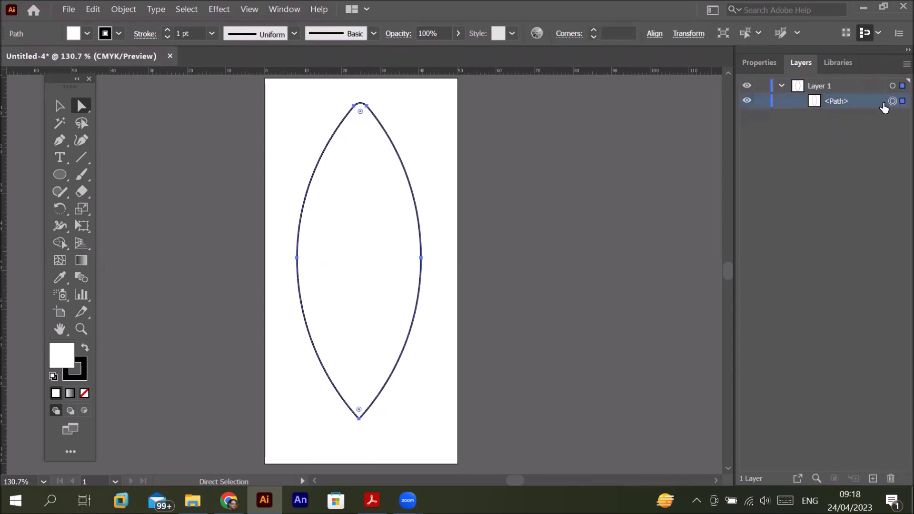
# Step: Give the lens no fill and a 3 pt outside-aligned stroke, then place a copy to its right
pyautogui.click(87, 32)
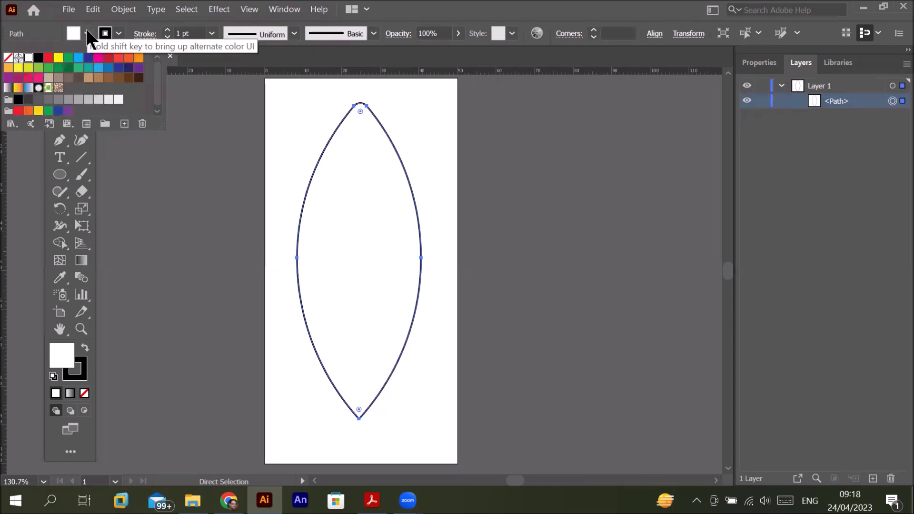
pyautogui.click(9, 58)
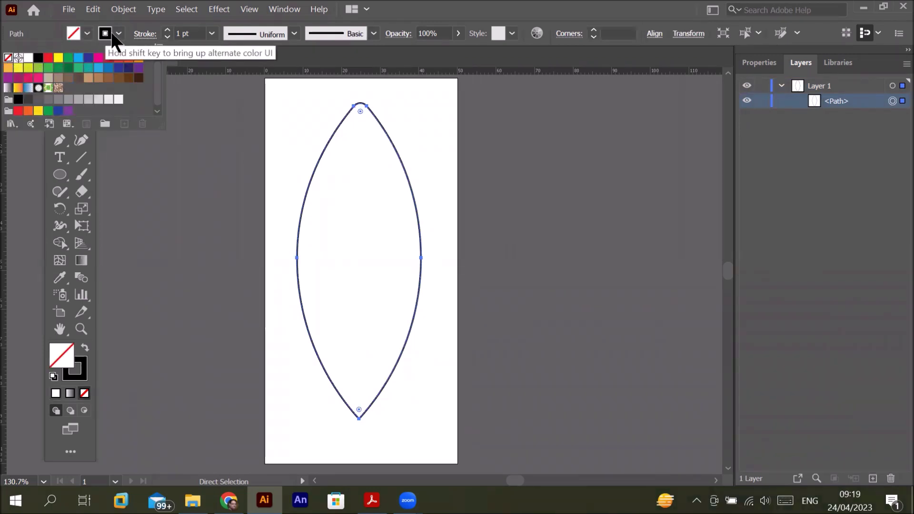
pyautogui.press('Escape')
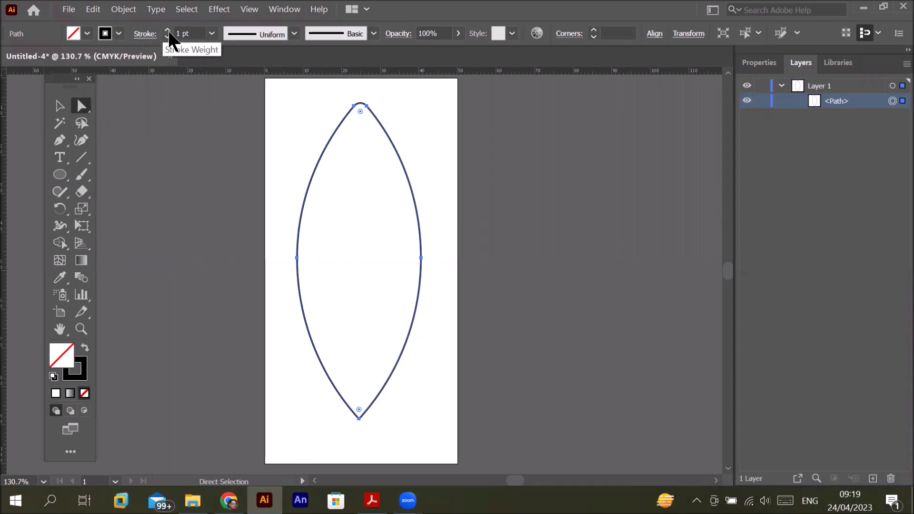
pyautogui.click(750, 64)
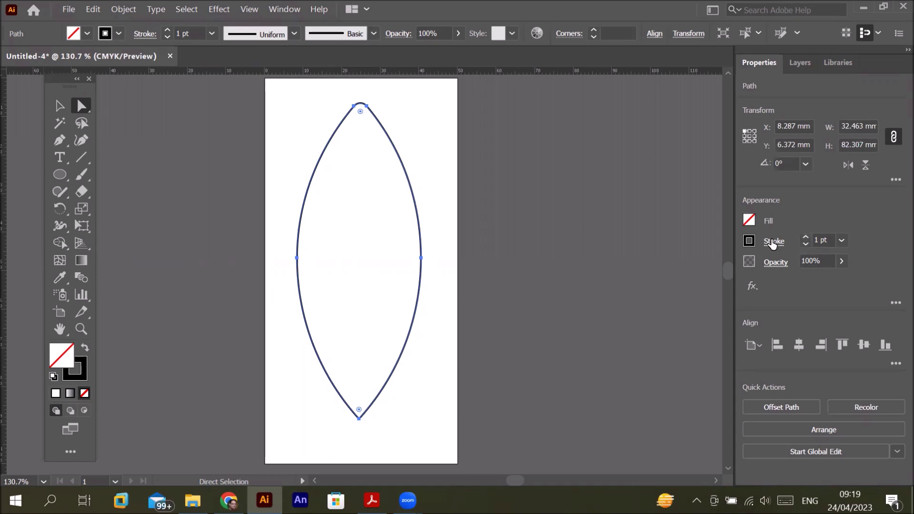
pyautogui.click(772, 242)
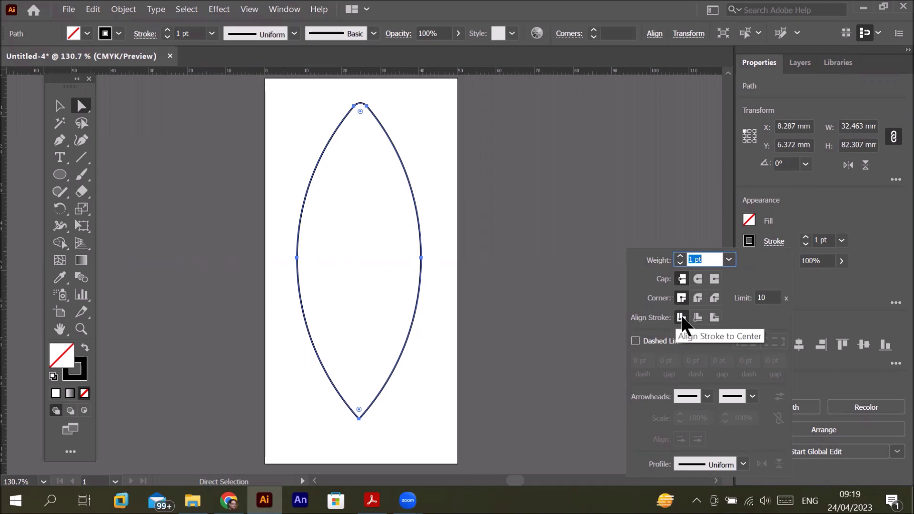
pyautogui.click(713, 317)
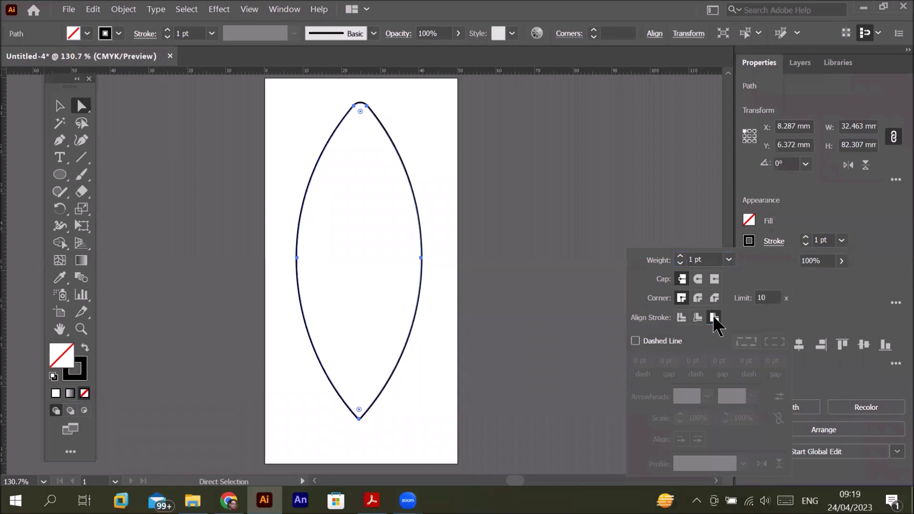
pyautogui.click(804, 237)
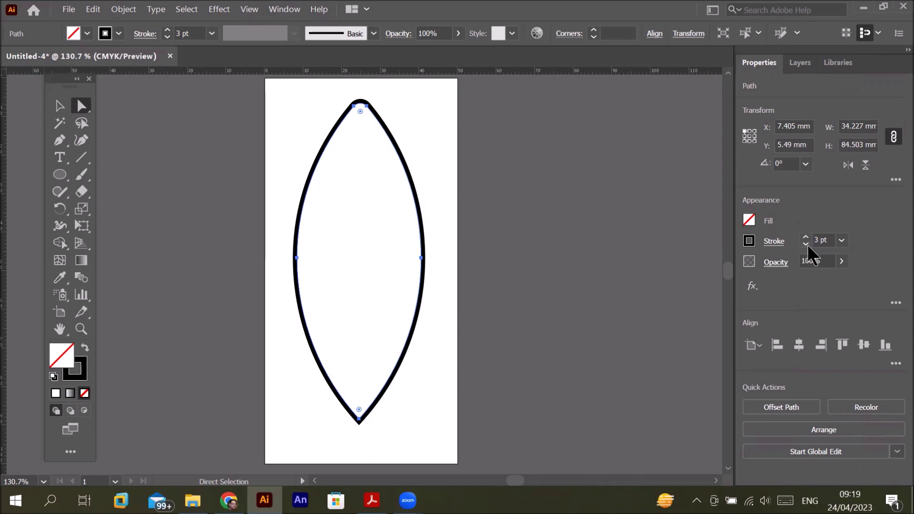
pyautogui.click(59, 105)
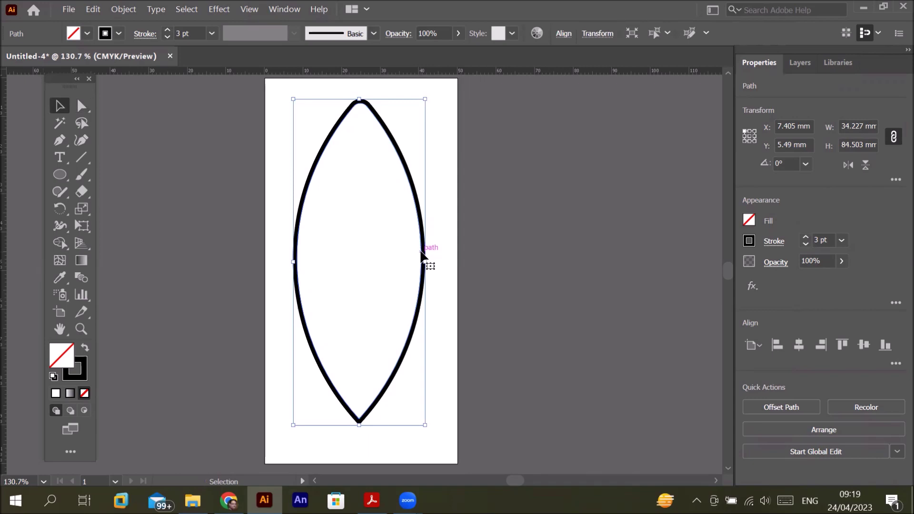
pyautogui.moveTo(421, 256); pyautogui.dragTo(570, 255)
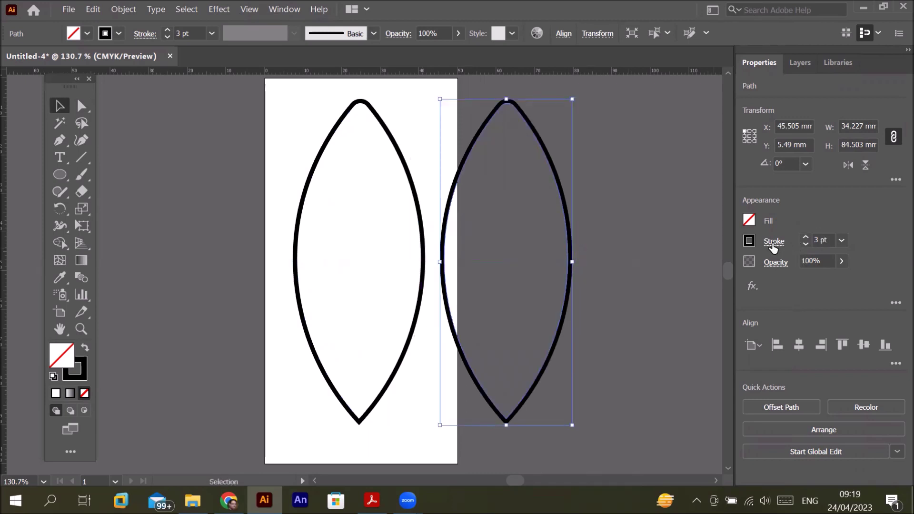
# Step: Remove the right-hand copy's black stroke and fill it with solid grey
pyautogui.click(84, 374)
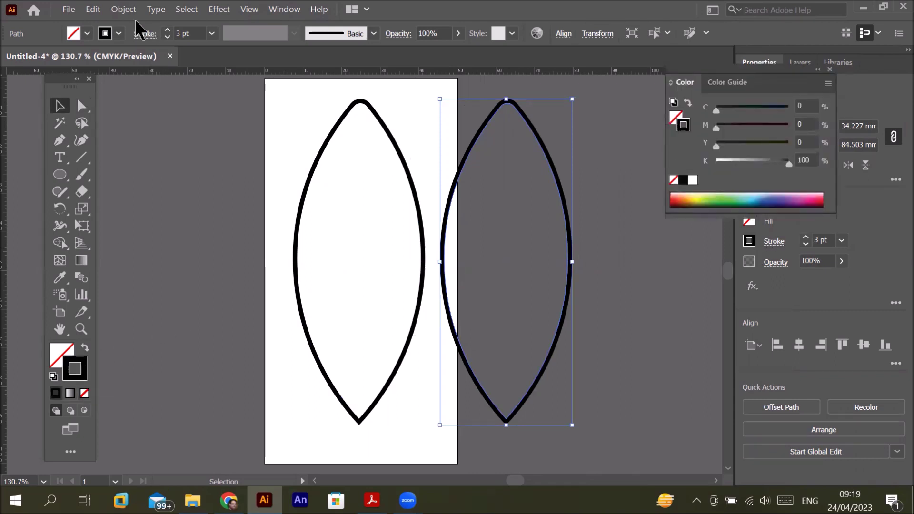
pyautogui.click(118, 33)
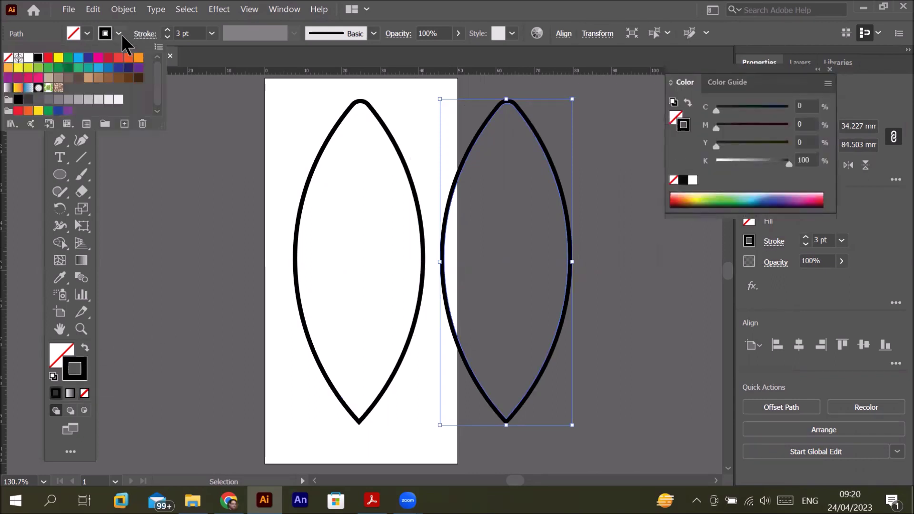
pyautogui.click(8, 58)
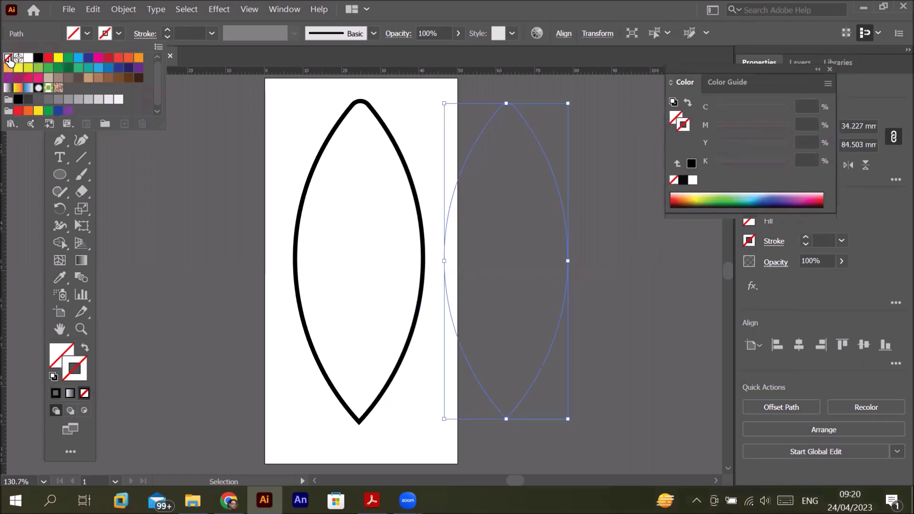
pyautogui.click(87, 34)
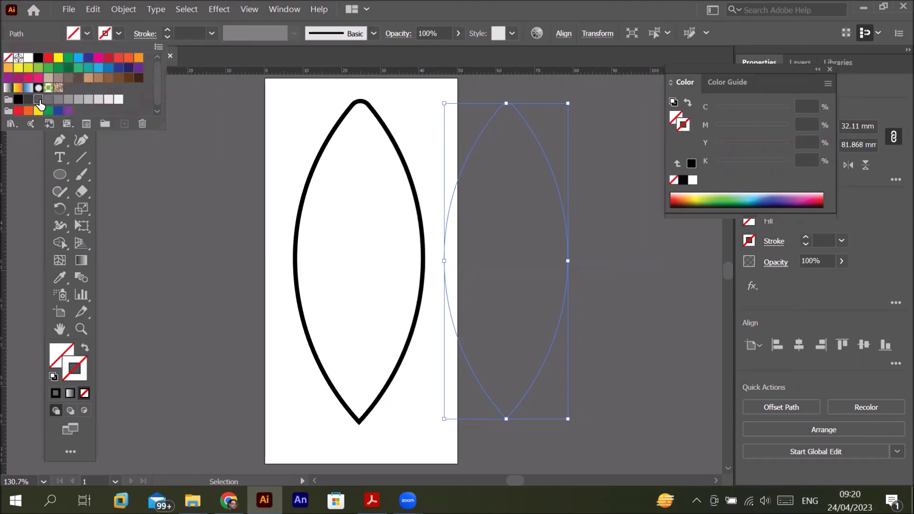
pyautogui.click(38, 100)
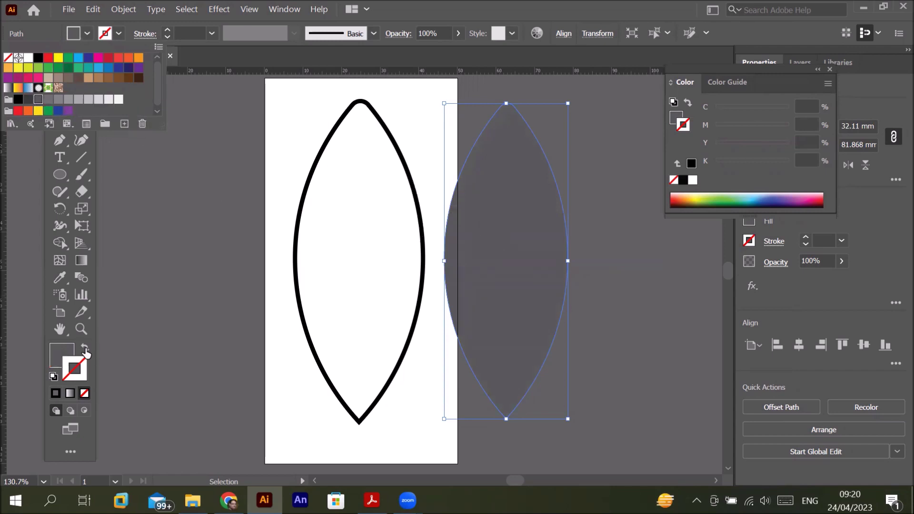
pyautogui.click(60, 362)
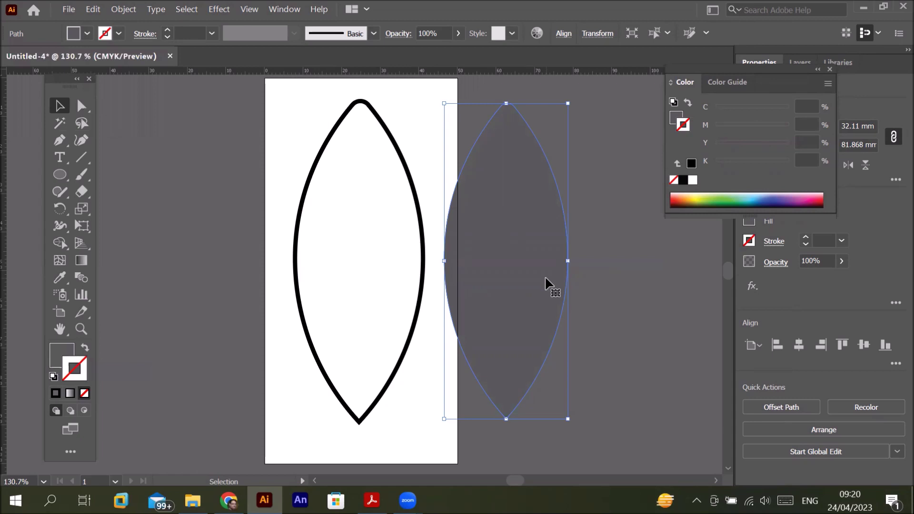
# Step: Duplicate the grey lens further right and fill the new copy with blue
pyautogui.moveTo(545, 279); pyautogui.dragTo(678, 281)
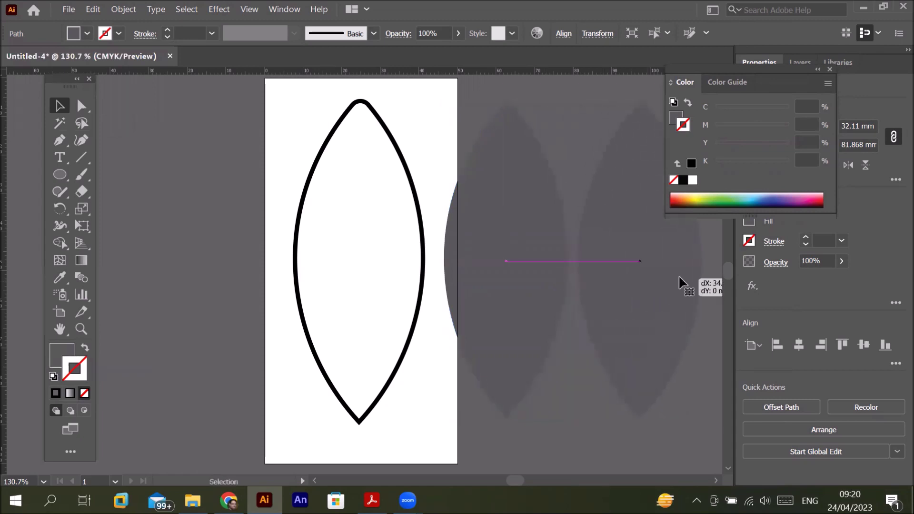
pyautogui.moveTo(678, 281); pyautogui.dragTo(678, 280)
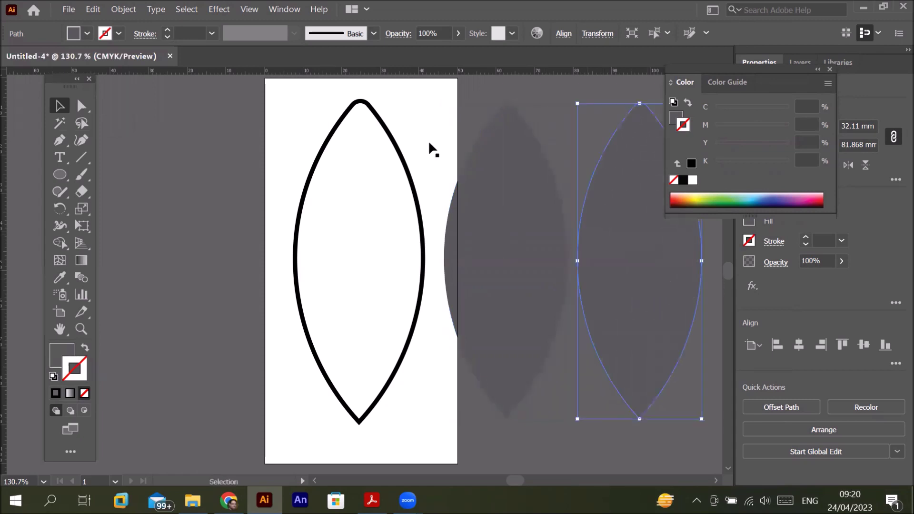
pyautogui.click(88, 31)
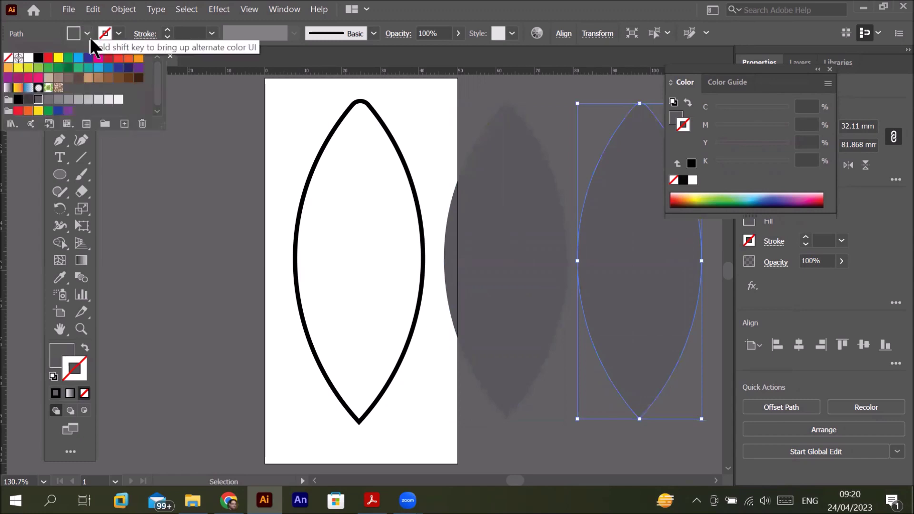
pyautogui.click(99, 68)
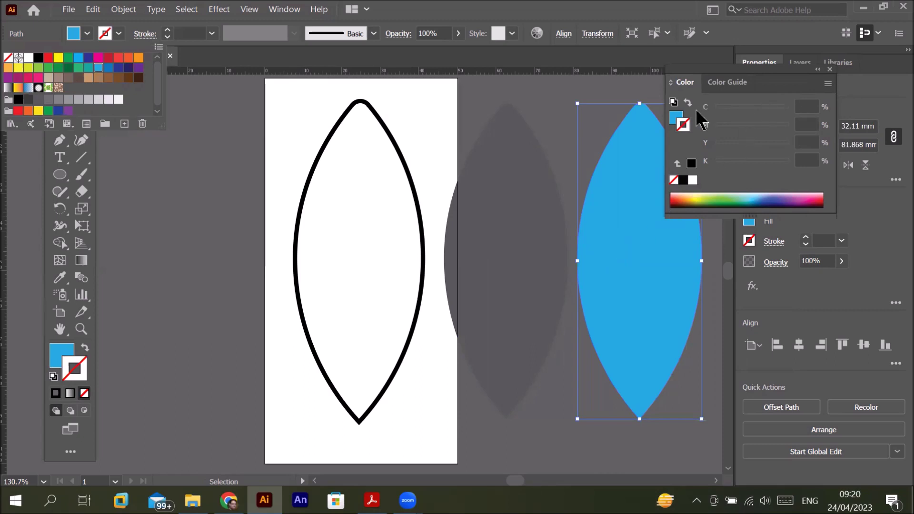
pyautogui.click(828, 84)
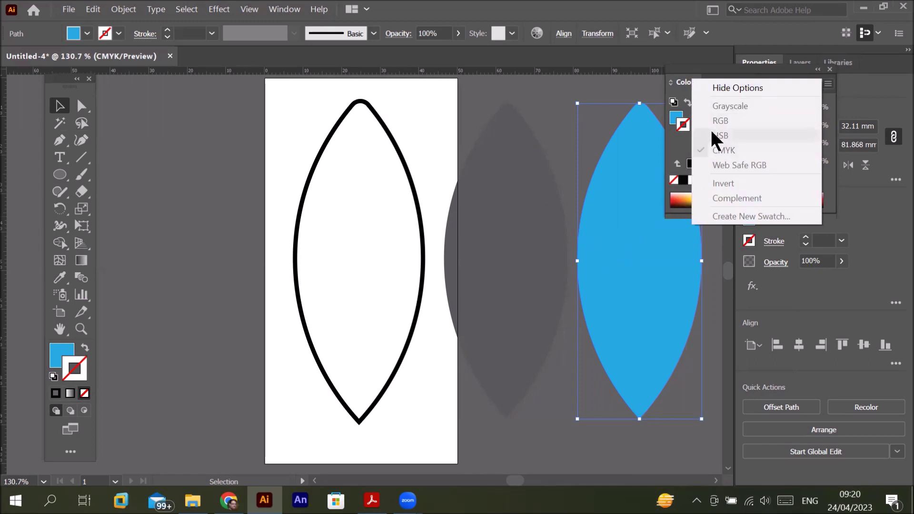
# Step: Lighten the blue lens to HSB 212.9°, 20% saturation, 90.2% brightness
pyautogui.click(633, 229)
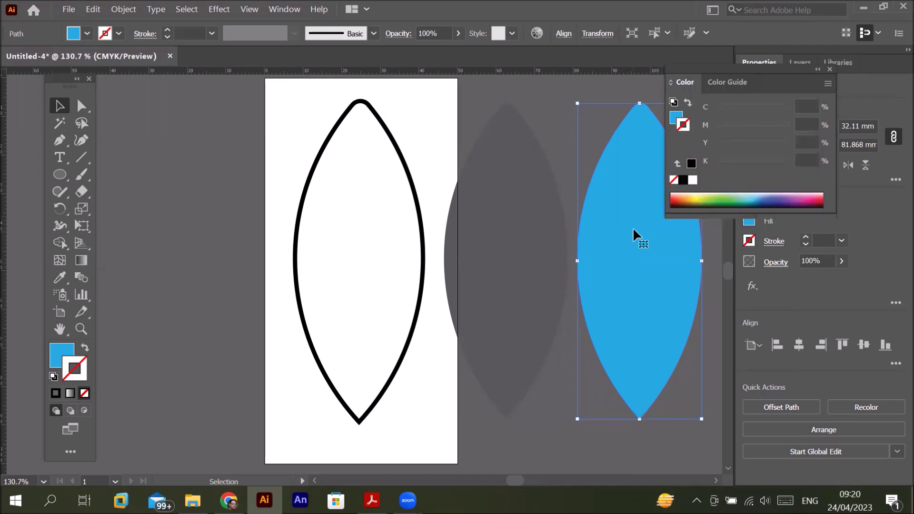
pyautogui.moveTo(635, 183); pyautogui.dragTo(627, 184)
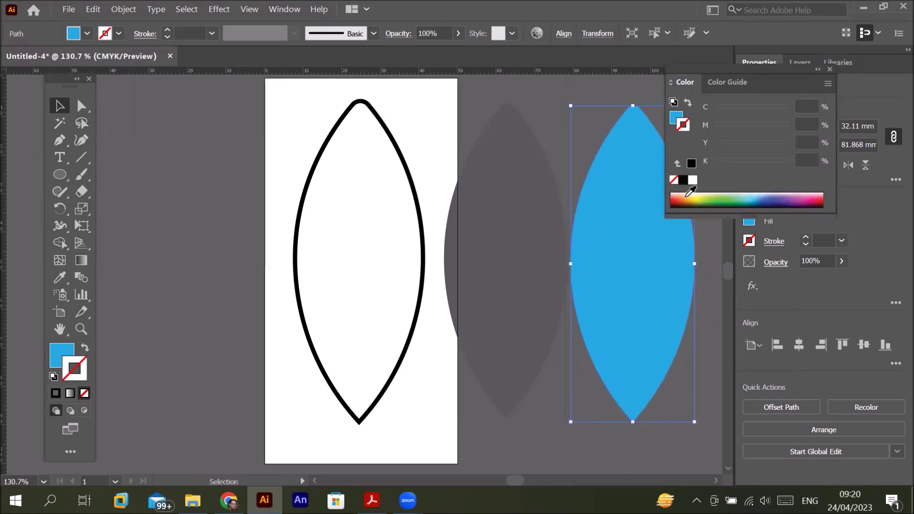
pyautogui.click(676, 118)
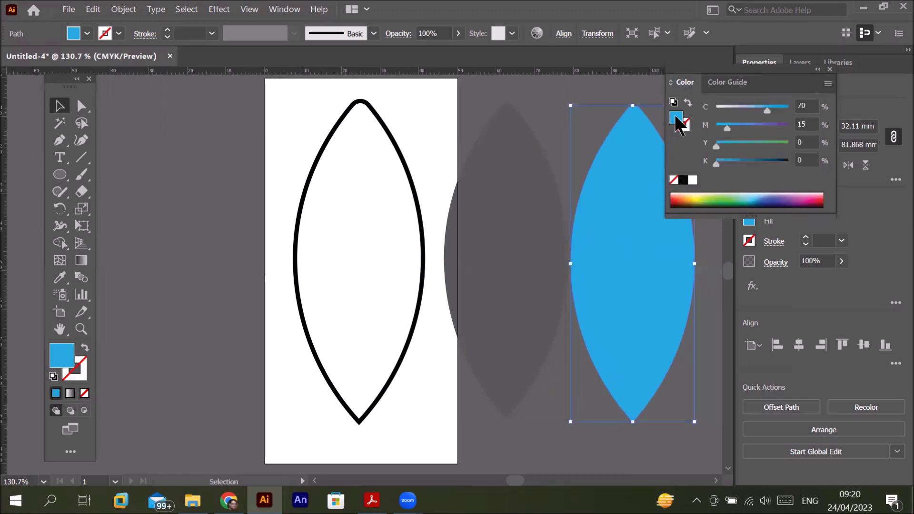
pyautogui.moveTo(768, 109); pyautogui.dragTo(740, 111)
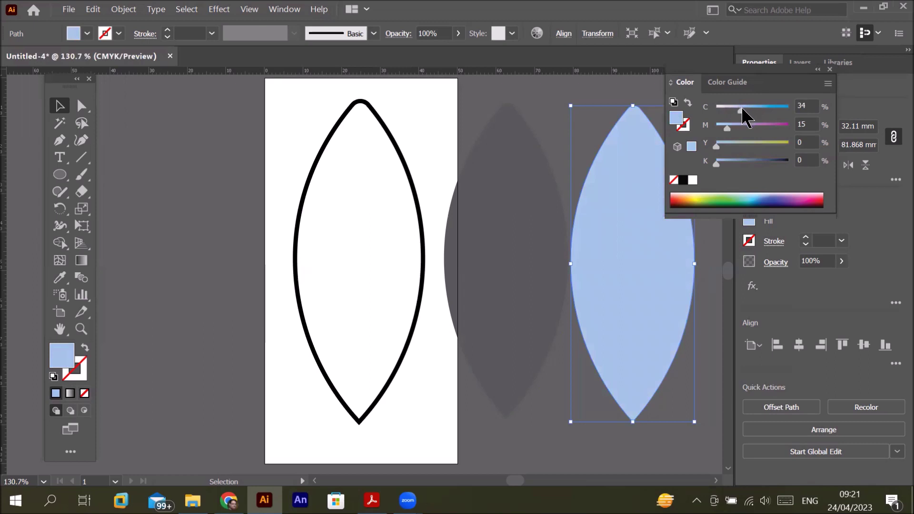
pyautogui.click(828, 84)
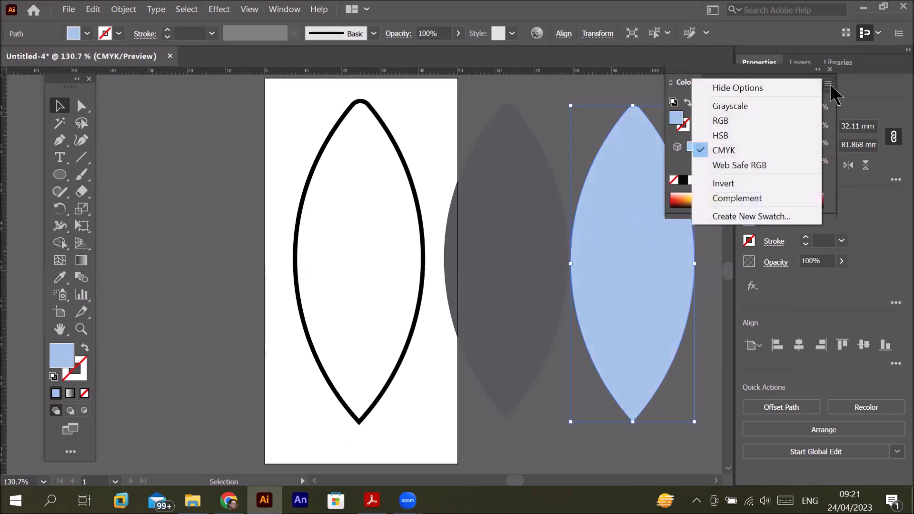
pyautogui.click(768, 136)
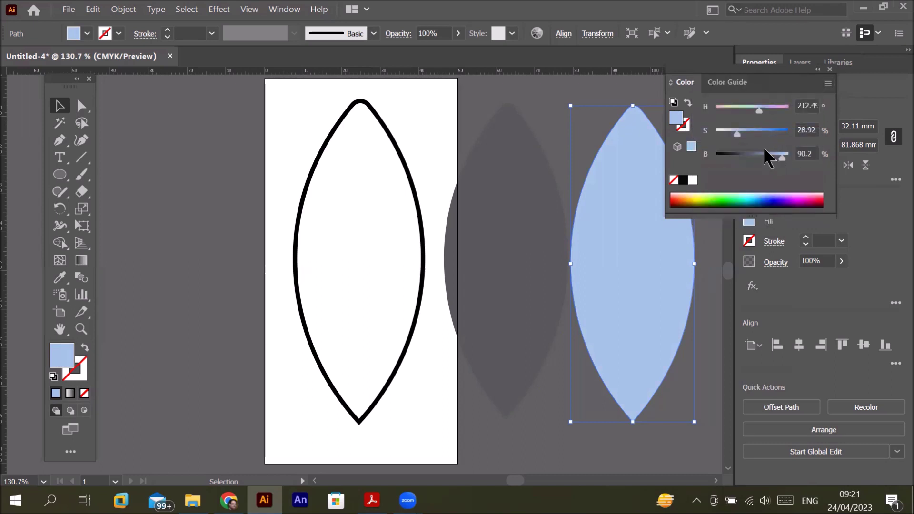
pyautogui.moveTo(739, 134); pyautogui.dragTo(732, 133)
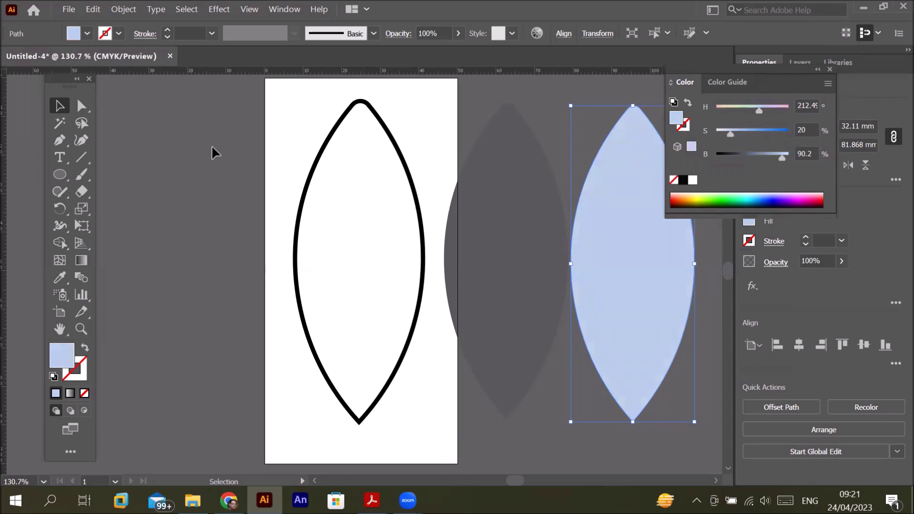
pyautogui.click(61, 110)
# Step: Select the three lens shapes together, then deselect everything
pyautogui.click(385, 232)
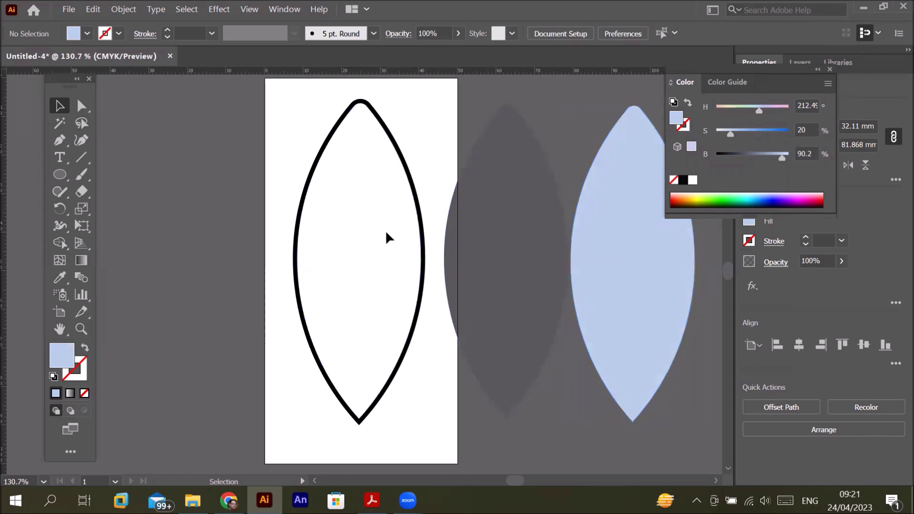
pyautogui.click(420, 243)
pyautogui.keyDown('shift'); pyautogui.click(542, 260); pyautogui.keyUp('shift')
pyautogui.keyDown('shift'); pyautogui.click(627, 261); pyautogui.keyUp('shift')
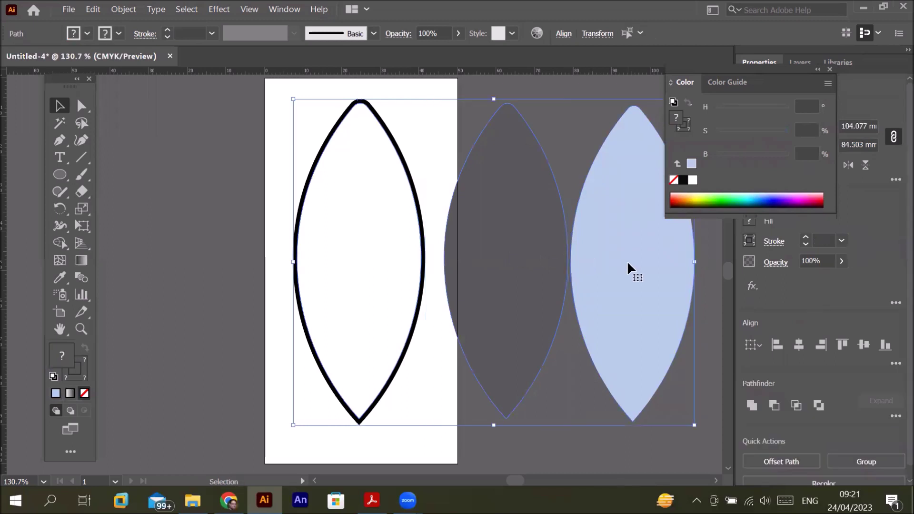
pyautogui.click(448, 83)
# Step: Close the Color panel, show Layer 1's paths, and glance at the reference PDF
pyautogui.click(831, 69)
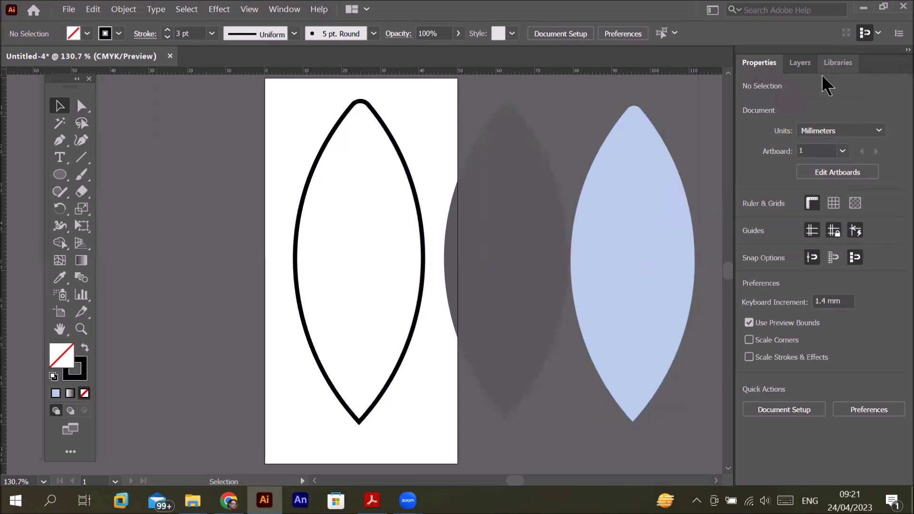
pyautogui.click(811, 67)
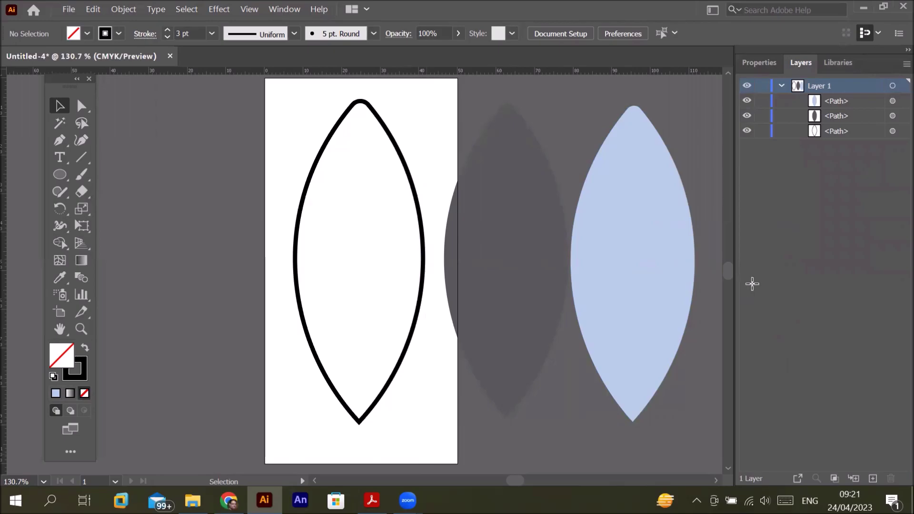
pyautogui.hotkey('alt', 'Tab')
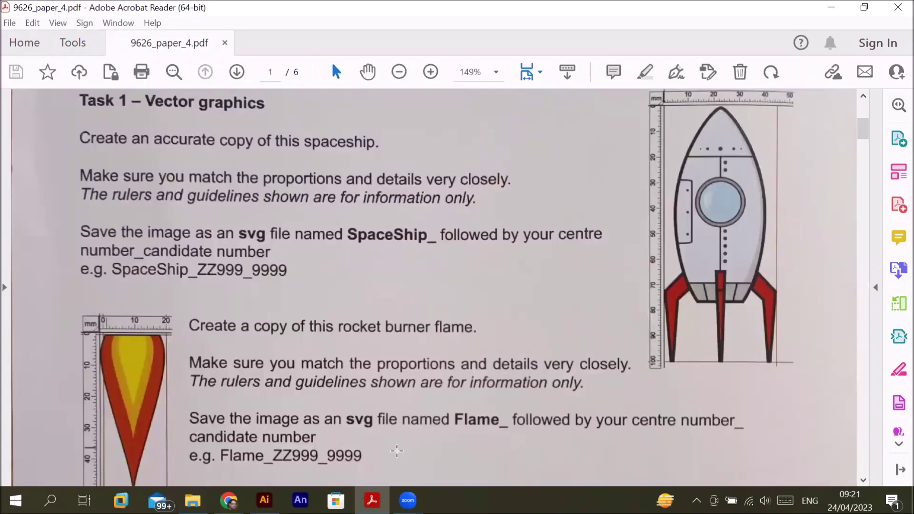
pyautogui.click(264, 500)
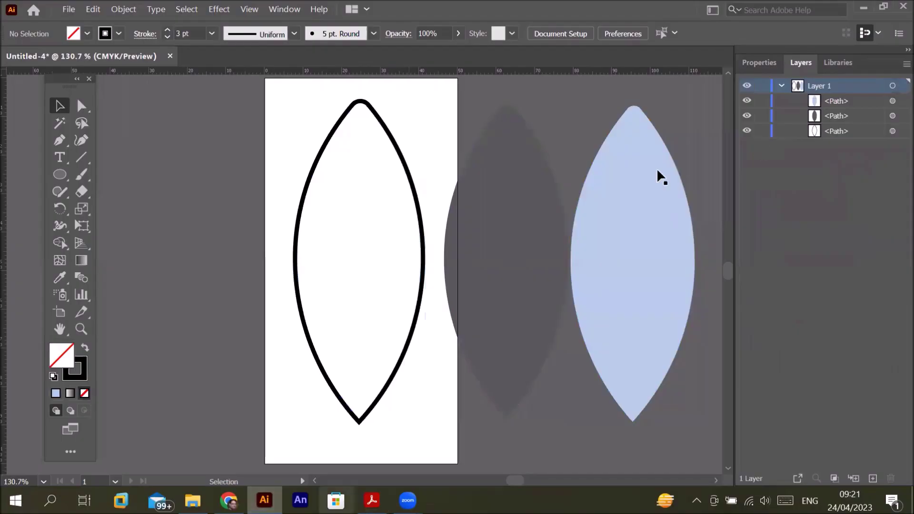
# Step: Restack the paths: outline on top, pale-blue middle, grey bottom; marquee-select all three lenses
pyautogui.click(849, 115)
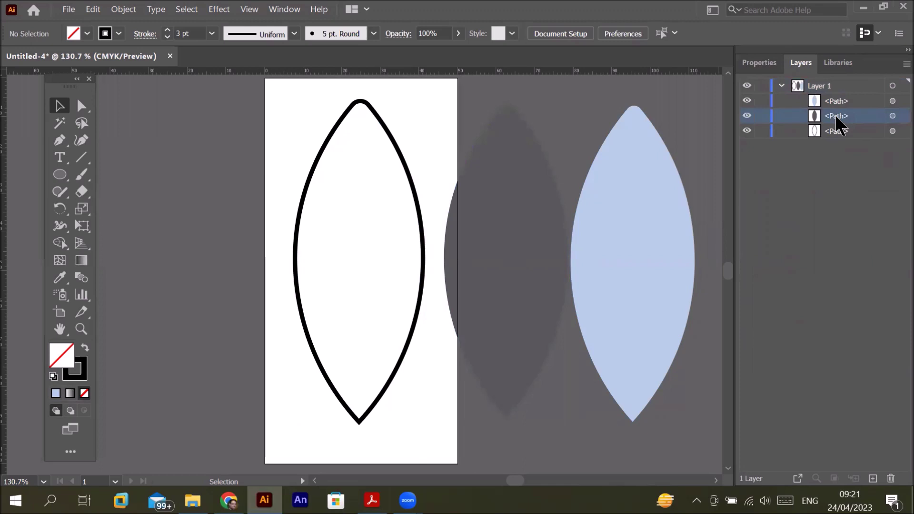
pyautogui.moveTo(838, 118); pyautogui.dragTo(835, 136)
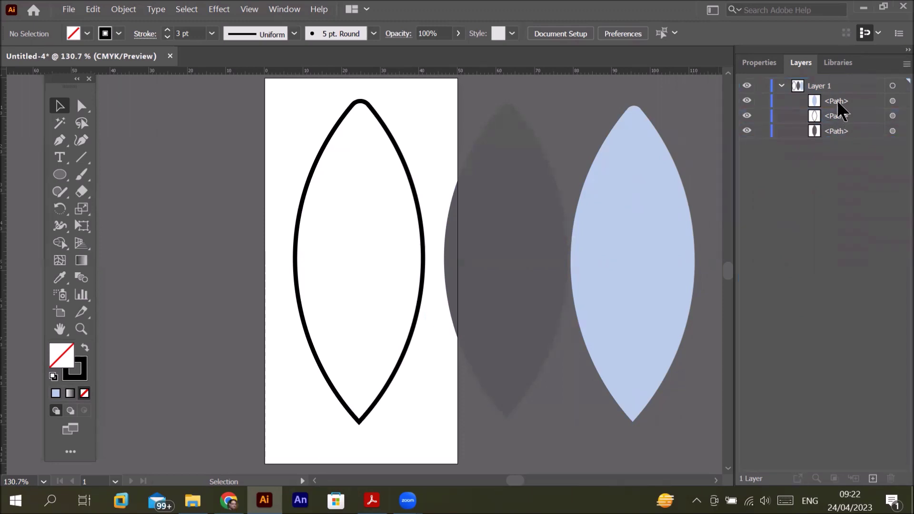
pyautogui.moveTo(837, 100); pyautogui.dragTo(837, 119)
pyautogui.moveTo(234, 99)
pyautogui.mouseDown()
pyautogui.moveTo(556, 219)
pyautogui.moveTo(706, 297)
pyautogui.mouseUp()
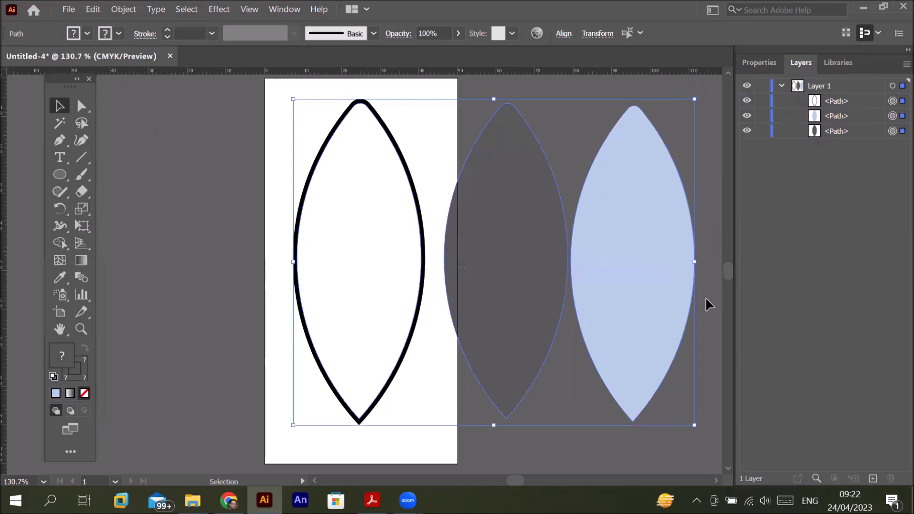
# Step: Try a Horizontal Align Center on the three lenses, then undo it
pyautogui.click(564, 34)
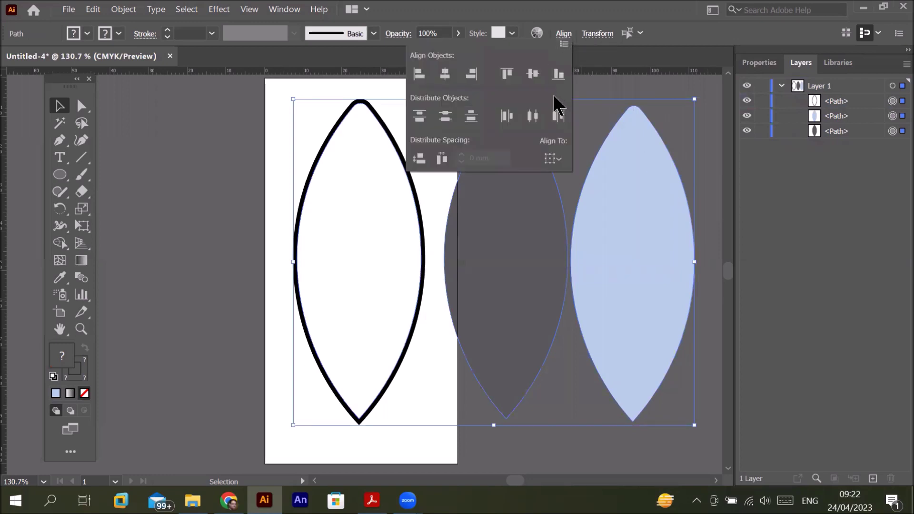
pyautogui.click(446, 76)
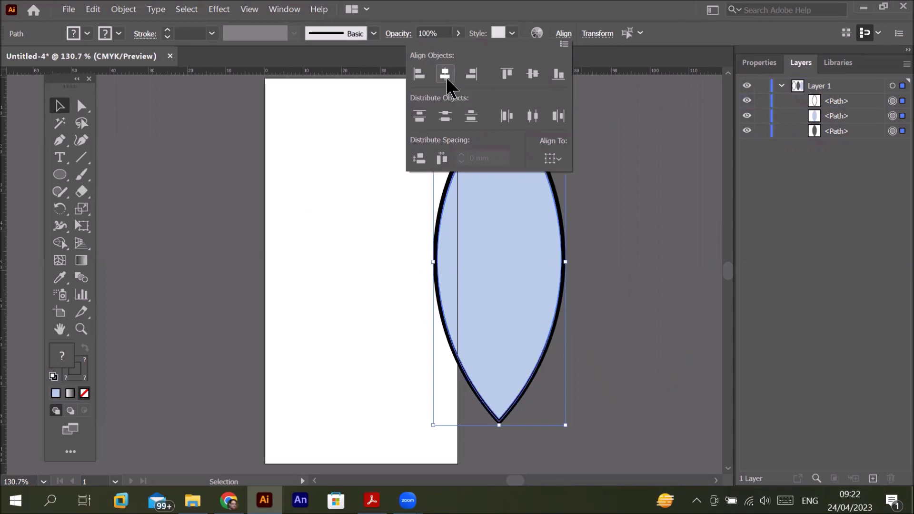
pyautogui.press('Escape')
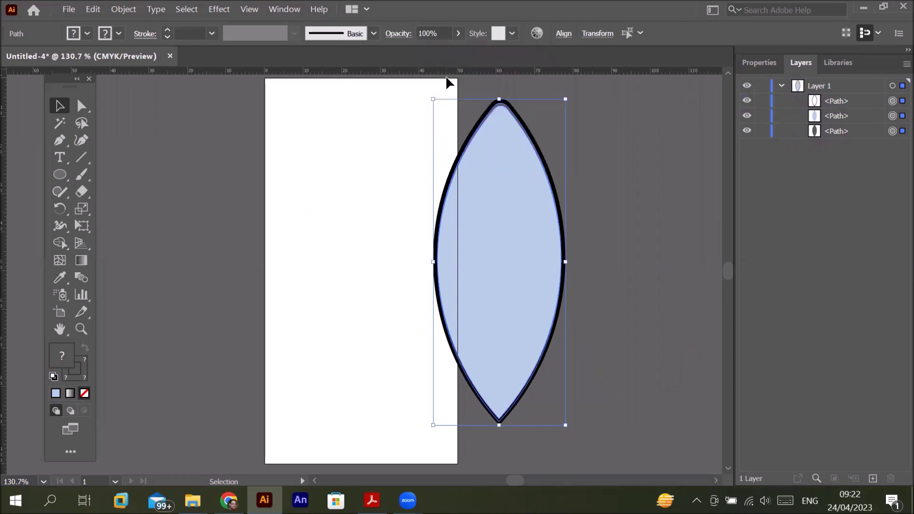
pyautogui.hotkey('ctrl', 'z')
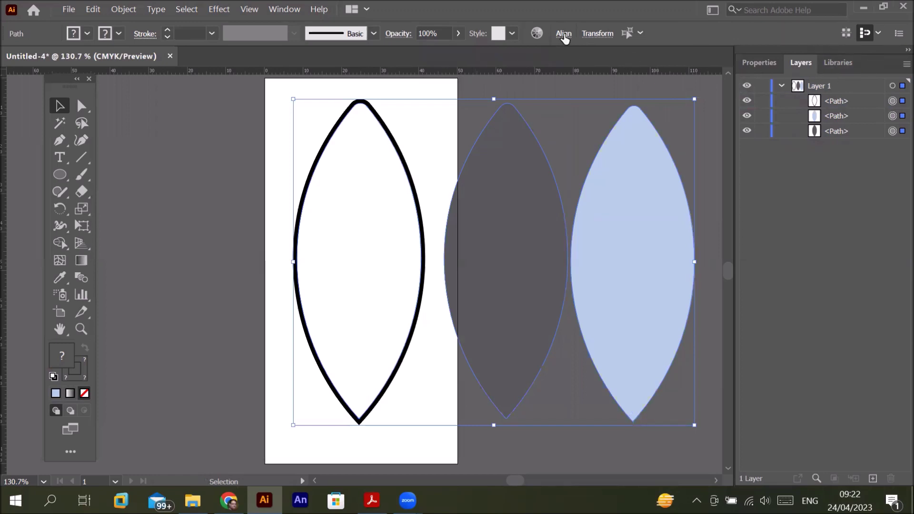
# Step: Centre the lenses horizontally using Align to Key Object, with the outlined lens as key
pyautogui.click(564, 35)
pyautogui.click(558, 156)
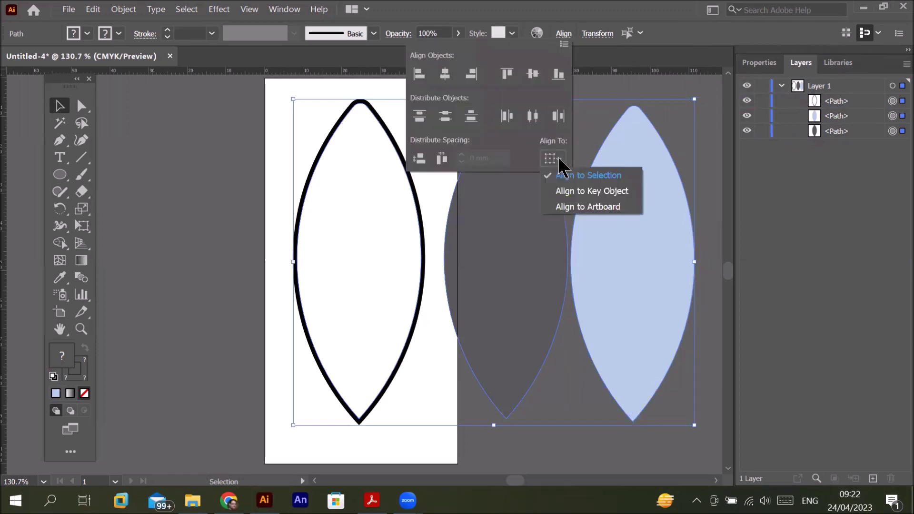
pyautogui.click(596, 185)
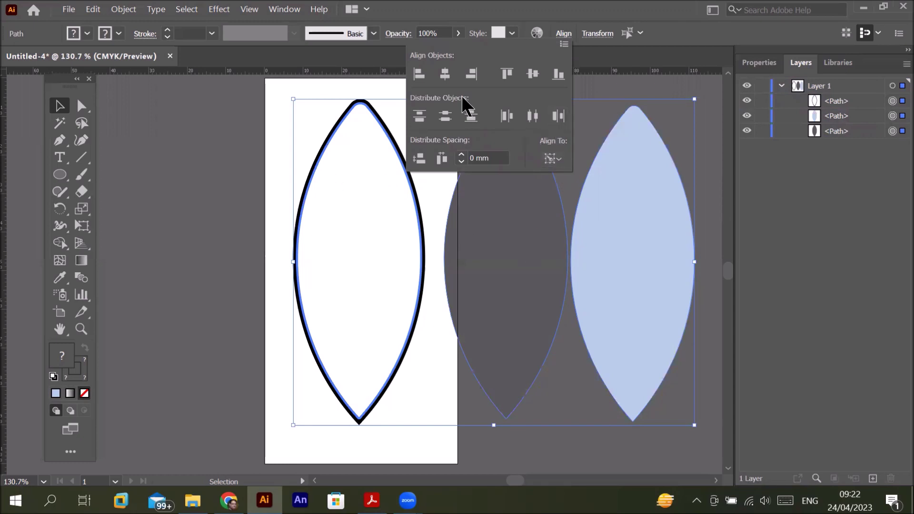
pyautogui.click(444, 73)
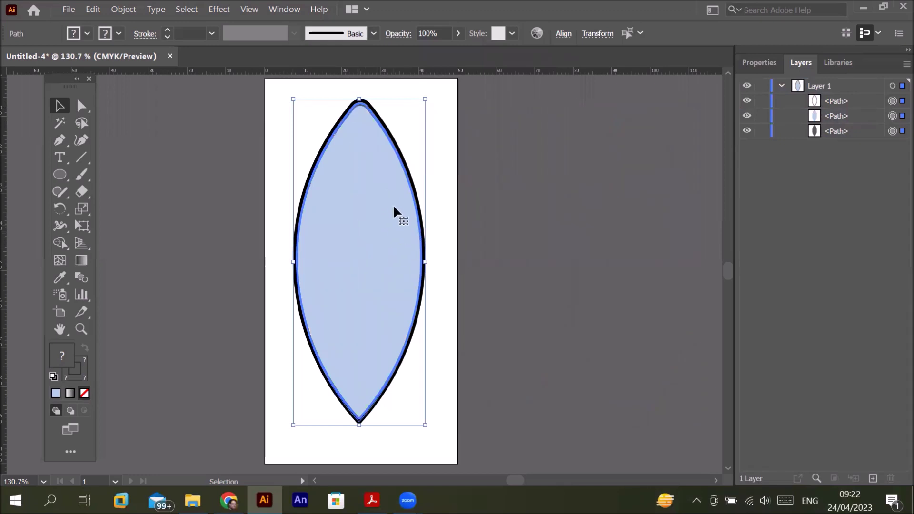
# Step: Pull the pale-blue lens's right anchor inward, then target the black-outlined lens path
pyautogui.click(893, 115)
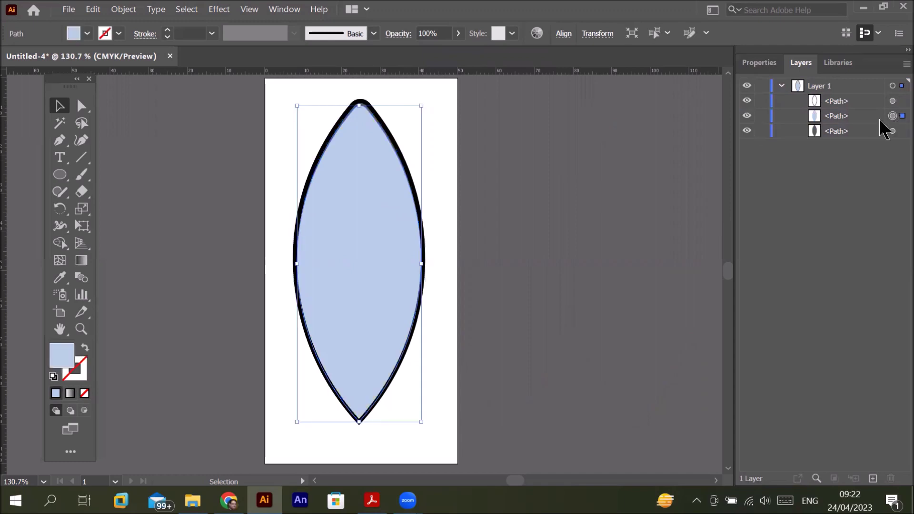
pyautogui.click(81, 107)
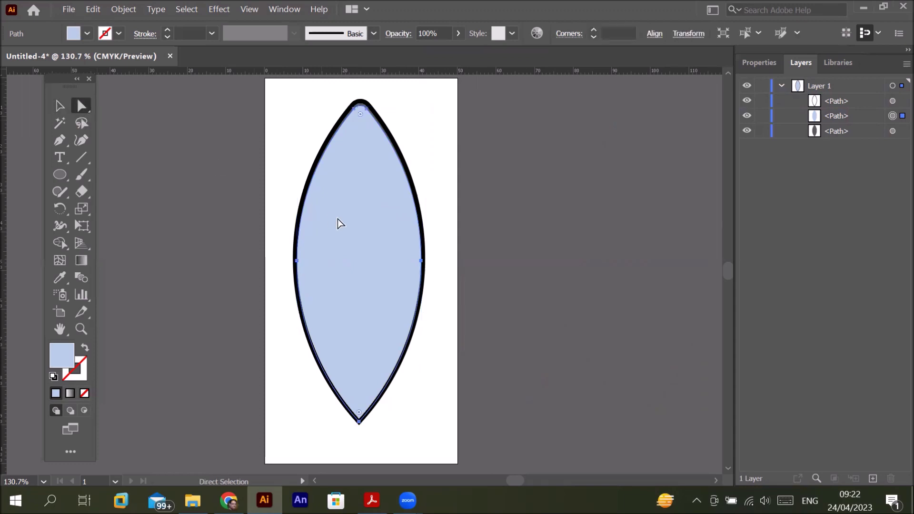
pyautogui.click(422, 261)
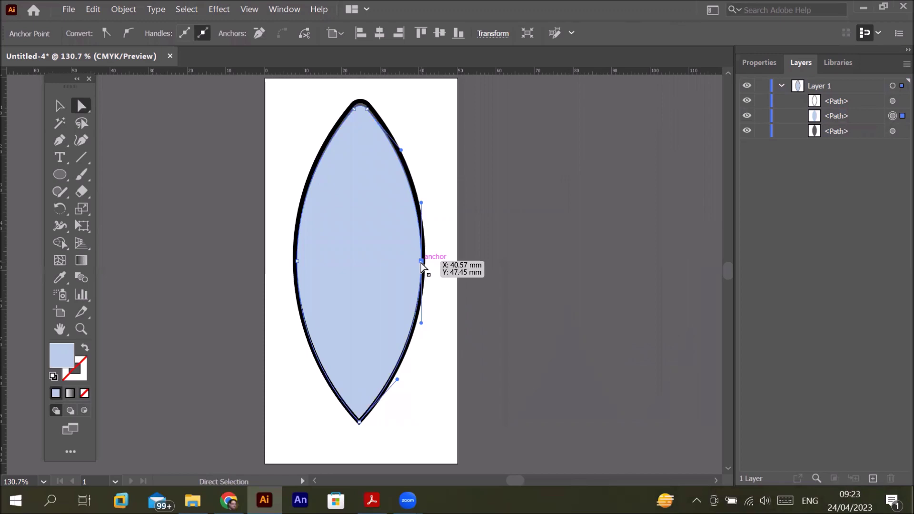
pyautogui.moveTo(420, 261); pyautogui.dragTo(413, 264)
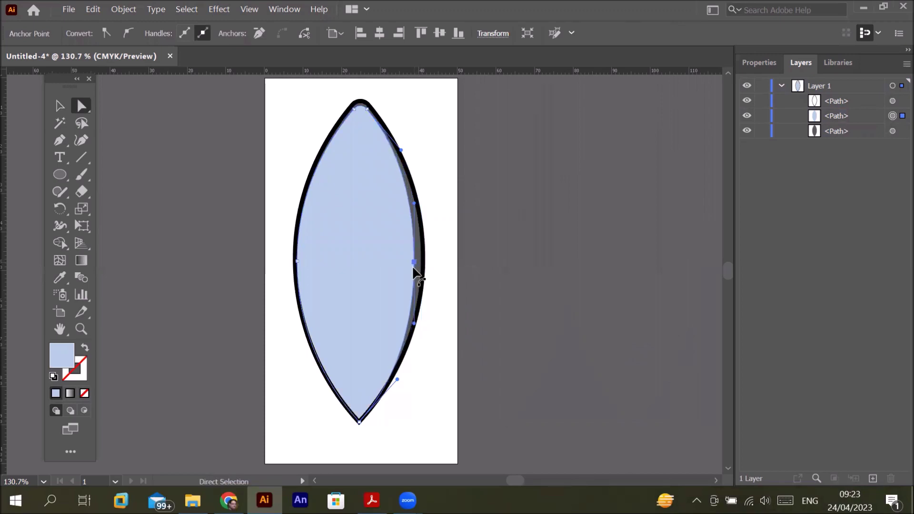
pyautogui.click(391, 379)
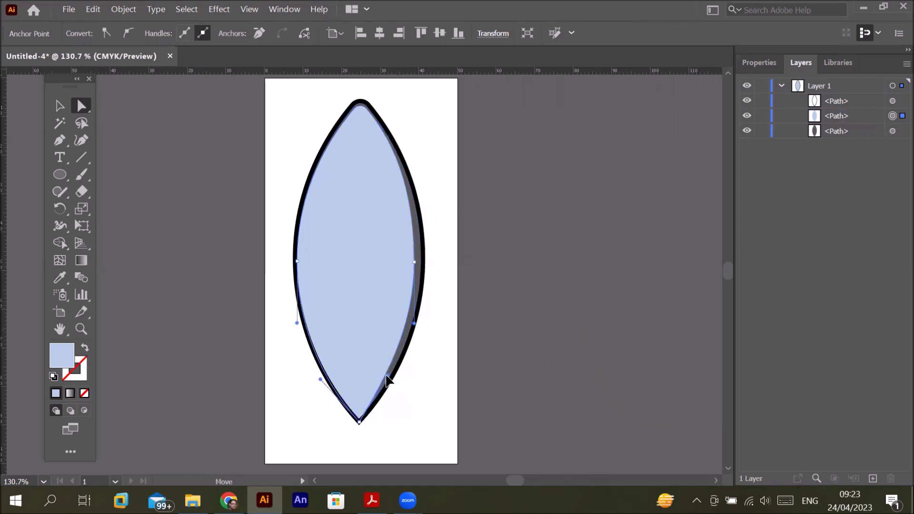
pyautogui.click(410, 180)
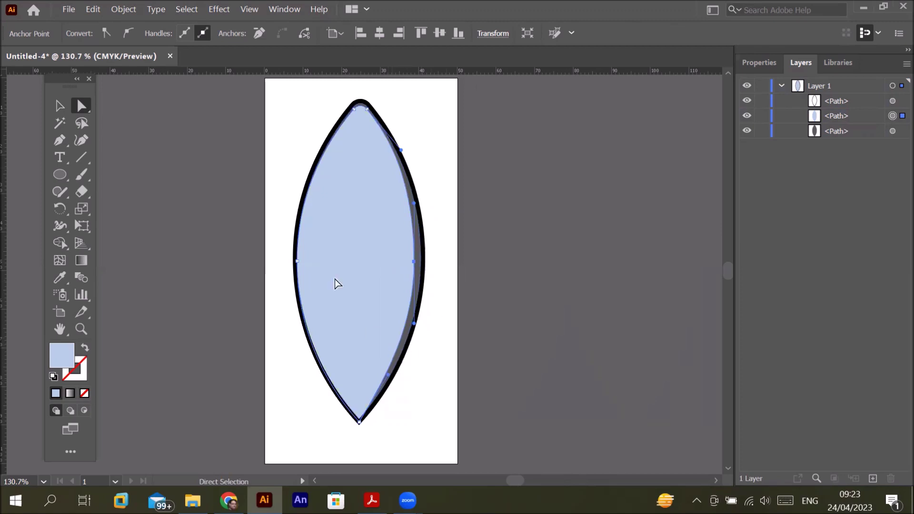
pyautogui.click(893, 101)
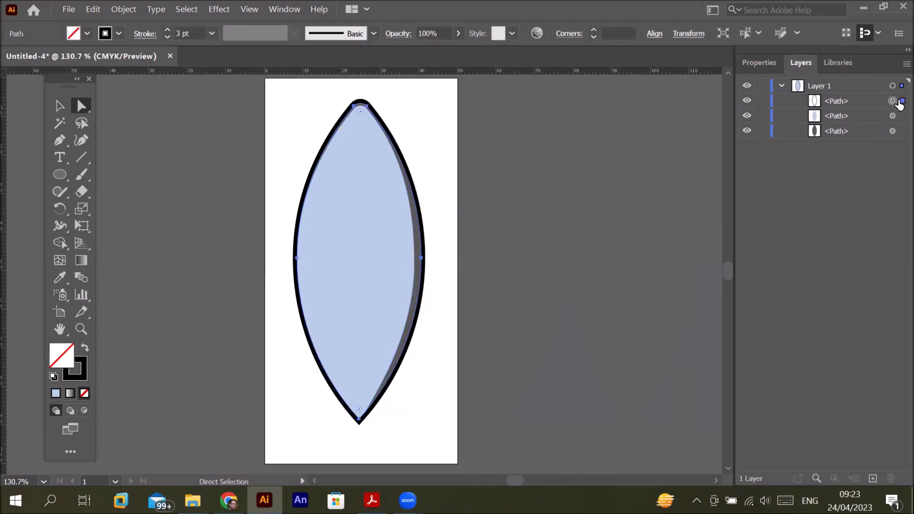
# Step: Set the outlined lens's stroke to Align Stroke to Outside
pyautogui.click(167, 30)
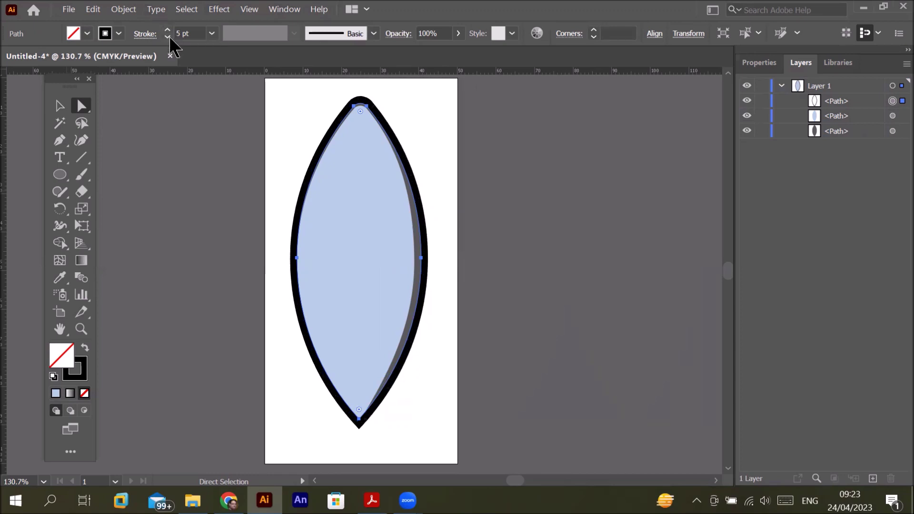
pyautogui.click(167, 37)
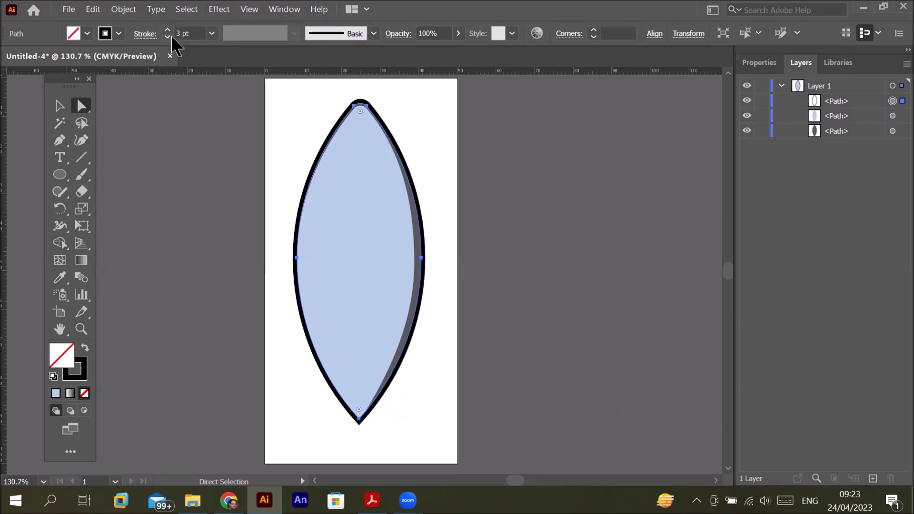
pyautogui.click(758, 63)
pyautogui.click(774, 241)
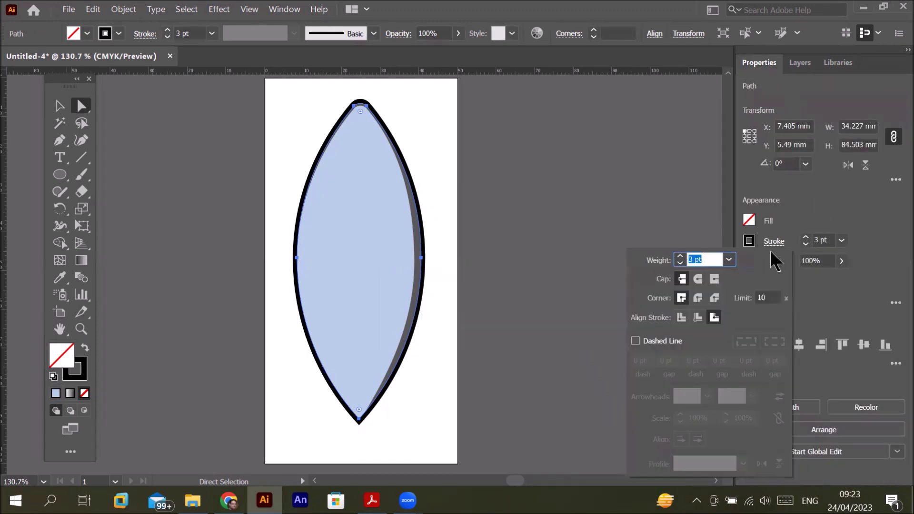
pyautogui.click(700, 315)
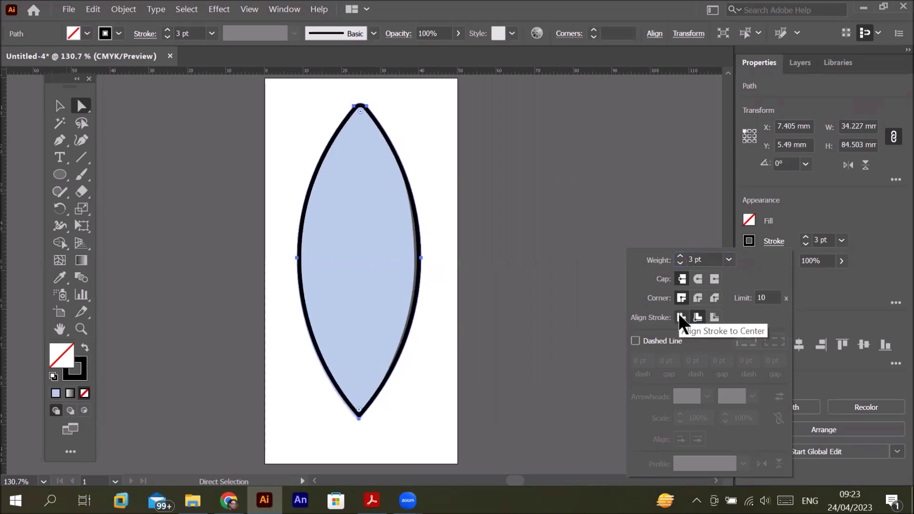
pyautogui.click(679, 315)
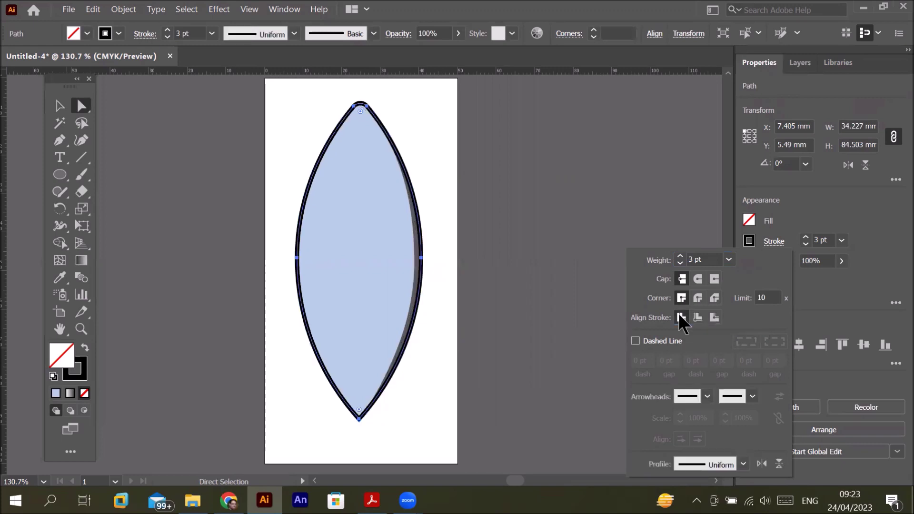
pyautogui.click(714, 317)
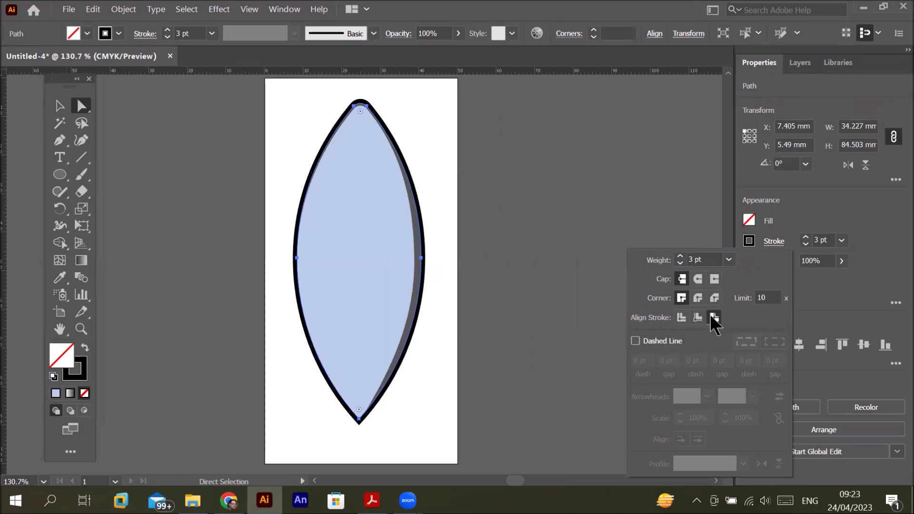
# Step: Settle the outline stroke weight at 3 pt and compare with the reference PDF
pyautogui.click(680, 257)
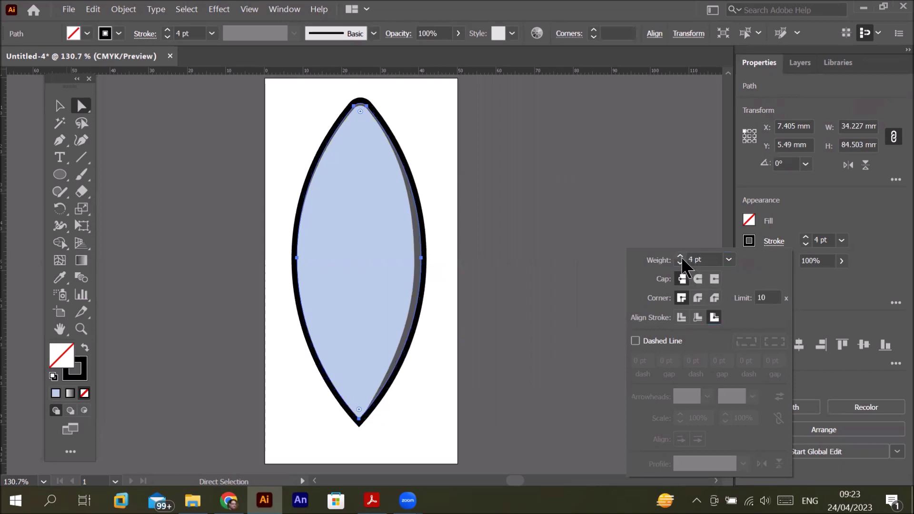
pyautogui.click(681, 262)
pyautogui.click(681, 262)
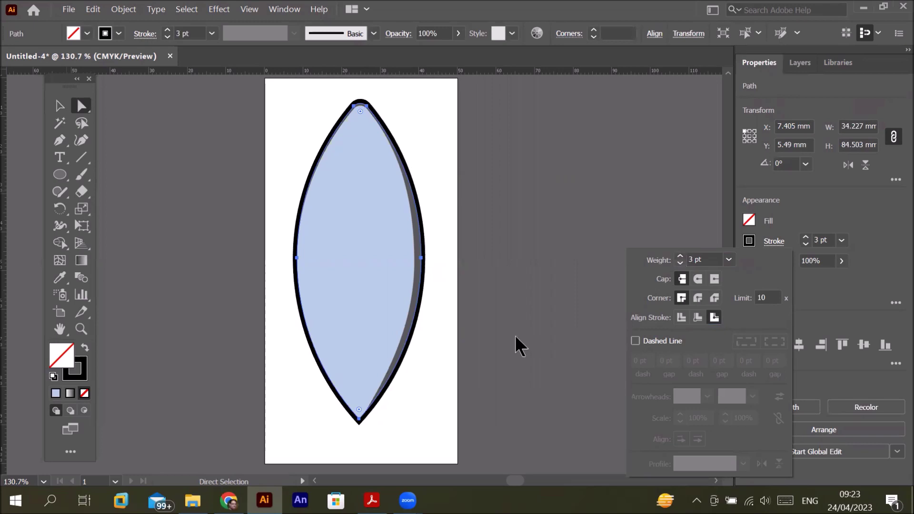
pyautogui.click(372, 500)
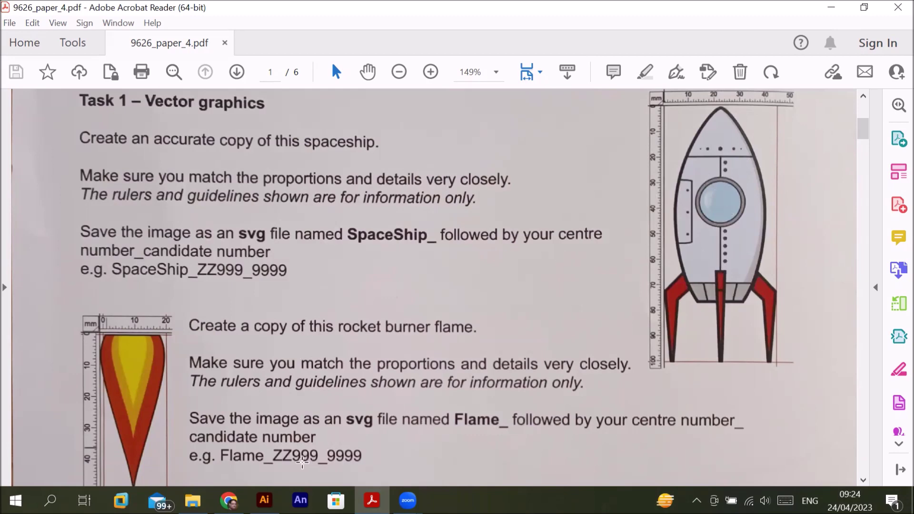
pyautogui.click(264, 500)
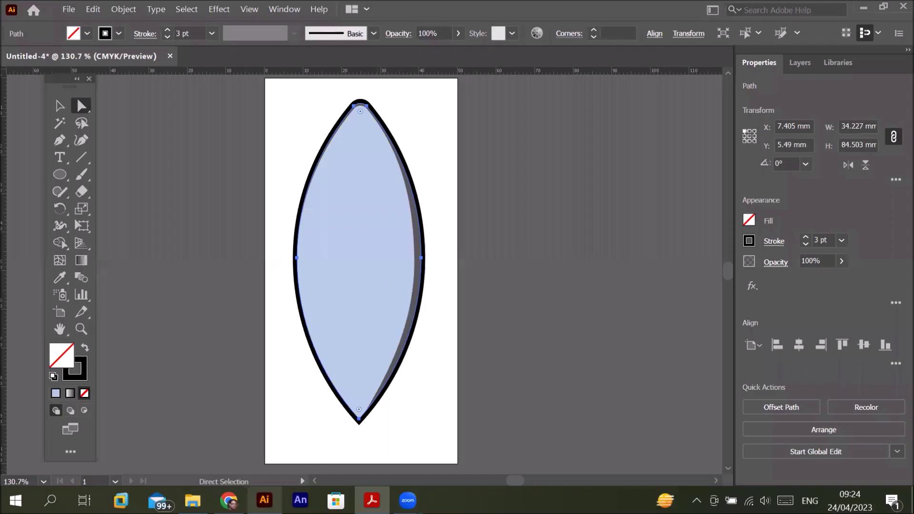
# Step: Draw a vertical centre line from the lens's top tip to bottom tip at 1 pt weight
pyautogui.click(82, 158)
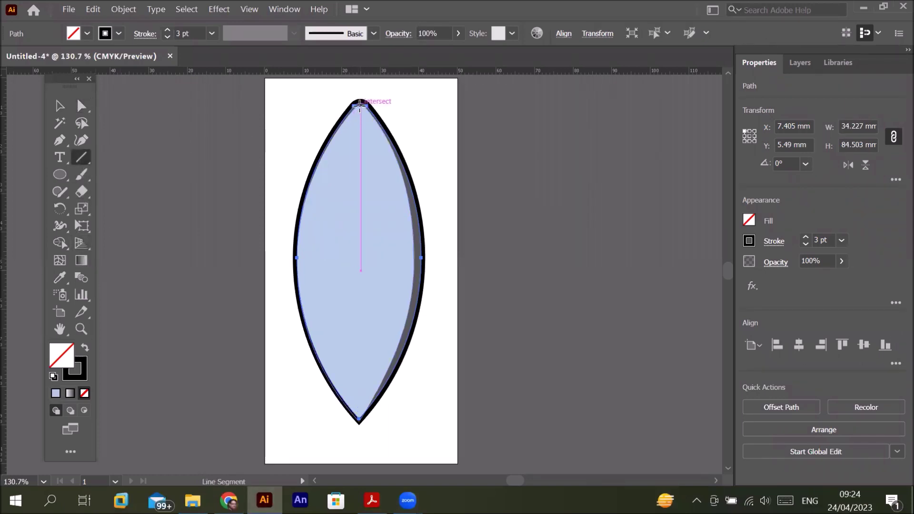
pyautogui.moveTo(359, 105); pyautogui.dragTo(359, 419)
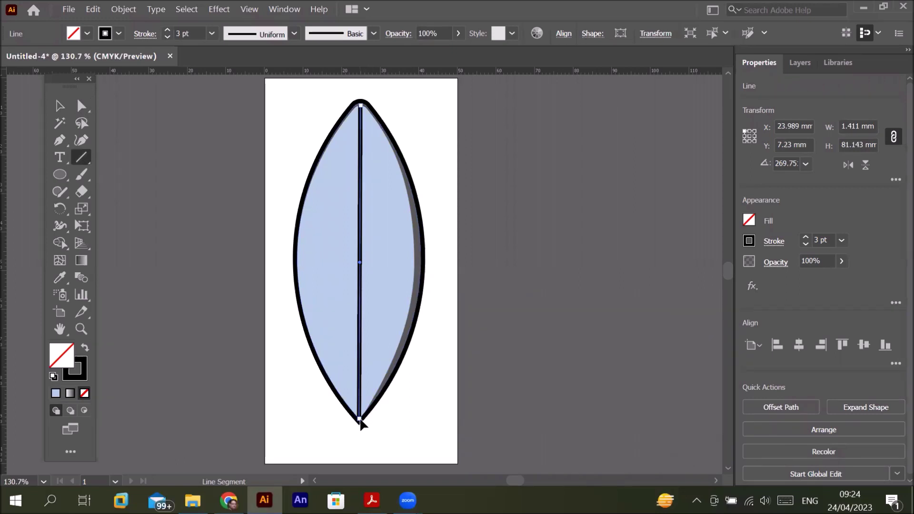
pyautogui.click(82, 107)
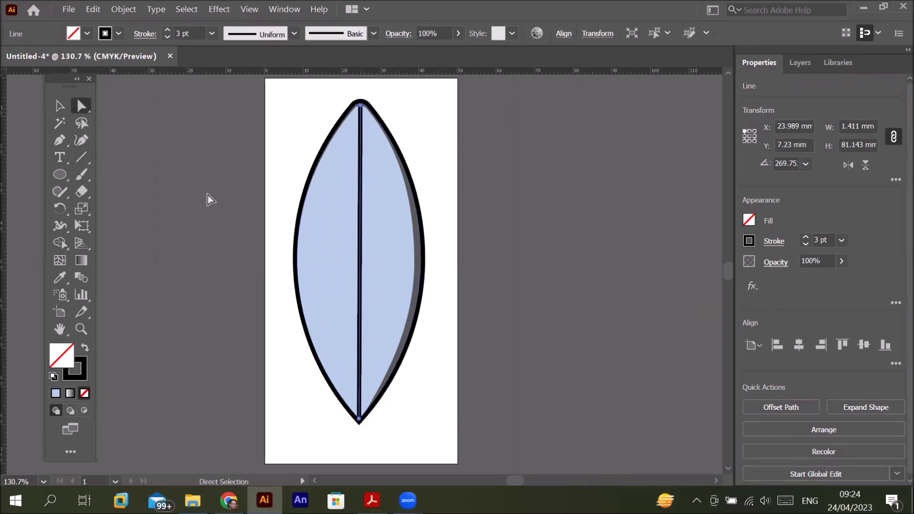
pyautogui.click(360, 106)
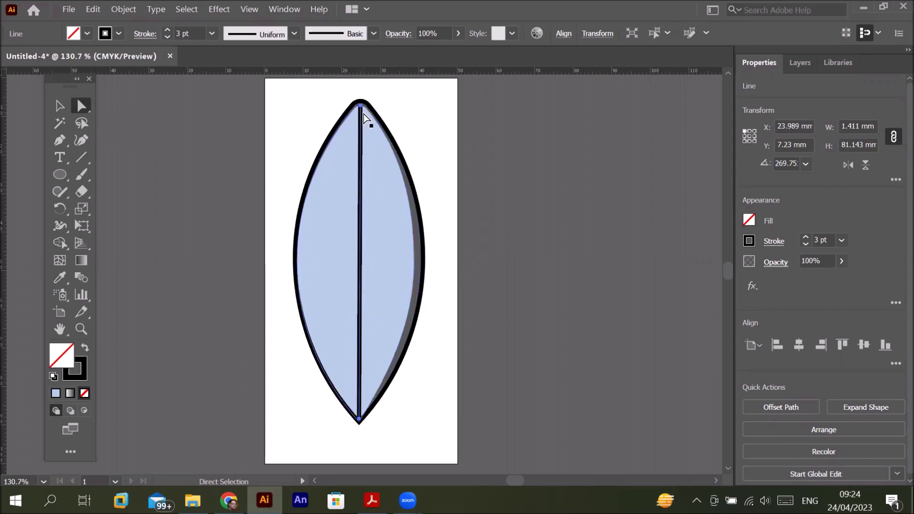
pyautogui.click(167, 36)
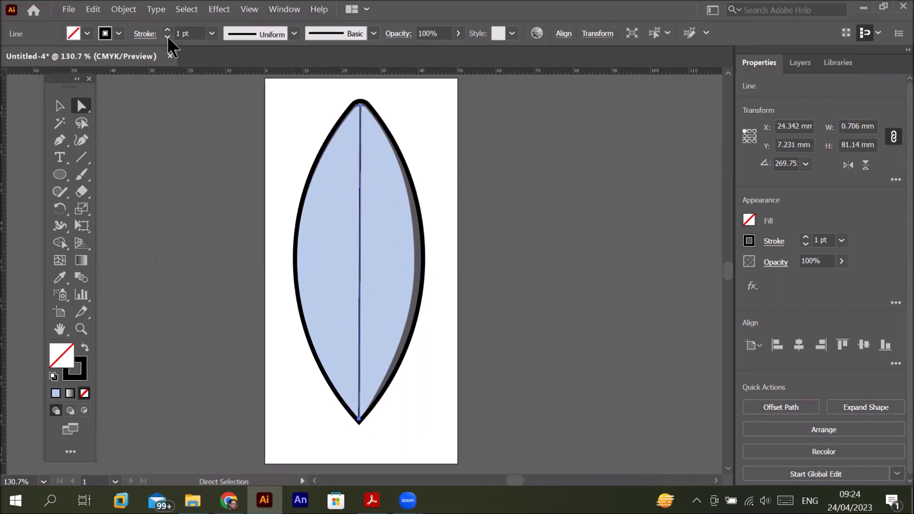
pyautogui.click(84, 160)
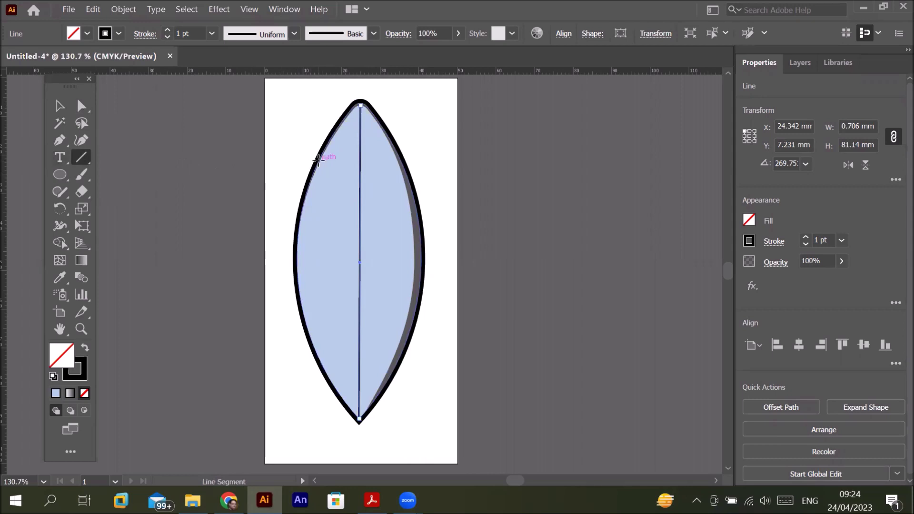
# Step: Draw two horizontal panel lines across the upper and lower lens, then check the reference PDF
pyautogui.moveTo(318, 161)
pyautogui.mouseDown()
pyautogui.moveTo(368, 170)
pyautogui.moveTo(403, 162)
pyautogui.mouseUp()
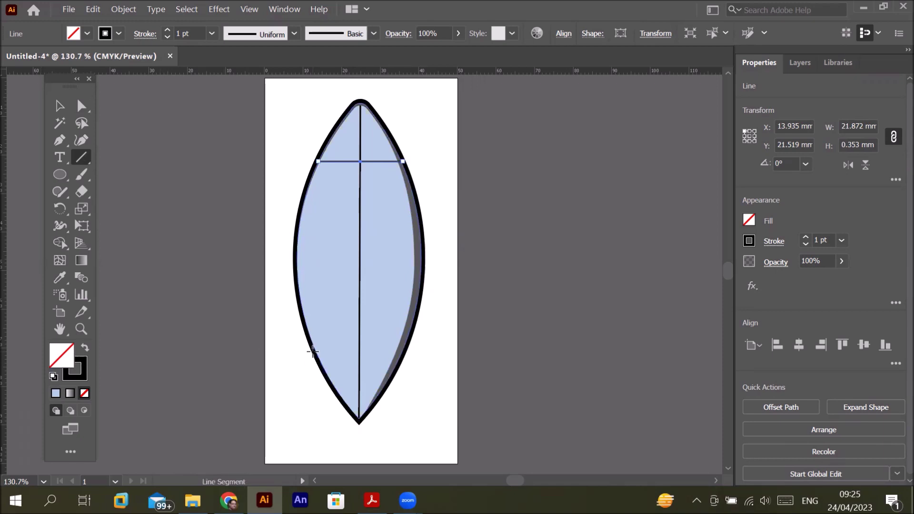
pyautogui.moveTo(313, 351); pyautogui.dragTo(404, 353)
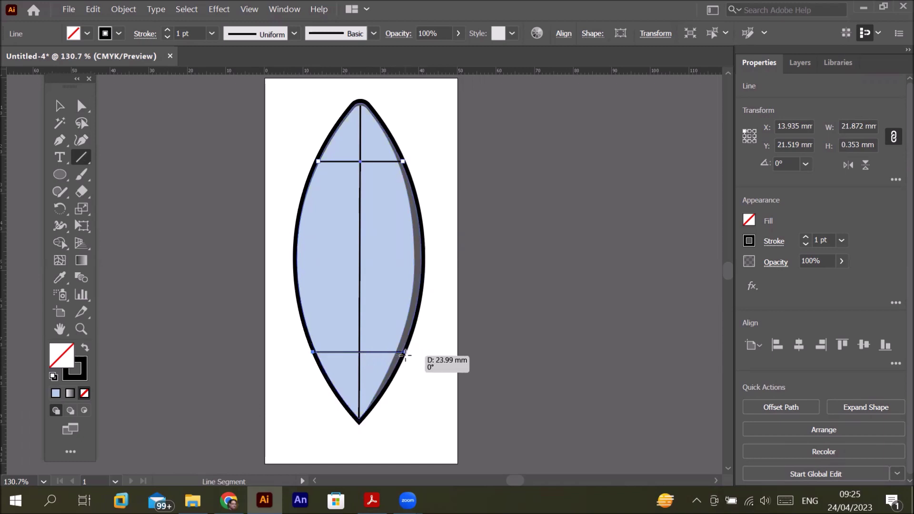
pyautogui.moveTo(405, 353); pyautogui.dragTo(405, 352)
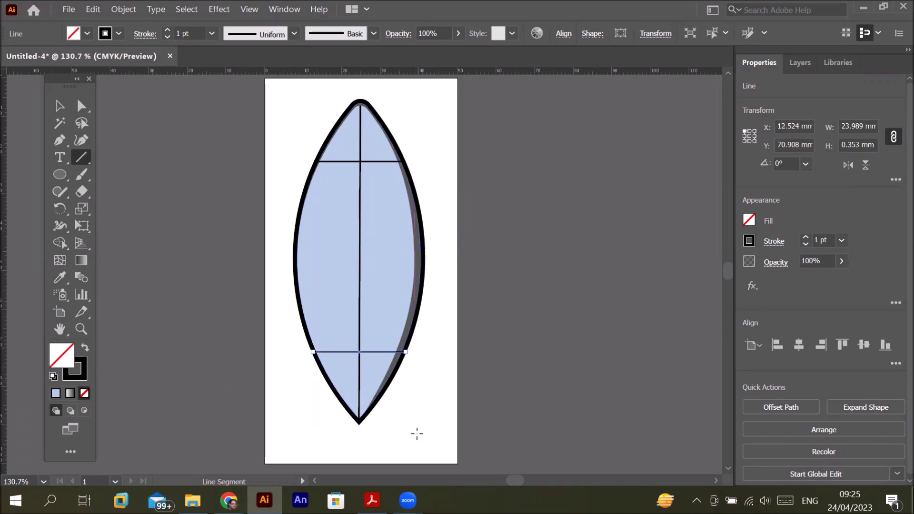
pyautogui.hotkey('alt', 'Tab')
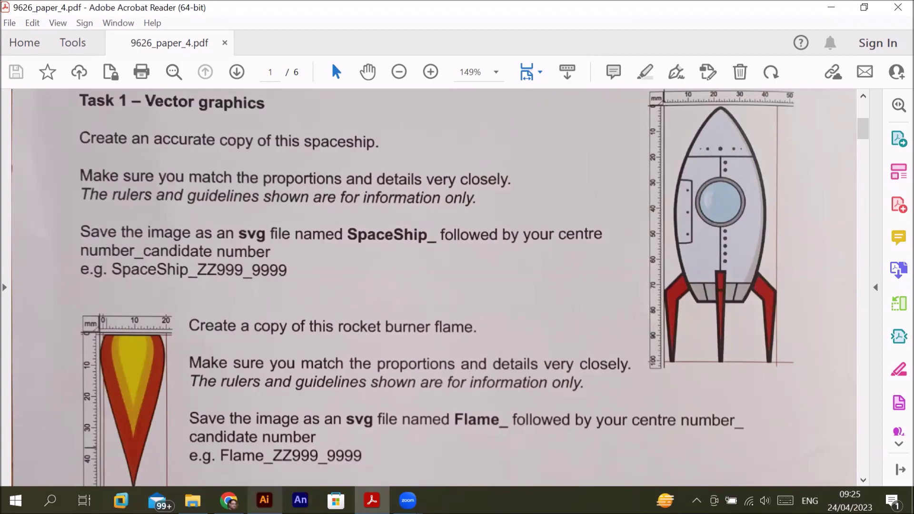
pyautogui.click(264, 500)
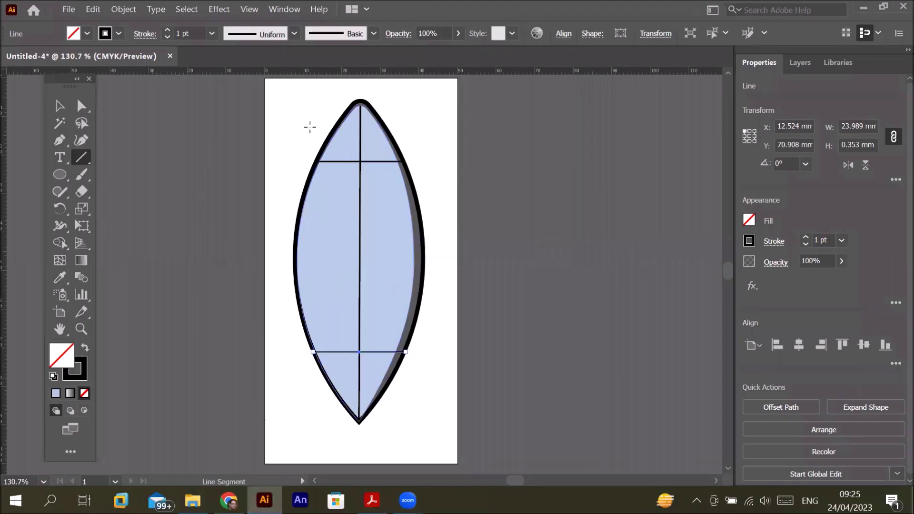
# Step: Place a vertical ruler guide just left of the lens's centre line
pyautogui.moveTo(40, 178); pyautogui.dragTo(328, 206)
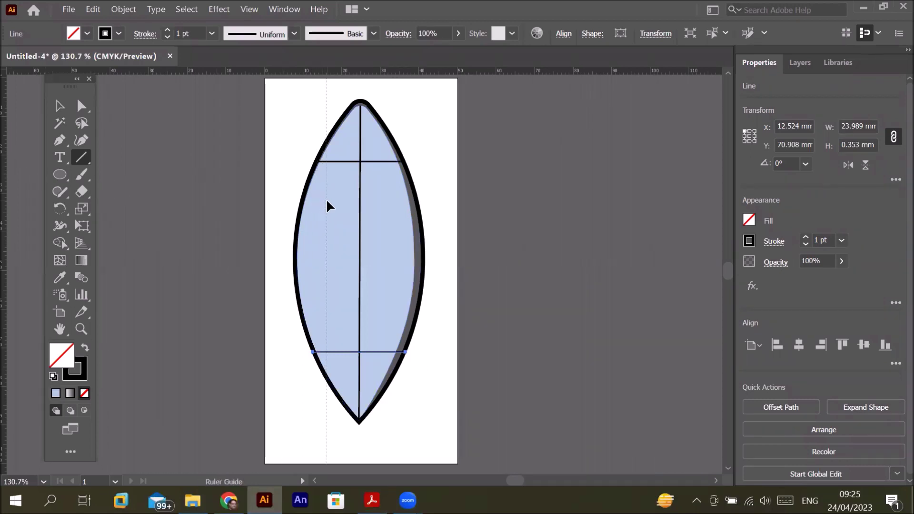
pyautogui.moveTo(328, 206); pyautogui.dragTo(334, 206)
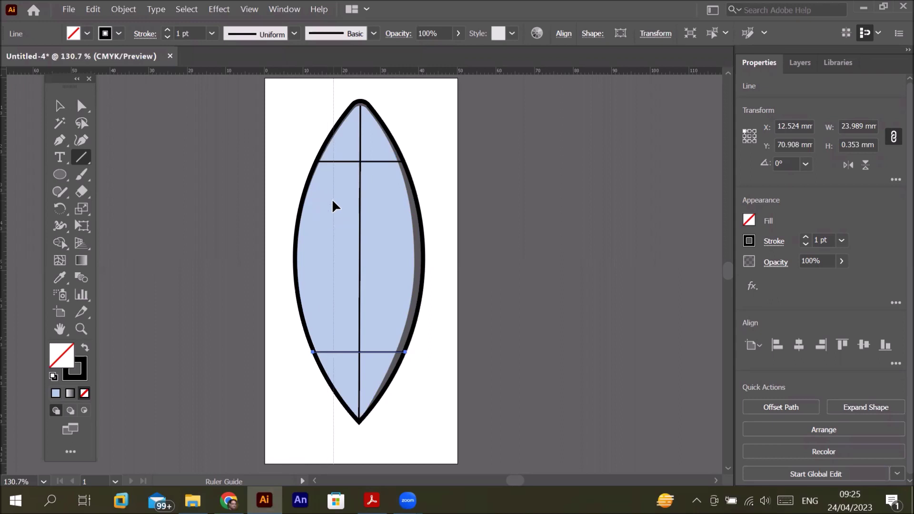
pyautogui.moveTo(333, 200); pyautogui.dragTo(331, 203)
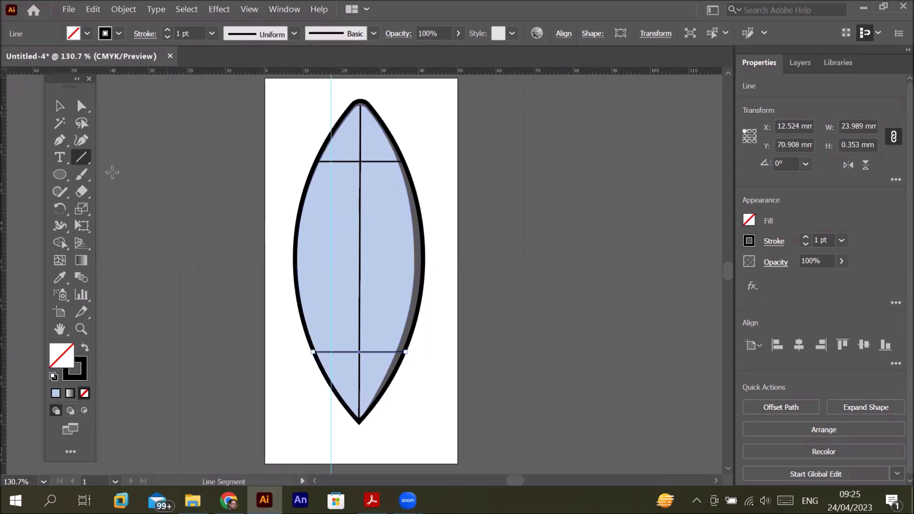
# Step: Pen-draw a four-point rectangular side window from the lens's left edge to the guide
pyautogui.click(55, 141)
pyautogui.click(86, 141)
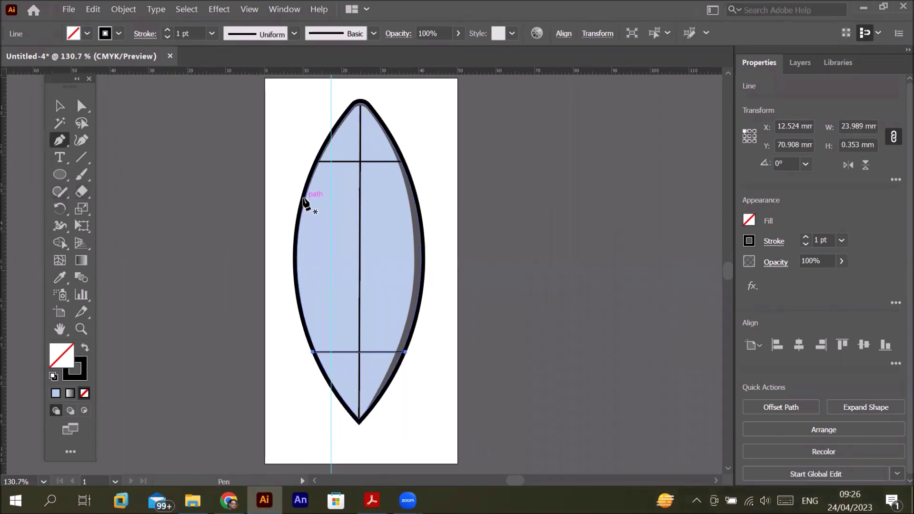
pyautogui.click(303, 198)
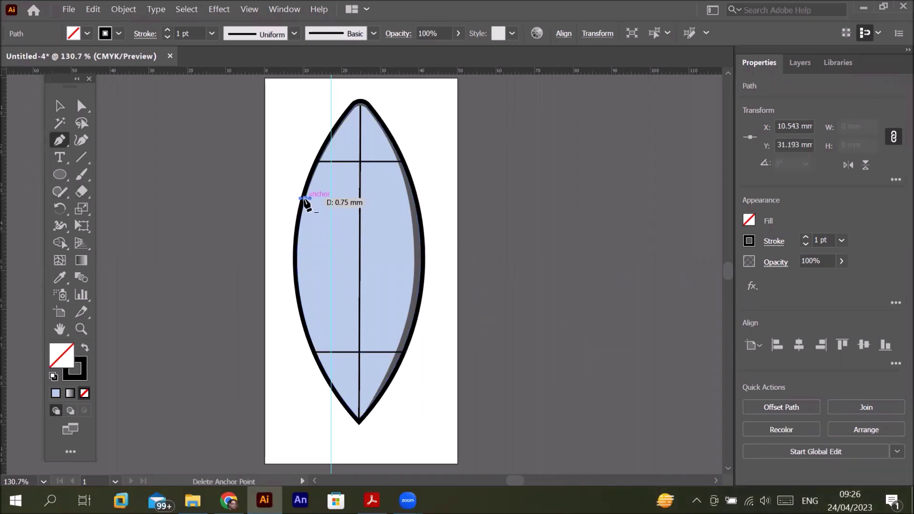
pyautogui.hotkey('ctrl', 'shift', 'a')
pyautogui.click(304, 198)
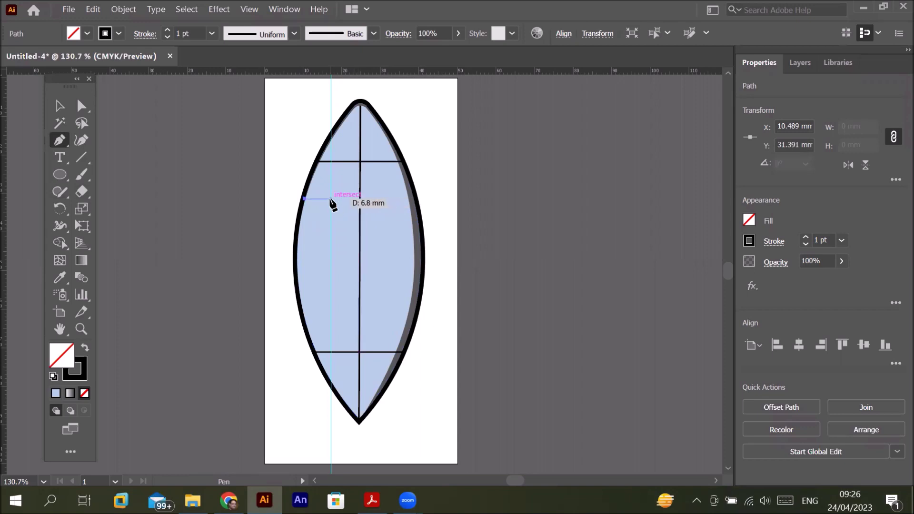
pyautogui.click(331, 198)
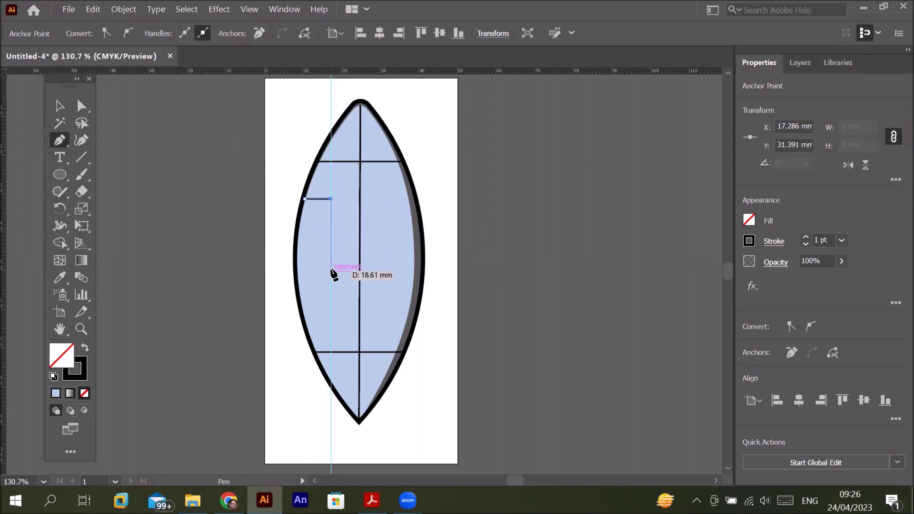
pyautogui.click(331, 271)
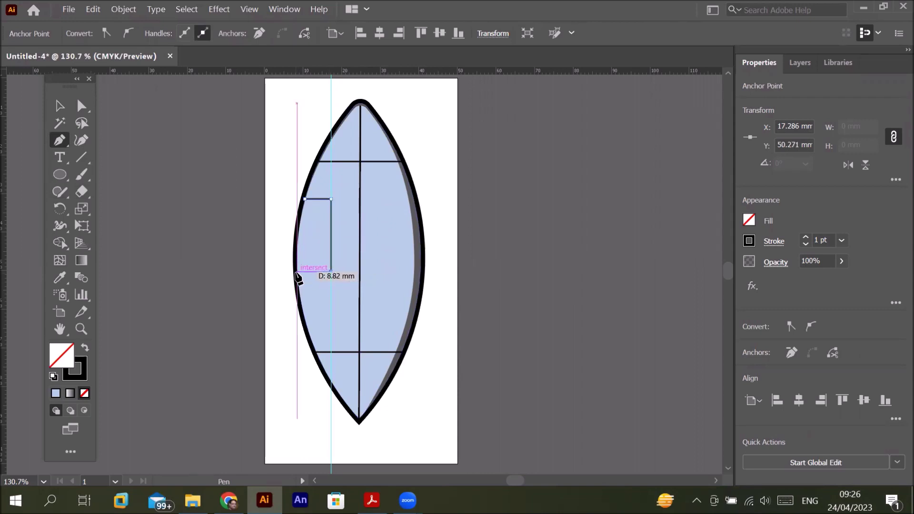
pyautogui.click(296, 271)
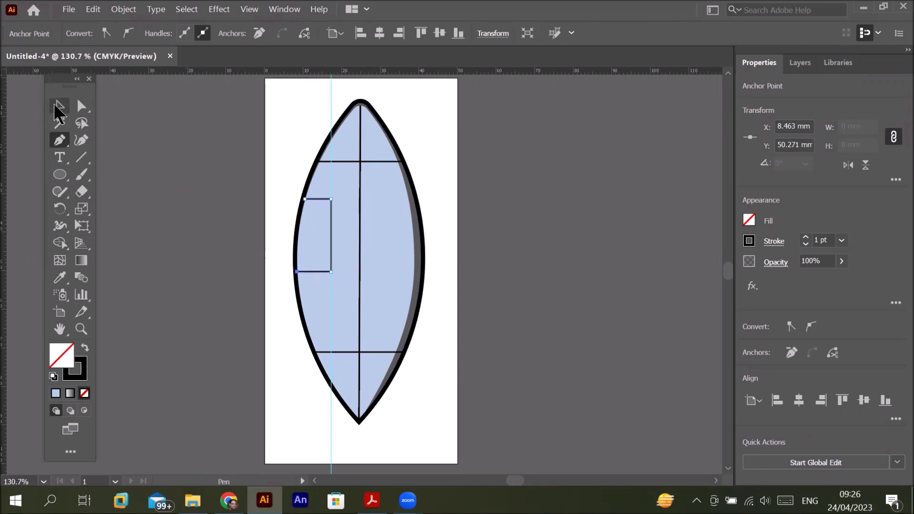
pyautogui.click(57, 105)
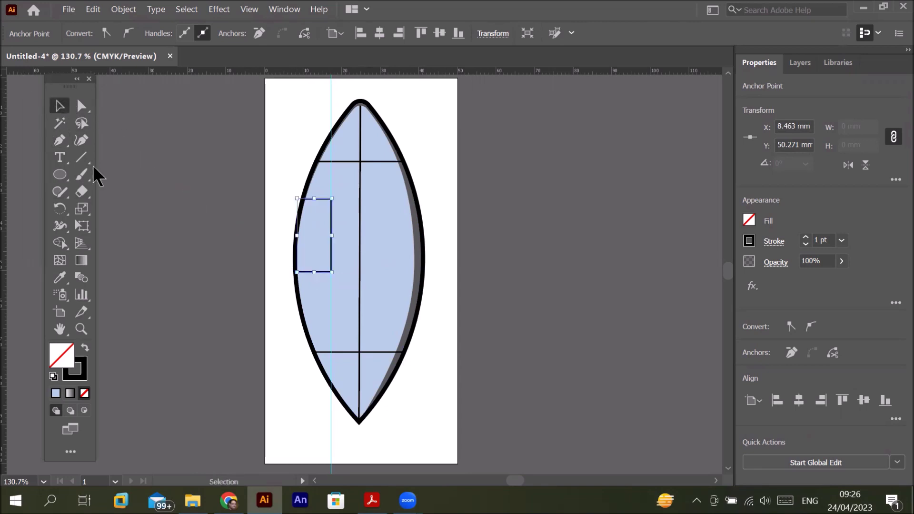
pyautogui.click(218, 187)
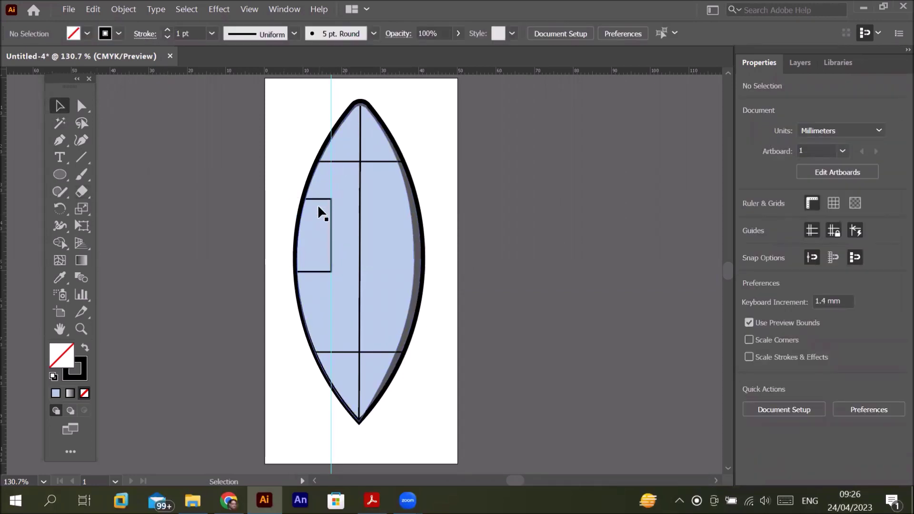
pyautogui.click(167, 30)
pyautogui.click(167, 30)
pyautogui.click(167, 30)
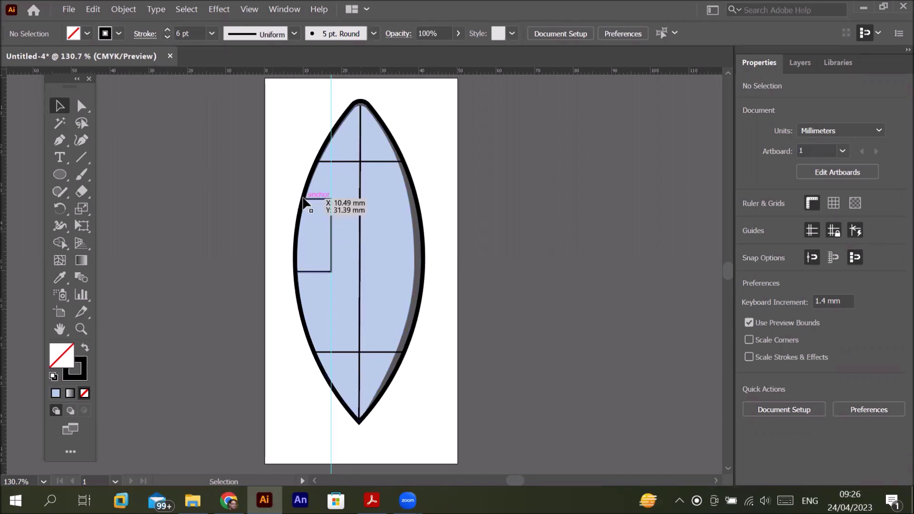
pyautogui.click(309, 200)
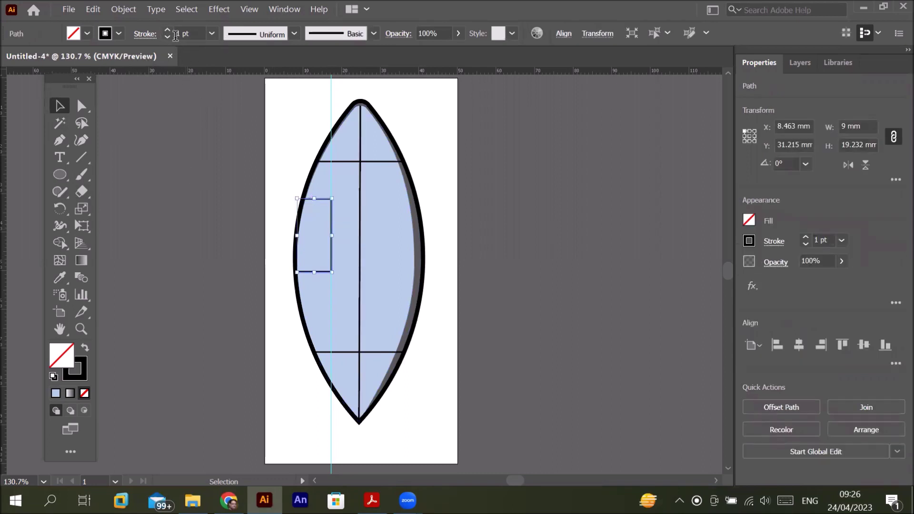
pyautogui.click(168, 31)
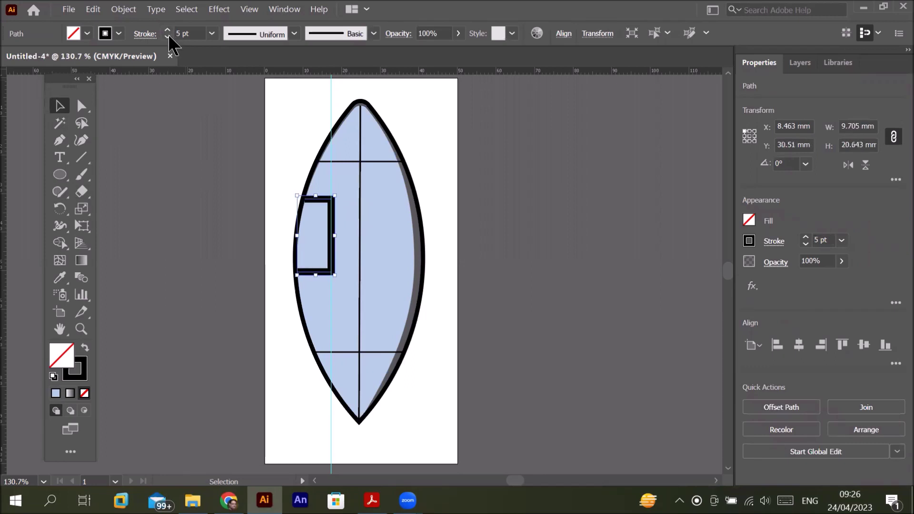
pyautogui.click(167, 37)
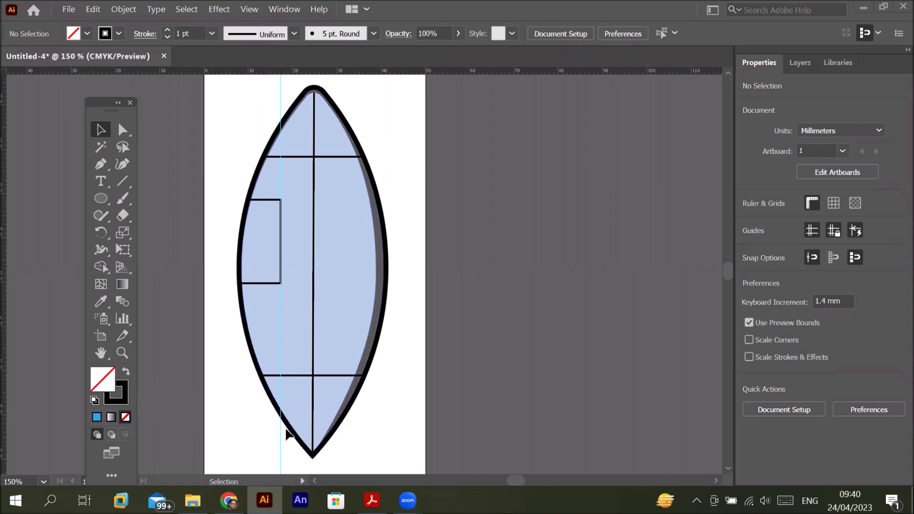
# Step: Draw a 32.103 x 12.347 mm unfilled rectangle over the lens's bottom tip; show Layers
pyautogui.click(101, 199)
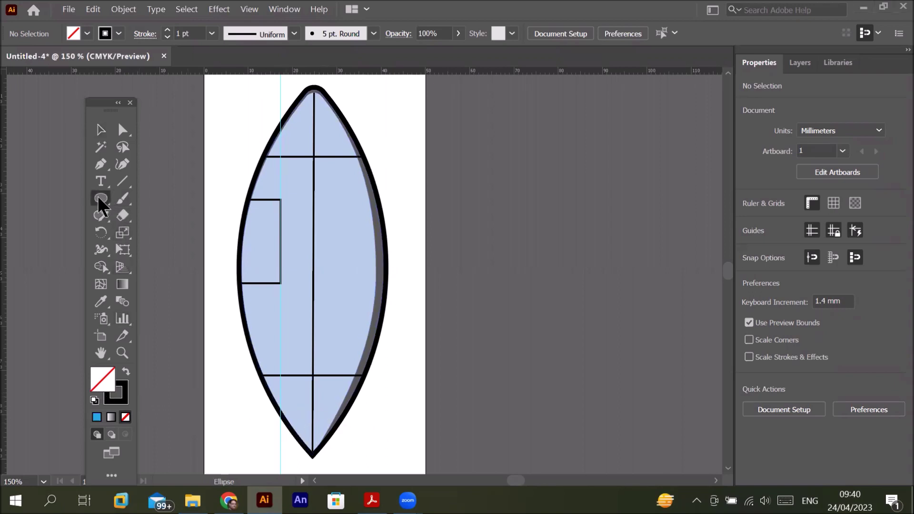
pyautogui.click(179, 198)
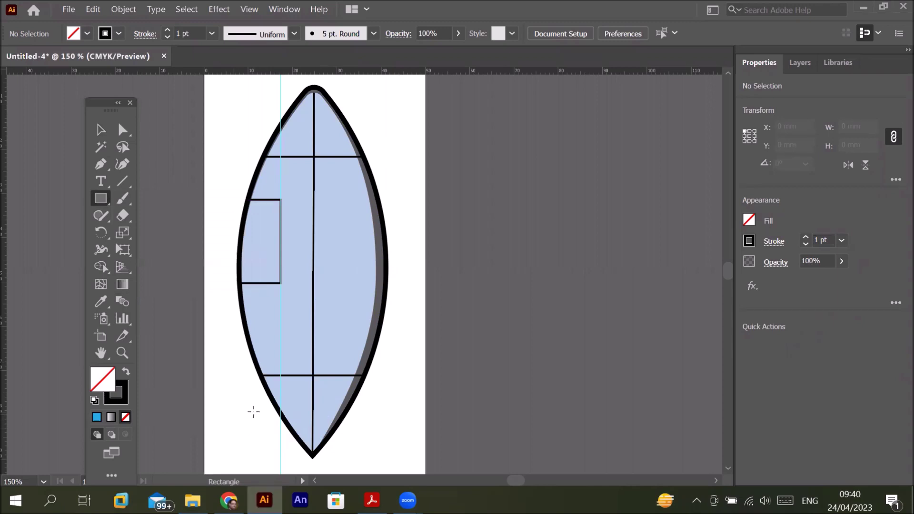
pyautogui.moveTo(253, 411); pyautogui.dragTo(393, 463)
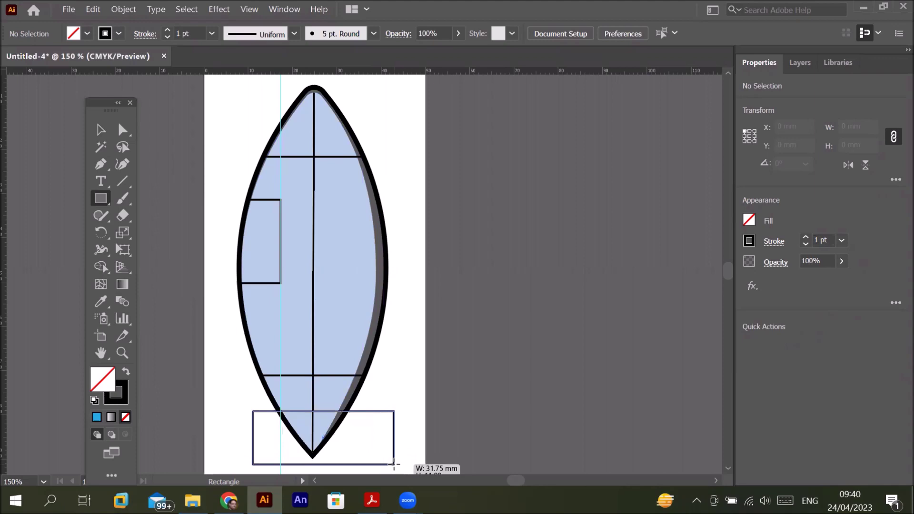
pyautogui.moveTo(394, 463); pyautogui.dragTo(395, 465)
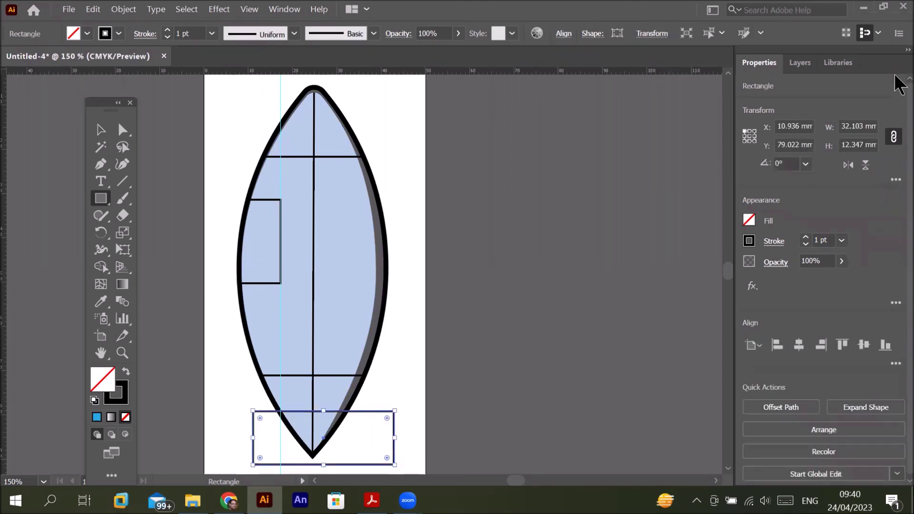
pyautogui.click(795, 64)
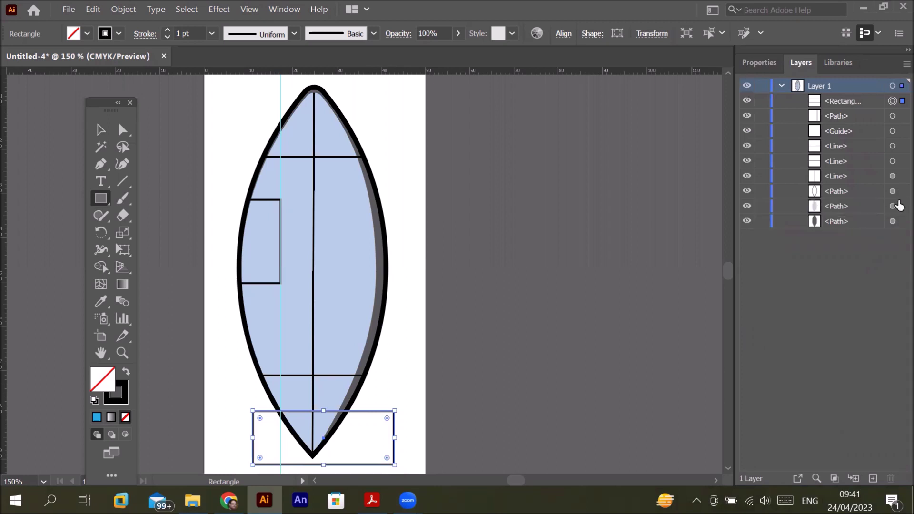
# Step: Cut away the body's pointed bottom tip with the Shape Builder, then compare with the reference PDF
pyautogui.click(894, 222)
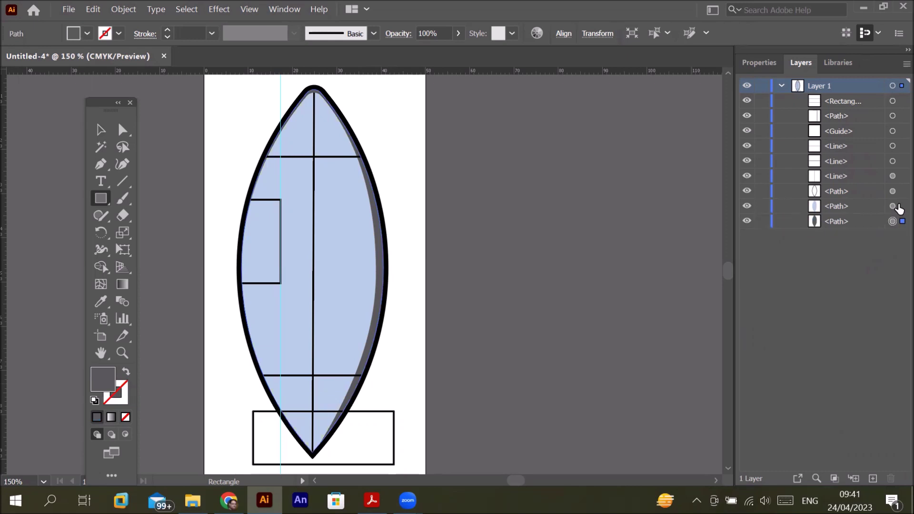
pyautogui.keyDown('shift'); pyautogui.click(893, 192); pyautogui.keyUp('shift')
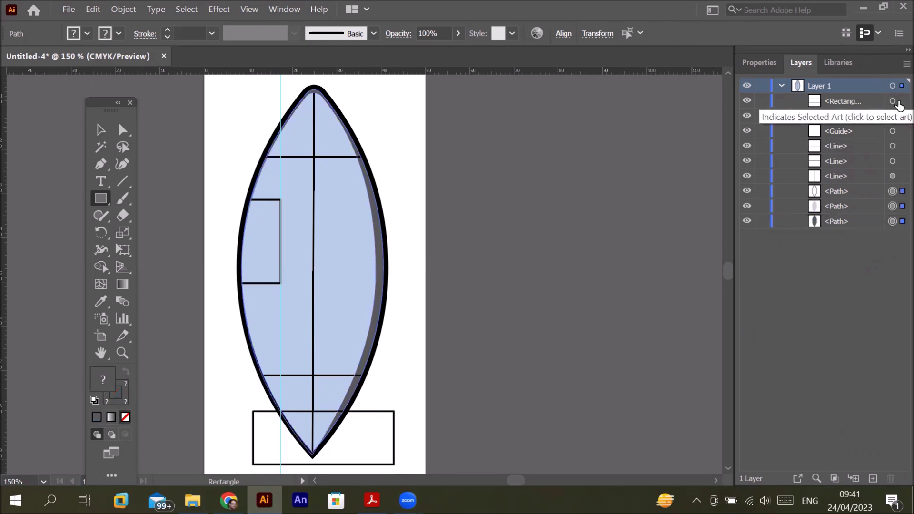
pyautogui.keyDown('shift'); pyautogui.click(898, 101); pyautogui.keyUp('shift')
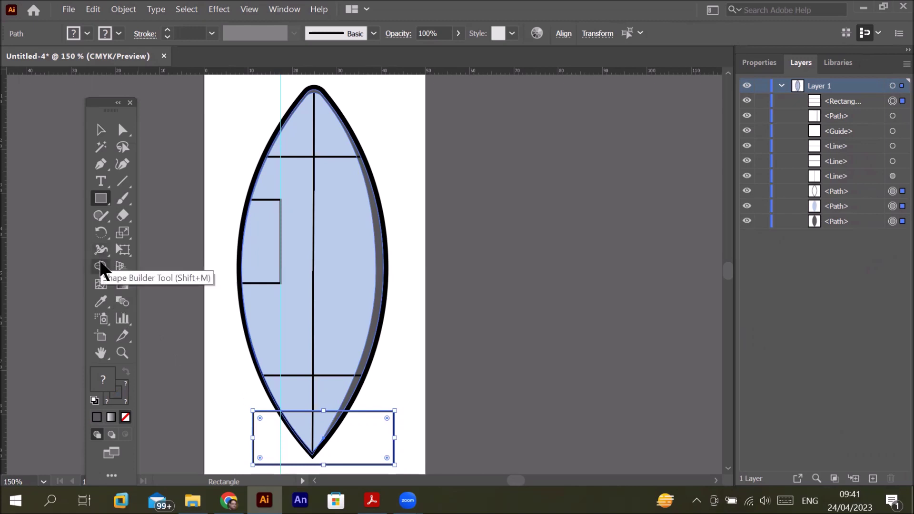
pyautogui.click(101, 268)
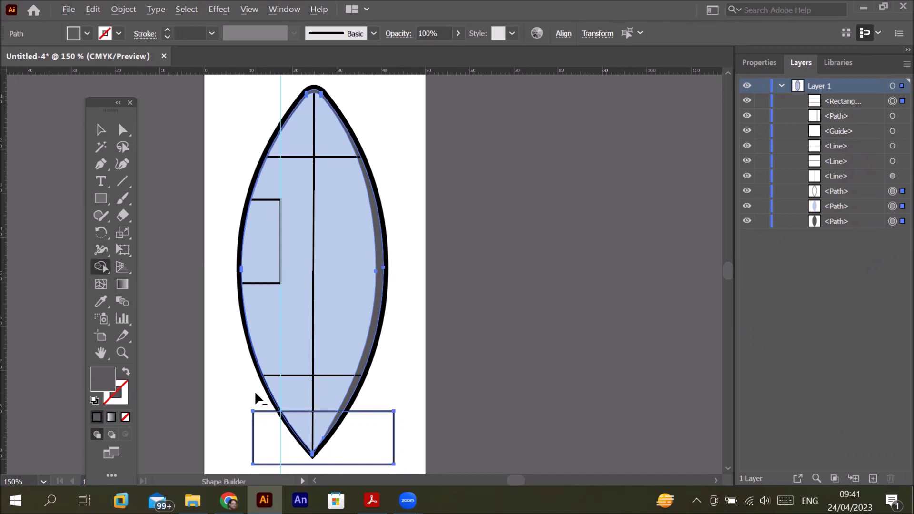
pyautogui.moveTo(256, 397)
pyautogui.mouseDown()
pyautogui.moveTo(310, 430)
pyautogui.moveTo(376, 398)
pyautogui.mouseUp()
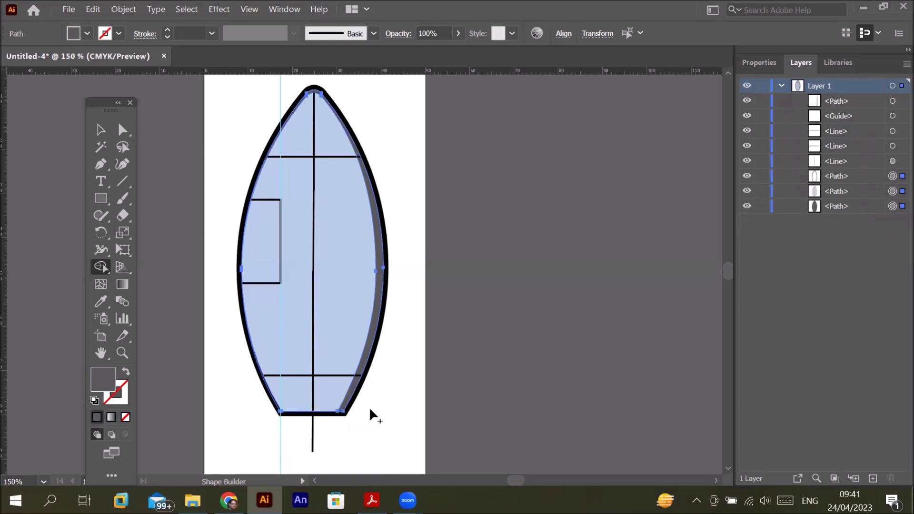
pyautogui.click(372, 500)
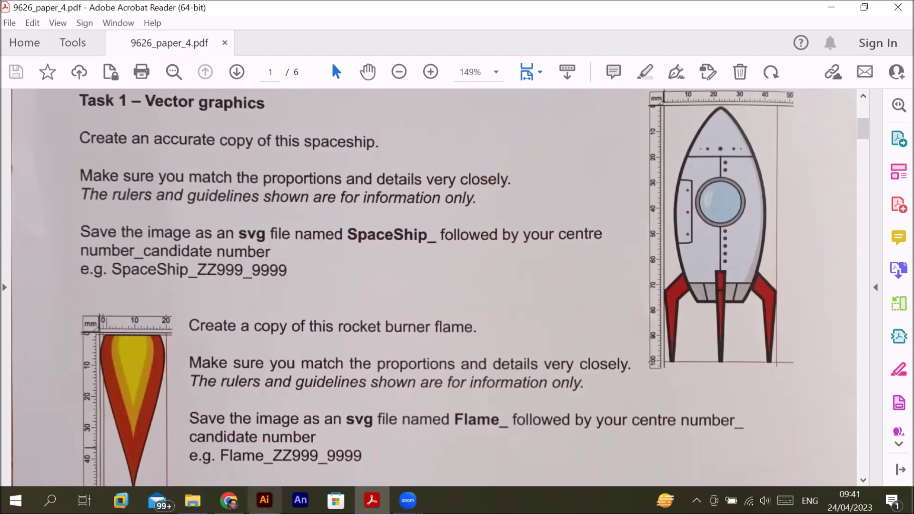
pyautogui.click(264, 499)
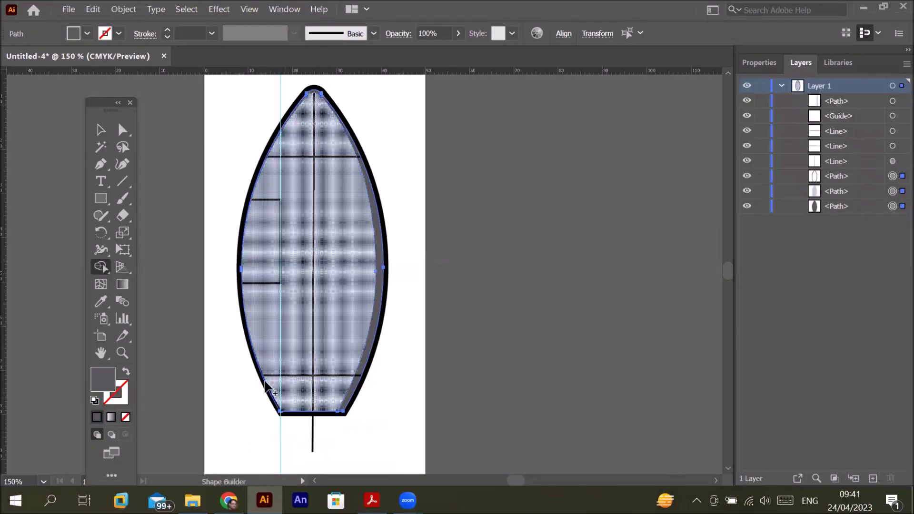
# Step: Check the reference drawing and select the vertical centre line for anchor editing
pyautogui.click(371, 500)
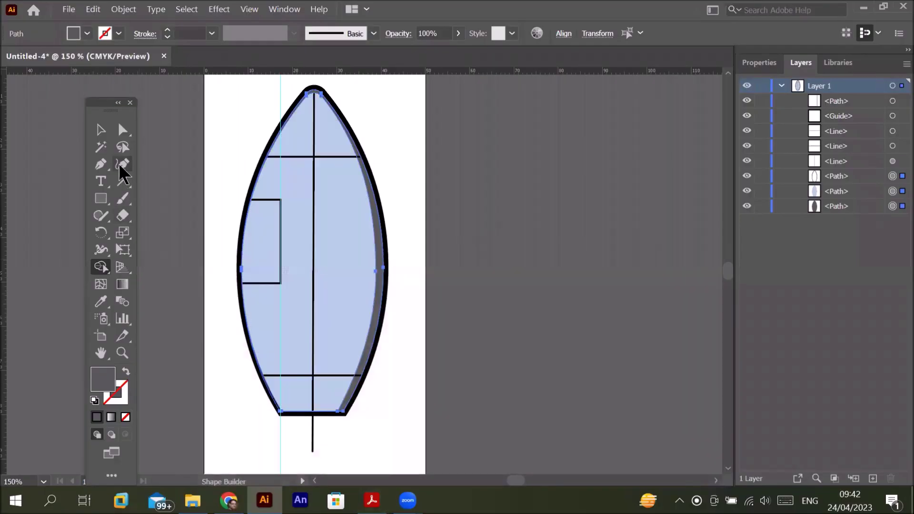
pyautogui.click(100, 129)
pyautogui.click(101, 198)
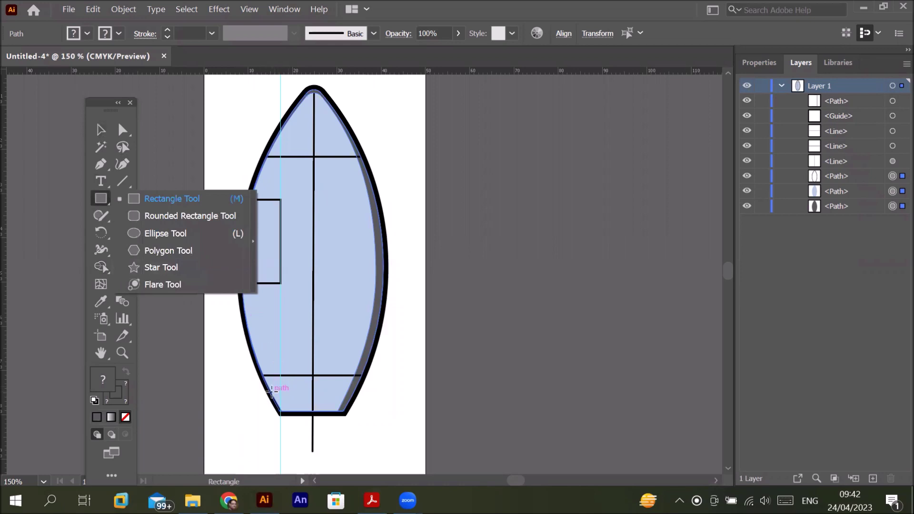
pyautogui.click(102, 133)
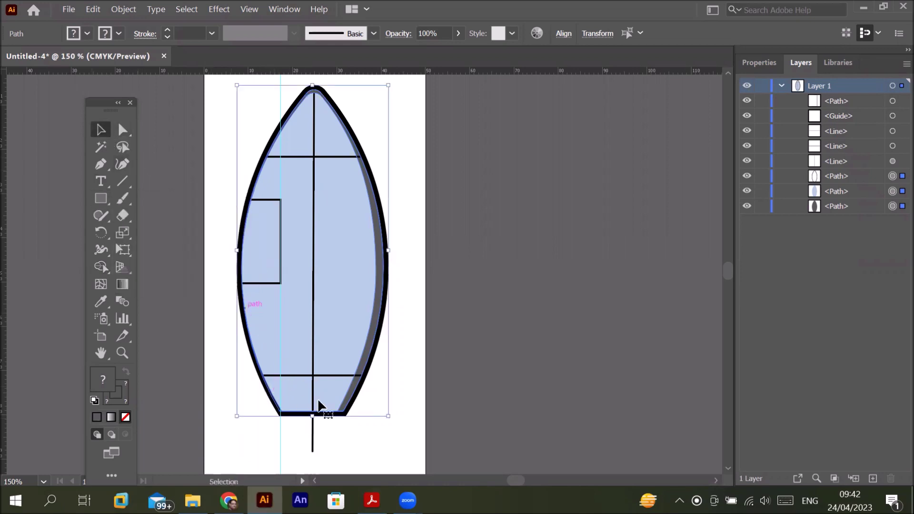
pyautogui.click(313, 440)
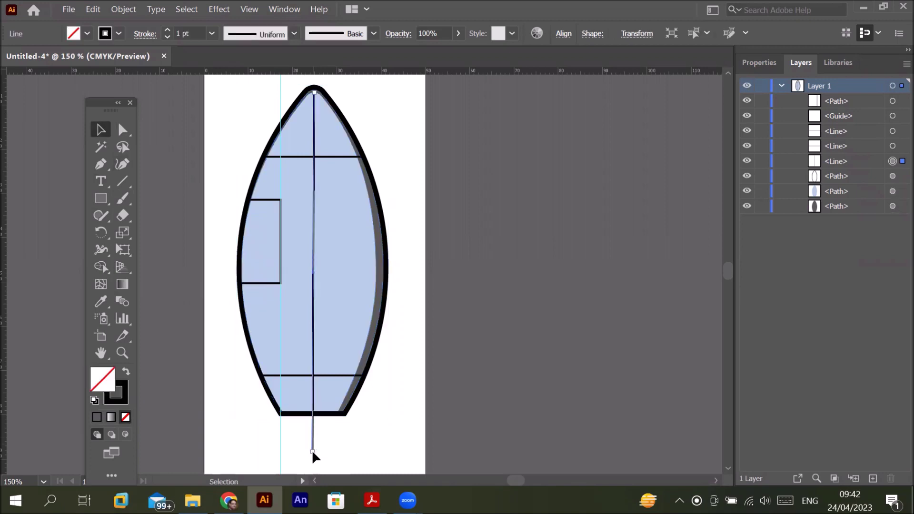
pyautogui.click(123, 130)
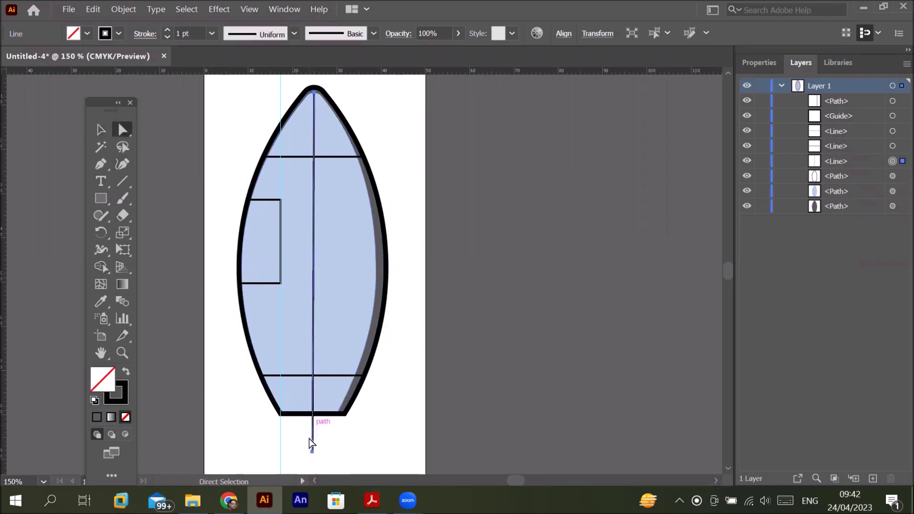
# Step: Move the centre line's bottom end up to the lower panel line and its top end down to the upper one
pyautogui.moveTo(311, 451); pyautogui.dragTo(313, 458)
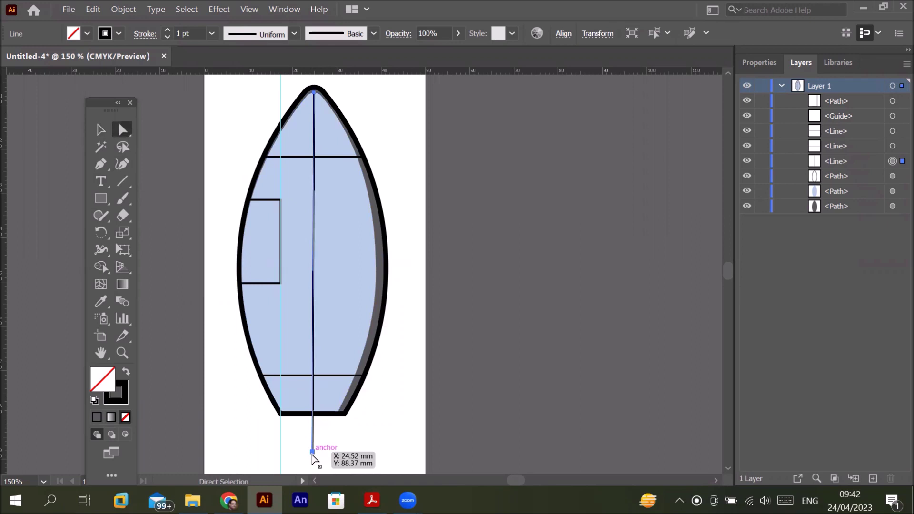
pyautogui.moveTo(313, 458); pyautogui.dragTo(313, 452)
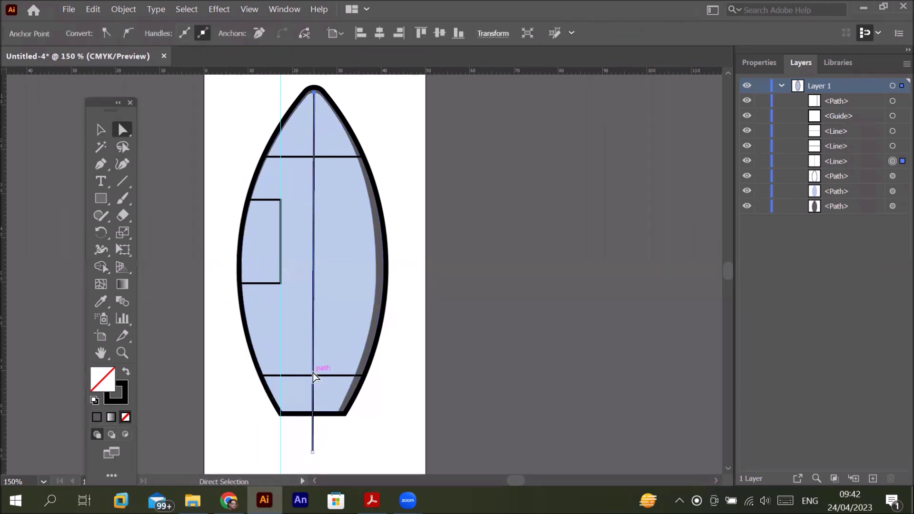
pyautogui.moveTo(312, 451); pyautogui.dragTo(312, 376)
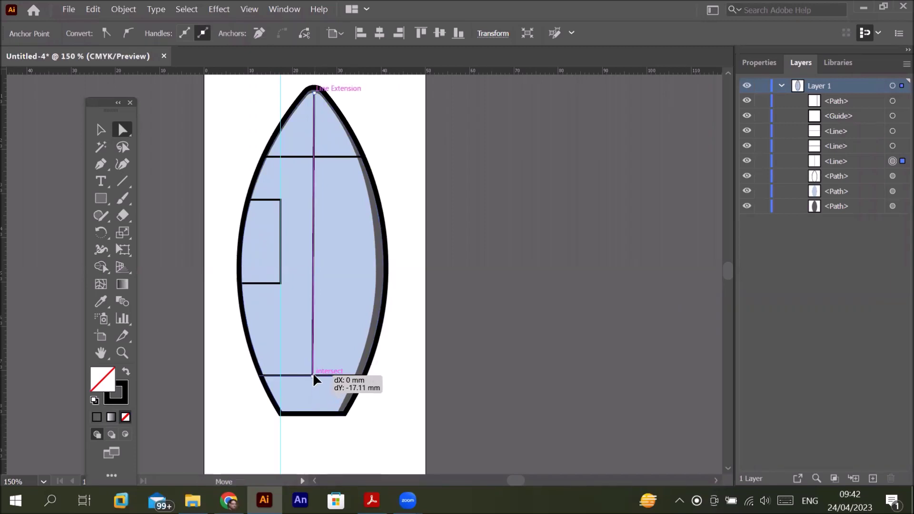
pyautogui.moveTo(313, 376); pyautogui.dragTo(312, 375)
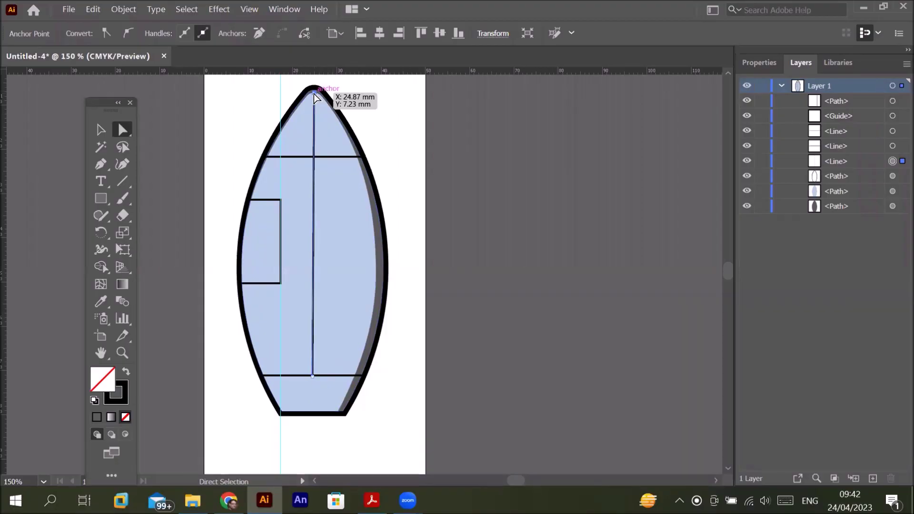
pyautogui.moveTo(313, 93); pyautogui.dragTo(317, 154)
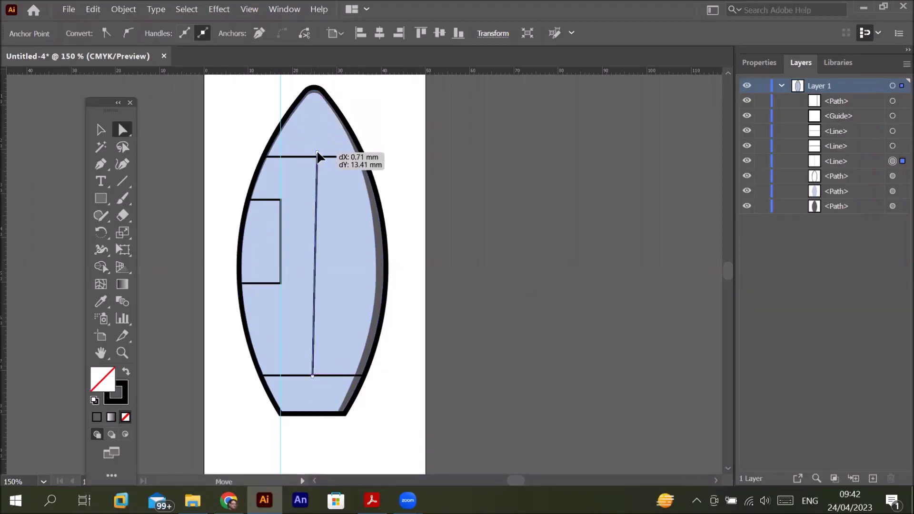
pyautogui.moveTo(317, 153); pyautogui.dragTo(314, 157)
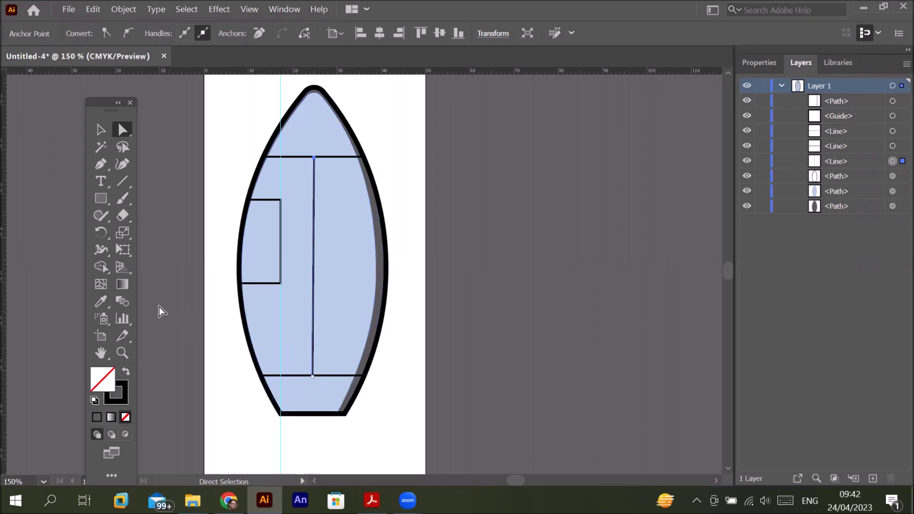
# Step: Draw a rectangle below the lower panel line and pull its corners onto the body edges as a tapered trapezoid
pyautogui.click(104, 196)
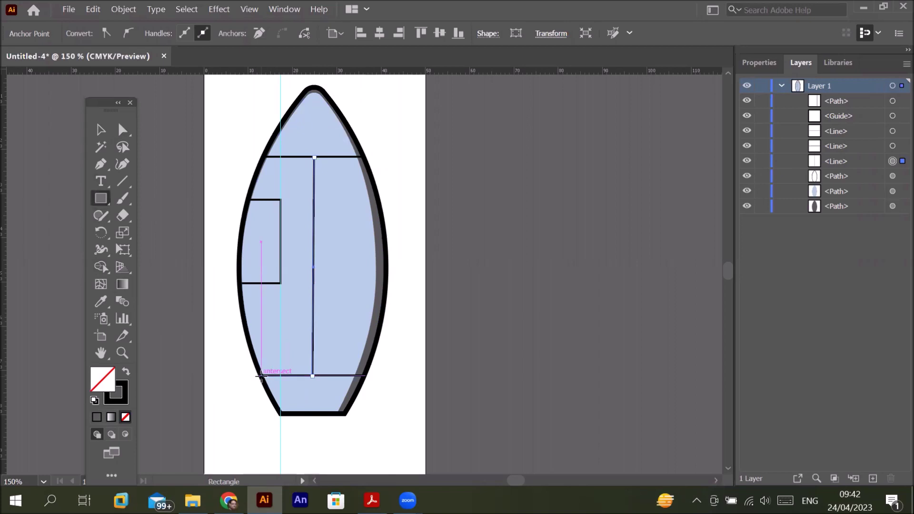
pyautogui.moveTo(261, 376); pyautogui.dragTo(356, 415)
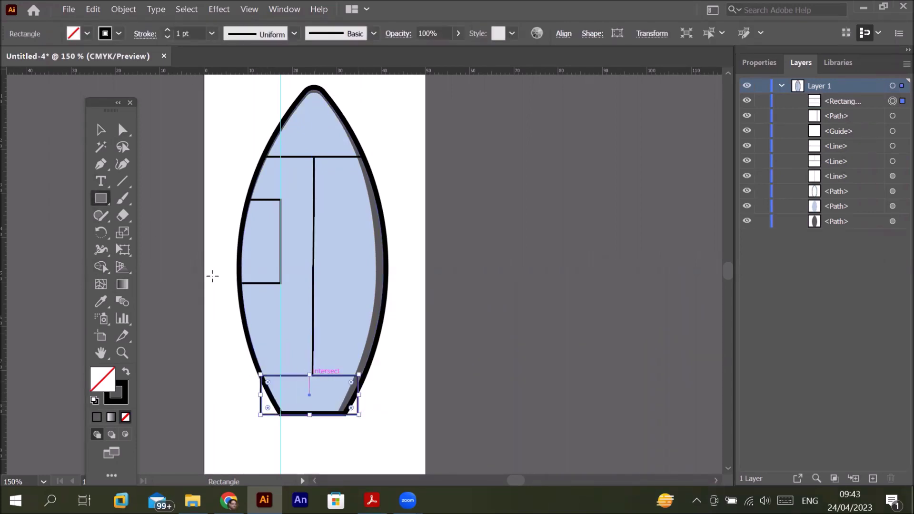
pyautogui.click(127, 136)
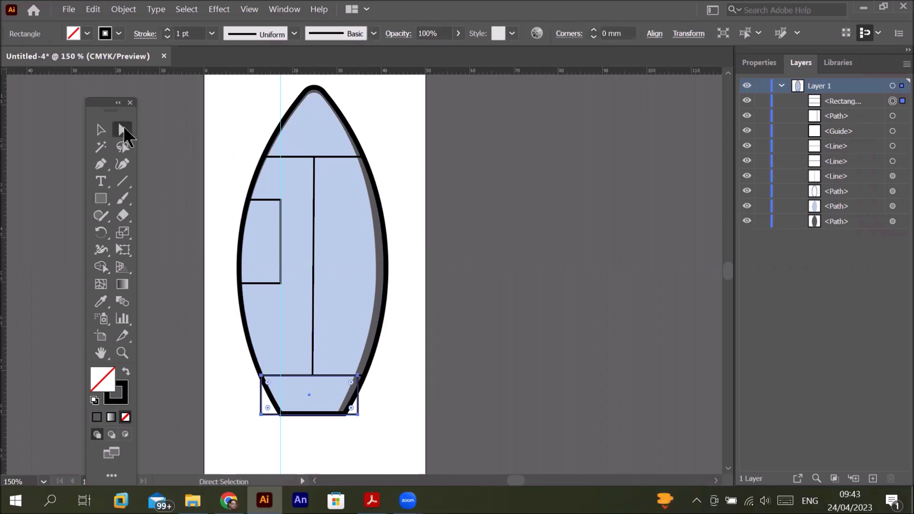
pyautogui.moveTo(261, 415); pyautogui.dragTo(281, 412)
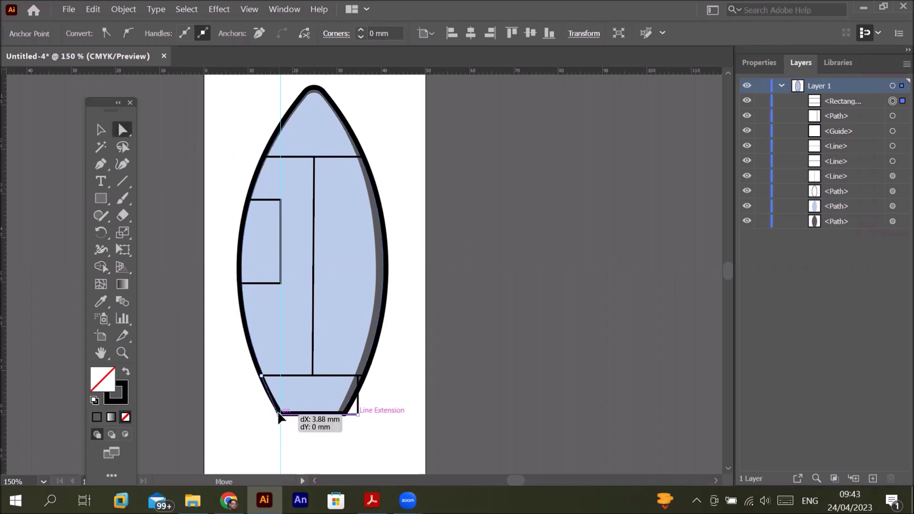
pyautogui.moveTo(281, 412); pyautogui.dragTo(279, 411)
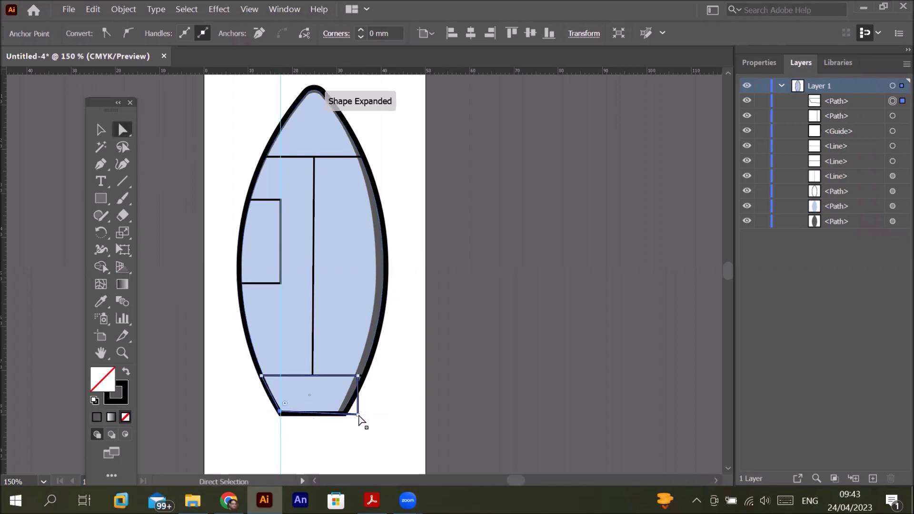
pyautogui.moveTo(358, 415); pyautogui.dragTo(344, 414)
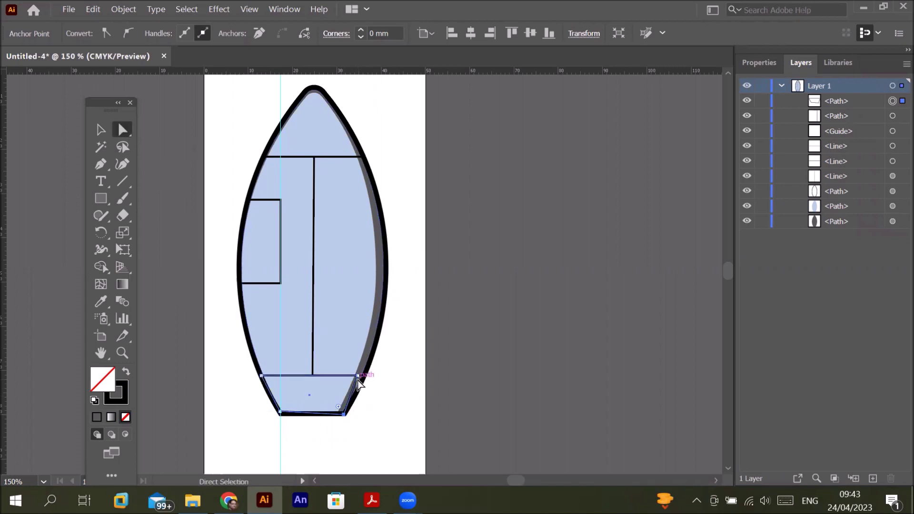
pyautogui.moveTo(358, 382); pyautogui.dragTo(365, 376)
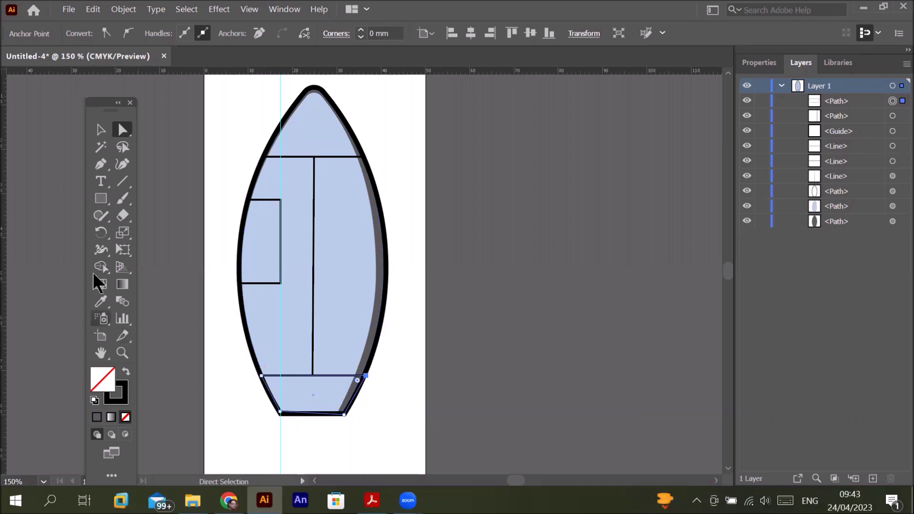
# Step: Fill the bottom band dark grey with the Eyedropper and draw a slanted black 0.75 pt line across it
pyautogui.click(102, 305)
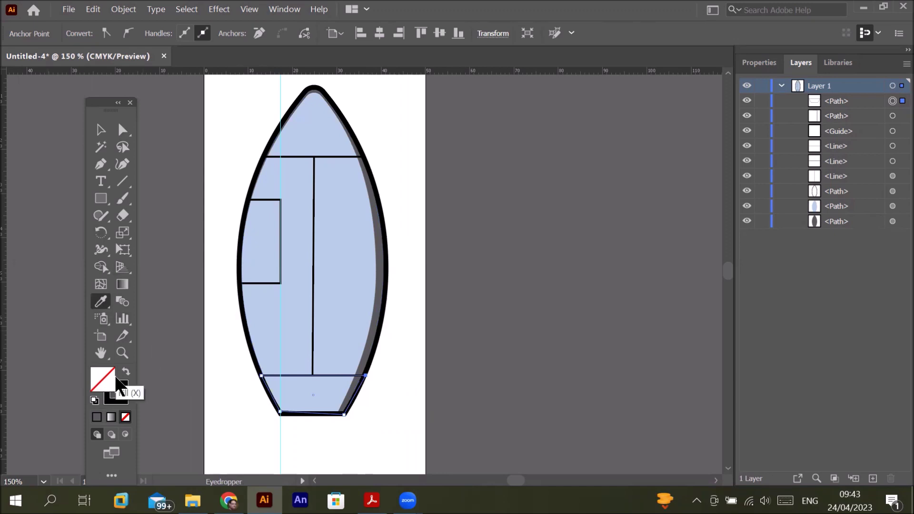
pyautogui.click(368, 362)
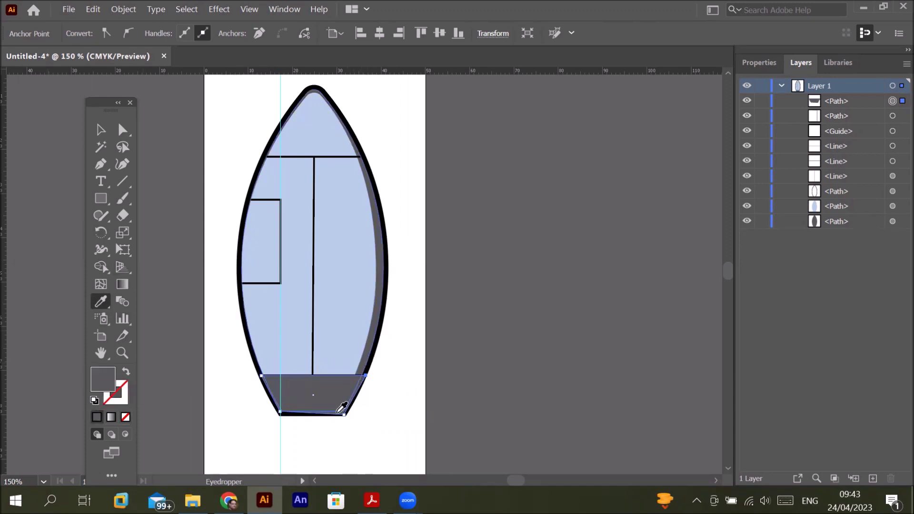
pyautogui.click(116, 184)
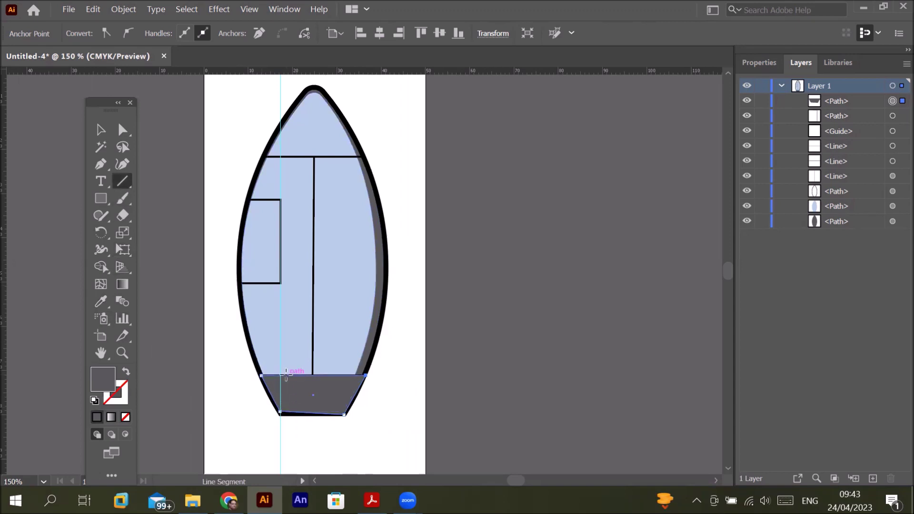
pyautogui.moveTo(286, 377); pyautogui.dragTo(295, 414)
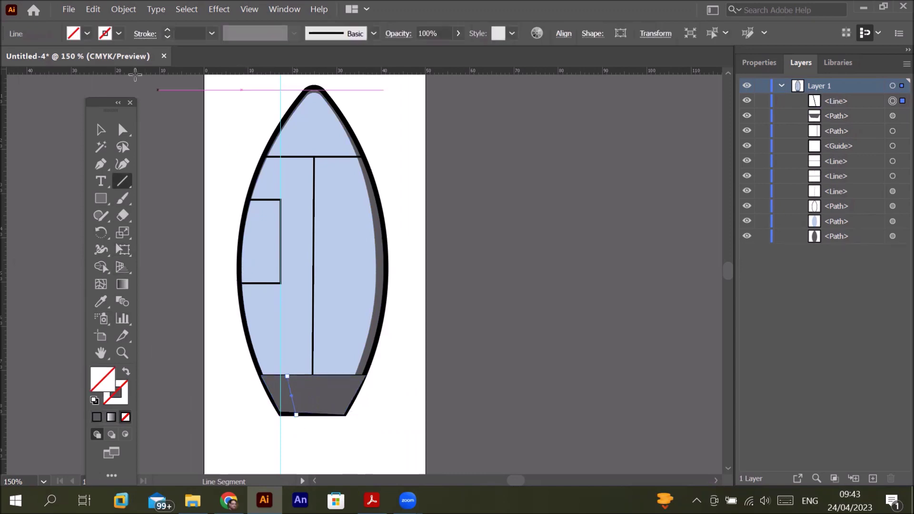
pyautogui.click(167, 29)
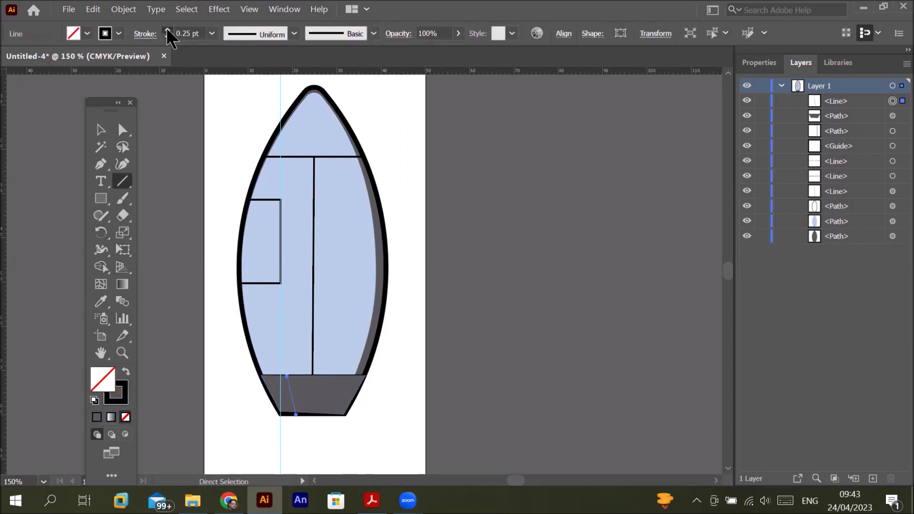
pyautogui.click(167, 29)
# Step: Draw a second slanted line across the band, then select the grey base band
pyautogui.click(99, 129)
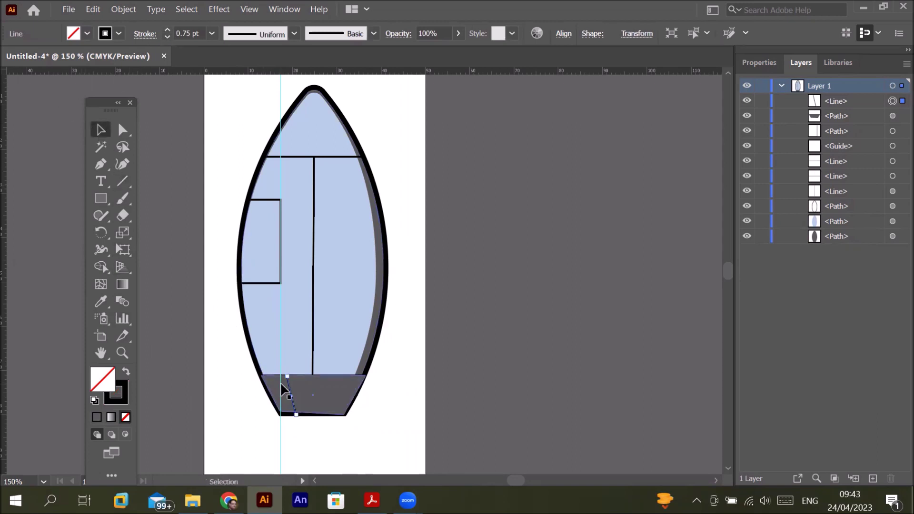
pyautogui.click(123, 181)
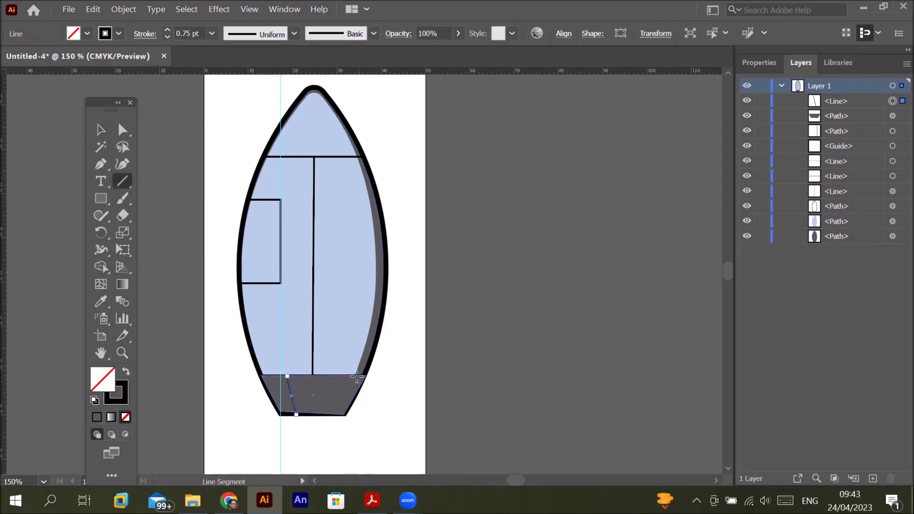
pyautogui.moveTo(340, 374); pyautogui.dragTo(329, 414)
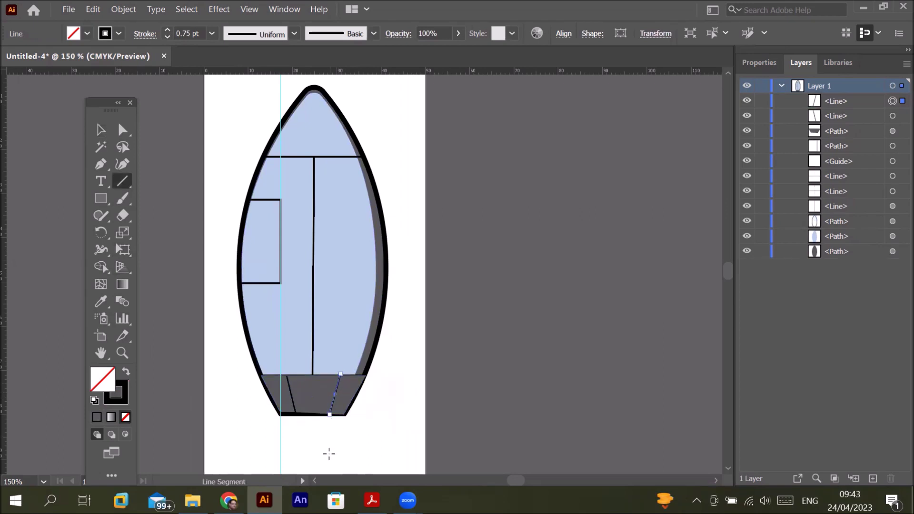
pyautogui.click(101, 130)
pyautogui.click(351, 409)
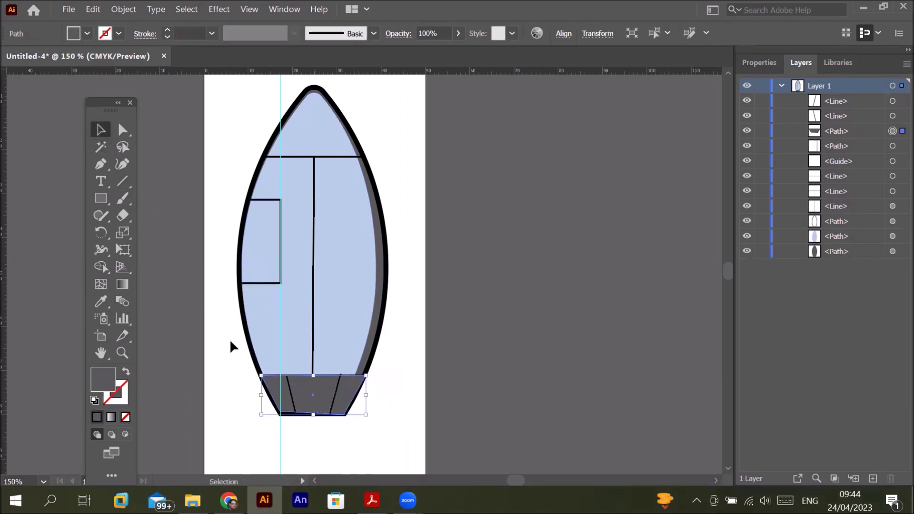
# Step: Move the base band's bottom-left and bottom-right corners onto the outline intersections
pyautogui.click(122, 129)
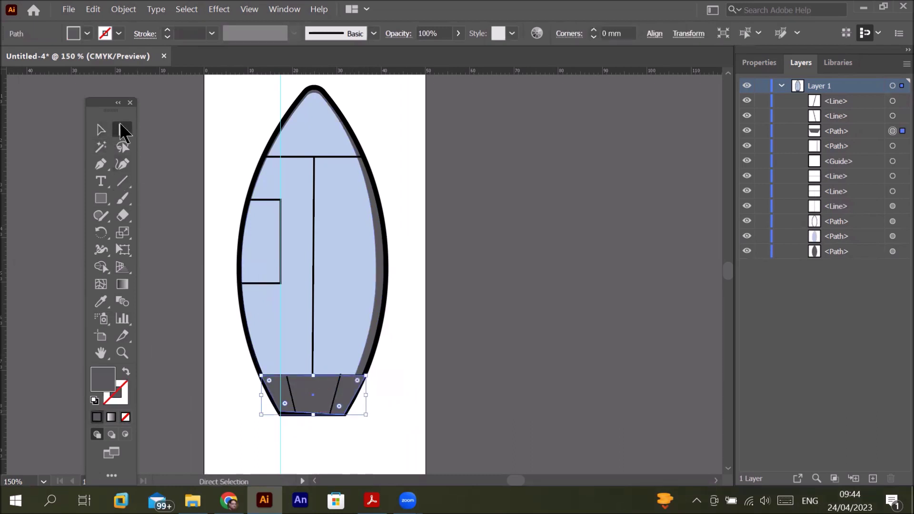
pyautogui.click(343, 416)
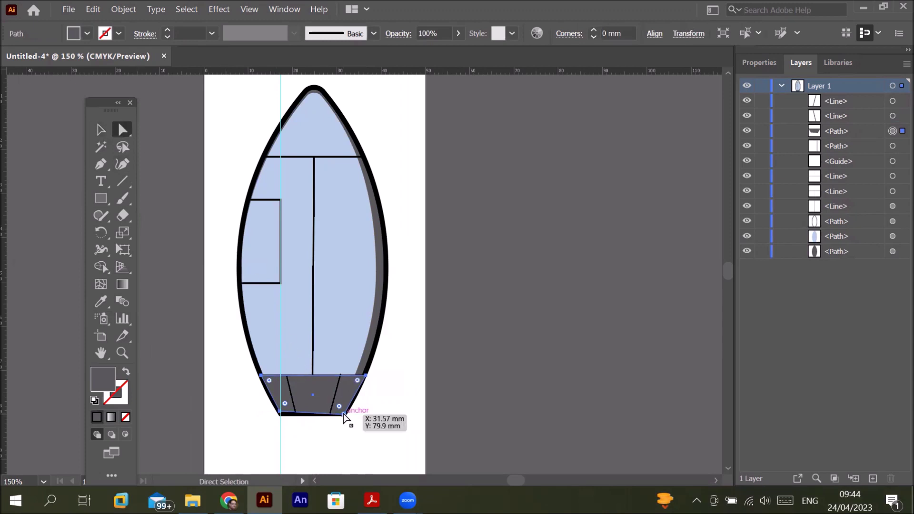
pyautogui.moveTo(343, 412); pyautogui.dragTo(342, 412)
pyautogui.click(343, 413)
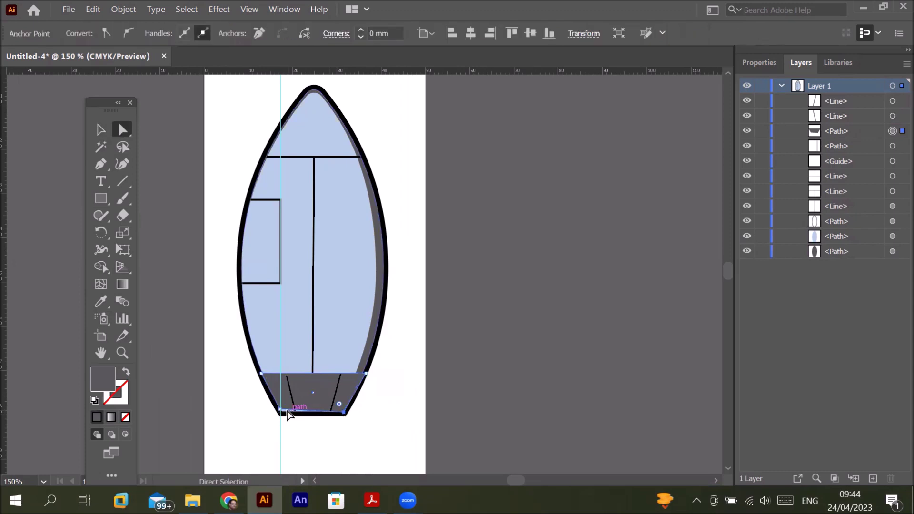
pyautogui.moveTo(282, 412); pyautogui.dragTo(281, 415)
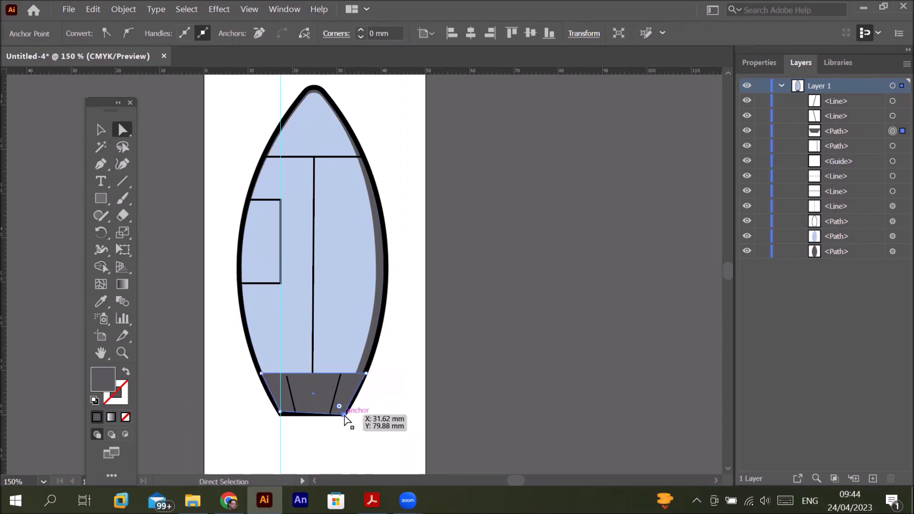
pyautogui.moveTo(344, 414); pyautogui.dragTo(344, 413)
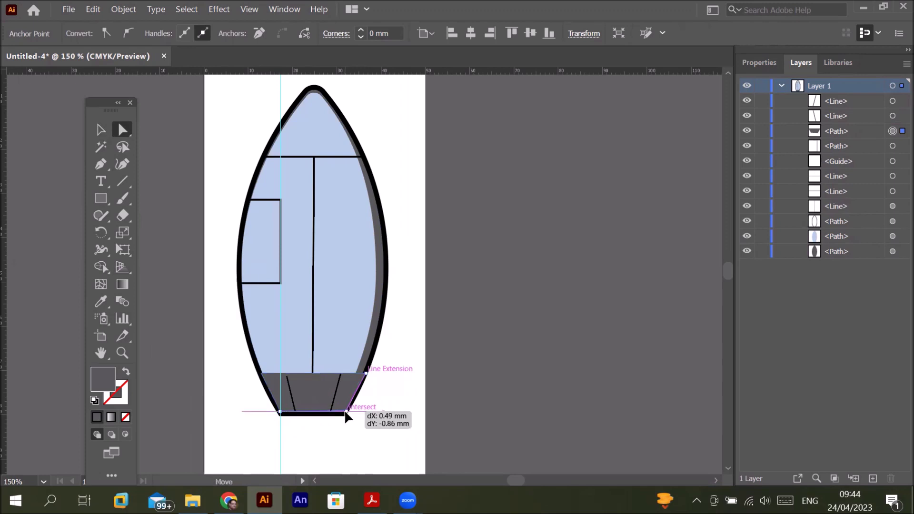
pyautogui.moveTo(345, 414); pyautogui.dragTo(346, 412)
# Step: Reselect the whole base band and nudge its position down and back up slightly
pyautogui.click(106, 130)
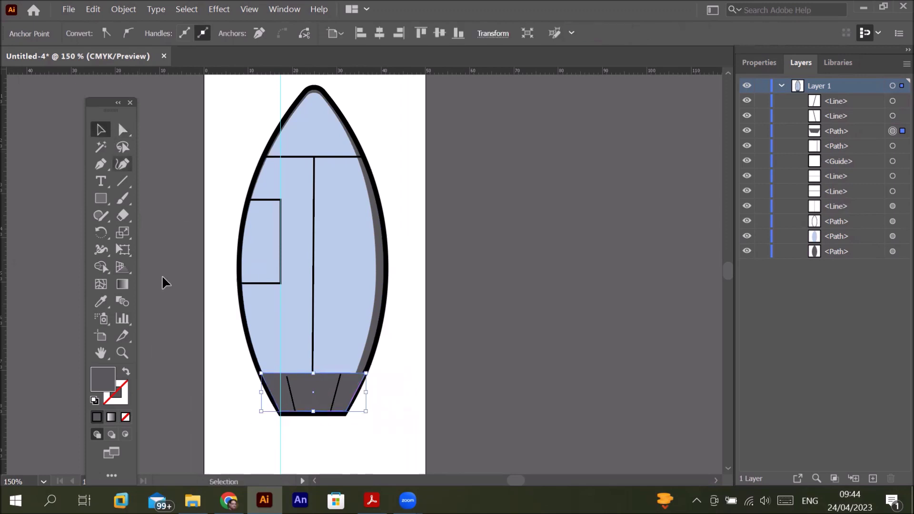
pyautogui.click(208, 367)
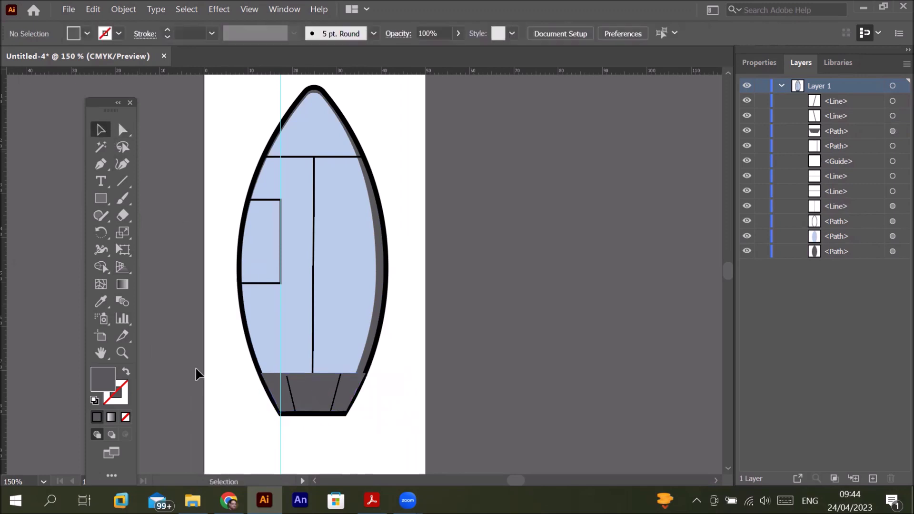
pyautogui.click(343, 400)
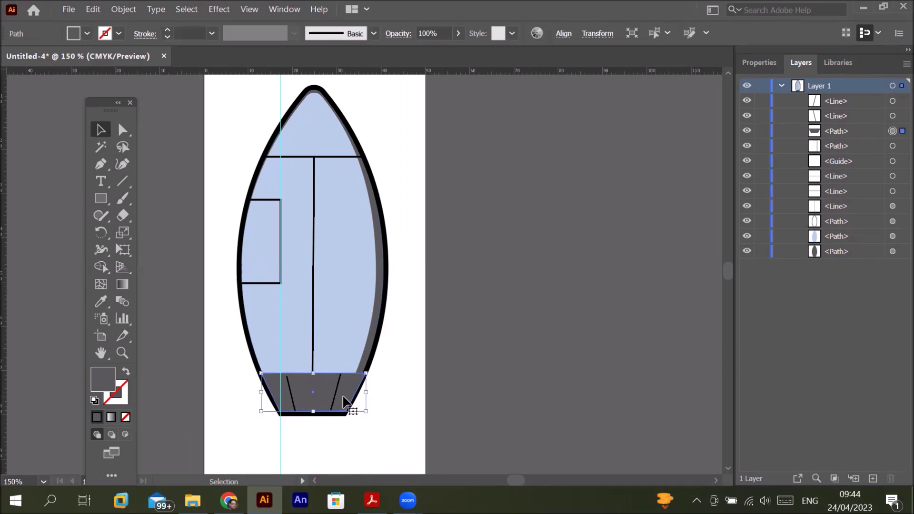
pyautogui.press('Down')
pyautogui.press('Down')
pyautogui.press('Down')
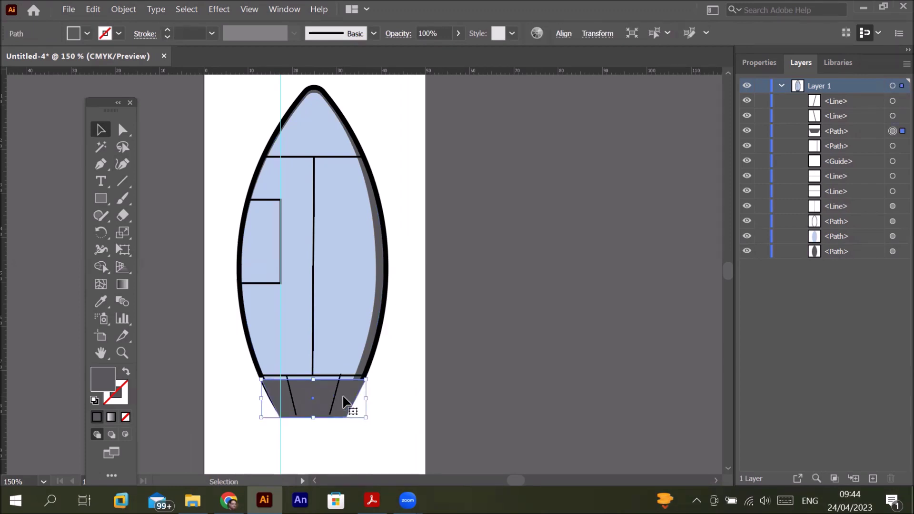
pyautogui.moveTo(288, 396); pyautogui.dragTo(288, 393)
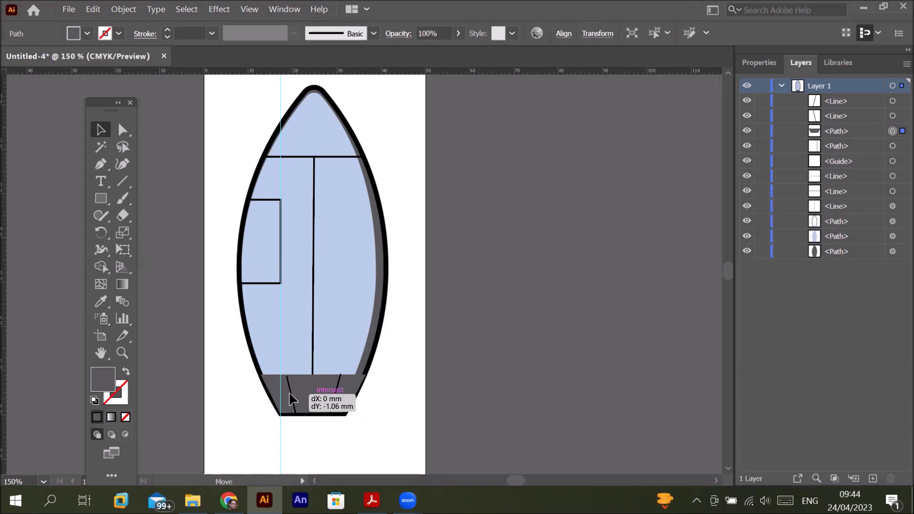
pyautogui.moveTo(287, 394); pyautogui.dragTo(288, 394)
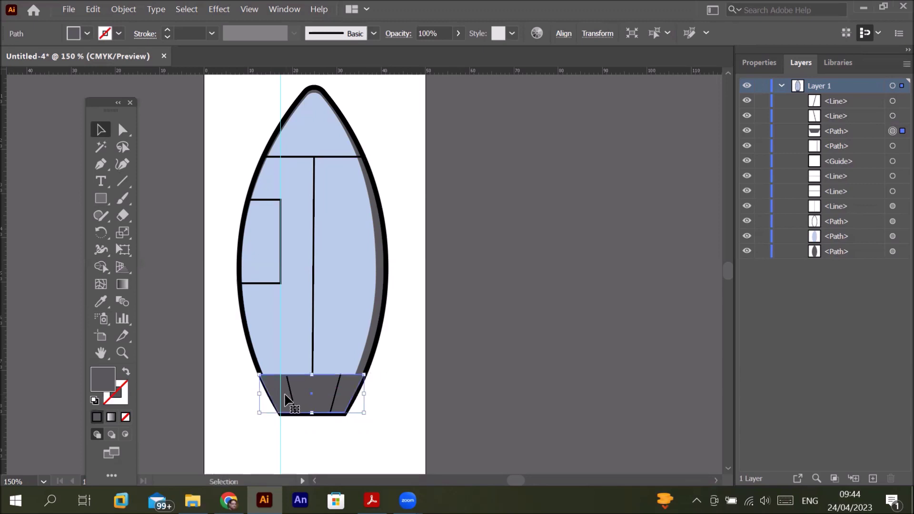
# Step: Realign the band's top-left and bottom-left corners onto the black outline, then deselect it
pyautogui.click(123, 129)
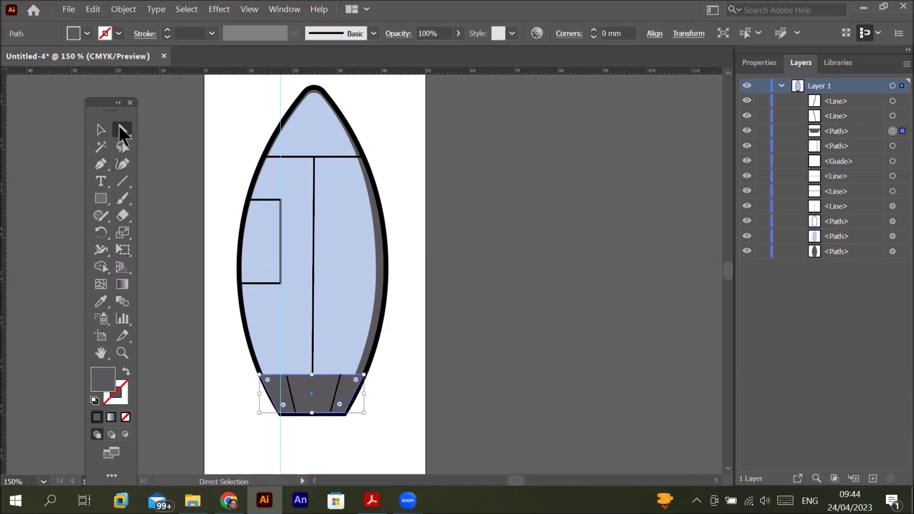
pyautogui.moveTo(364, 380); pyautogui.dragTo(360, 379)
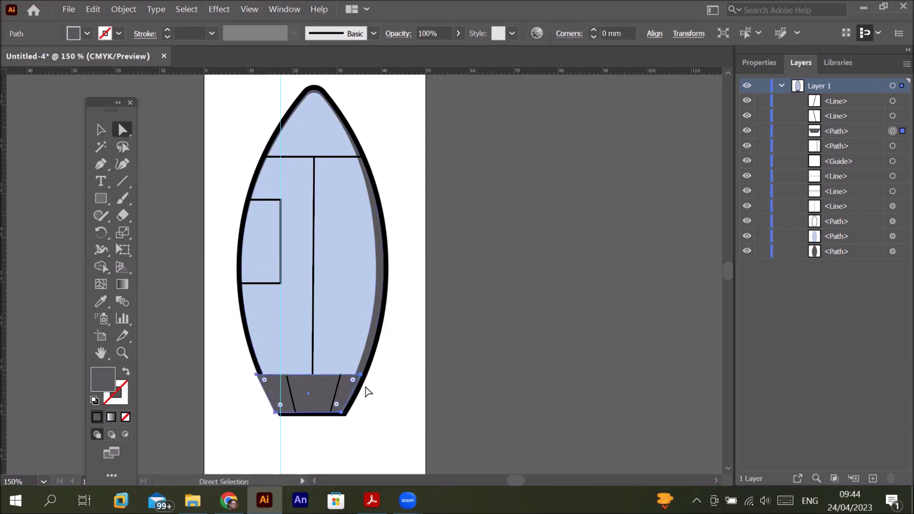
pyautogui.moveTo(275, 413); pyautogui.dragTo(281, 412)
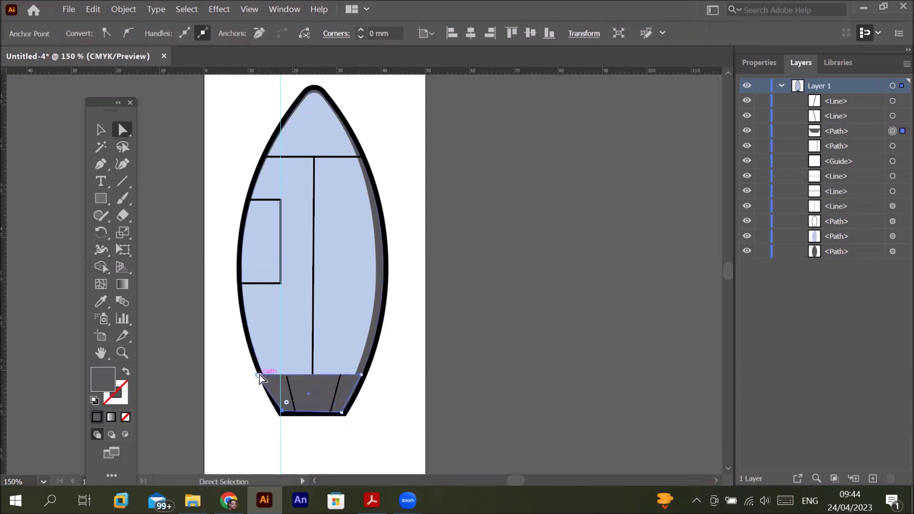
pyautogui.click(258, 375)
pyautogui.moveTo(258, 375); pyautogui.dragTo(263, 375)
pyautogui.click(283, 414)
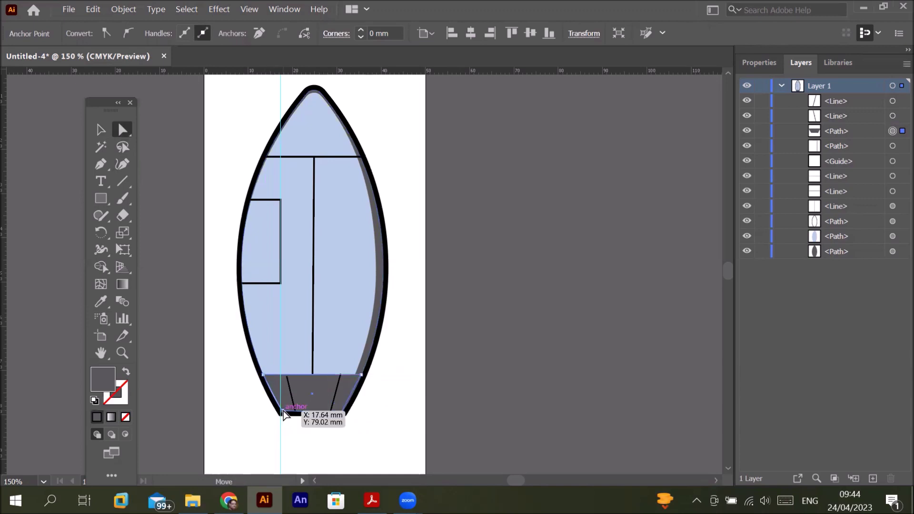
pyautogui.moveTo(284, 415); pyautogui.dragTo(282, 412)
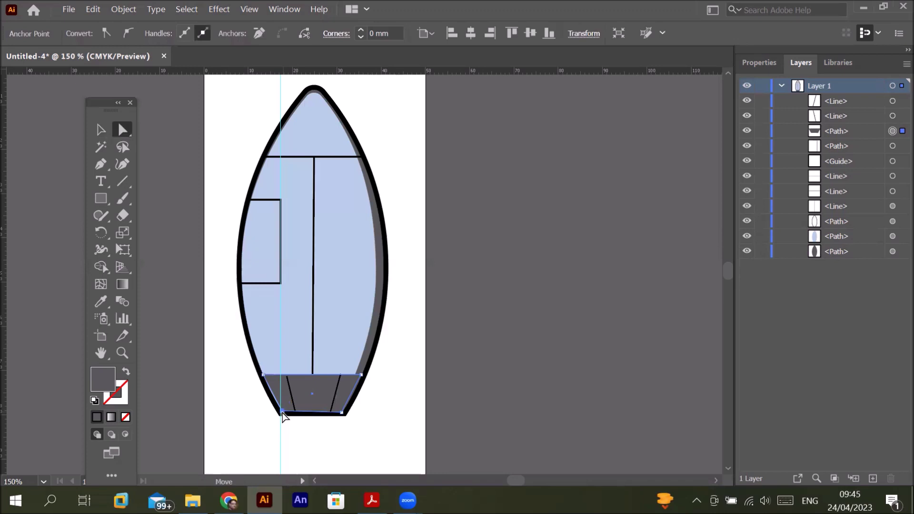
pyautogui.click(236, 427)
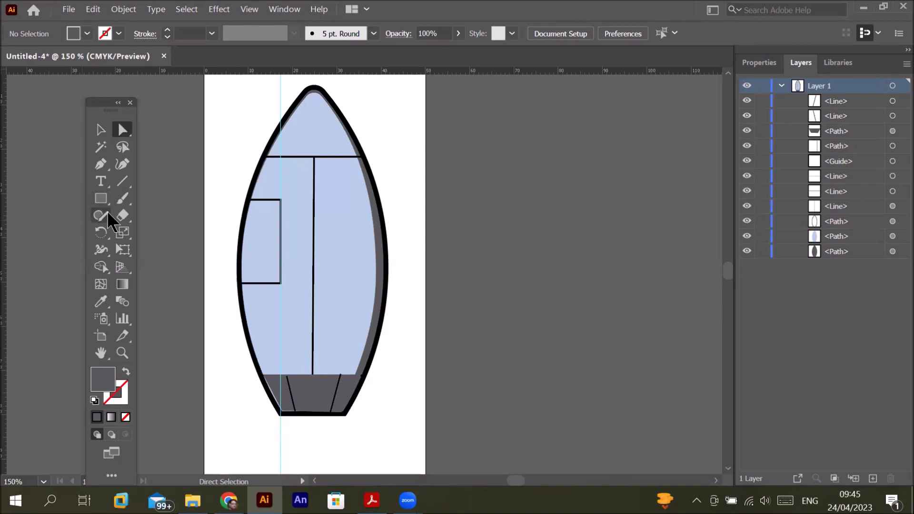
pyautogui.moveTo(104, 199); pyautogui.dragTo(149, 236)
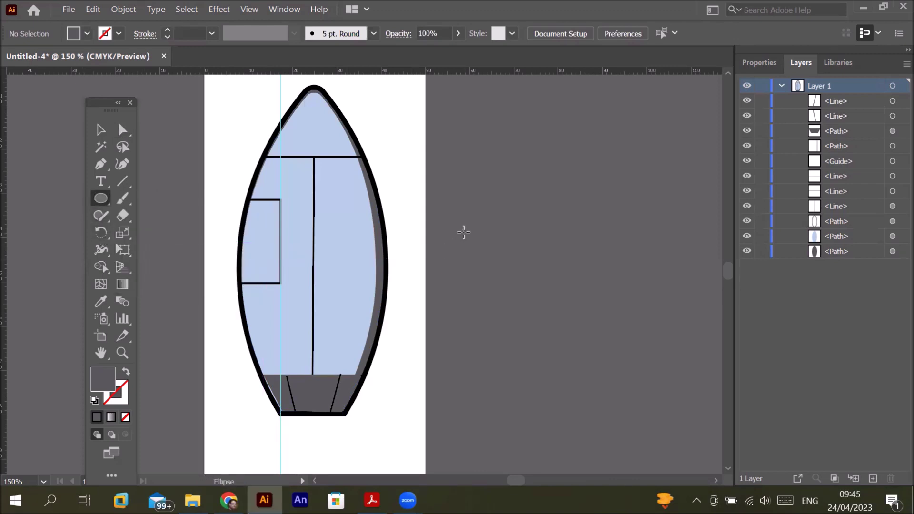
# Step: Draw an 11.29 mm circle to the right of the artboard and fill it light grey
pyautogui.moveTo(461, 228); pyautogui.dragTo(484, 267)
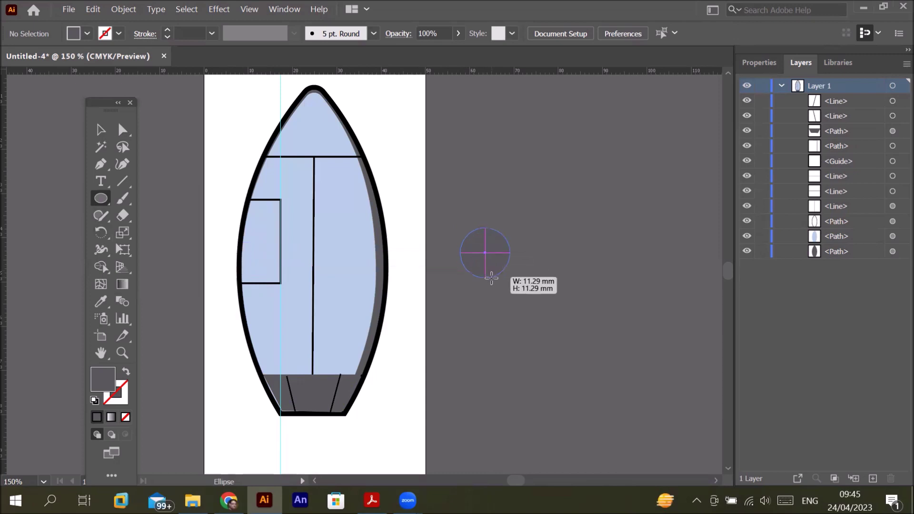
pyautogui.moveTo(484, 267); pyautogui.dragTo(520, 287)
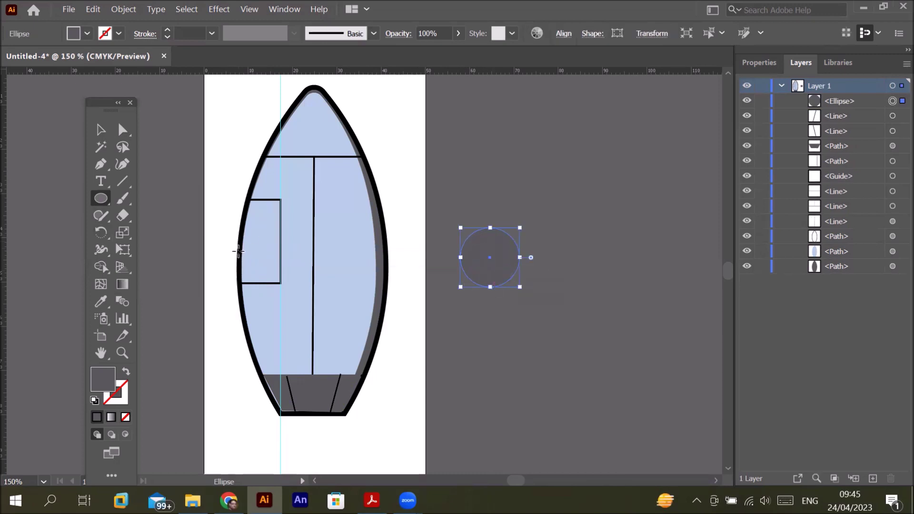
pyautogui.press('ctrl')
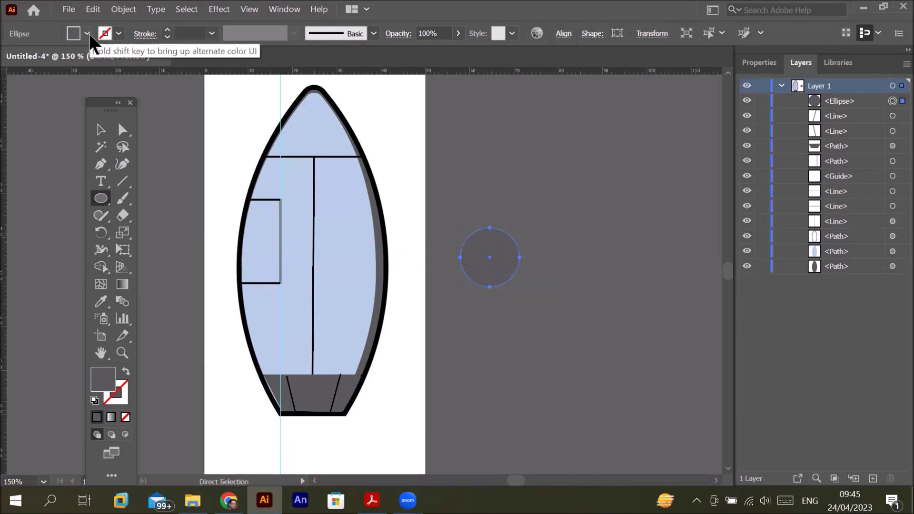
pyautogui.click(89, 34)
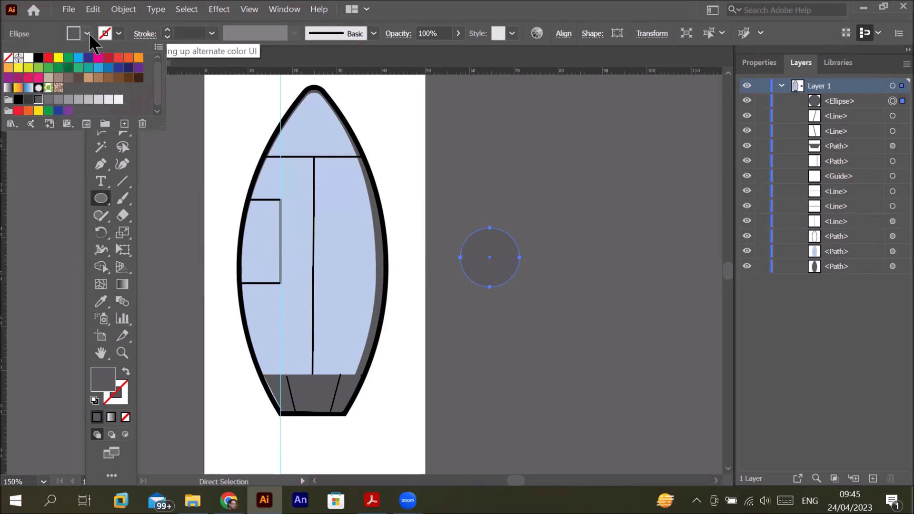
pyautogui.click(48, 100)
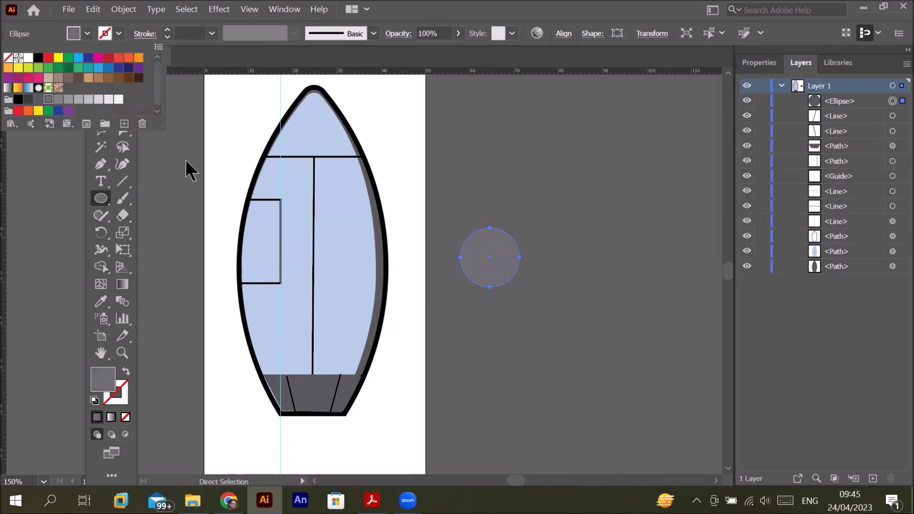
pyautogui.click(102, 198)
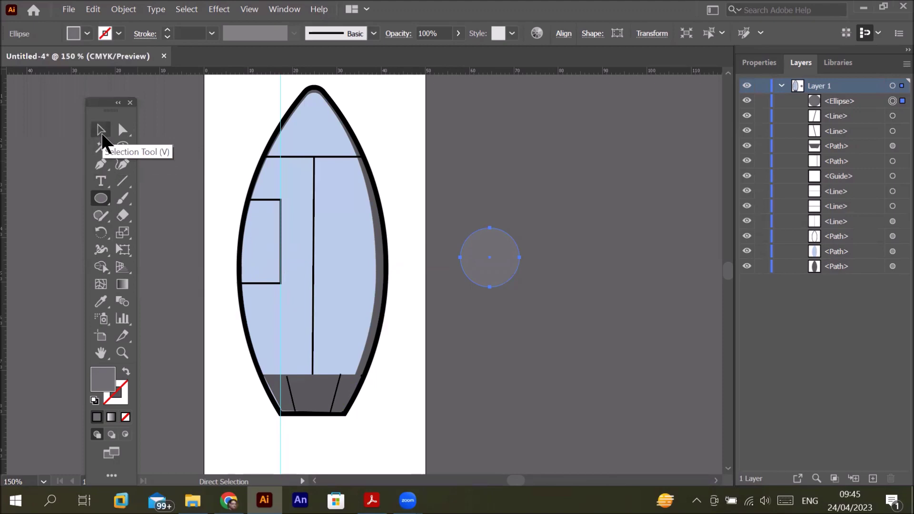
pyautogui.click(102, 133)
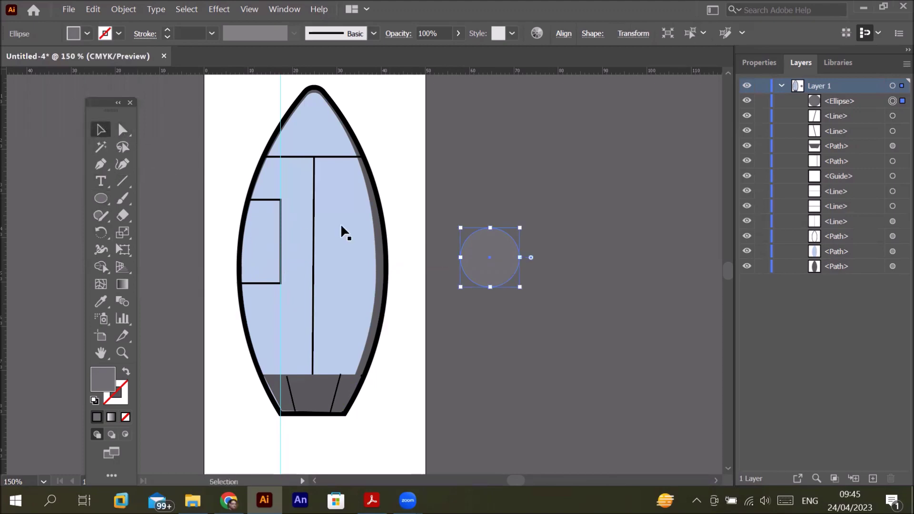
# Step: Paste a copy in front of the grey circle, shrink it to 10.58 mm, and give it the rocket's pale blue
pyautogui.click(95, 10)
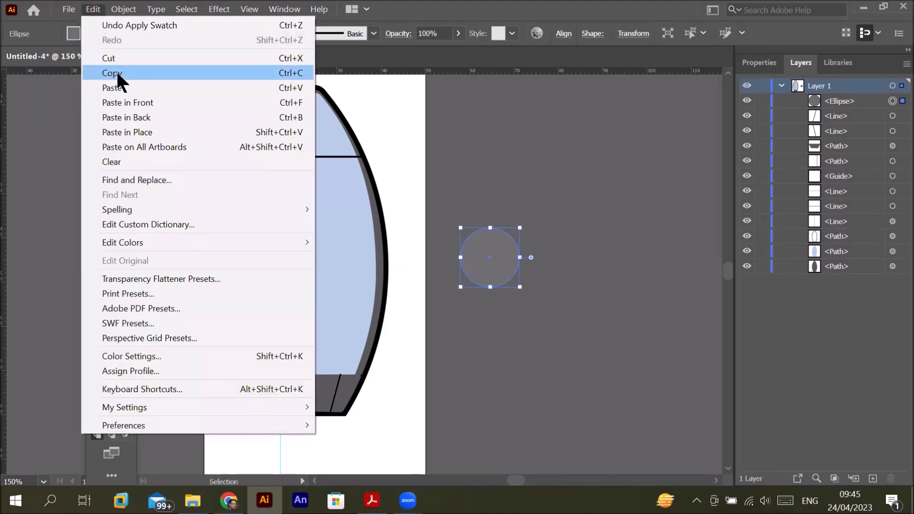
pyautogui.click(116, 72)
pyautogui.click(96, 10)
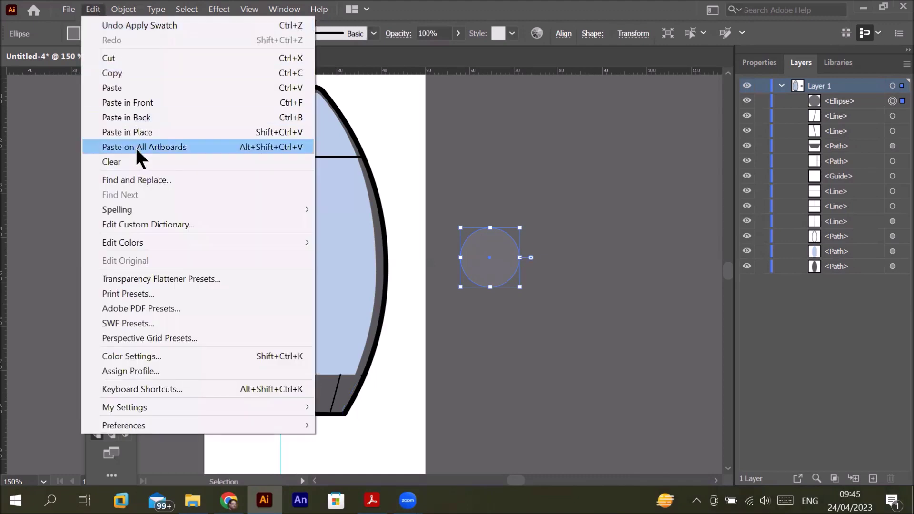
pyautogui.click(160, 104)
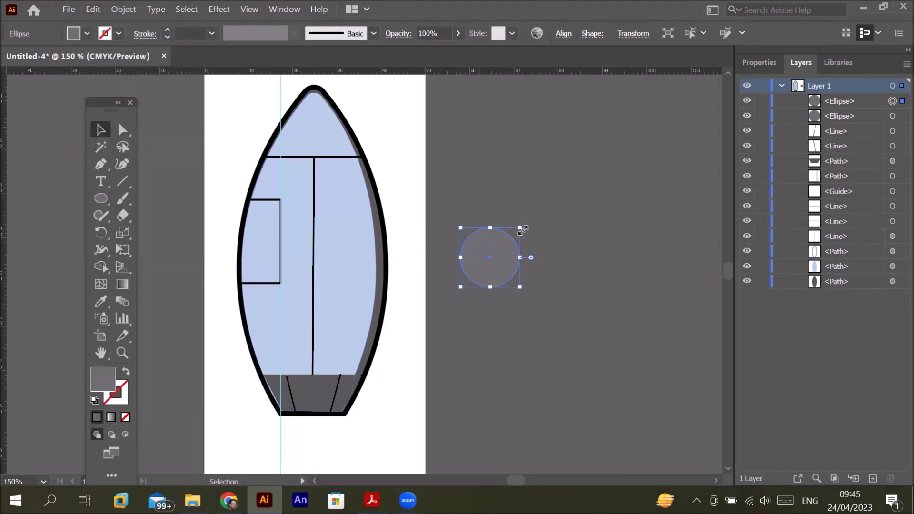
pyautogui.moveTo(523, 231); pyautogui.dragTo(520, 227)
pyautogui.moveTo(520, 228); pyautogui.dragTo(515, 231)
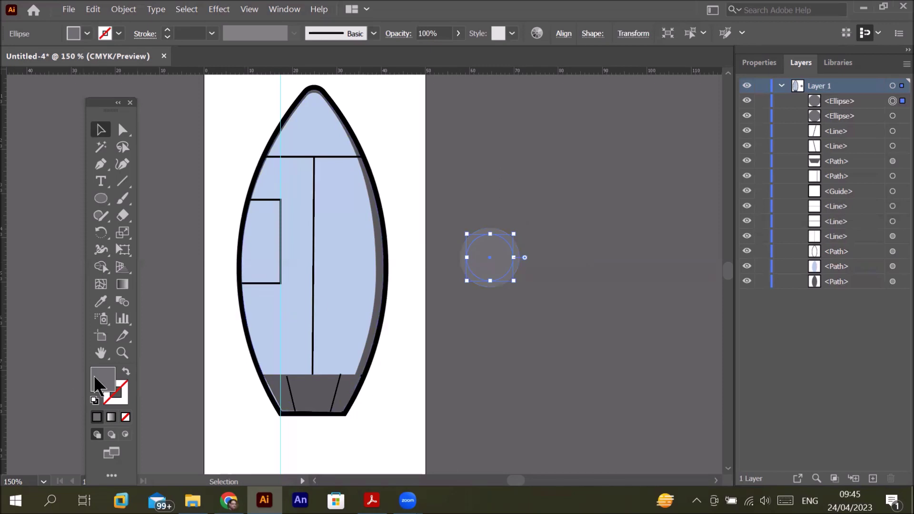
pyautogui.click(101, 302)
pyautogui.click(341, 232)
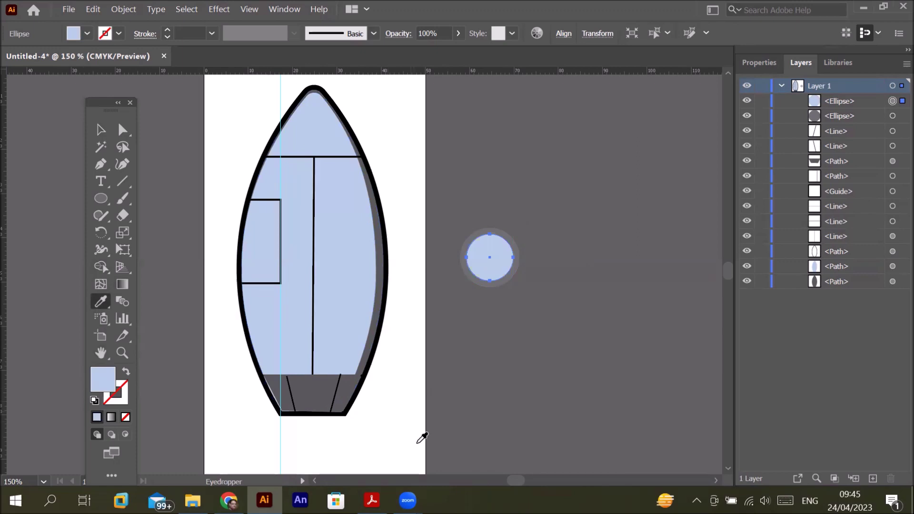
pyautogui.click(372, 499)
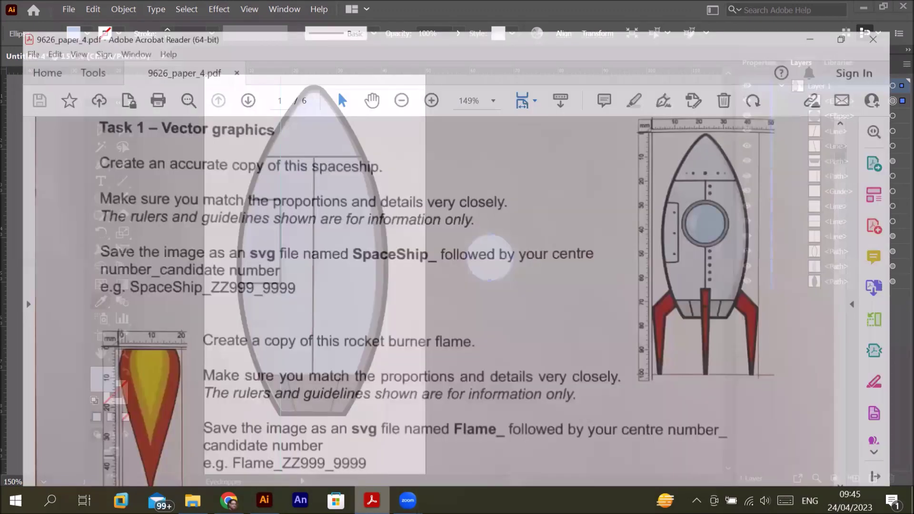
# Step: Return from the task PDF to the Illustrator rocket drawing with Alt+Tab
pyautogui.hotkey('alt', 'Tab')
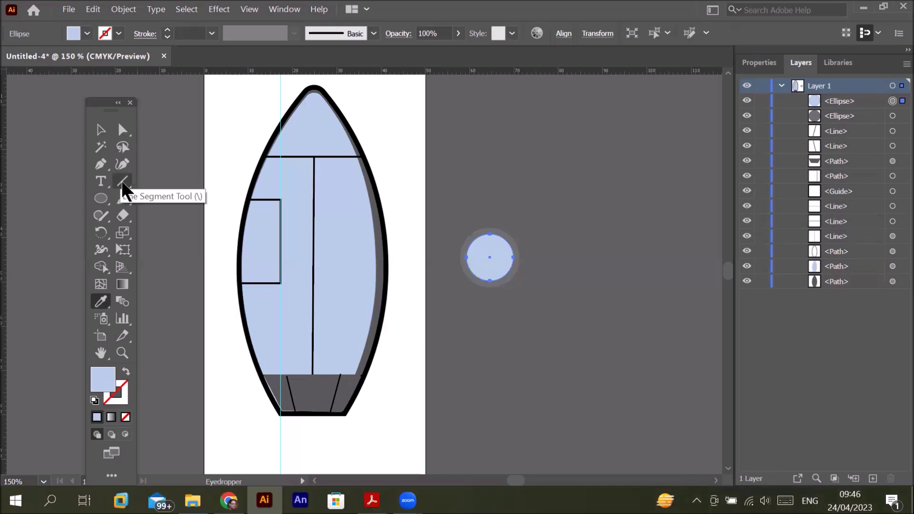
# Step: Draw a short two-anchor curved arc just right of the porthole with the Pen tool
pyautogui.click(101, 166)
pyautogui.click(549, 263)
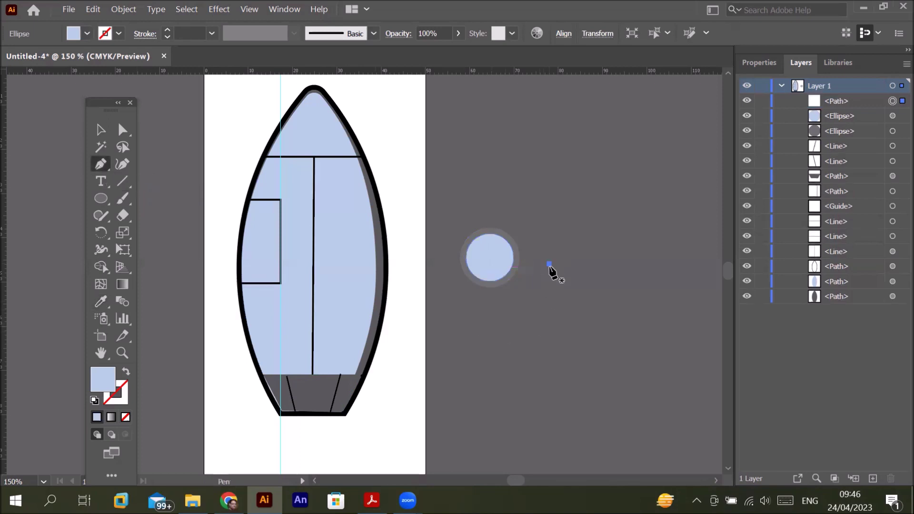
pyautogui.click(549, 283)
pyautogui.moveTo(556, 300); pyautogui.dragTo(557, 300)
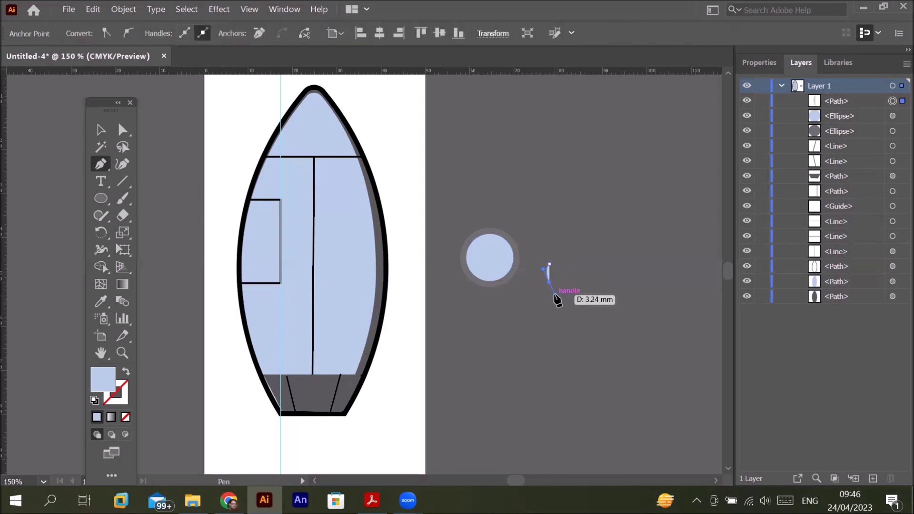
pyautogui.moveTo(556, 300); pyautogui.dragTo(555, 295)
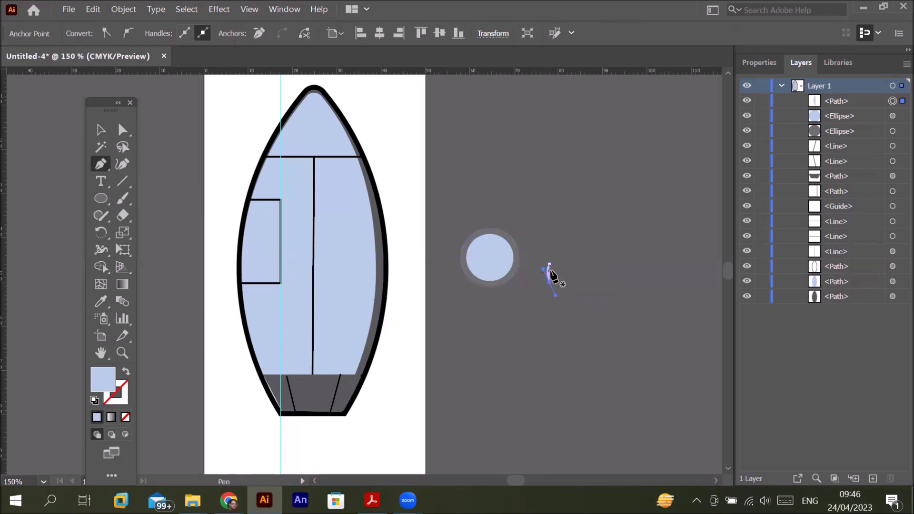
pyautogui.click(102, 130)
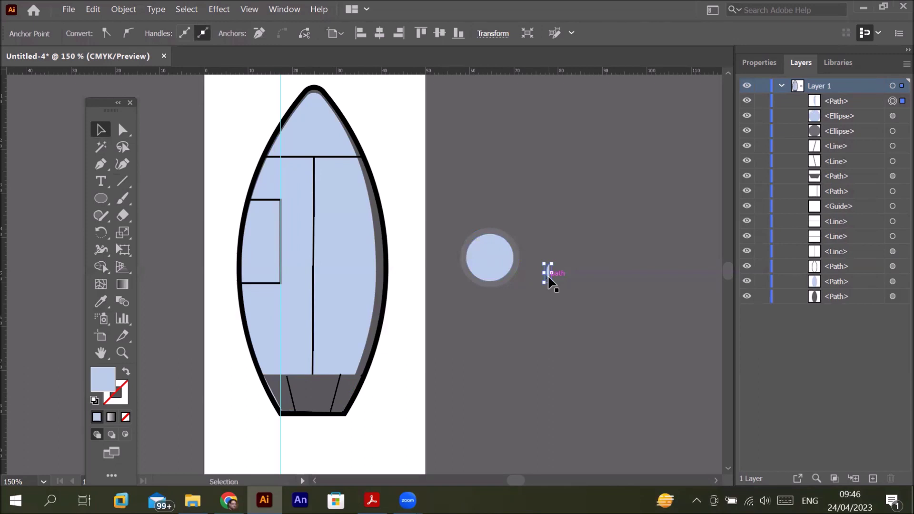
pyautogui.click(123, 9)
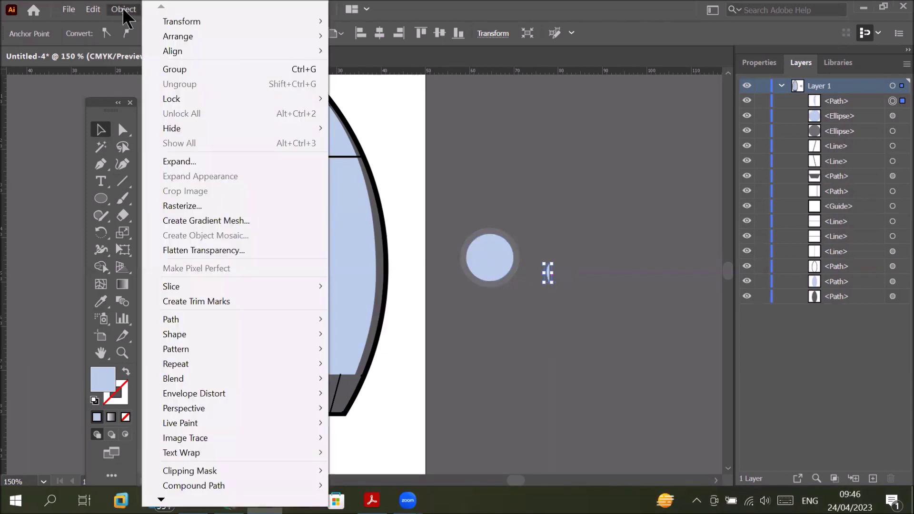
pyautogui.click(177, 162)
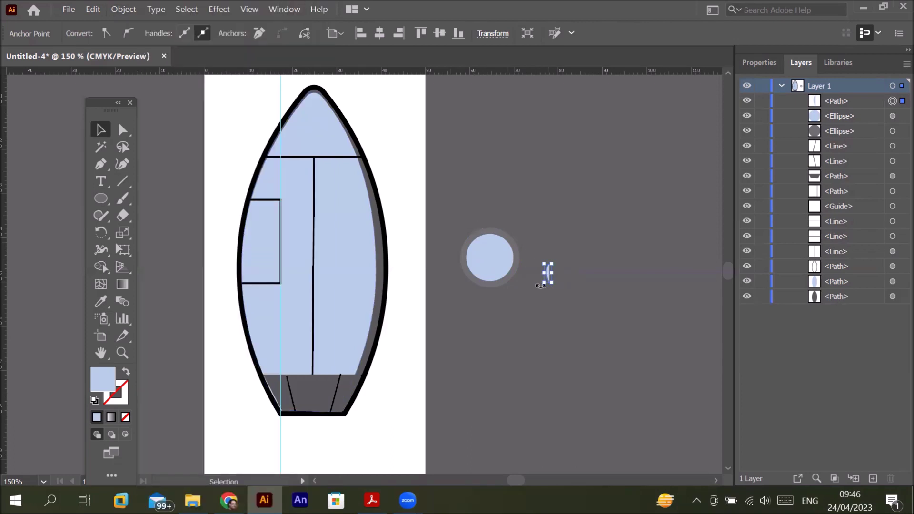
# Step: Select the small arc and give it a black 4 pt stroke
pyautogui.click(120, 10)
pyautogui.click(191, 160)
pyautogui.click(548, 276)
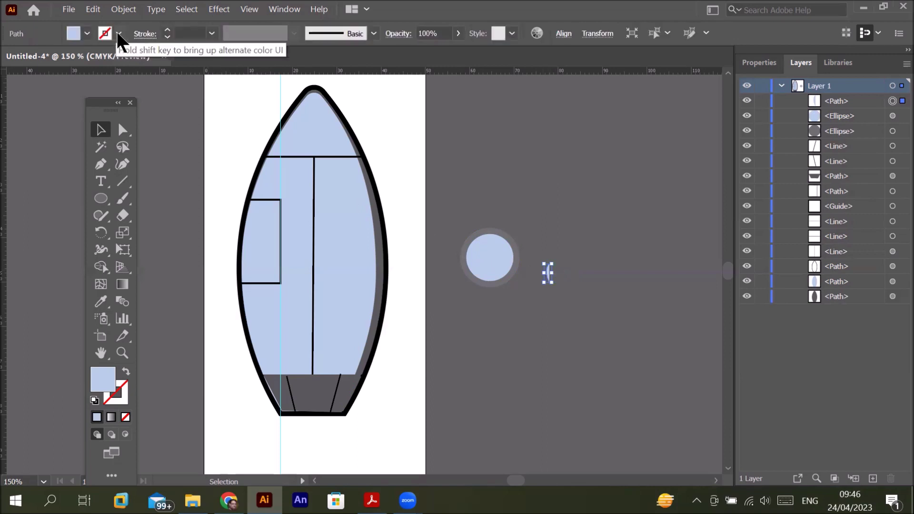
pyautogui.click(167, 31)
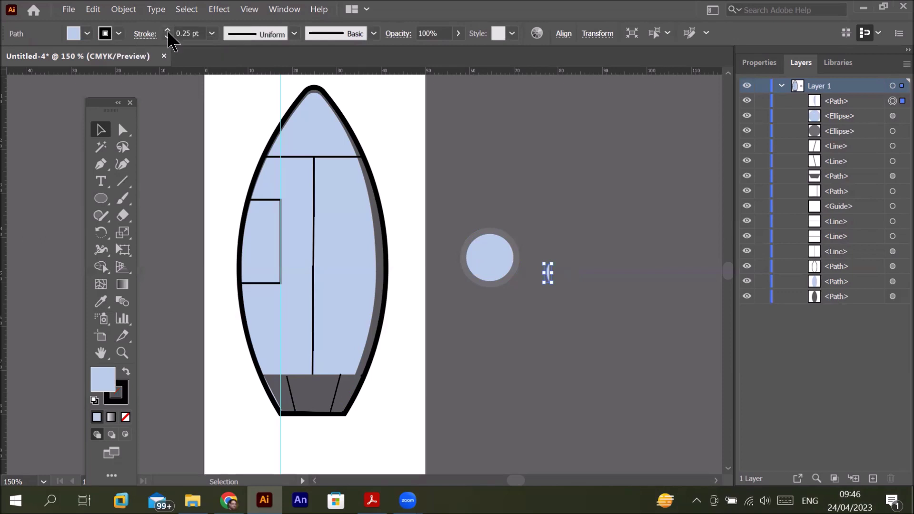
pyautogui.click(167, 30)
pyautogui.click(167, 31)
pyautogui.click(167, 31)
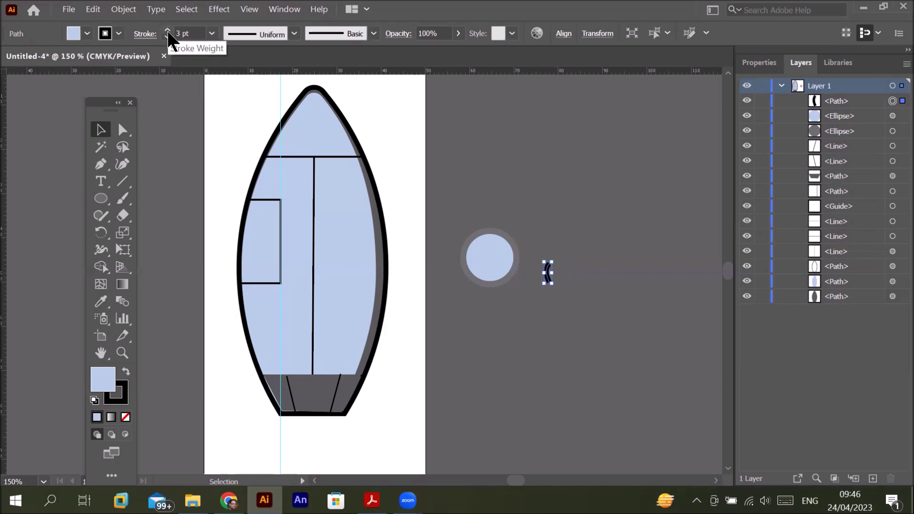
pyautogui.click(167, 30)
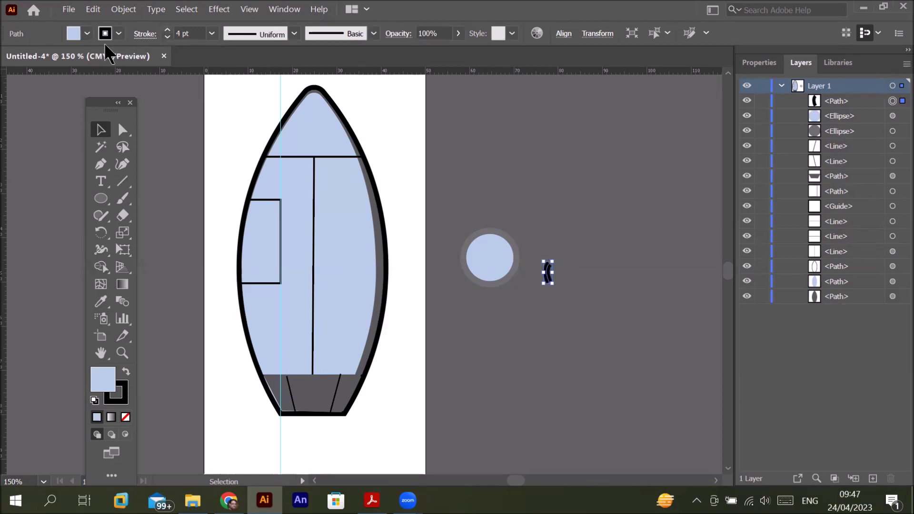
# Step: Remove the arc's fill, apply Width Profile 1, and make its stroke white
pyautogui.click(87, 35)
pyautogui.click(8, 58)
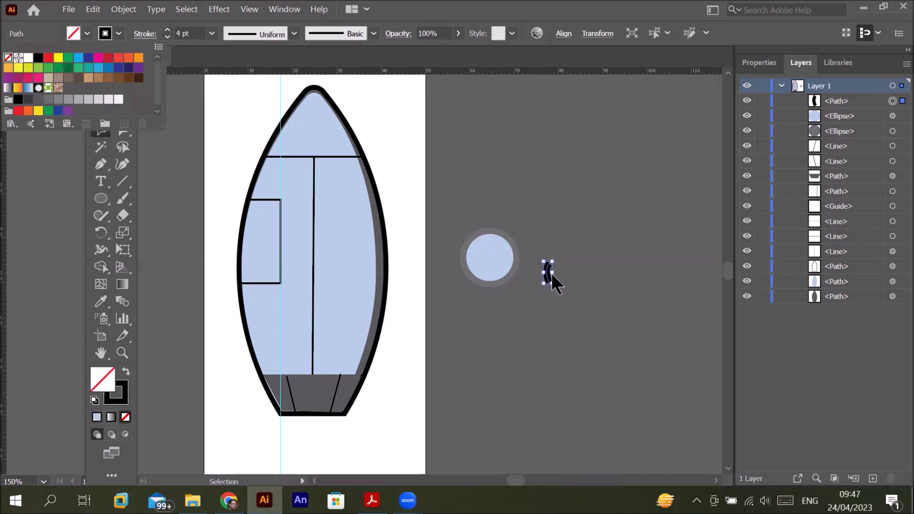
pyautogui.click(296, 34)
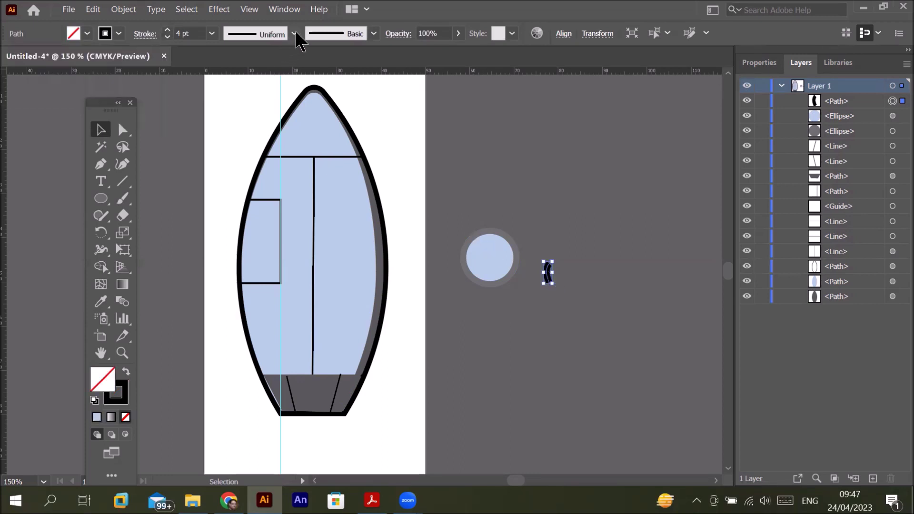
pyautogui.click(273, 77)
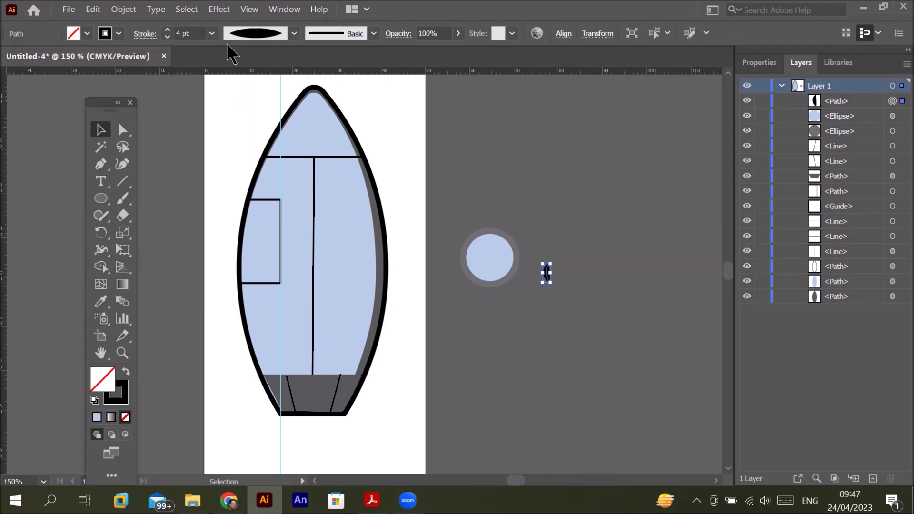
pyautogui.click(119, 33)
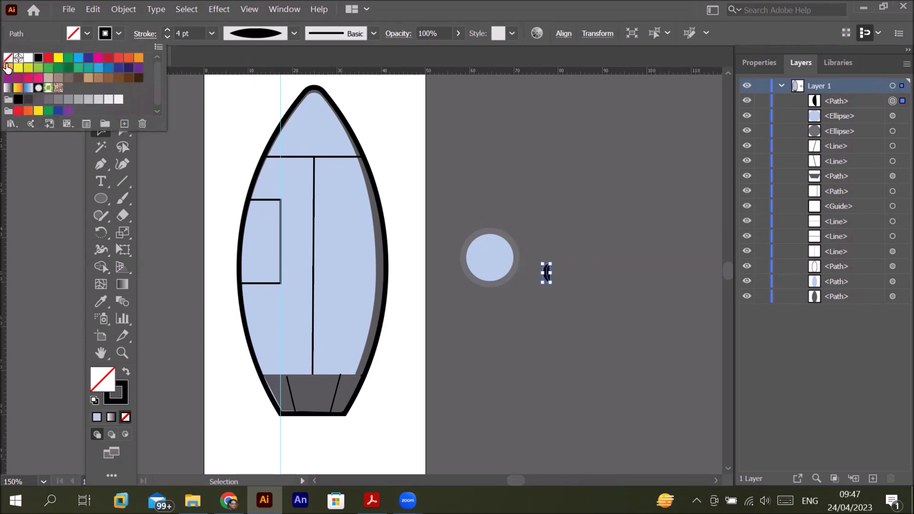
pyautogui.click(28, 58)
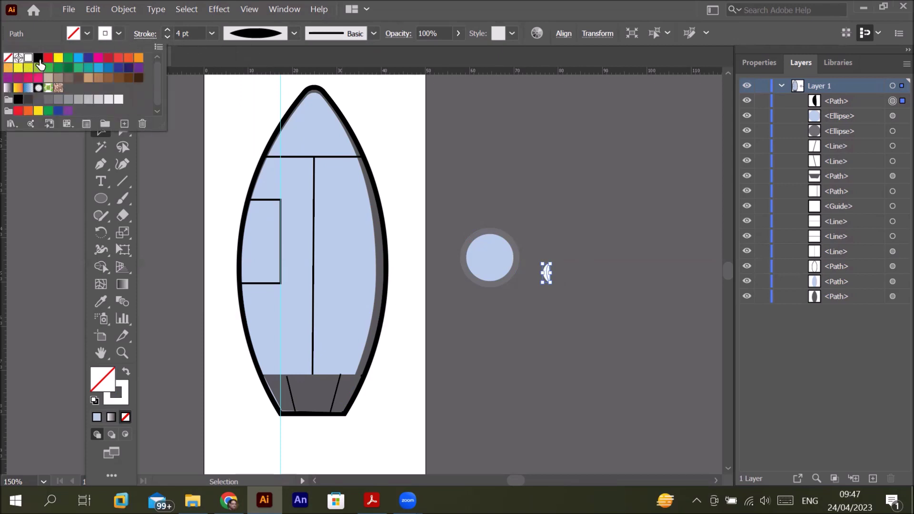
pyautogui.click(548, 273)
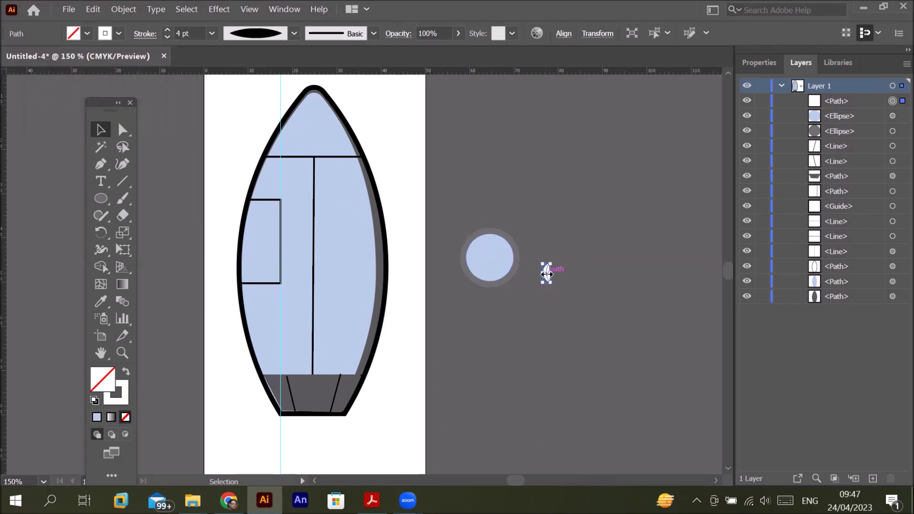
pyautogui.scroll(1, 548, 272)
# Step: Move the white crescent into the pale-blue lens's upper-left area
pyautogui.scroll(2, 547, 272)
pyautogui.scroll(1, 541, 277)
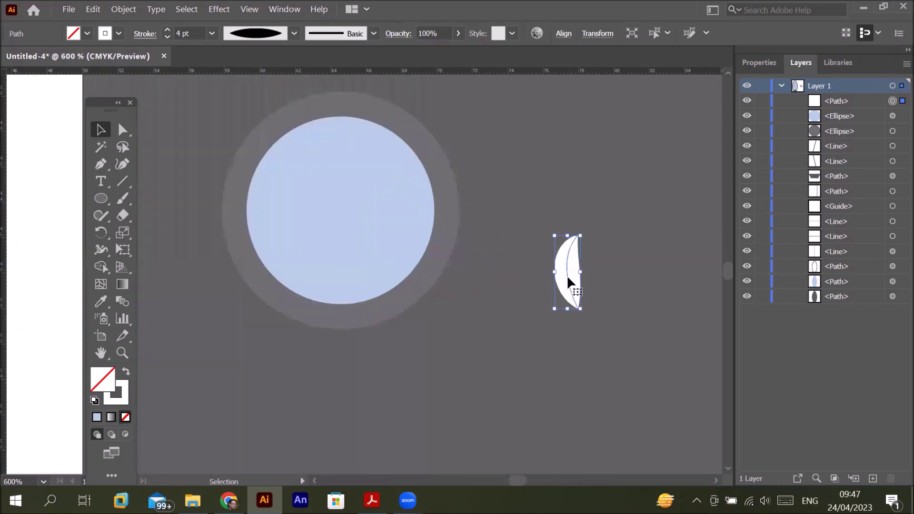
pyautogui.moveTo(565, 280); pyautogui.dragTo(292, 189)
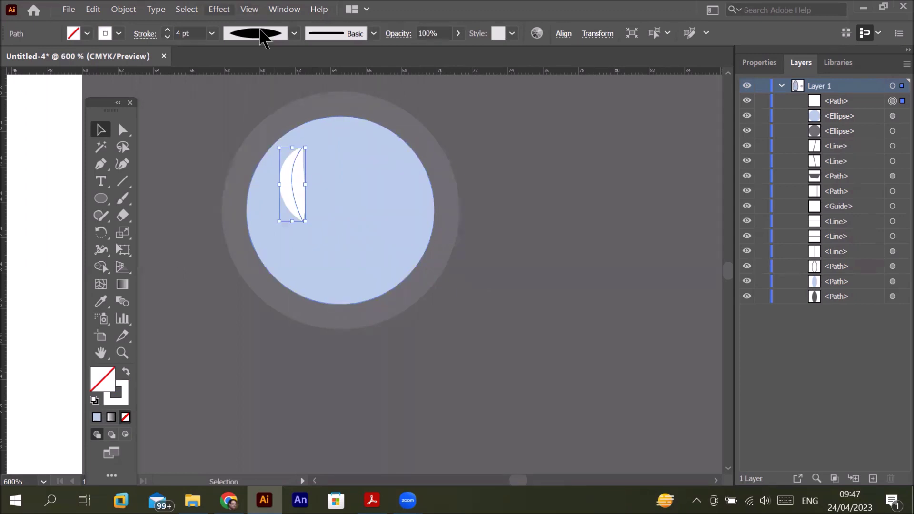
# Step: Apply a Gaussian Blur of about 3.1 pixels to the highlight and drag a slightly shifted copy
pyautogui.click(219, 9)
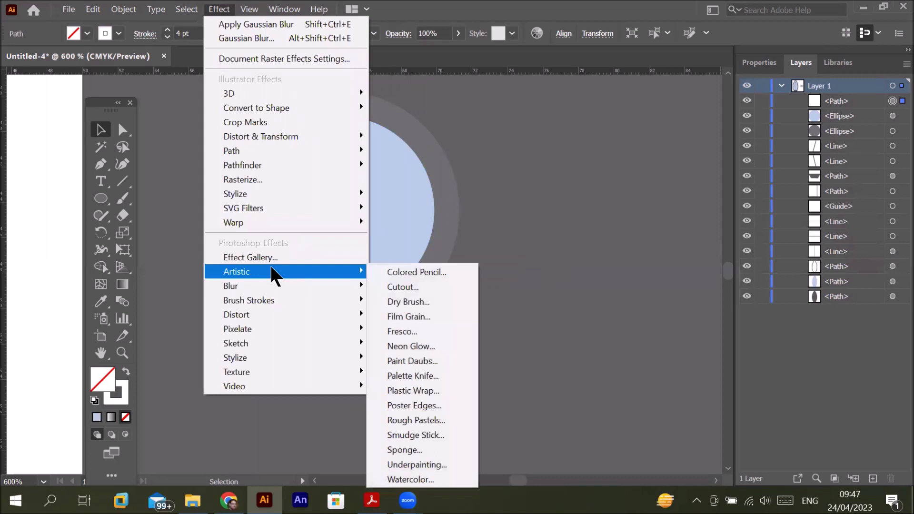
pyautogui.moveTo(285, 286)
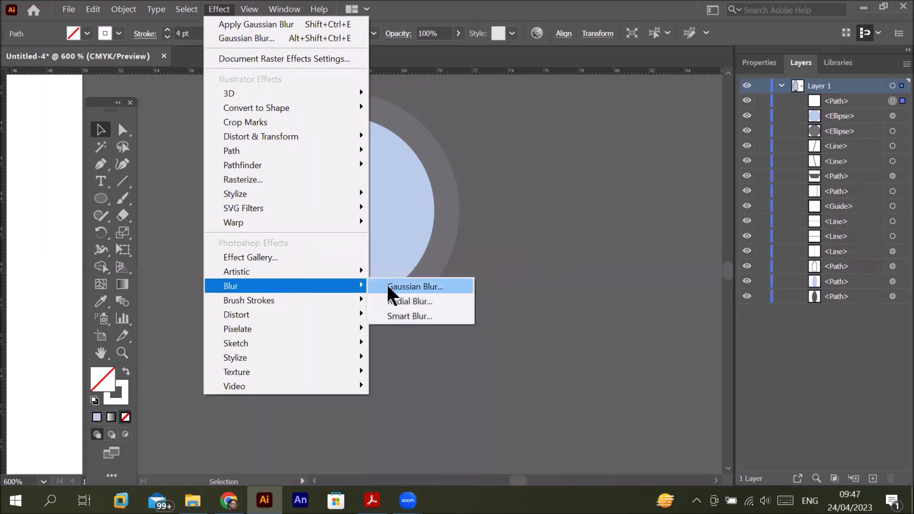
pyautogui.click(386, 286)
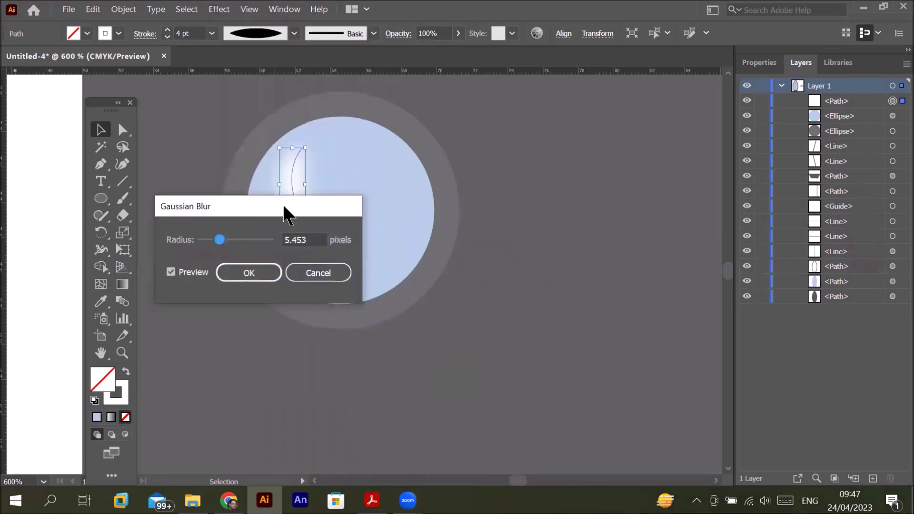
pyautogui.moveTo(283, 204); pyautogui.dragTo(611, 198)
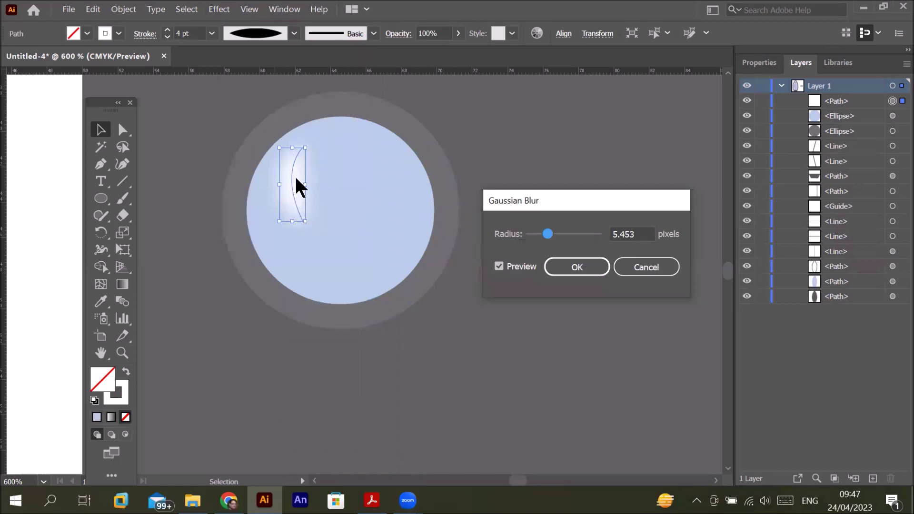
pyautogui.moveTo(546, 233); pyautogui.dragTo(521, 233)
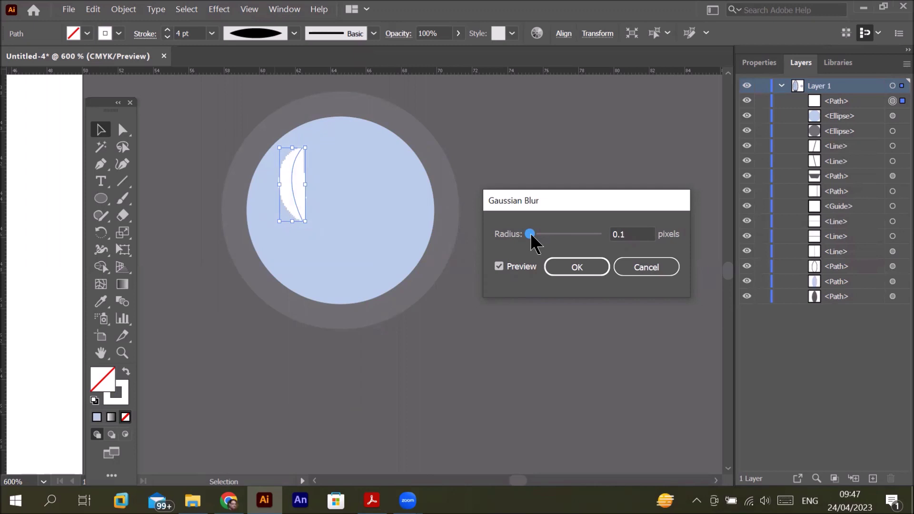
pyautogui.moveTo(531, 232); pyautogui.dragTo(539, 235)
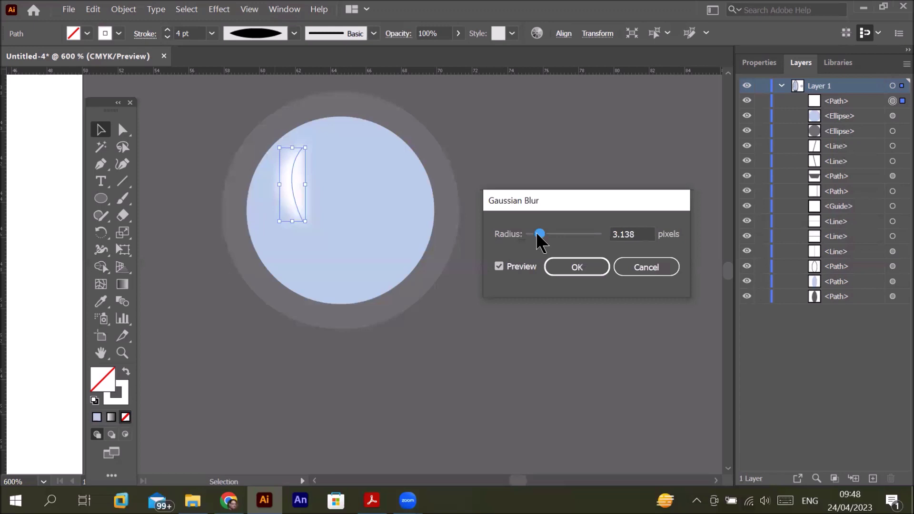
pyautogui.click(571, 267)
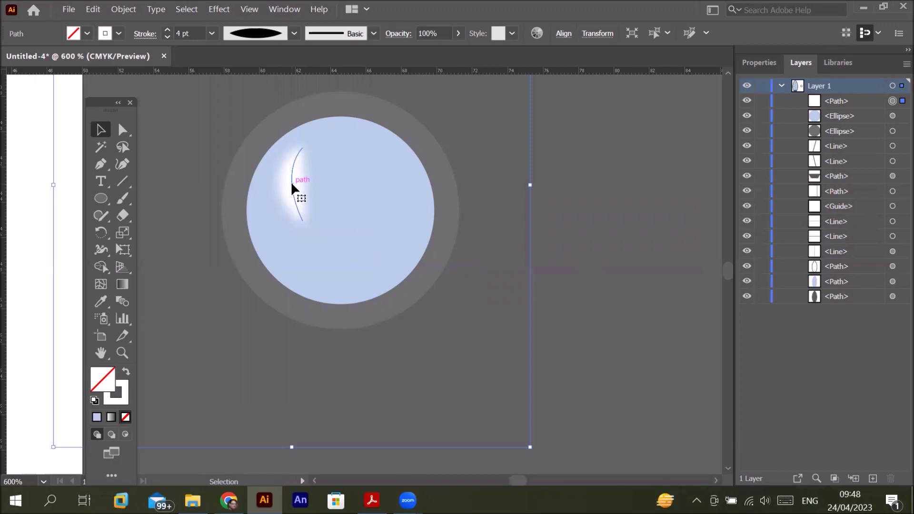
pyautogui.moveTo(291, 184); pyautogui.dragTo(322, 194)
# Step: Give the copied highlight arc a 2 pt stroke and group all the porthole parts
pyautogui.click(167, 37)
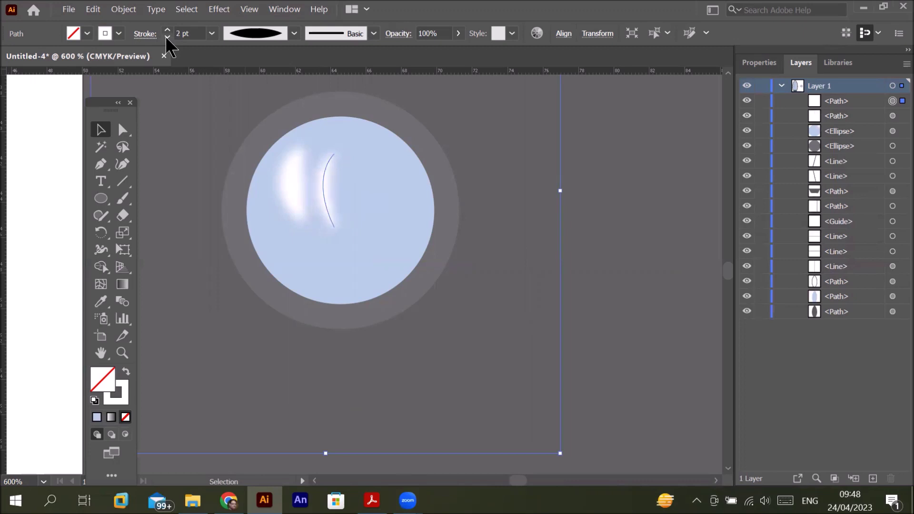
pyautogui.click(123, 130)
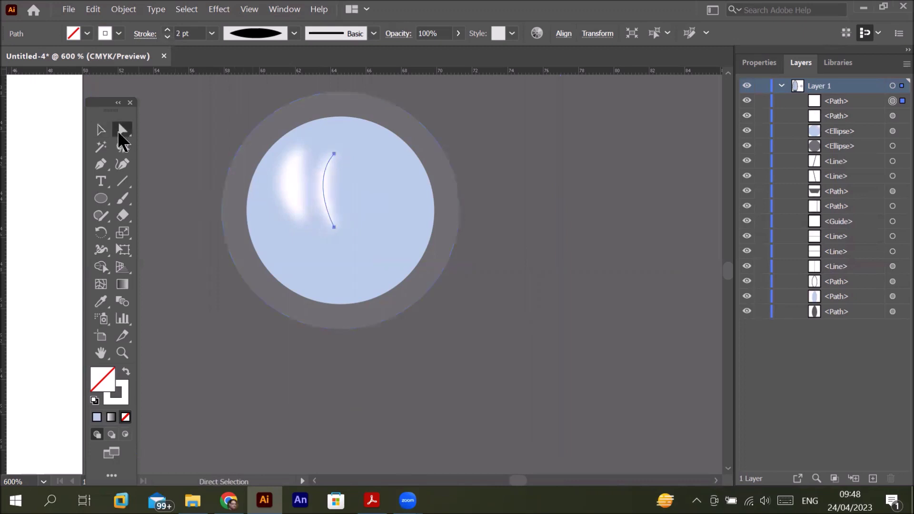
pyautogui.scroll(-1, 214, 174)
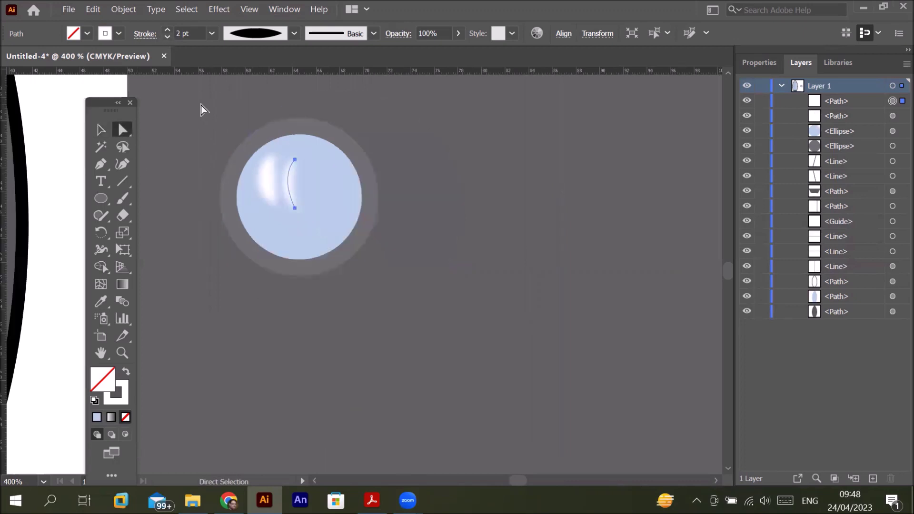
pyautogui.hotkey('ctrl', 'a')
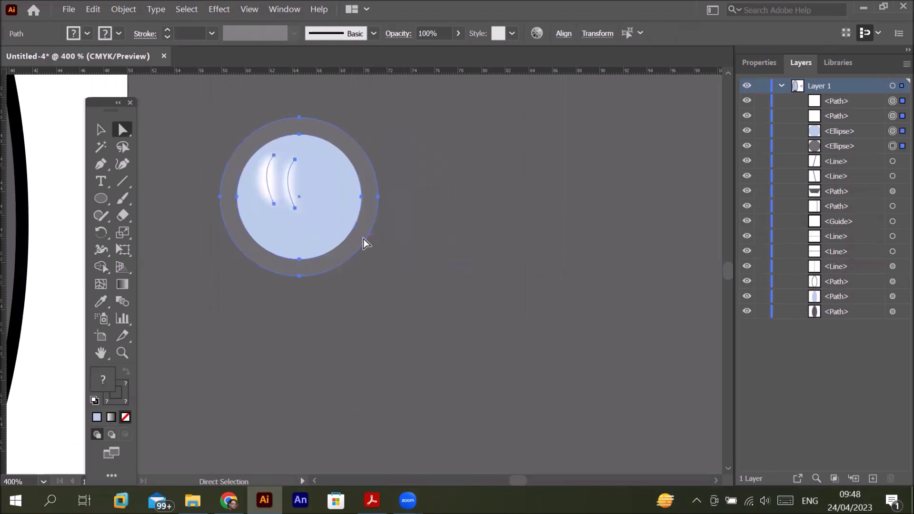
pyautogui.rightClick(364, 239)
pyautogui.click(393, 290)
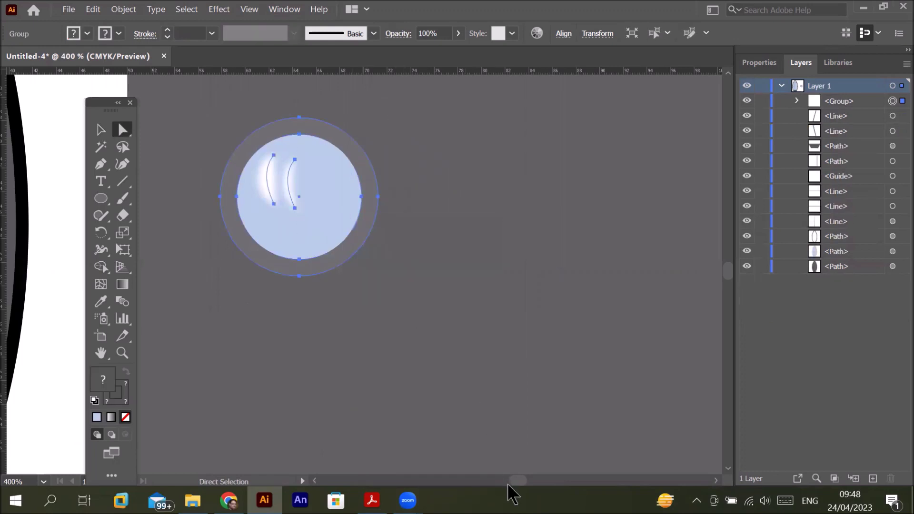
# Step: Place the porthole group on the rocket body, centred on the vertical panel line
pyautogui.moveTo(508, 481); pyautogui.dragTo(519, 481)
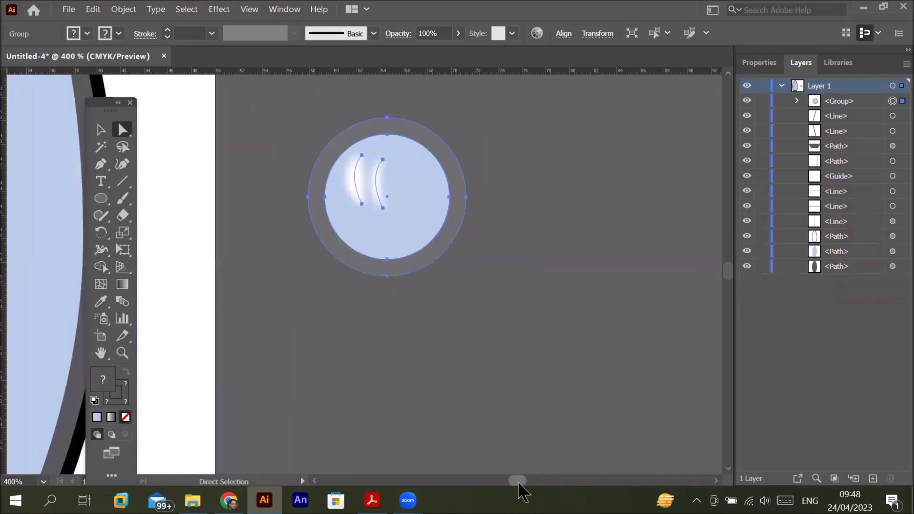
pyautogui.hscroll(-2, 519, 482)
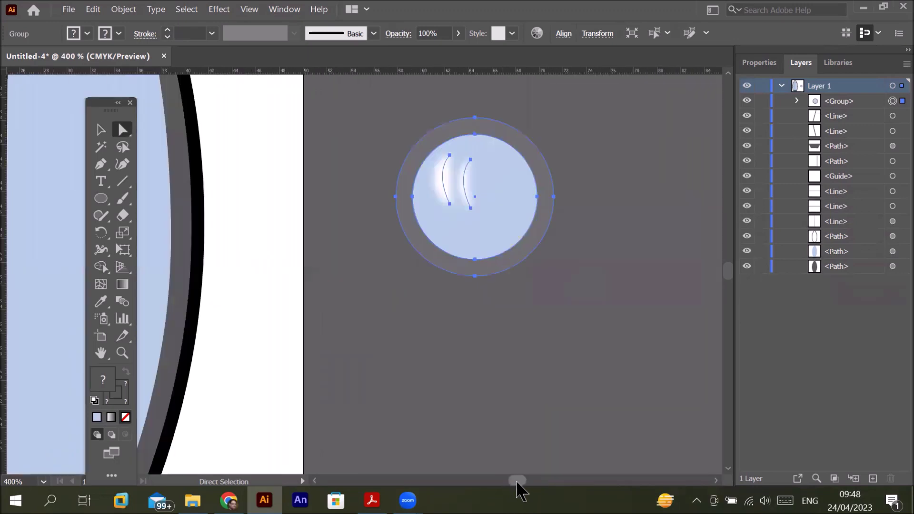
pyautogui.hscroll(-1, 315, 483)
pyautogui.click(314, 480)
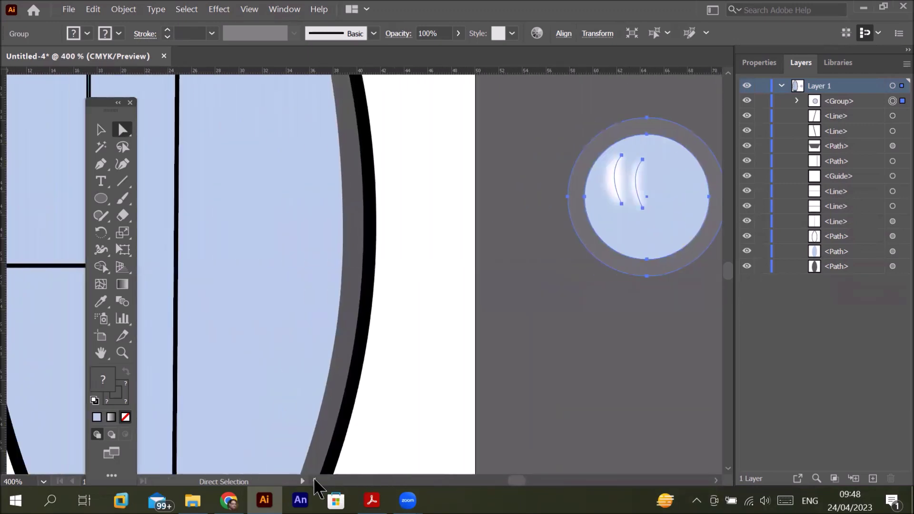
pyautogui.scroll(-2, 368, 302)
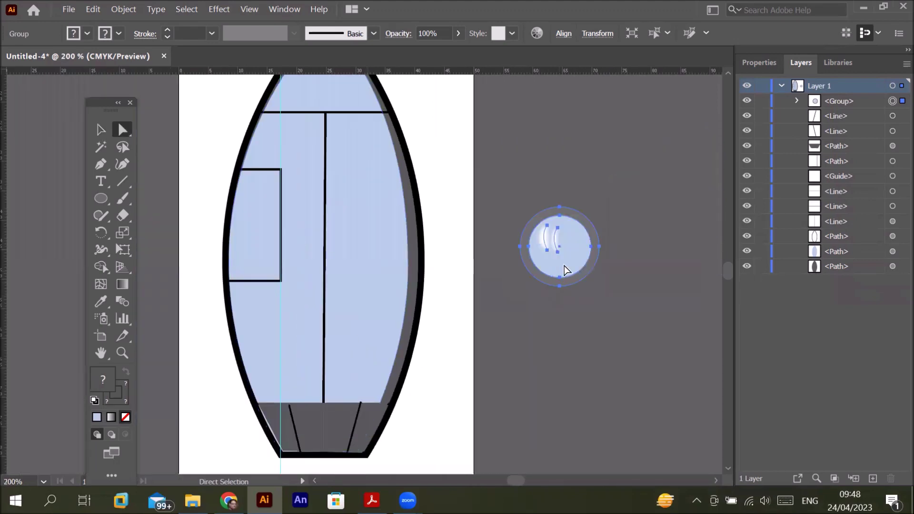
pyautogui.moveTo(558, 266); pyautogui.dragTo(318, 217)
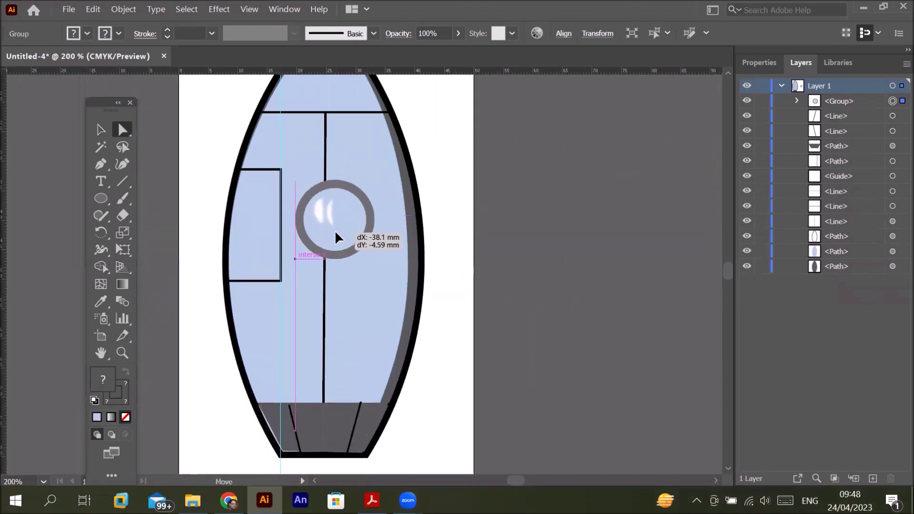
pyautogui.moveTo(318, 217); pyautogui.dragTo(326, 238)
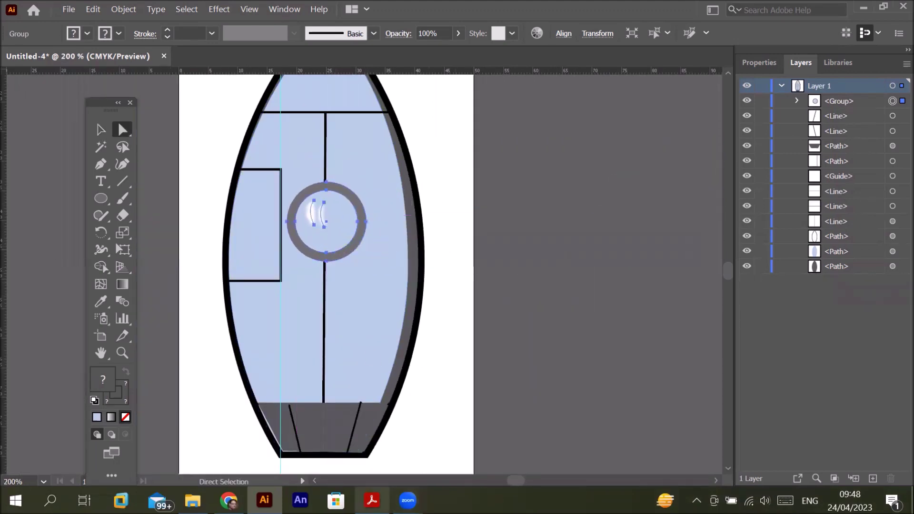
pyautogui.click(372, 500)
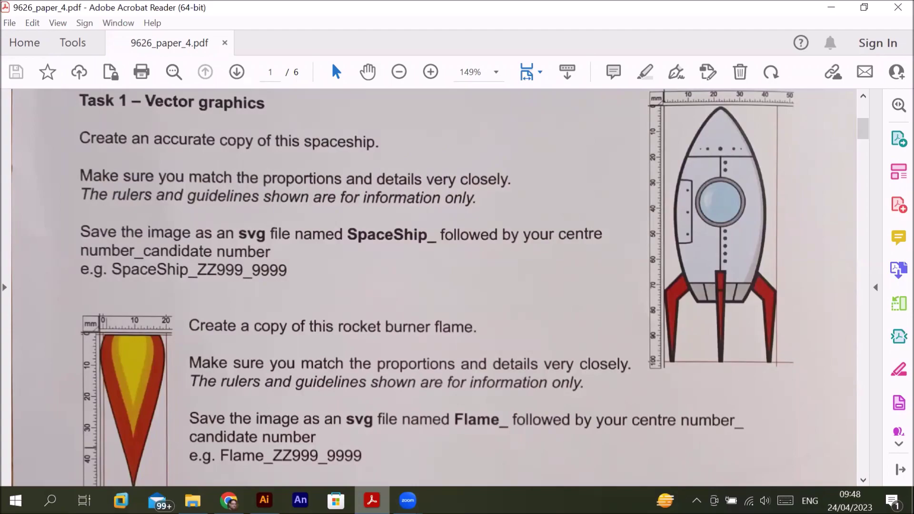
pyautogui.click(371, 500)
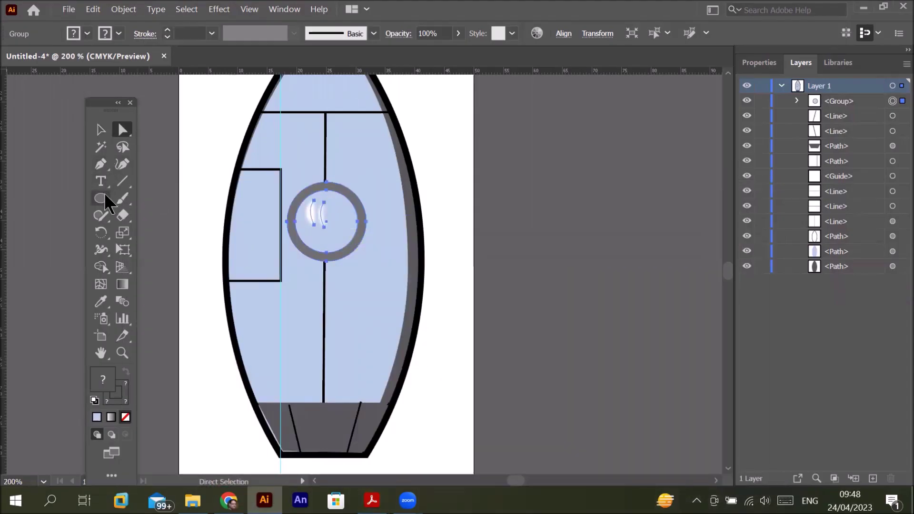
# Step: Draw a small circle near the top panel line with black fill and no stroke
pyautogui.click(103, 196)
pyautogui.moveTo(330, 120); pyautogui.dragTo(337, 129)
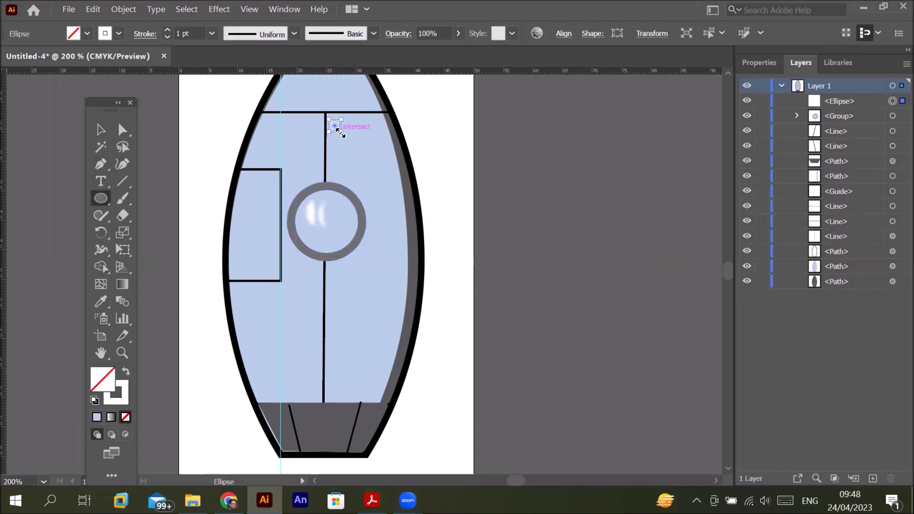
pyautogui.click(87, 33)
pyautogui.click(38, 59)
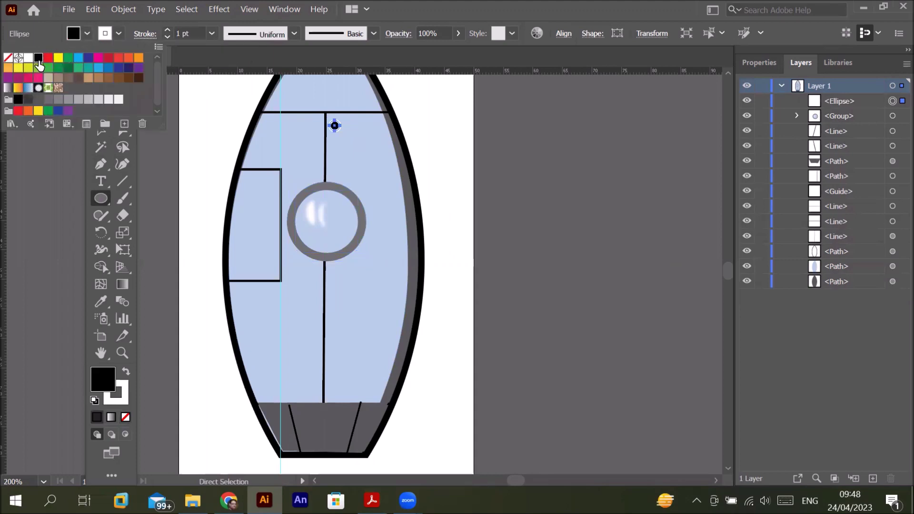
pyautogui.click(117, 33)
pyautogui.click(8, 57)
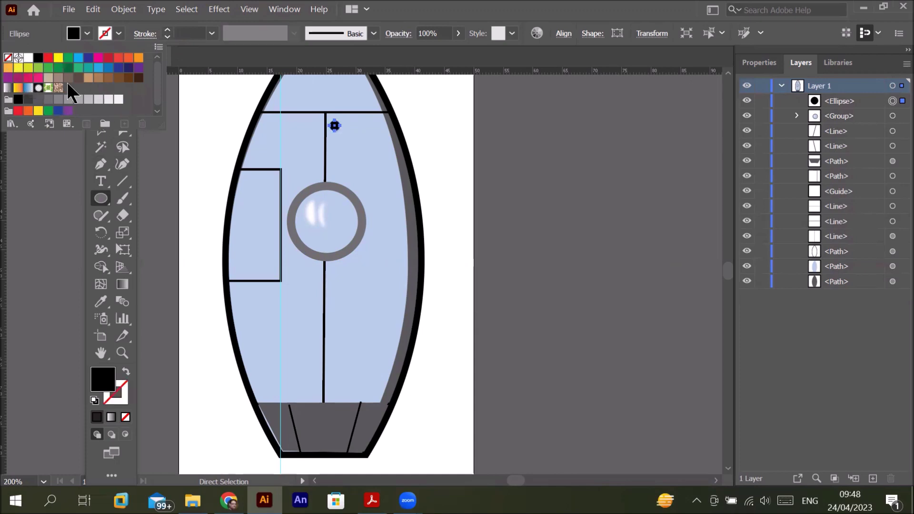
pyautogui.click(88, 142)
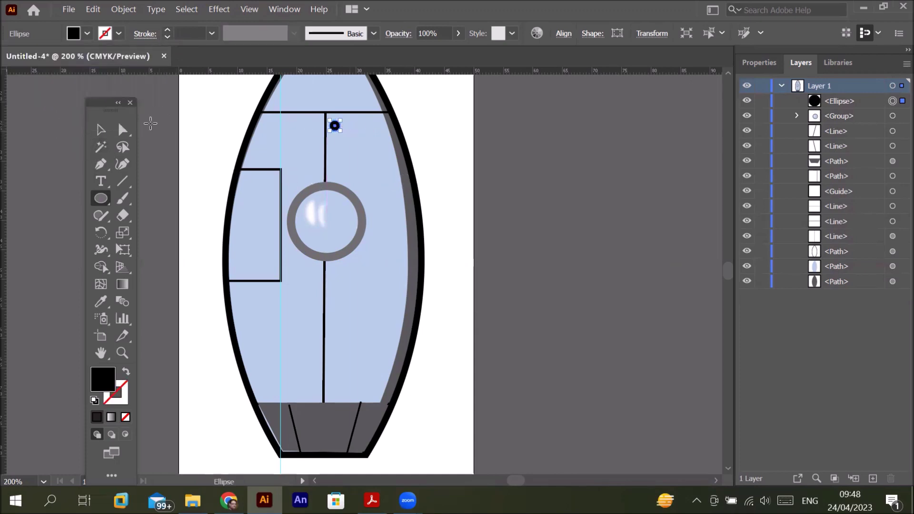
# Step: Alt-drag a copy of the black dot down to just above the porthole ring
pyautogui.click(101, 134)
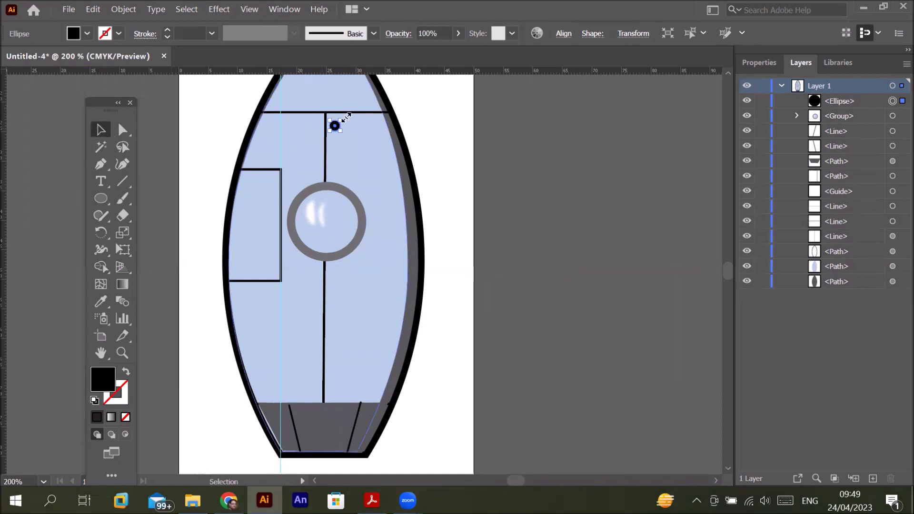
pyautogui.scroll(2, 335, 126)
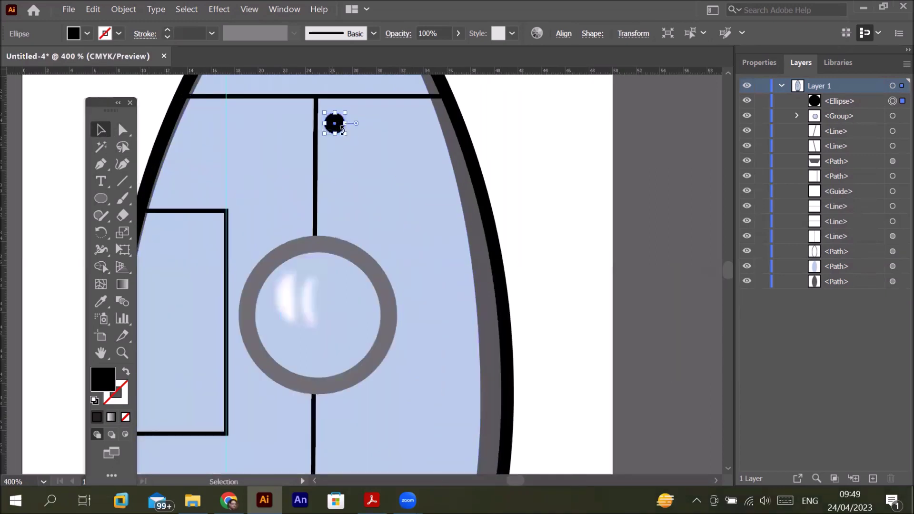
pyautogui.scroll(1, 339, 124)
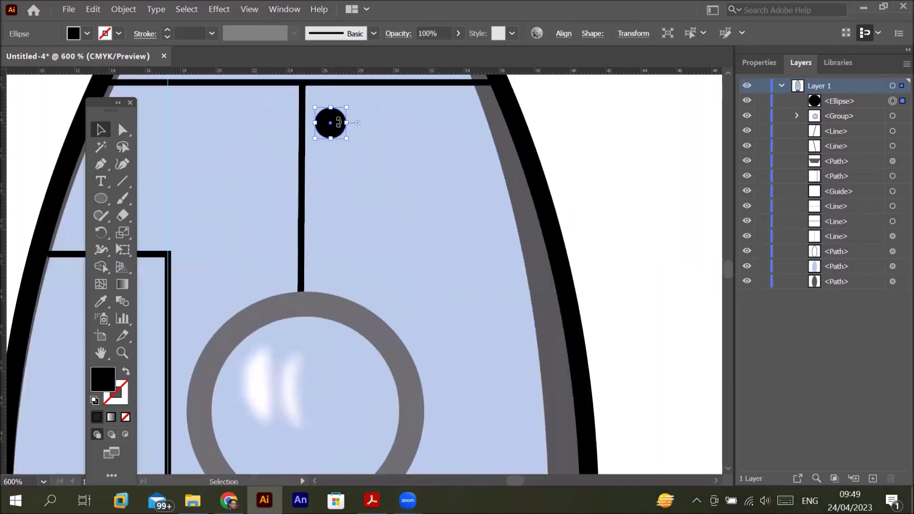
pyautogui.scroll(-1, 387, 121)
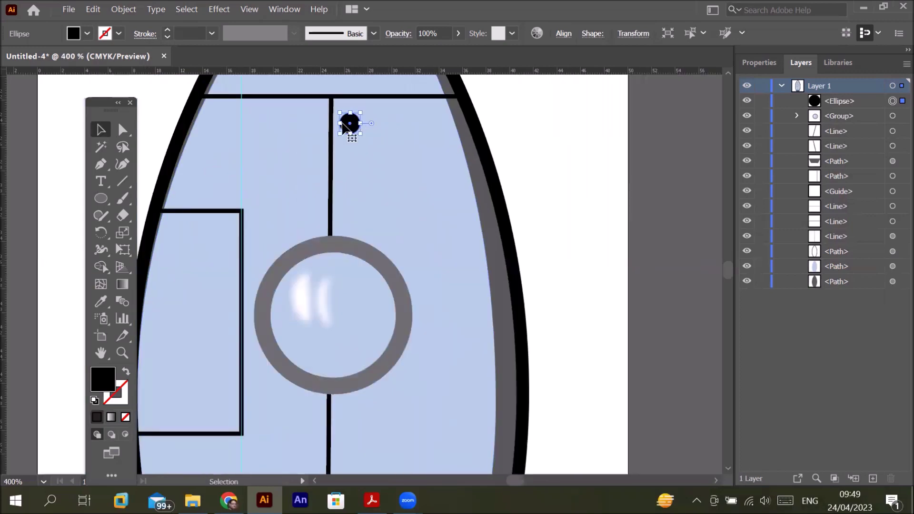
pyautogui.scroll(1, 315, 137)
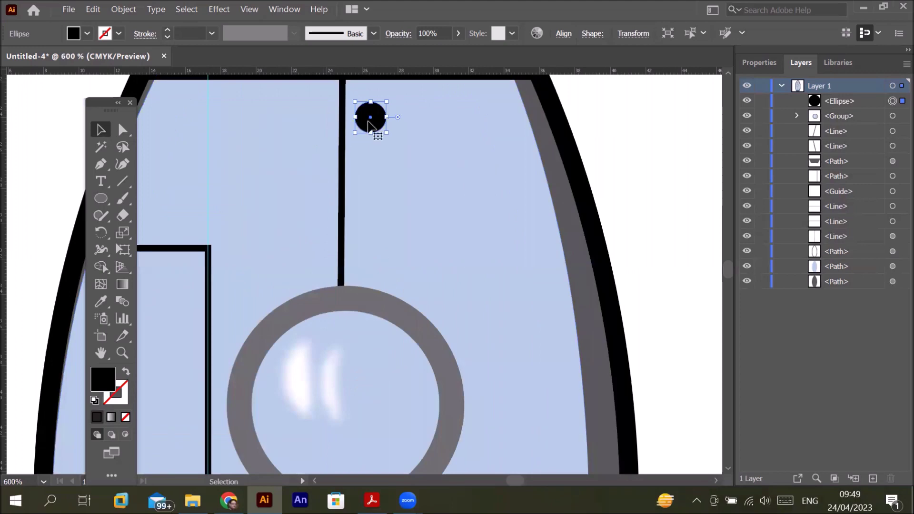
pyautogui.moveTo(369, 124); pyautogui.dragTo(360, 492)
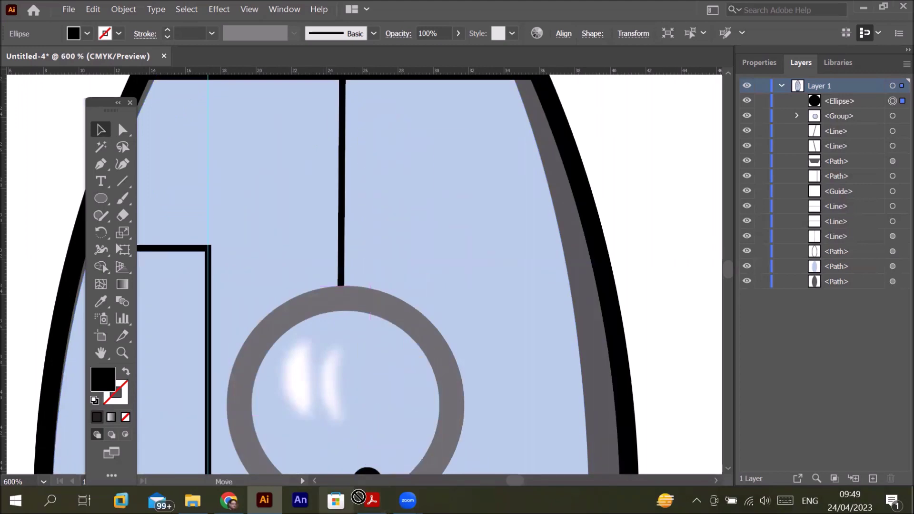
pyautogui.moveTo(360, 491)
pyautogui.mouseDown()
pyautogui.moveTo(384, 286)
pyautogui.moveTo(372, 267)
pyautogui.mouseUp()
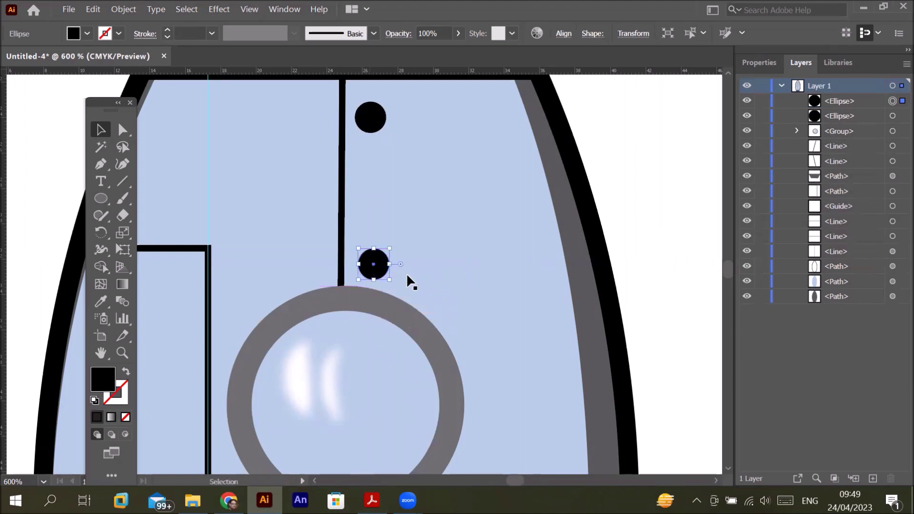
# Step: Drag the copied dot down the panel line past the porthole
pyautogui.scroll(-1, 406, 273)
pyautogui.scroll(-1, 421, 273)
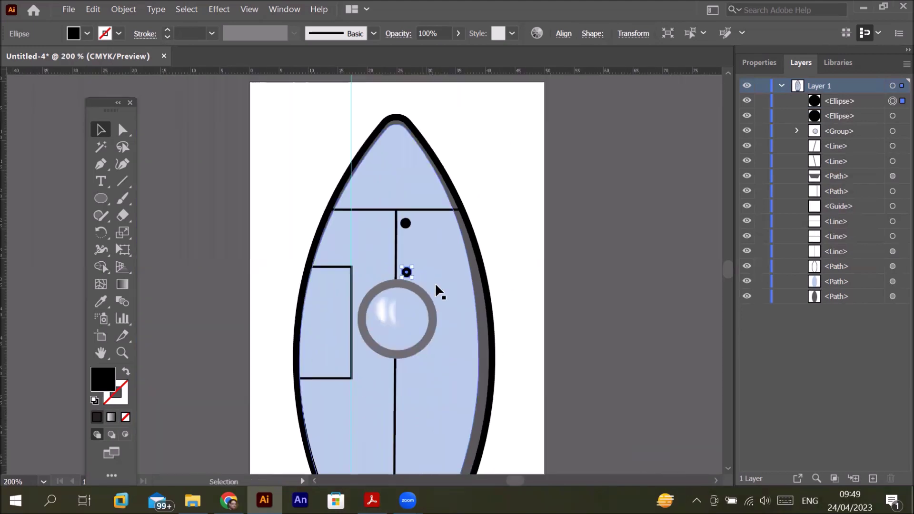
pyautogui.scroll(-1, 733, 468)
pyautogui.scroll(-1, 733, 468)
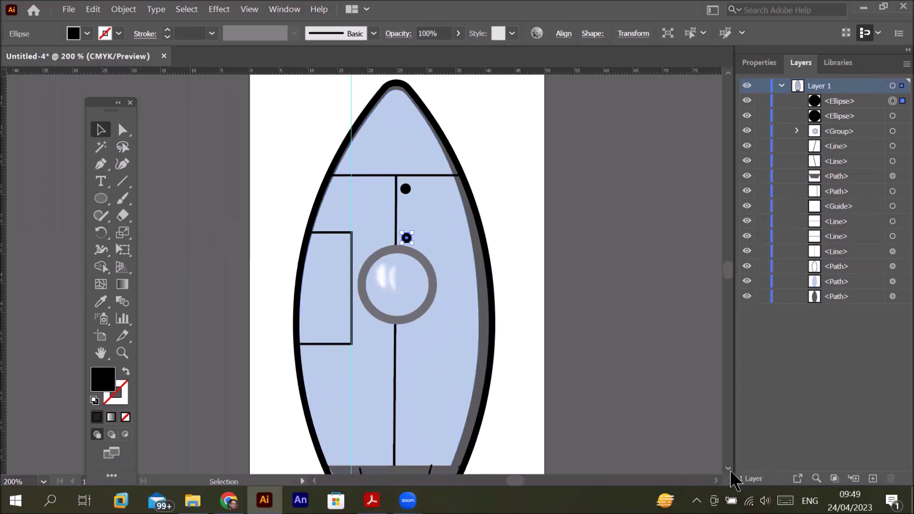
pyautogui.scroll(-2, 732, 470)
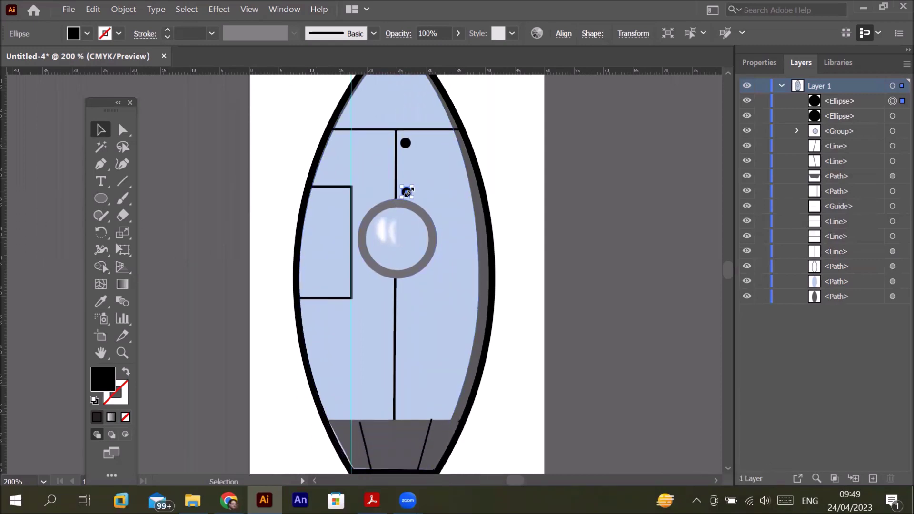
pyautogui.scroll(1, 409, 187)
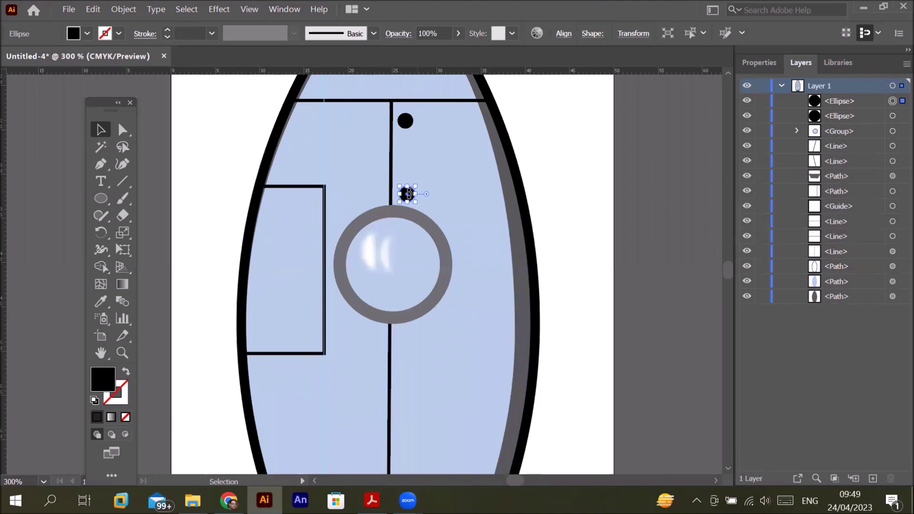
pyautogui.scroll(3, 408, 192)
pyautogui.moveTo(404, 211); pyautogui.dragTo(403, 435)
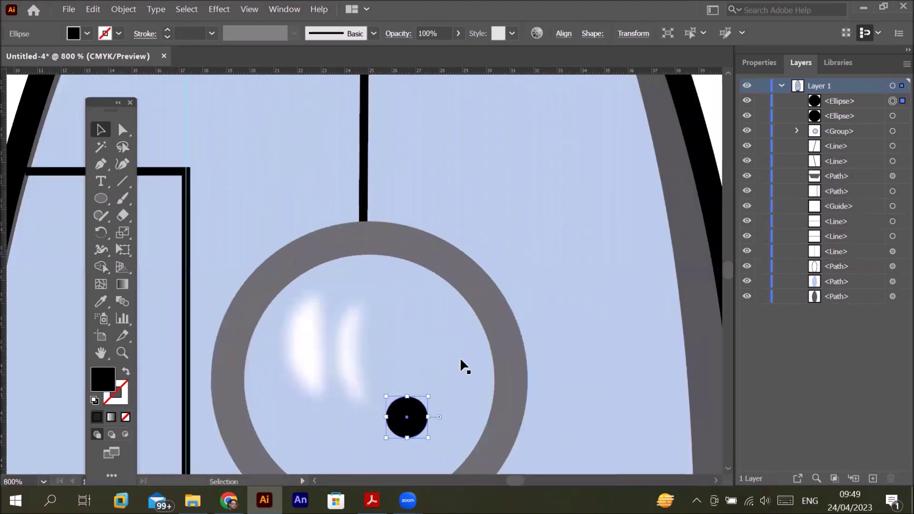
pyautogui.scroll(-3, 481, 324)
pyautogui.scroll(-2, 481, 325)
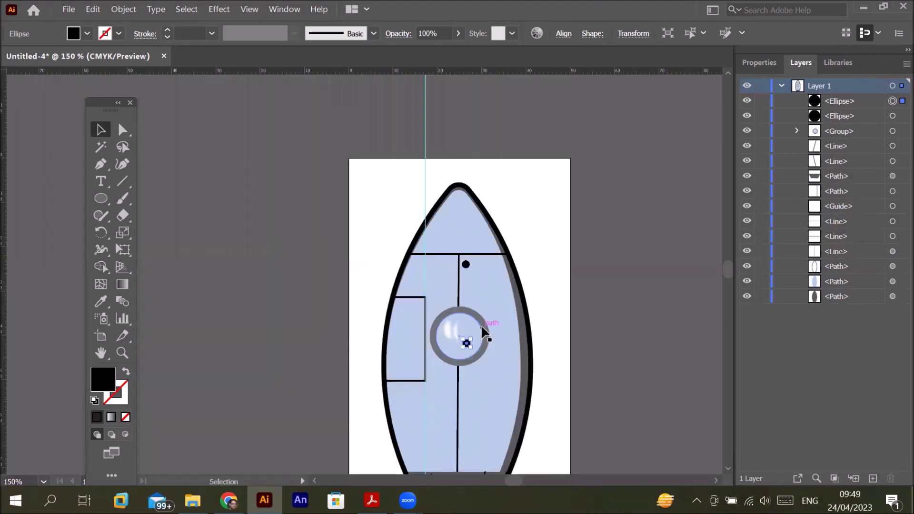
pyautogui.click(727, 467)
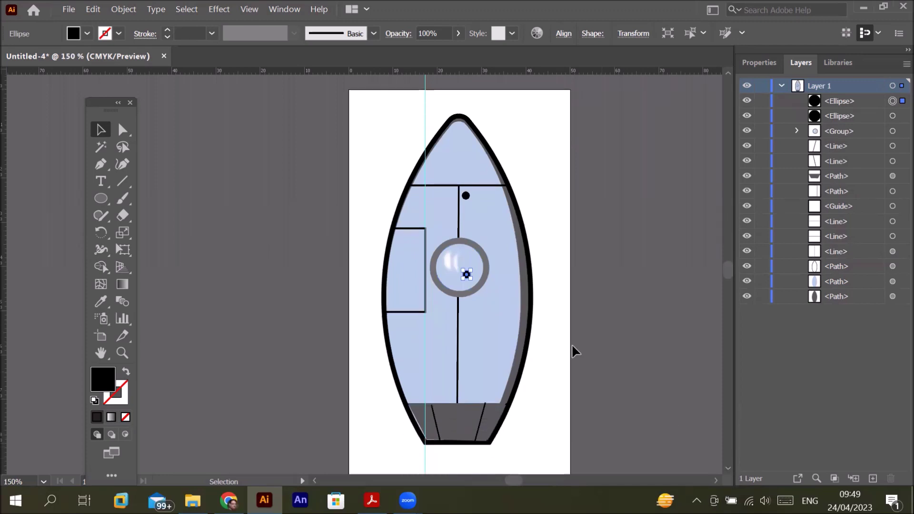
pyautogui.scroll(2, 467, 275)
pyautogui.scroll(1, 462, 275)
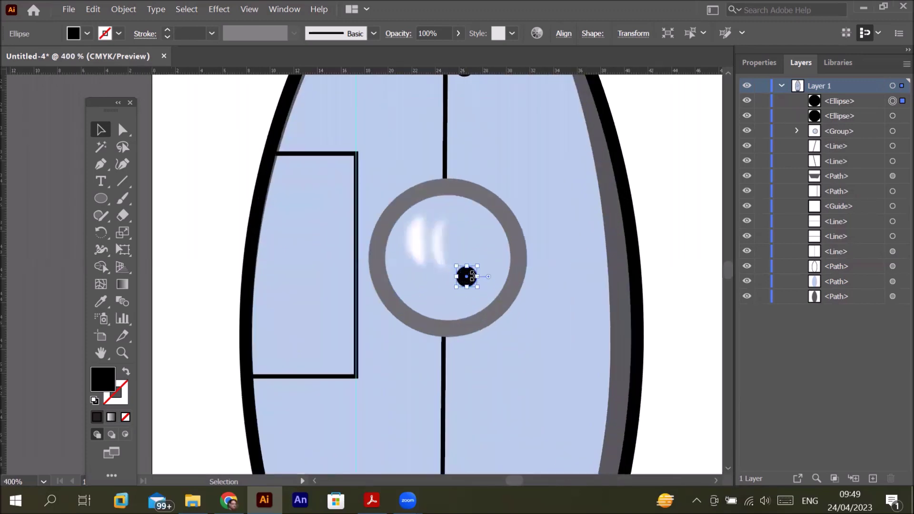
pyautogui.scroll(2, 468, 276)
pyautogui.moveTo(468, 280); pyautogui.dragTo(451, 456)
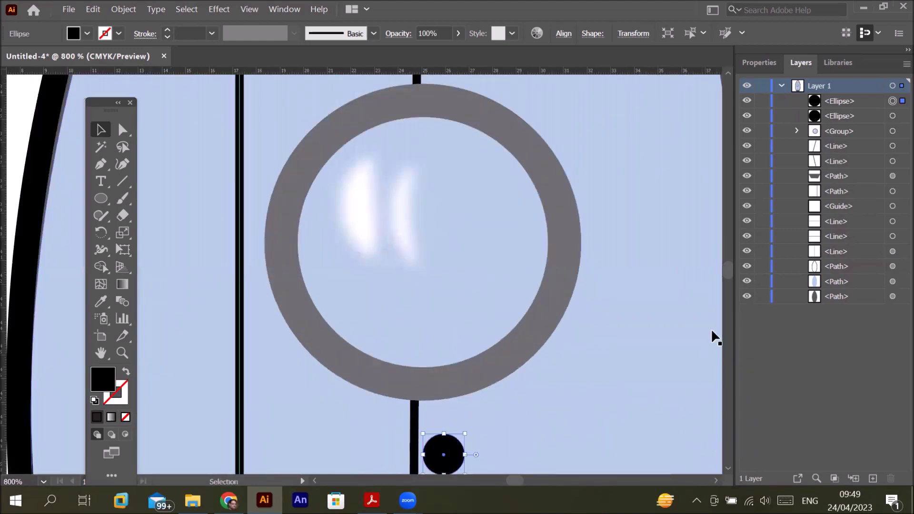
# Step: Position the dot low on the panel line above the base band, checking the reference PDF
pyautogui.scroll(-3, 728, 273)
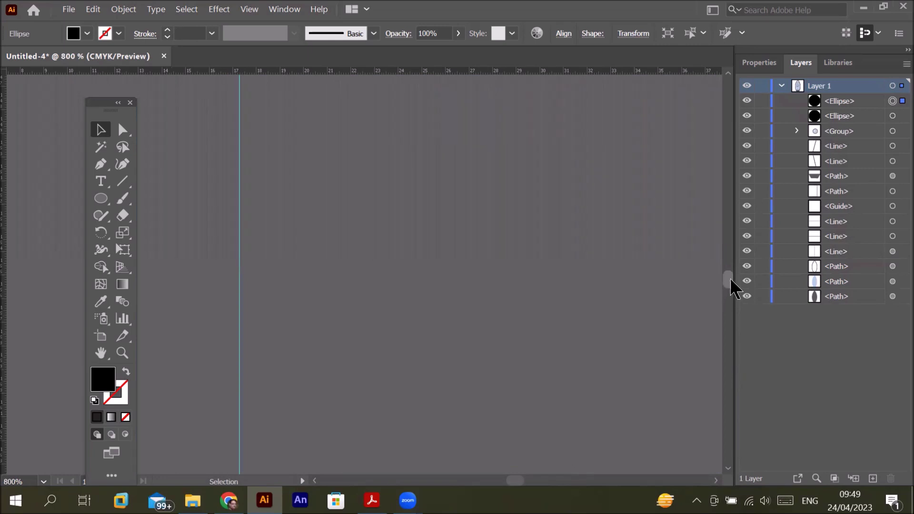
pyautogui.scroll(-4, 730, 273)
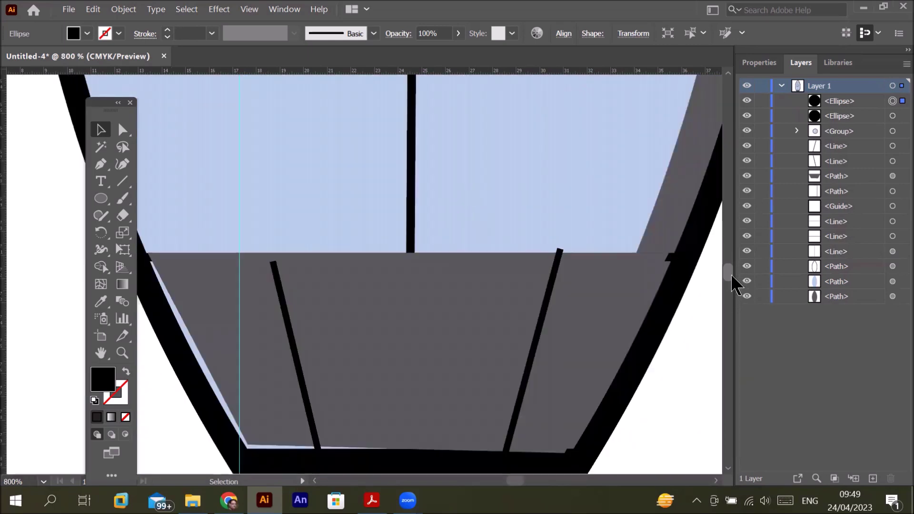
pyautogui.scroll(5, 731, 273)
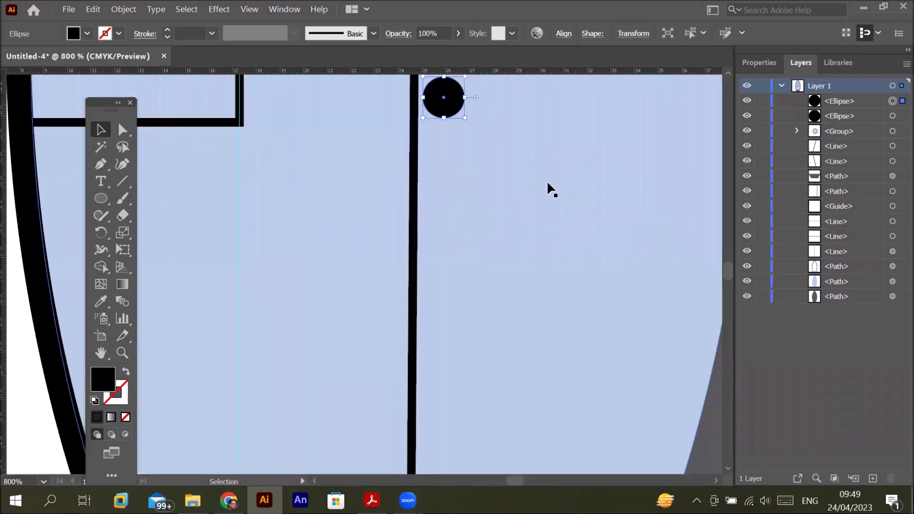
pyautogui.moveTo(443, 104); pyautogui.dragTo(462, 435)
pyautogui.click(371, 500)
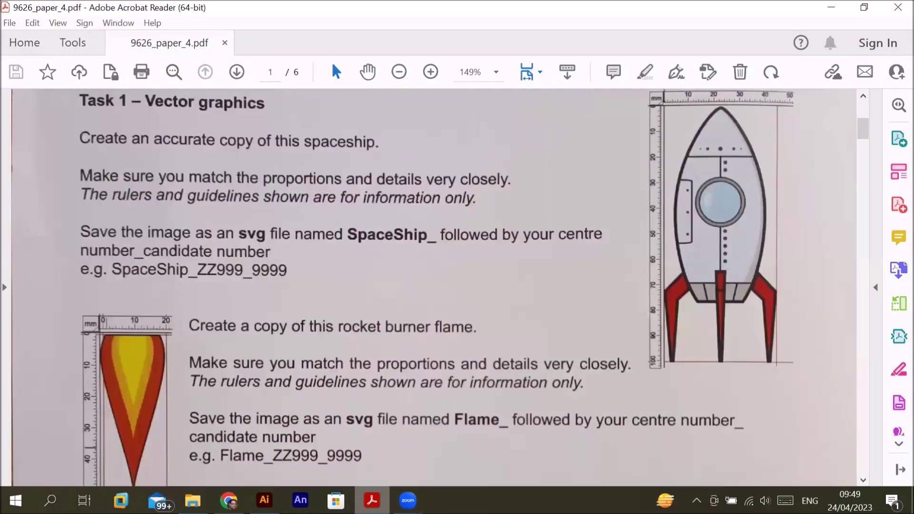
pyautogui.hotkey('alt', 'Tab')
pyautogui.scroll(-1, 579, 258)
pyautogui.scroll(-1, 579, 259)
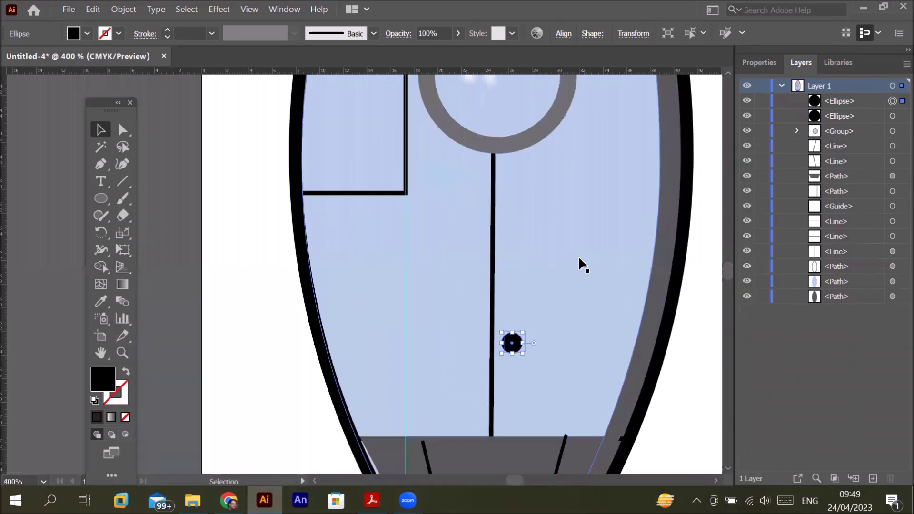
# Step: Blend the top and bottom rivet dots into a column along the vertical panel line
pyautogui.scroll(-1, 578, 258)
pyautogui.scroll(-1, 579, 258)
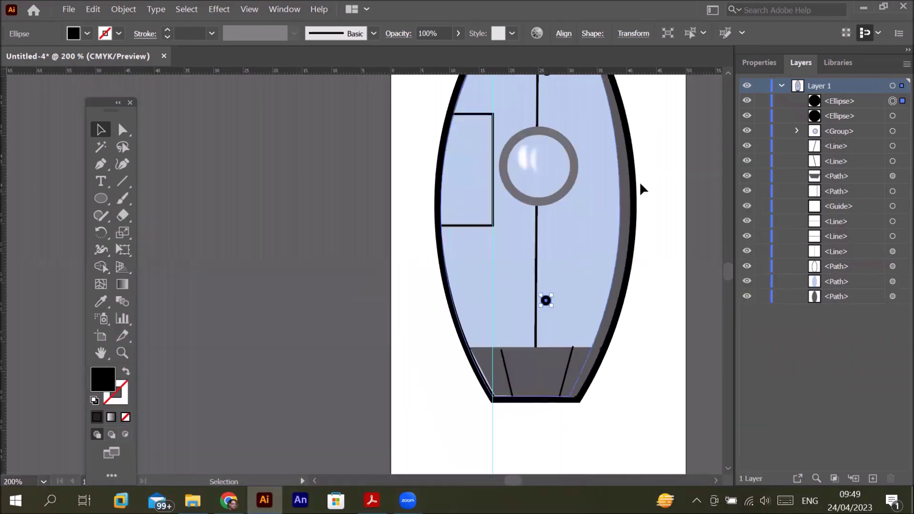
pyautogui.scroll(2, 733, 74)
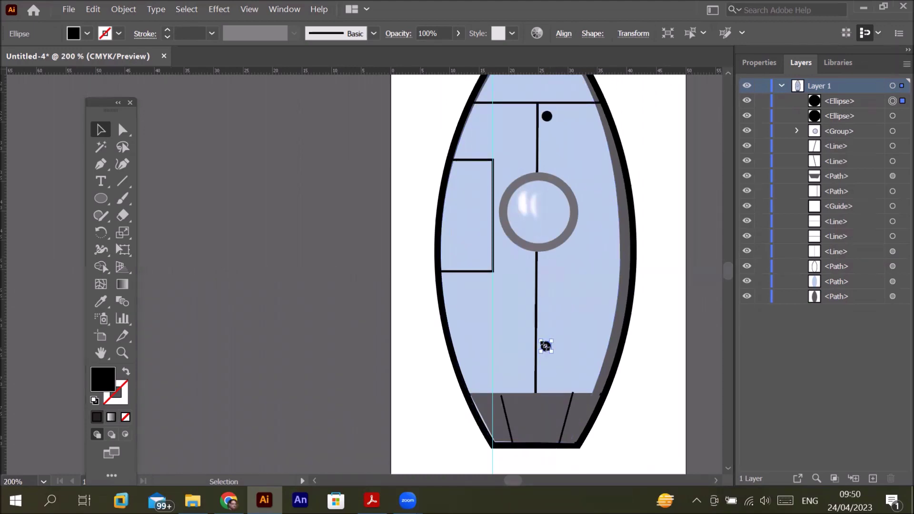
pyautogui.click(547, 116)
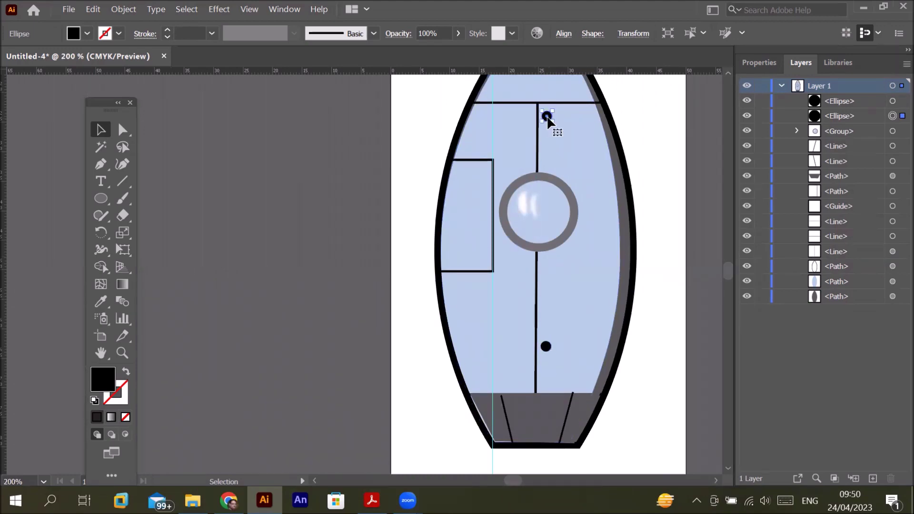
pyautogui.click(125, 301)
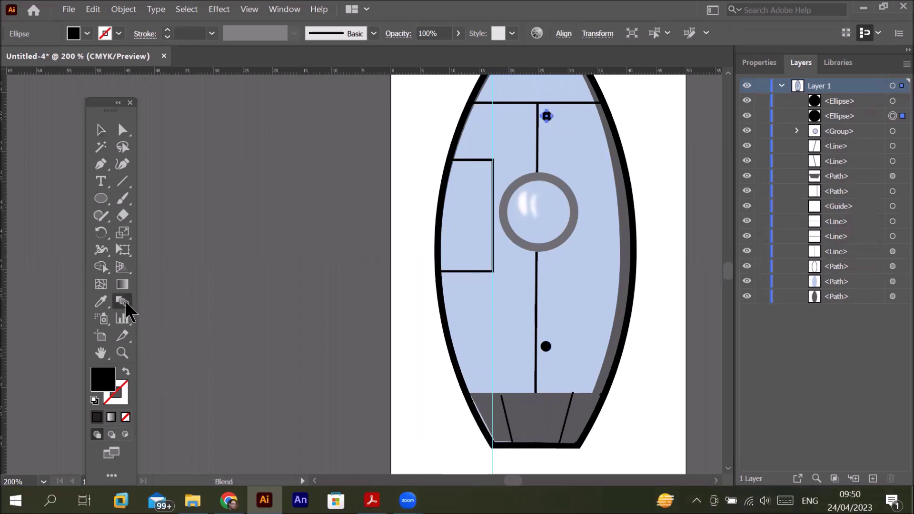
pyautogui.click(546, 115)
pyautogui.click(546, 347)
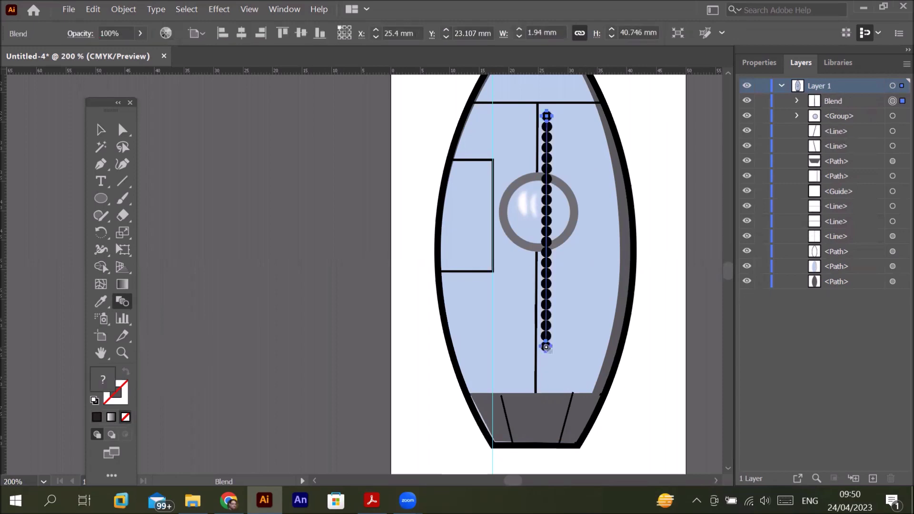
pyautogui.click(124, 9)
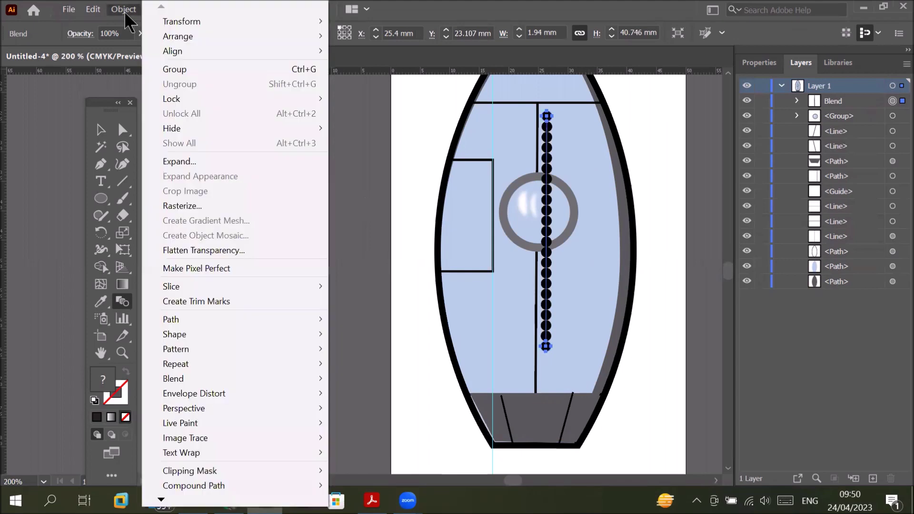
pyautogui.moveTo(172, 379)
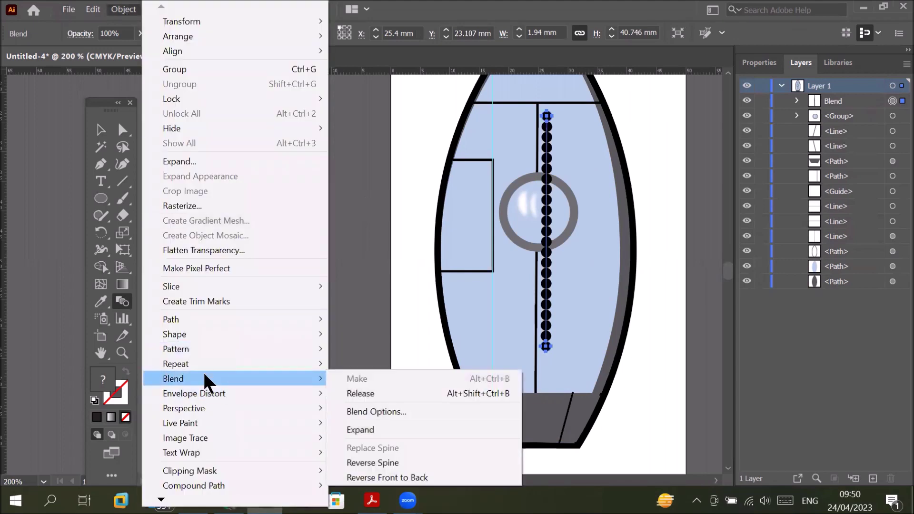
# Step: Set the rivet blend's spacing to Specified Steps with 5 steps
pyautogui.click(405, 412)
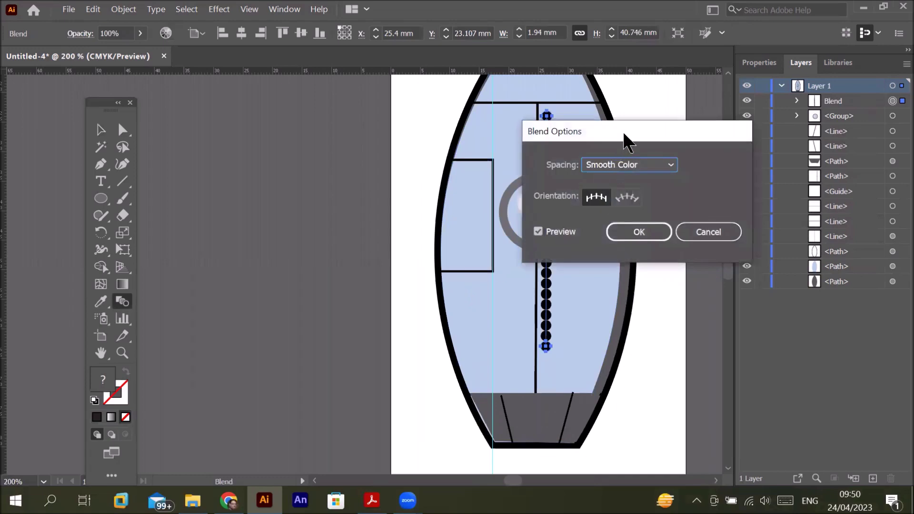
pyautogui.moveTo(622, 131); pyautogui.dragTo(262, 141)
pyautogui.click(301, 175)
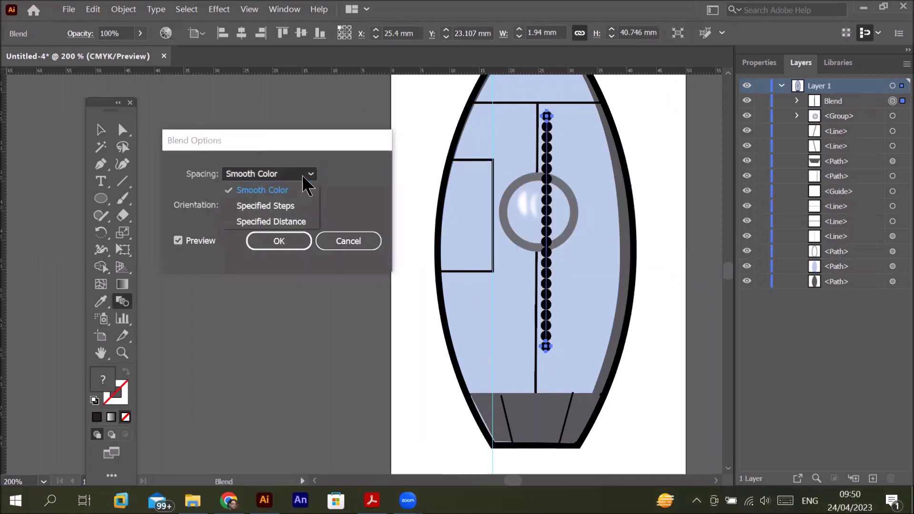
pyautogui.click(289, 205)
pyautogui.click(342, 174)
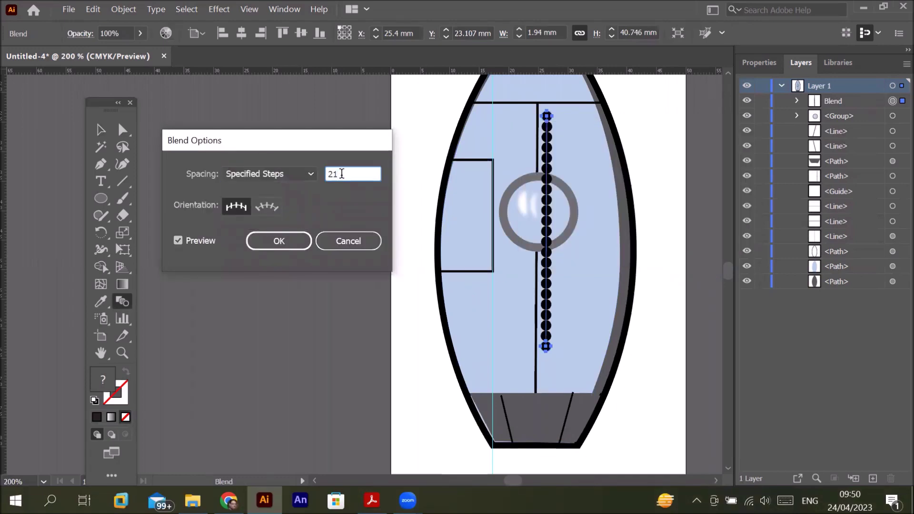
pyautogui.press('Down')
pyautogui.press('Down')
pyautogui.press('Down')
pyautogui.press('Down')
pyautogui.press('Down')
pyautogui.press('Down')
pyautogui.press('Down')
pyautogui.press('Down')
pyautogui.press('Up')
pyautogui.press('Up')
pyautogui.press('Up')
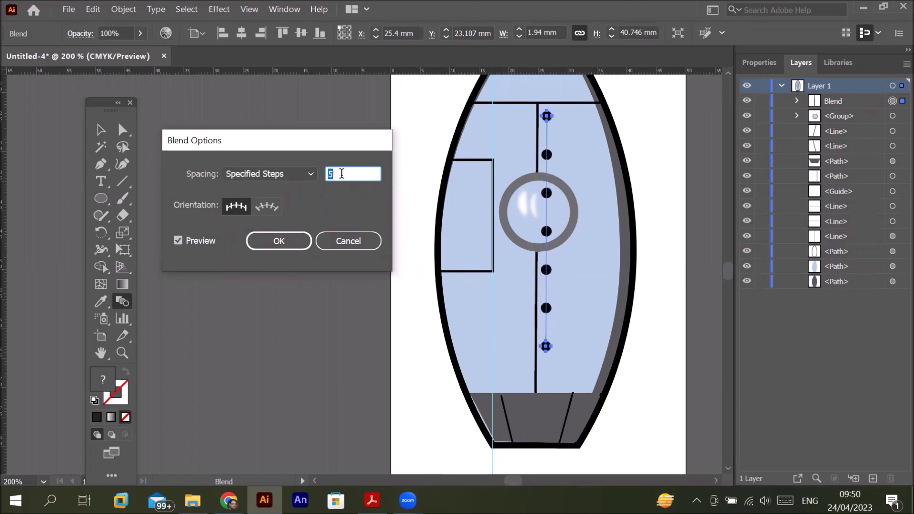
pyautogui.press('Up')
pyautogui.press('Down')
pyautogui.click(278, 241)
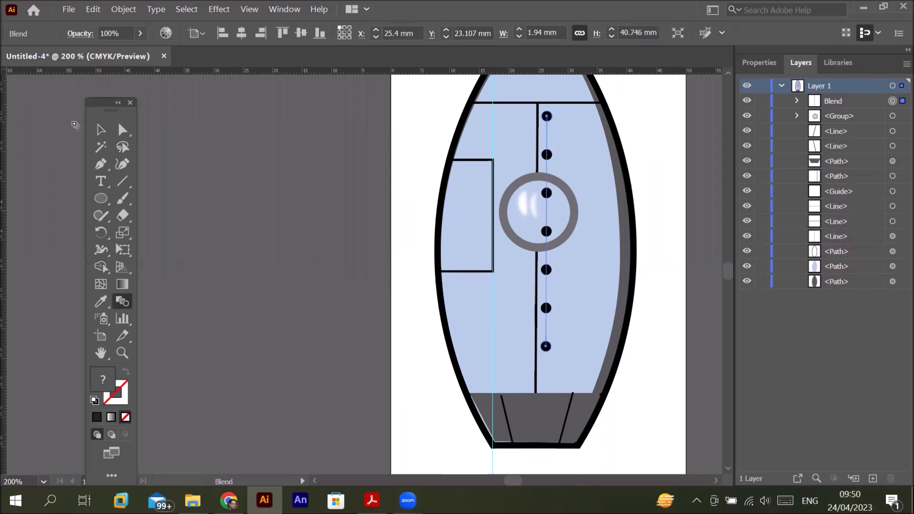
pyautogui.click(99, 129)
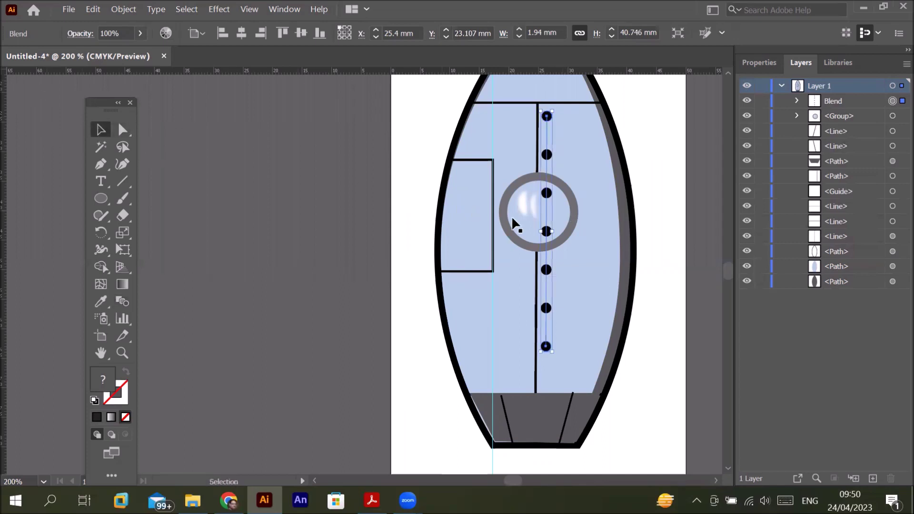
# Step: Bring the porthole group forward so it hides the rivet dots behind it
pyautogui.click(563, 224)
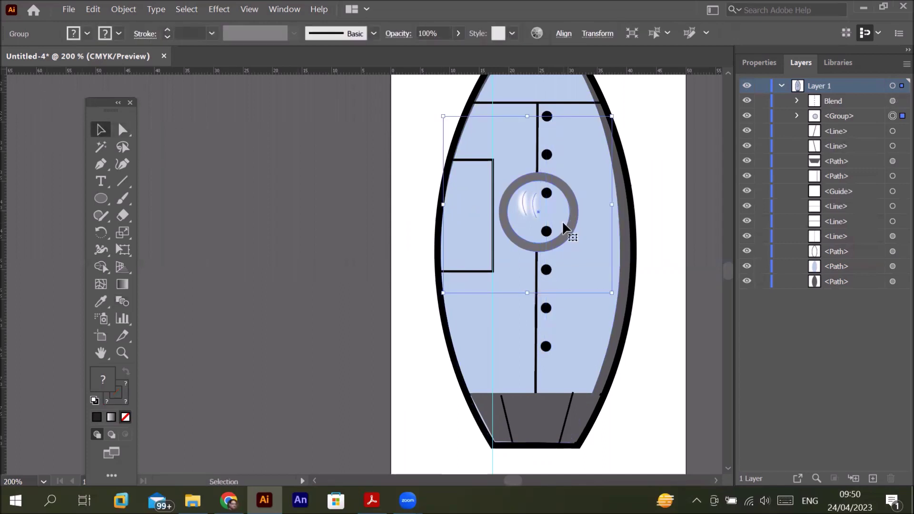
pyautogui.rightClick(569, 229)
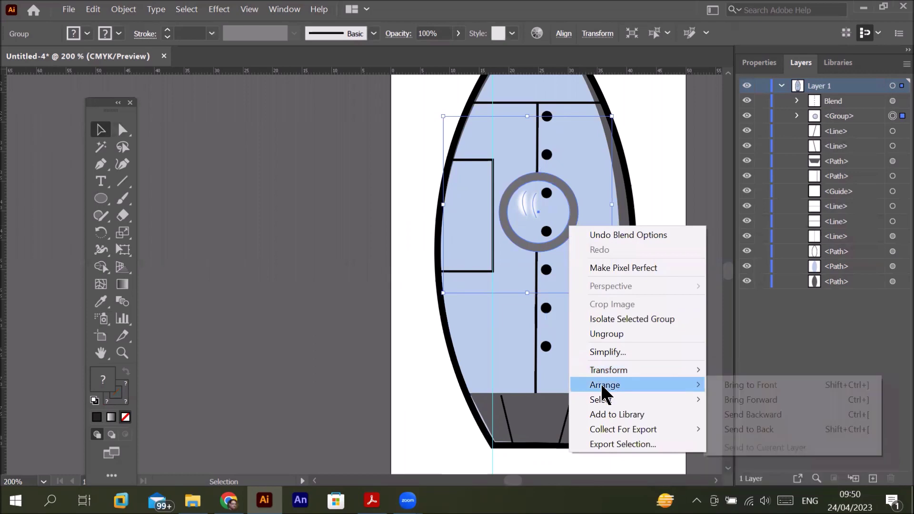
pyautogui.moveTo(604, 385)
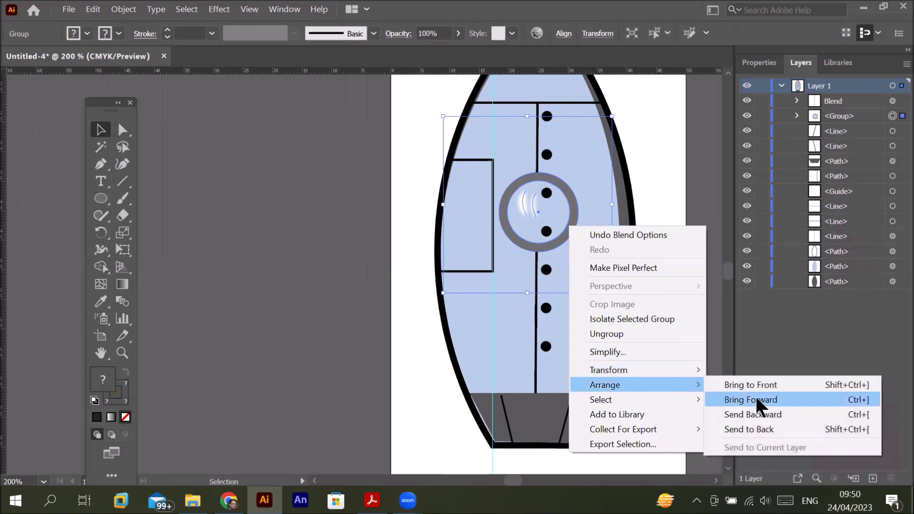
pyautogui.click(762, 383)
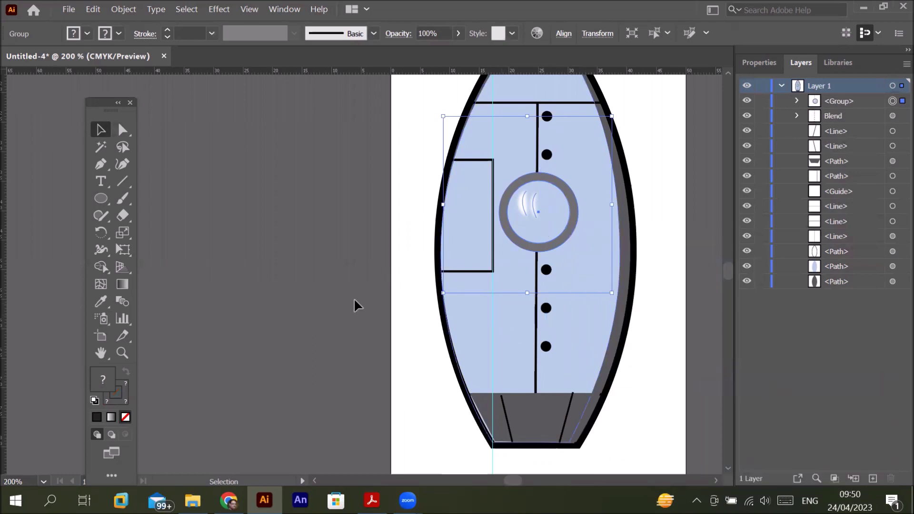
pyautogui.click(313, 295)
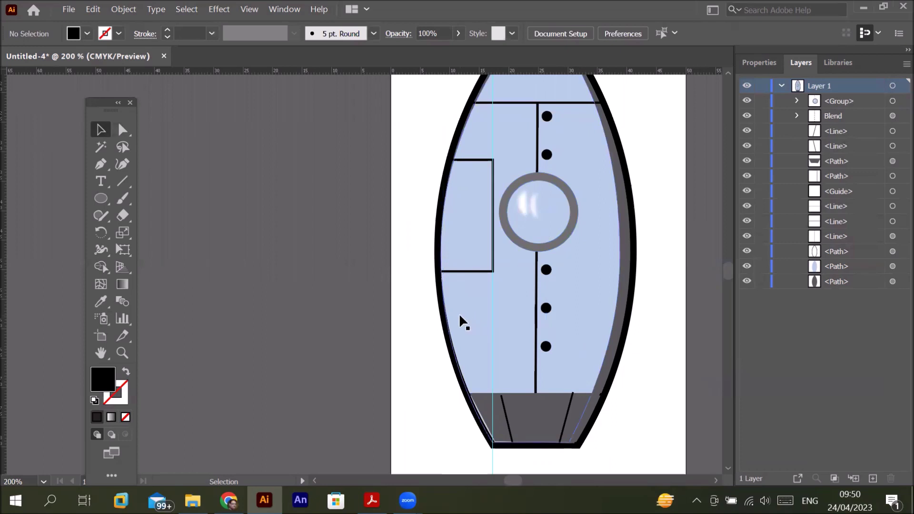
# Step: Zoom out and bring the reference spaceship PDF in Acrobat Reader to the front
pyautogui.scroll(-2, 459, 314)
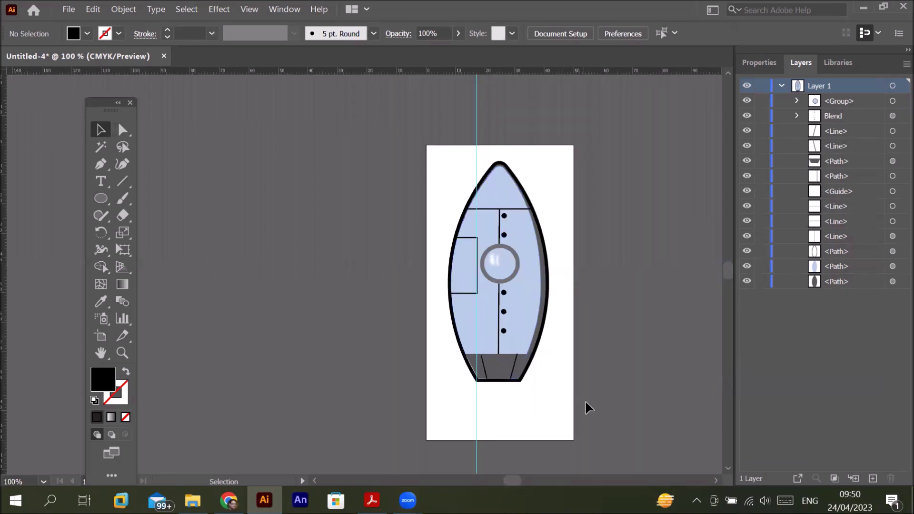
pyautogui.click(728, 471)
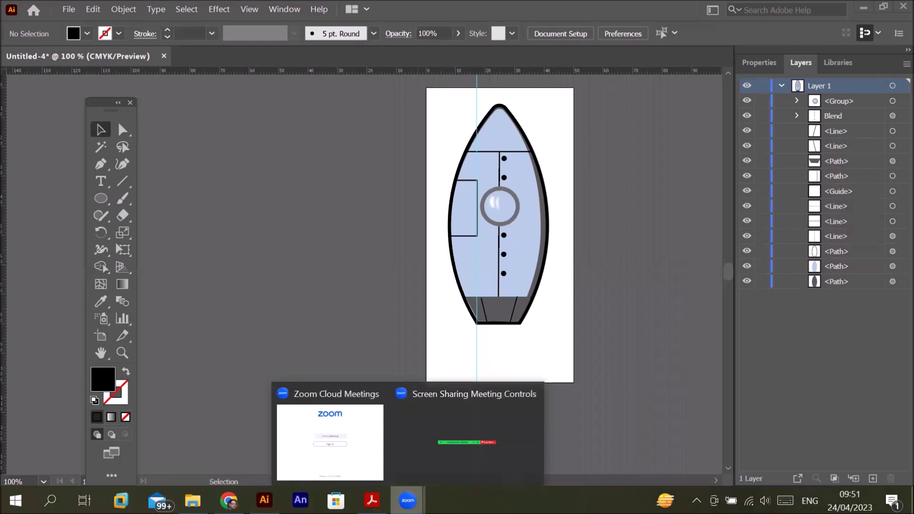
pyautogui.click(372, 500)
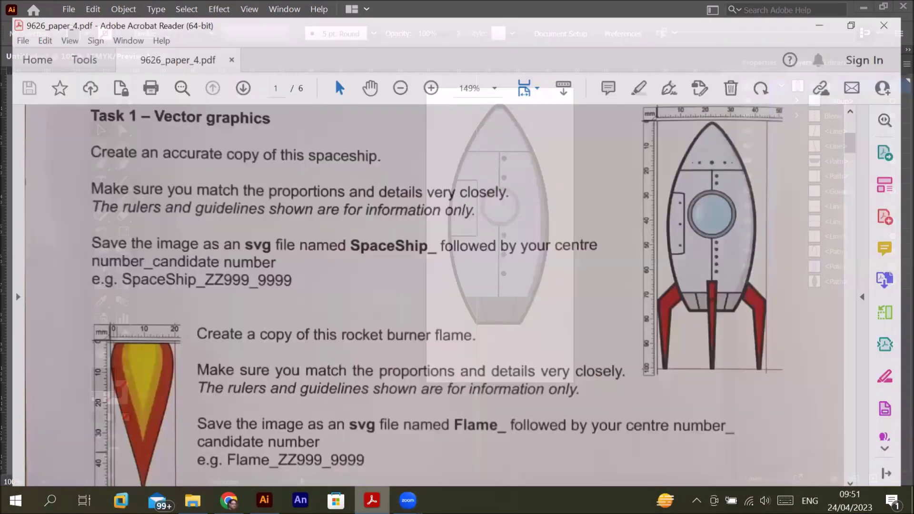
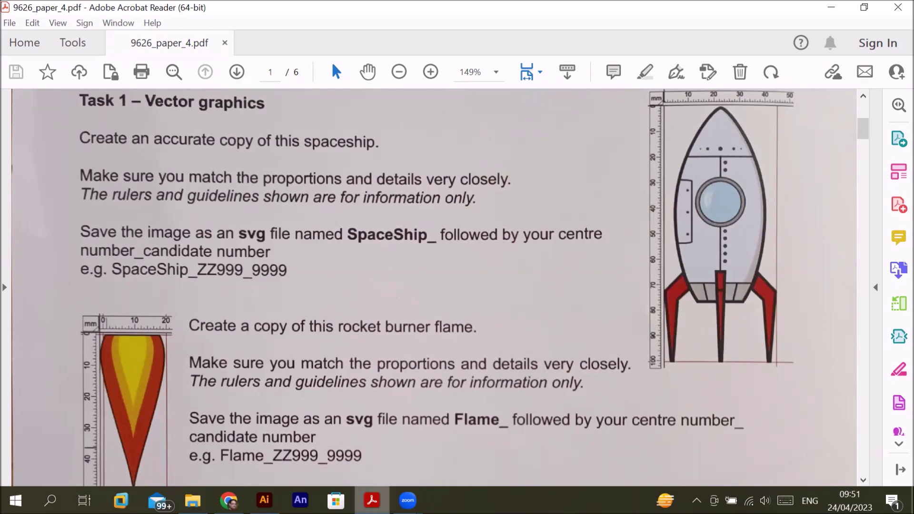
# Step: Trace a six-corner black fin with the Pen tool from the rocket's lower-left edge to the artboard bottom
pyautogui.click(264, 500)
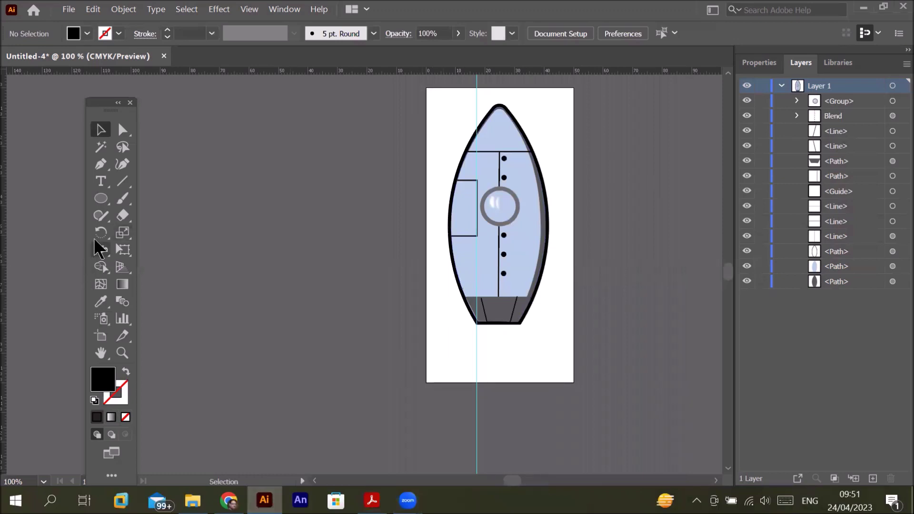
pyautogui.click(101, 165)
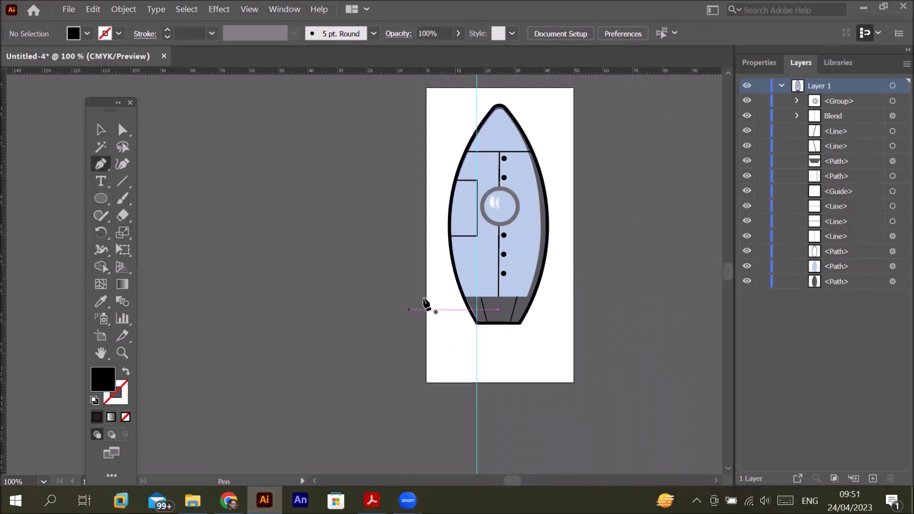
pyautogui.click(454, 274)
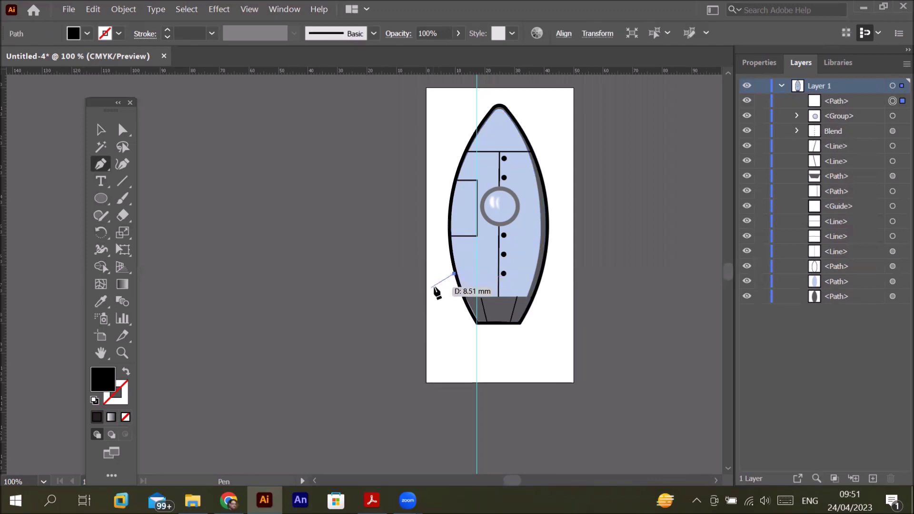
pyautogui.click(434, 287)
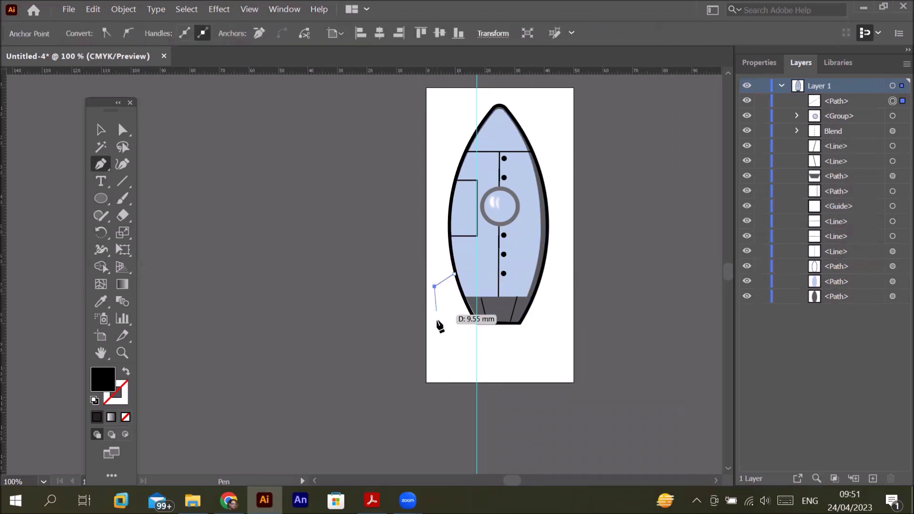
pyautogui.click(448, 379)
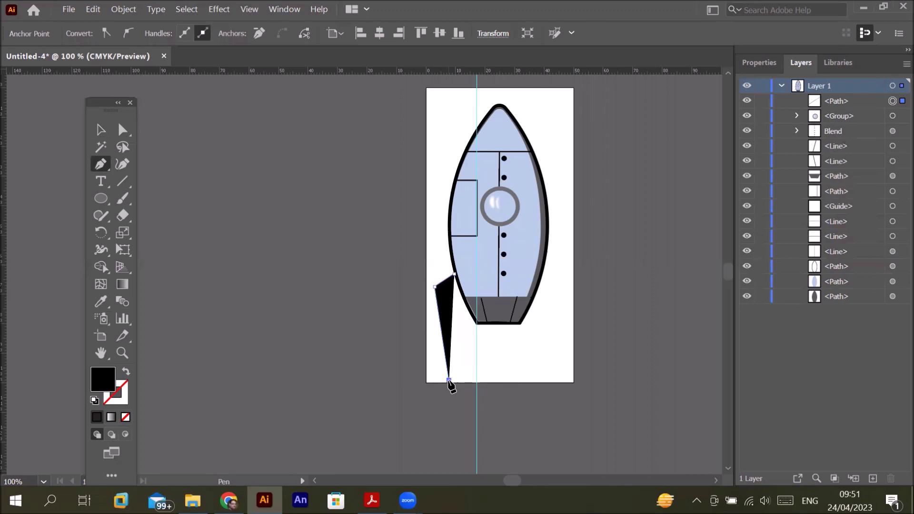
pyautogui.click(453, 380)
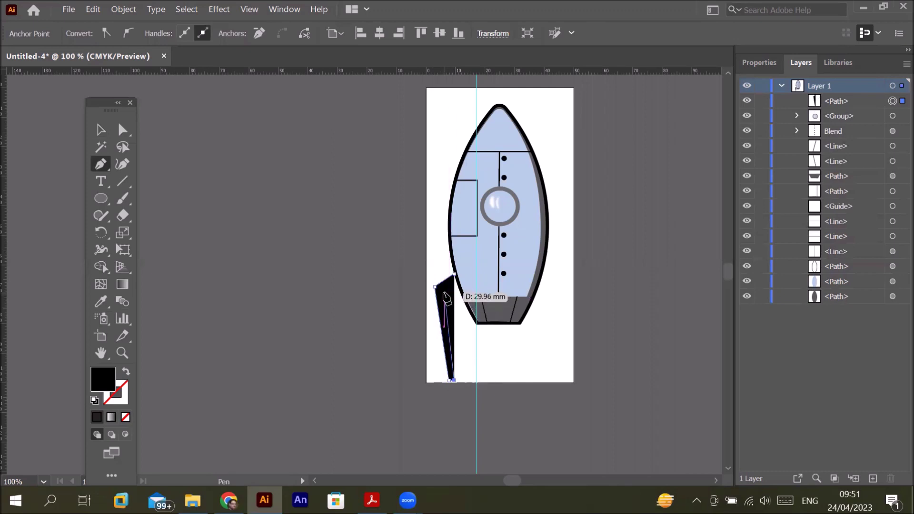
pyautogui.click(443, 292)
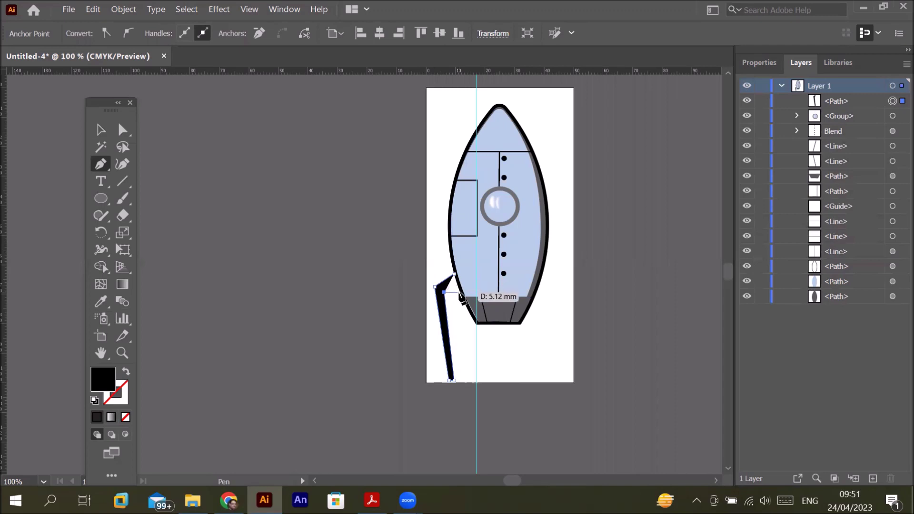
pyautogui.click(463, 290)
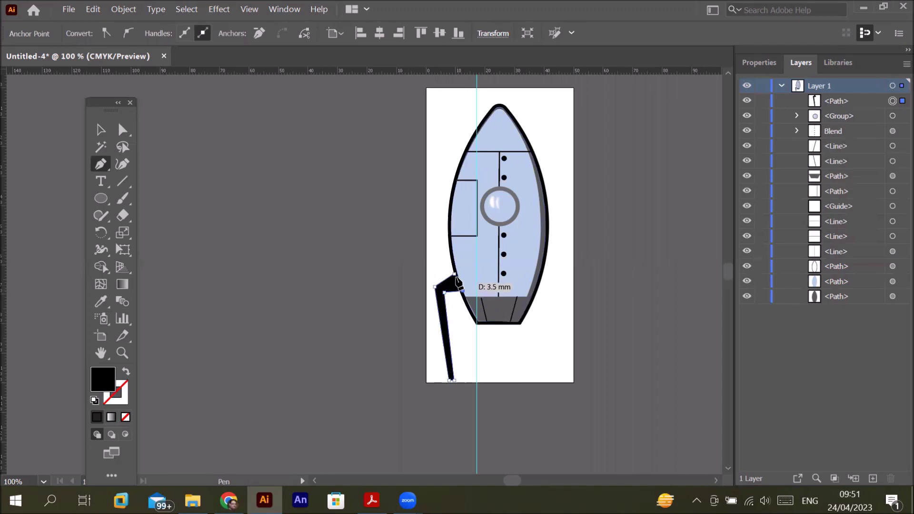
pyautogui.click(453, 275)
pyautogui.press('b')
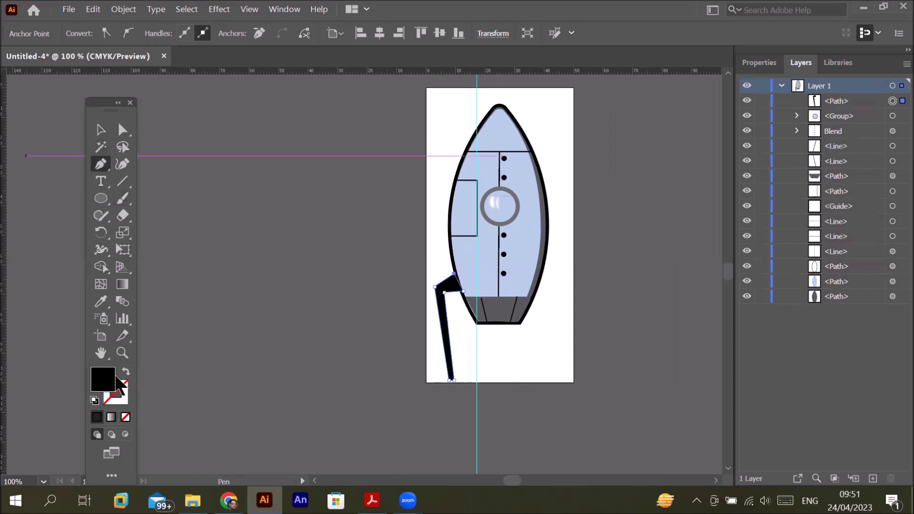
pyautogui.click(758, 62)
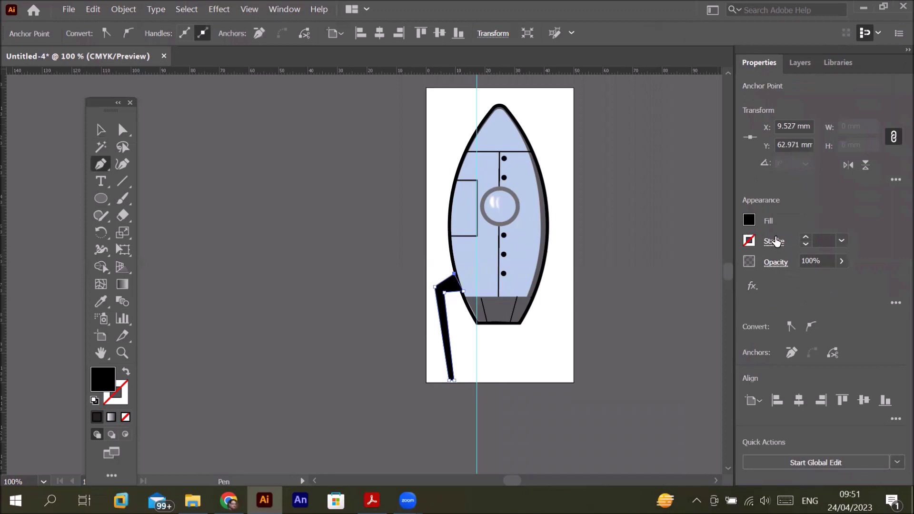
# Step: Fill the fin with CMYK Red and nudge two of its upper corner points
pyautogui.click(749, 220)
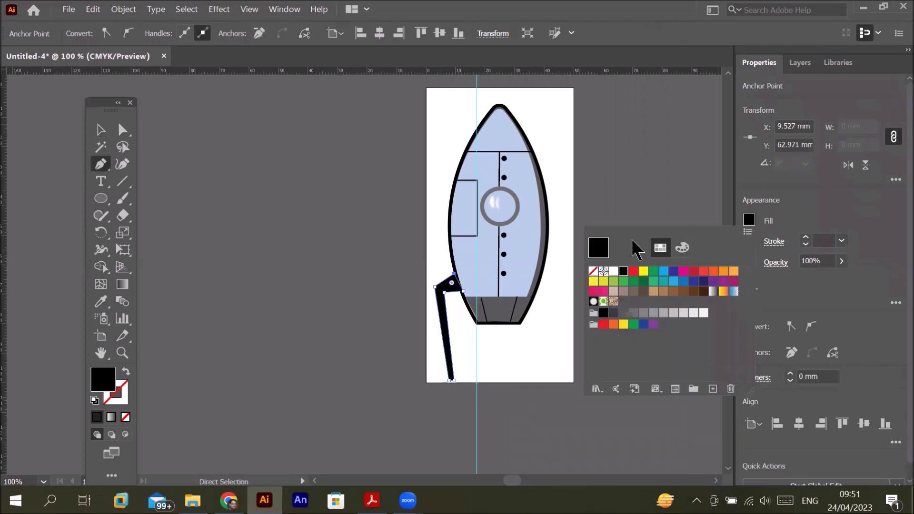
pyautogui.click(633, 271)
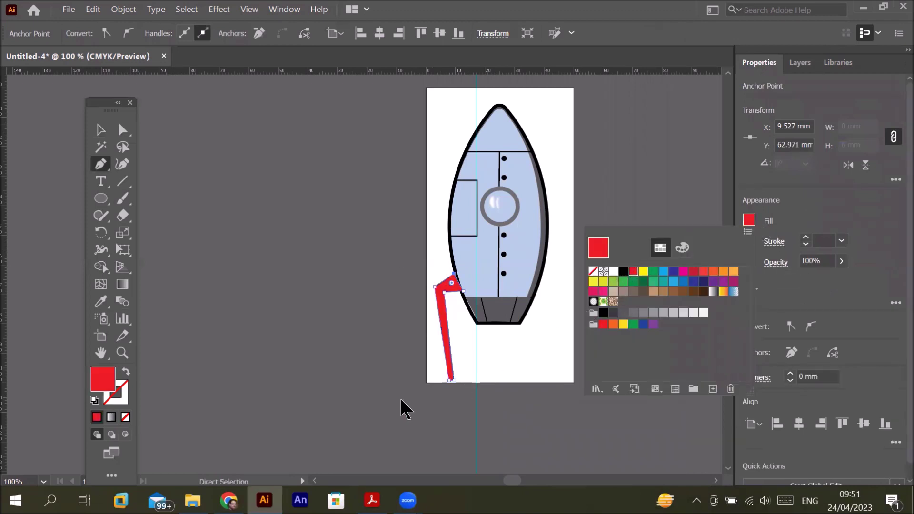
pyautogui.click(372, 500)
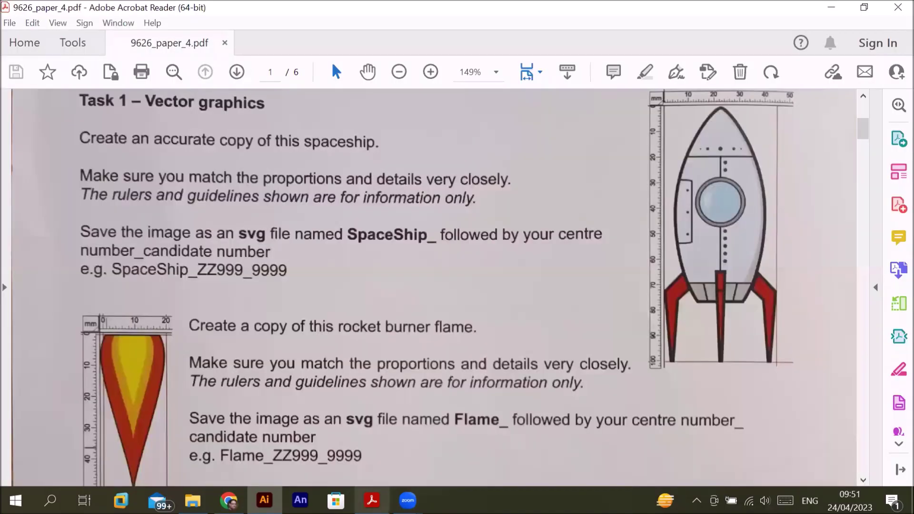
pyautogui.click(372, 500)
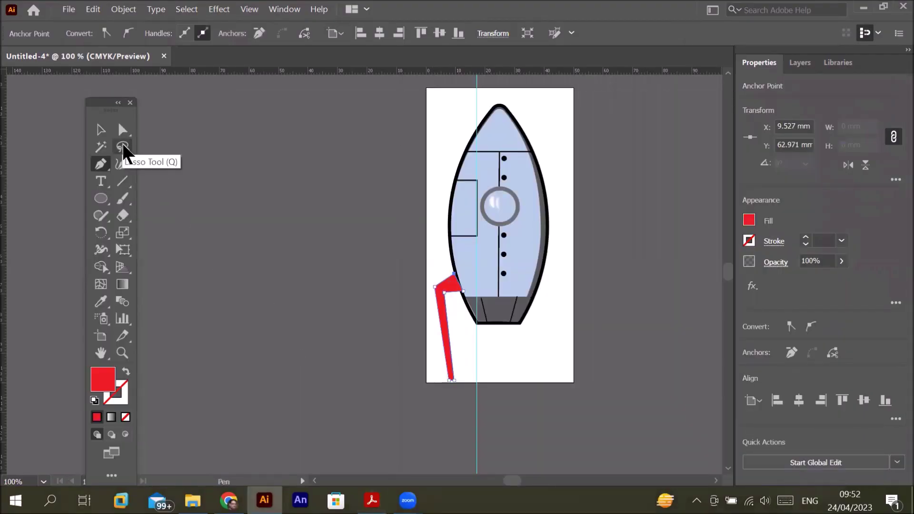
pyautogui.click(122, 129)
pyautogui.moveTo(439, 293); pyautogui.dragTo(427, 292)
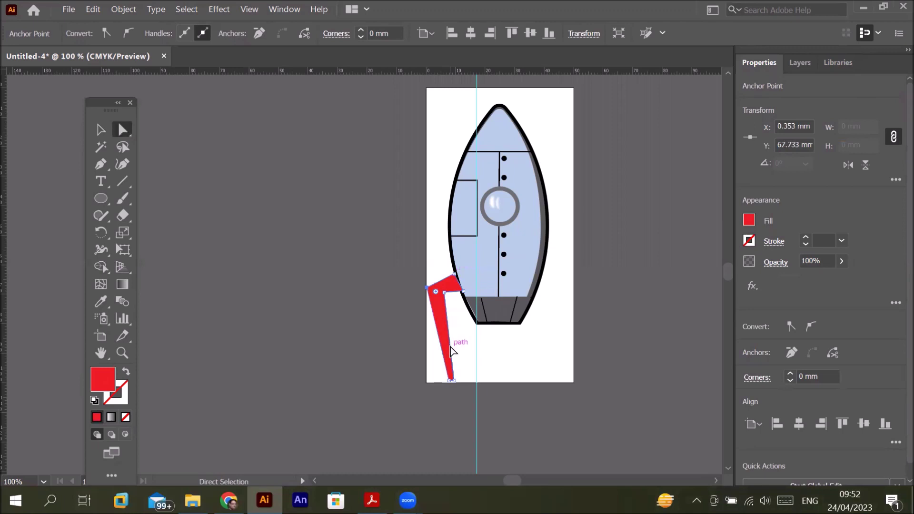
pyautogui.moveTo(461, 293); pyautogui.dragTo(461, 294)
# Step: Give the red fin a 3 pt black stroke
pyautogui.click(372, 500)
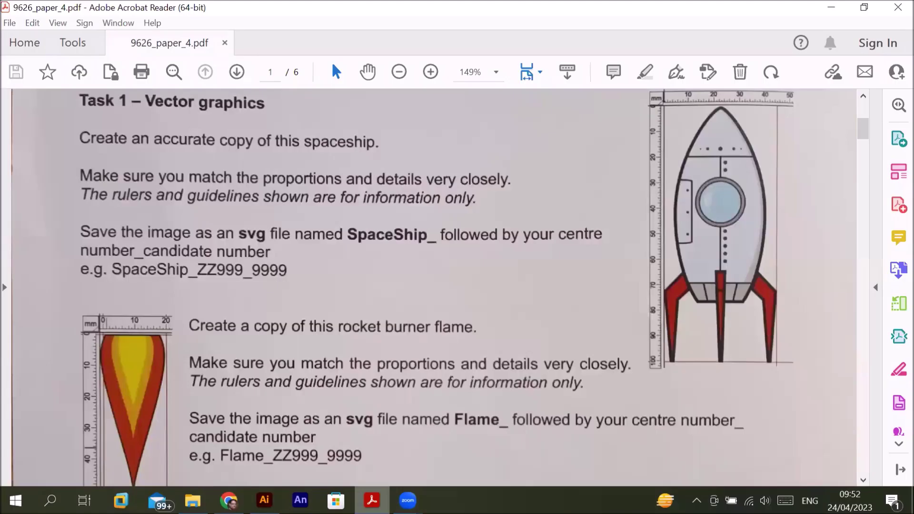
pyautogui.click(264, 500)
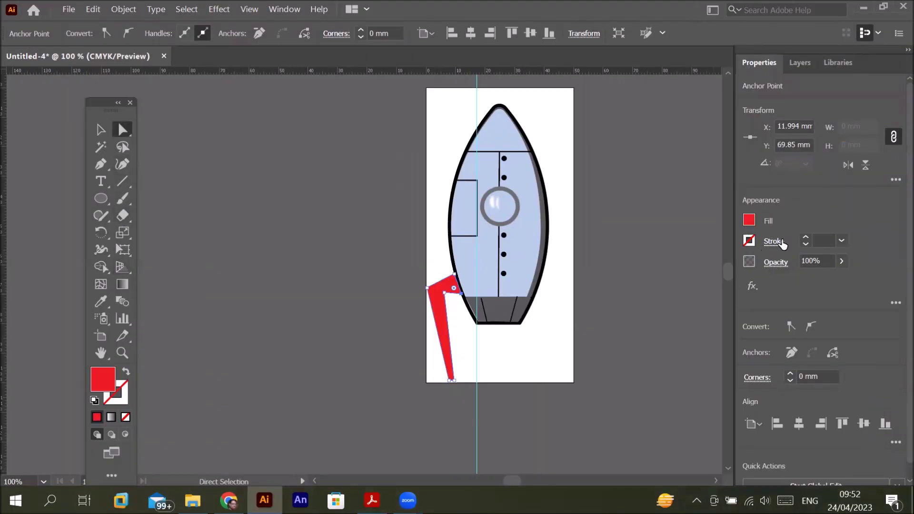
pyautogui.click(805, 237)
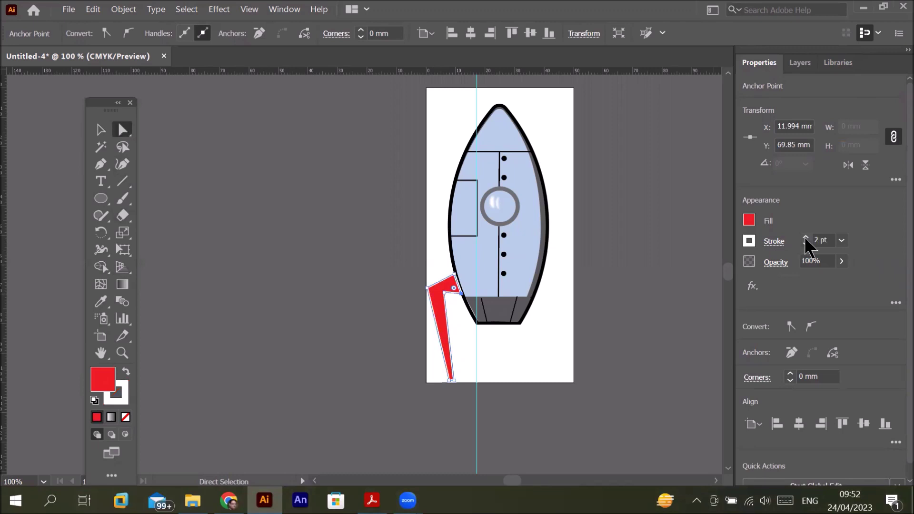
pyautogui.click(775, 243)
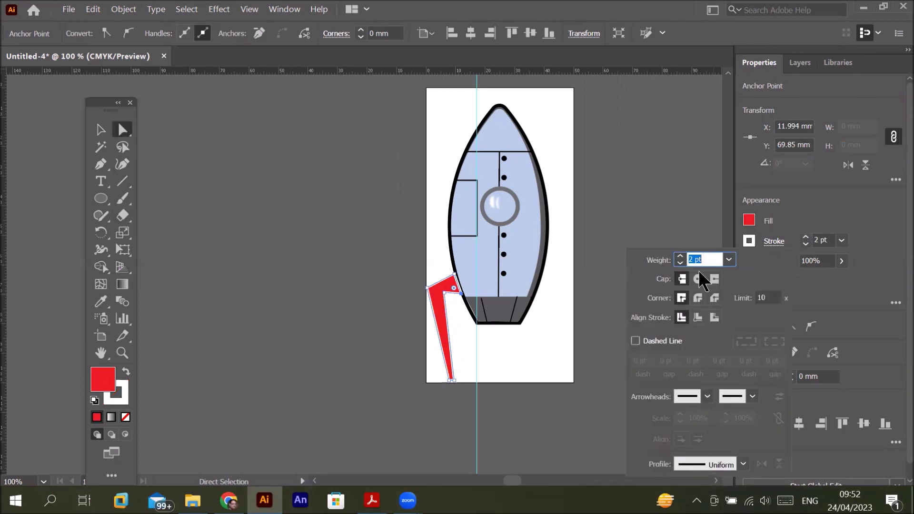
pyautogui.click(749, 240)
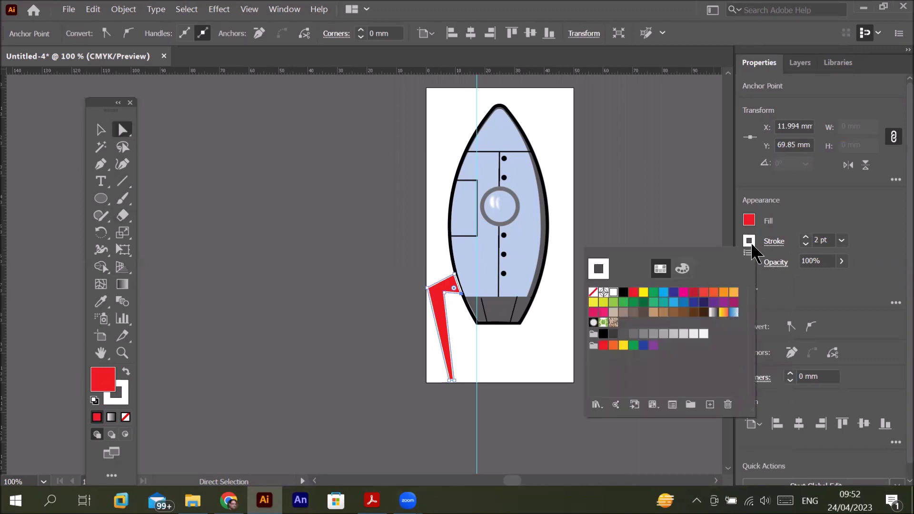
pyautogui.click(624, 292)
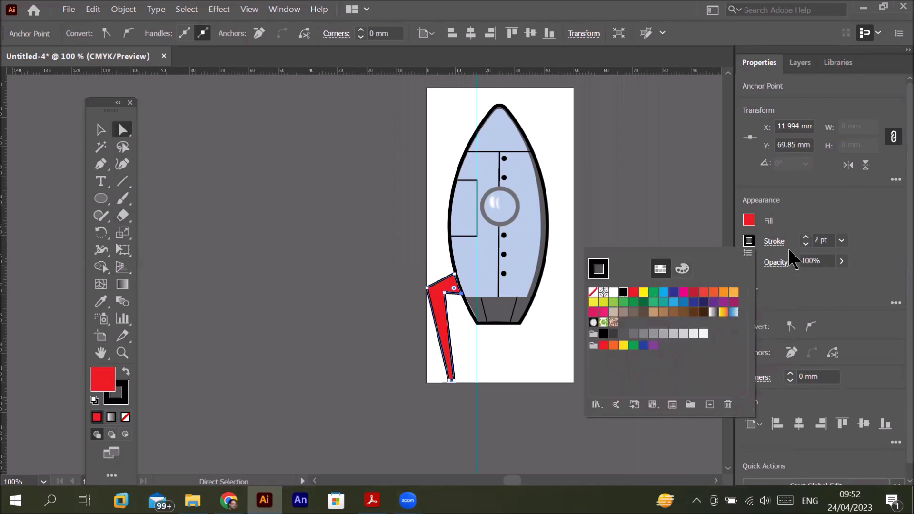
pyautogui.click(807, 237)
pyautogui.click(806, 237)
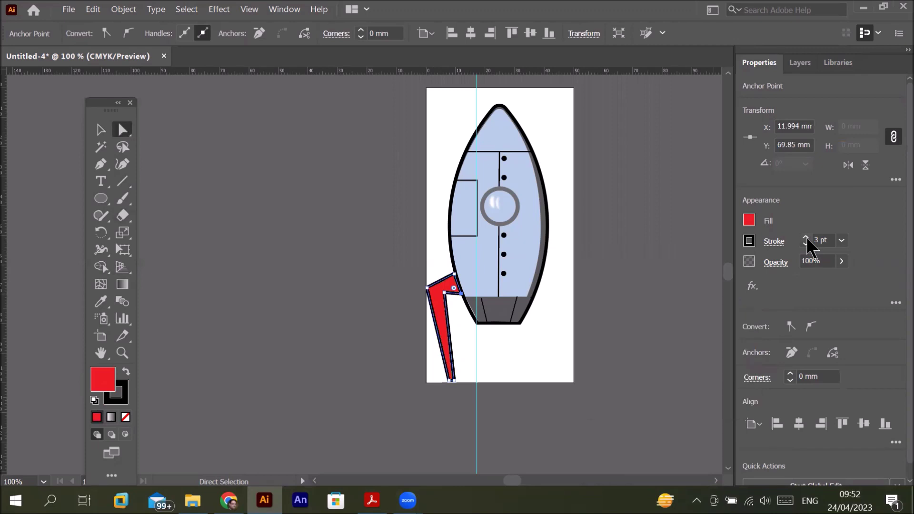
pyautogui.click(100, 133)
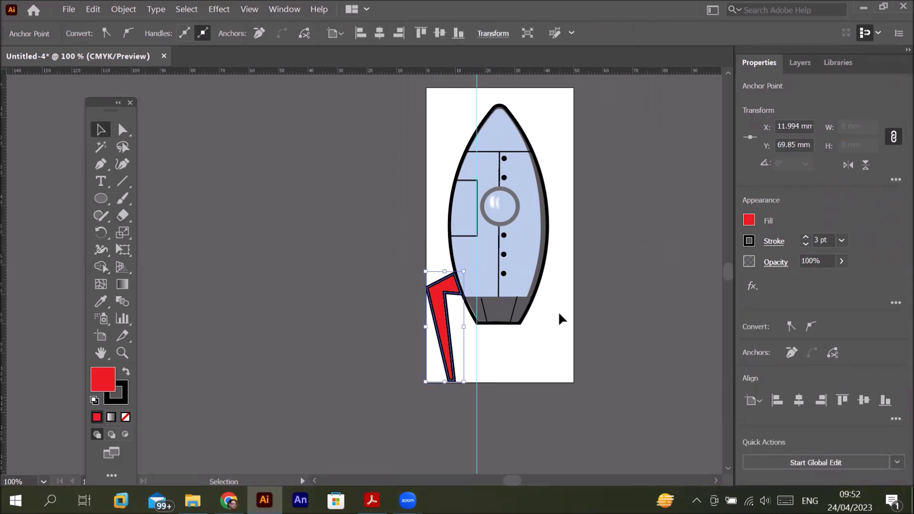
# Step: Paste a copy of the fin in front, shift it left, and delete the stray small triangle
pyautogui.click(92, 9)
pyautogui.click(116, 66)
pyautogui.click(98, 11)
pyautogui.click(130, 103)
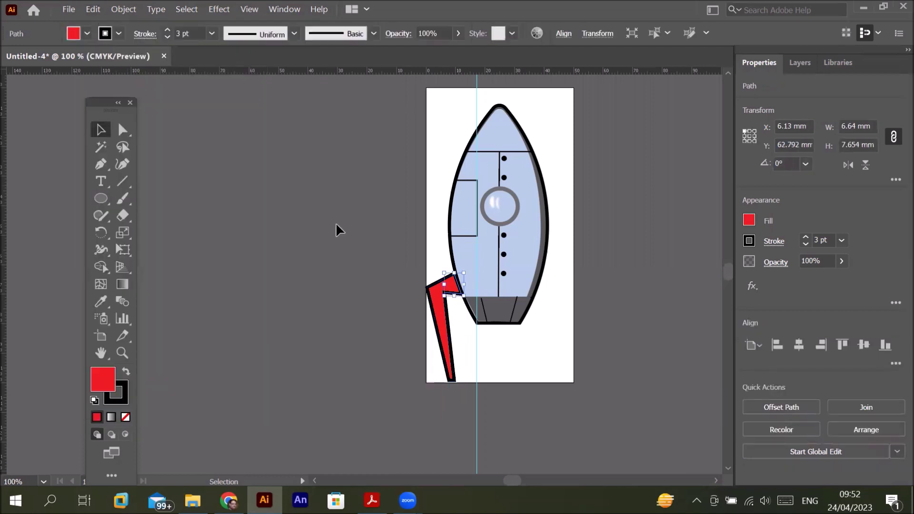
pyautogui.moveTo(441, 324)
pyautogui.mouseDown()
pyautogui.moveTo(522, 324)
pyautogui.moveTo(422, 323)
pyautogui.mouseUp()
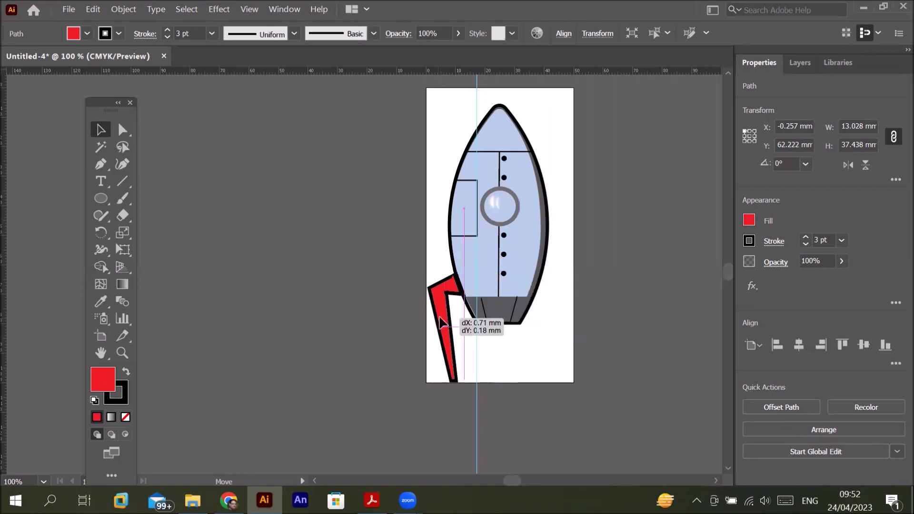
pyautogui.moveTo(422, 323); pyautogui.dragTo(431, 312)
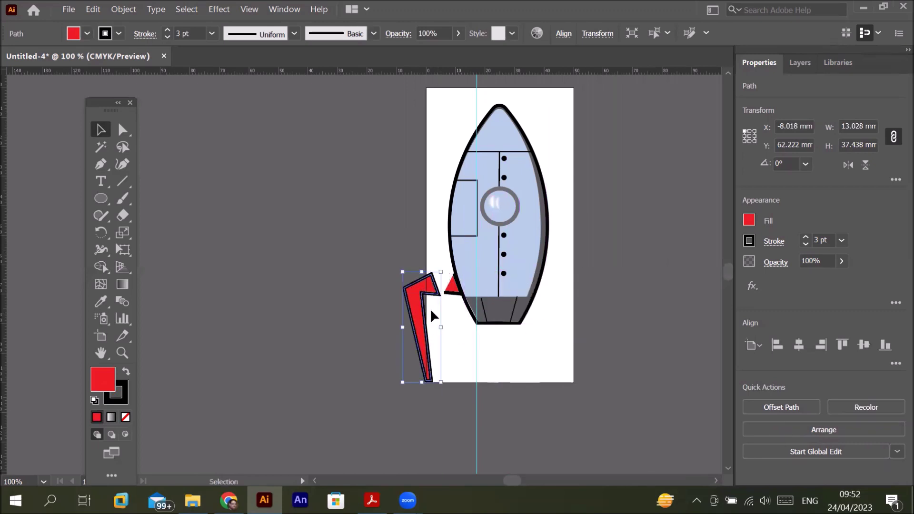
pyautogui.click(450, 295)
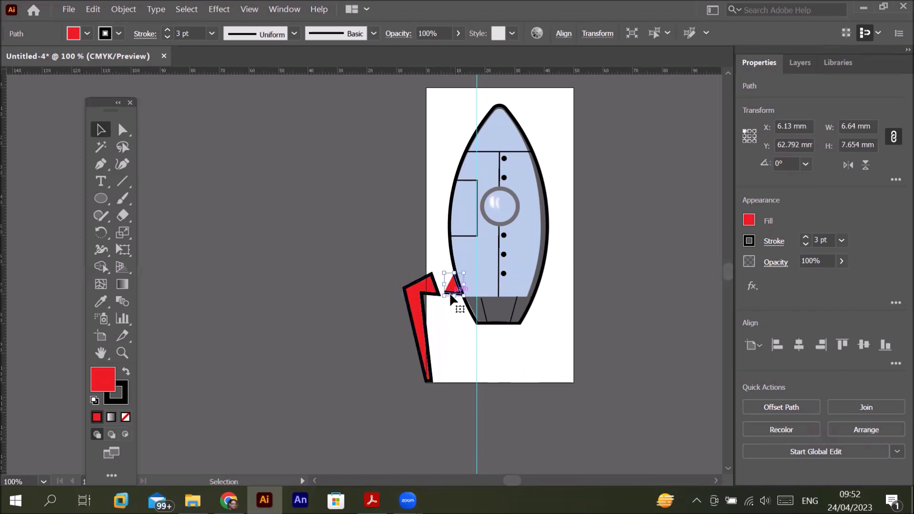
pyautogui.press('Delete')
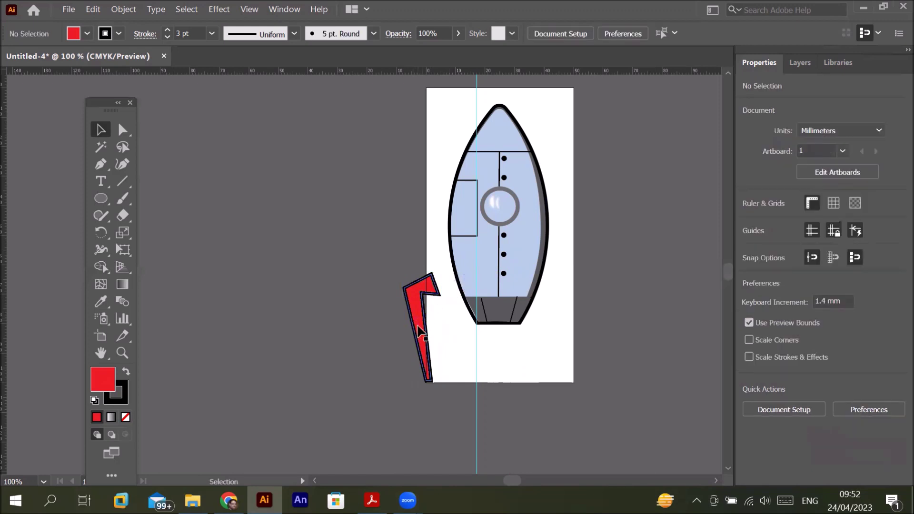
pyautogui.click(418, 327)
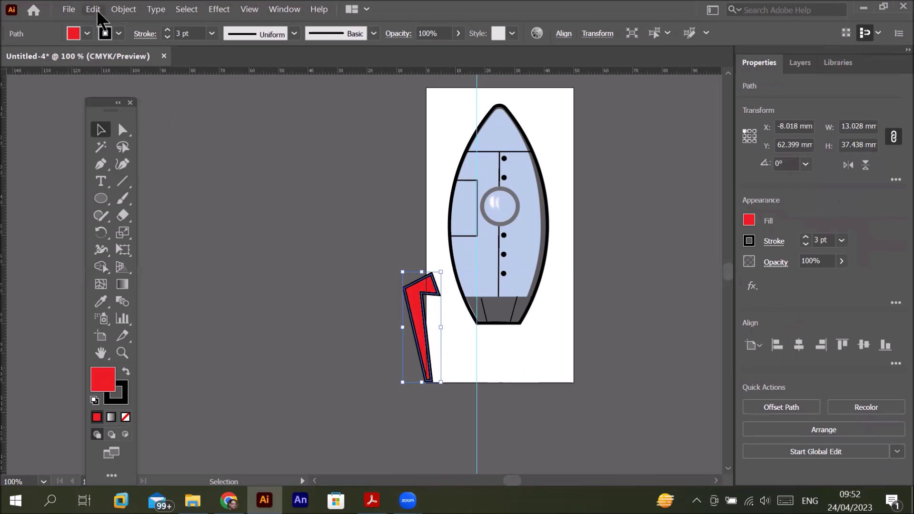
# Step: Paste a copy of the red fin in front and move it to the rocket's right side
pyautogui.click(93, 9)
pyautogui.click(103, 71)
pyautogui.click(91, 9)
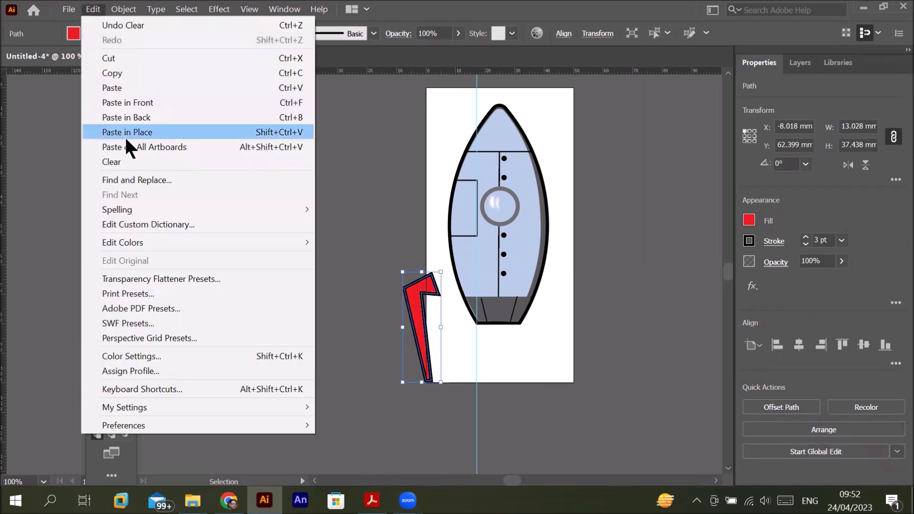
pyautogui.click(151, 103)
pyautogui.moveTo(422, 343); pyautogui.dragTo(555, 343)
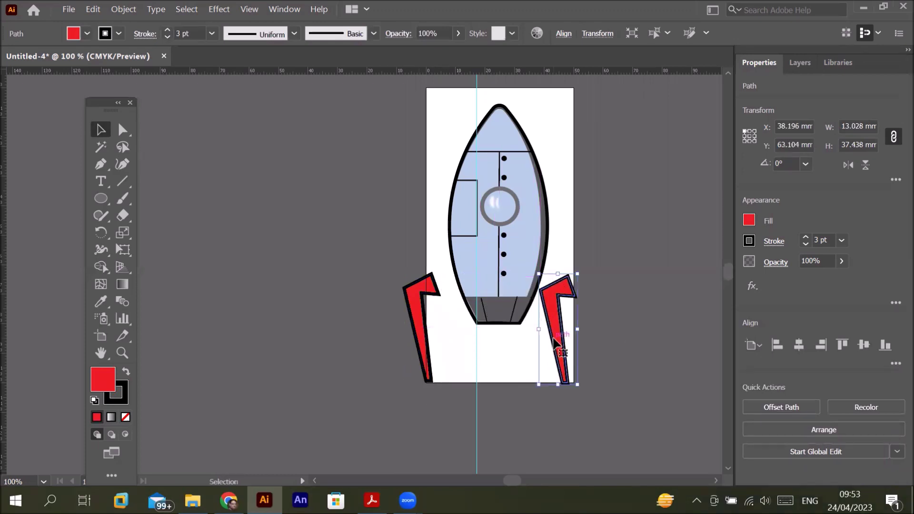
# Step: Reflect the right fin vertically as a copy and tuck both fins against the rocket body
pyautogui.rightClick(555, 341)
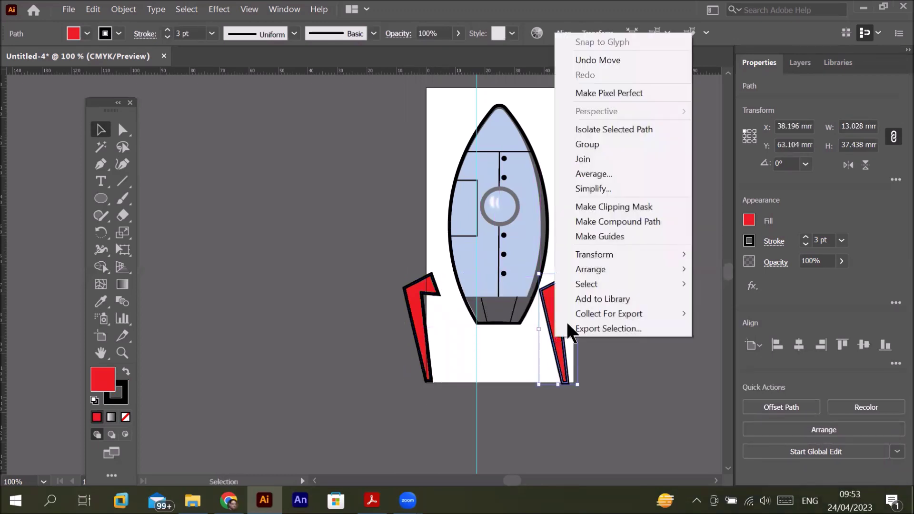
pyautogui.moveTo(594, 254)
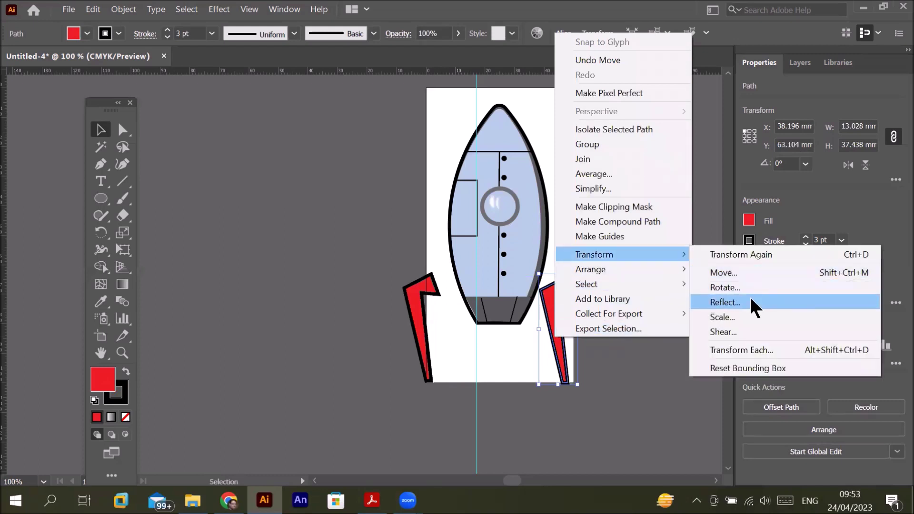
pyautogui.click(751, 305)
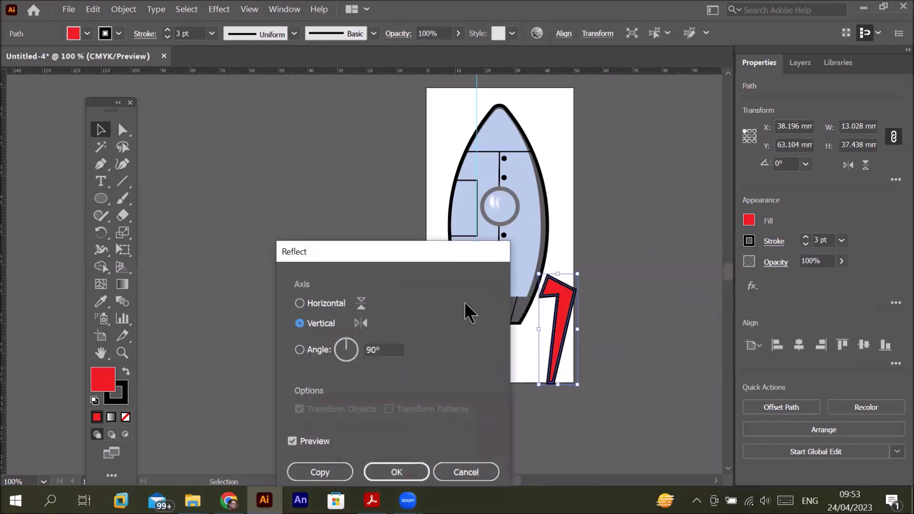
pyautogui.click(393, 469)
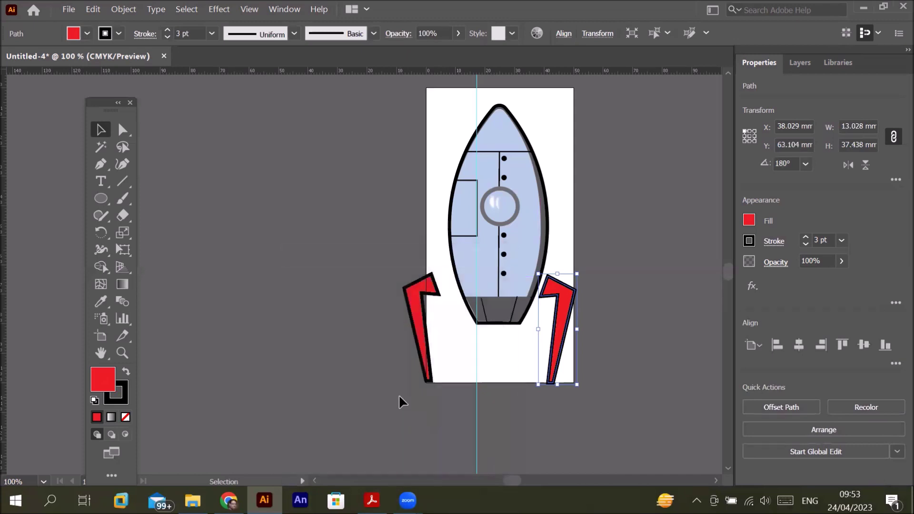
pyautogui.moveTo(430, 358); pyautogui.dragTo(446, 357)
pyautogui.moveTo(562, 354); pyautogui.dragTo(550, 351)
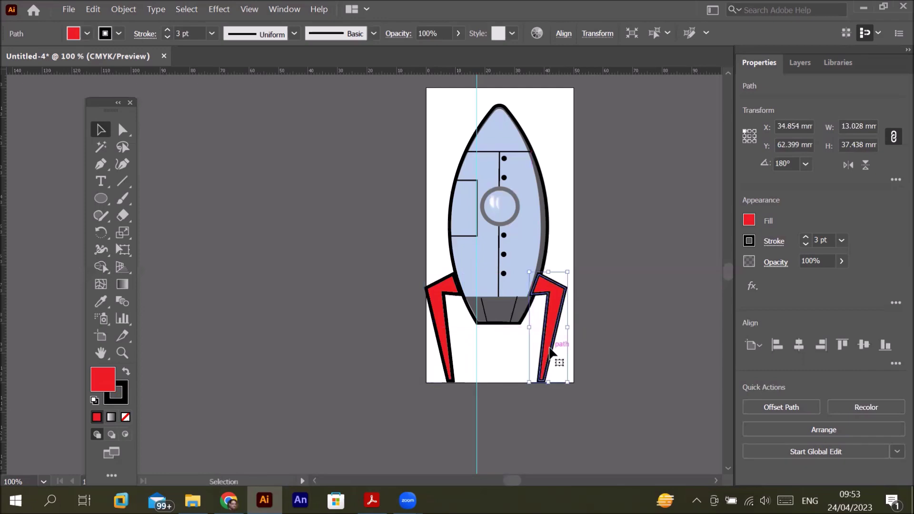
pyautogui.click(372, 500)
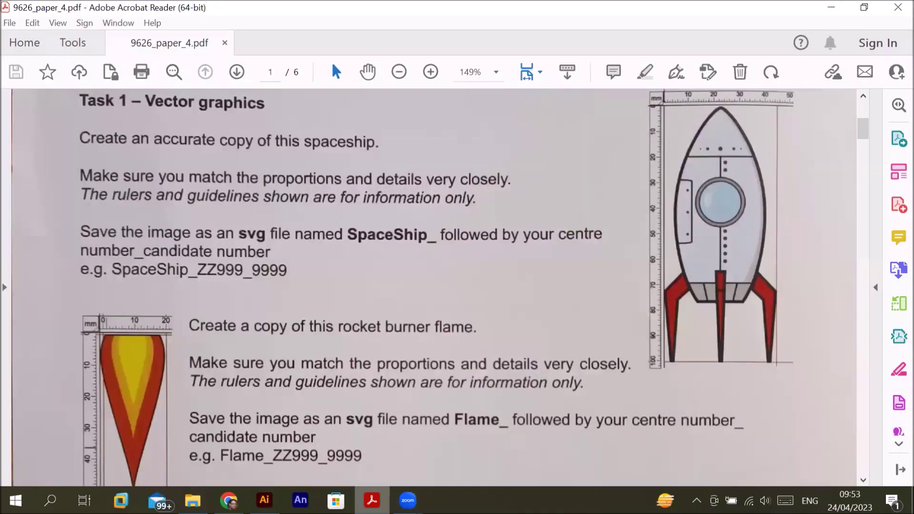
# Step: Put away the reference PDF and switch to the Rectangle Tool
pyautogui.click(372, 500)
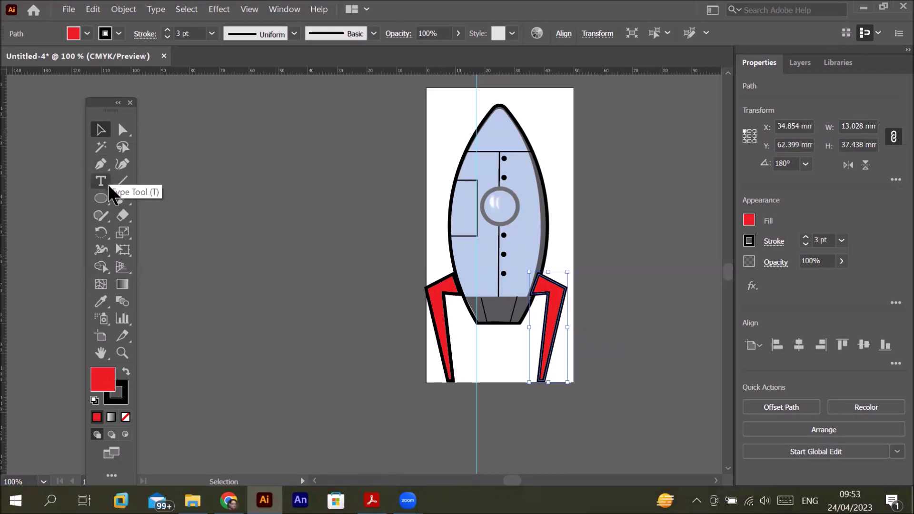
pyautogui.click(103, 202)
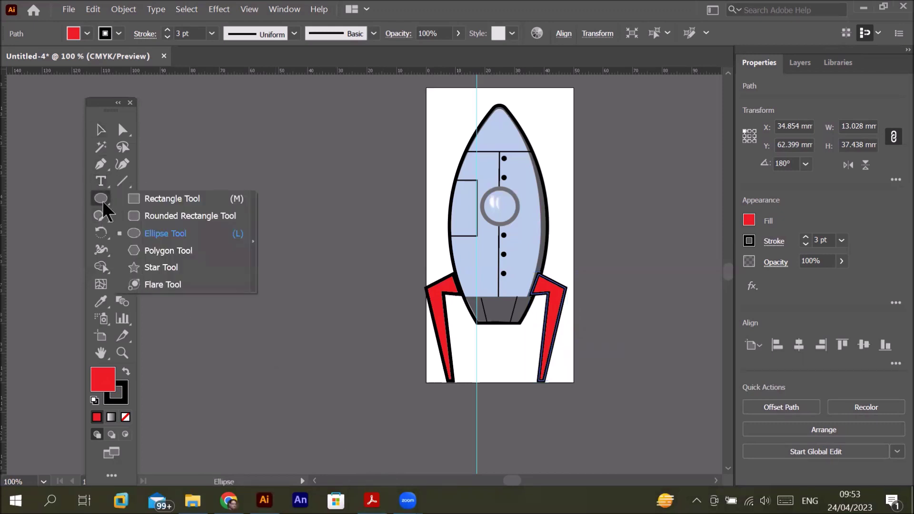
pyautogui.click(171, 198)
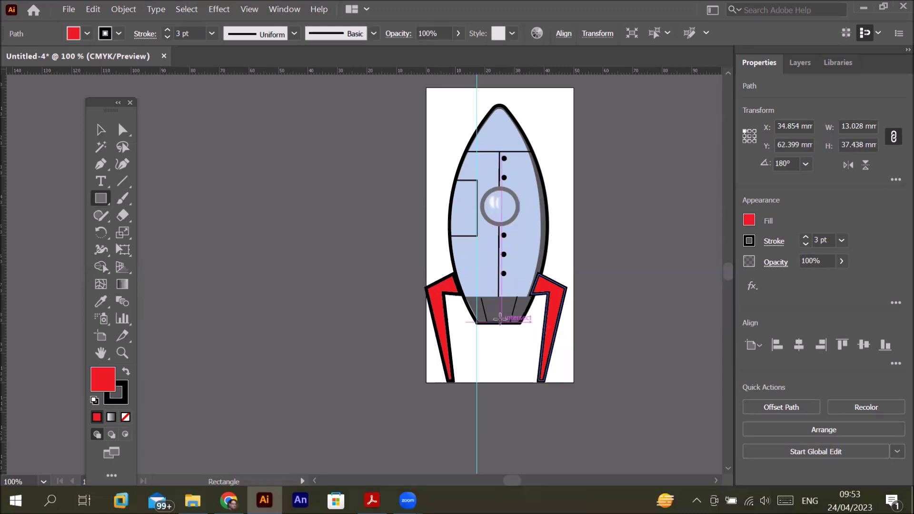
# Step: Draw a red bar below the rocket base and pull its bottom corners together into a point
pyautogui.moveTo(491, 316); pyautogui.dragTo(508, 382)
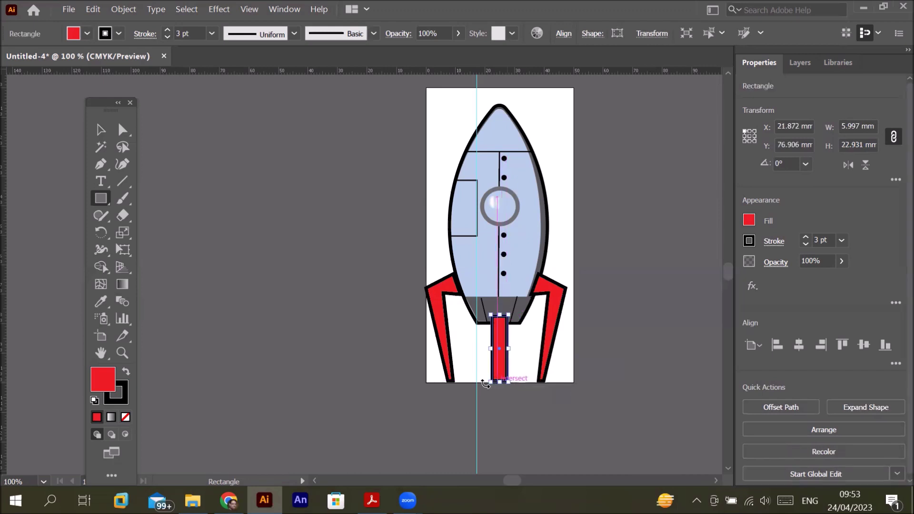
pyautogui.click(124, 129)
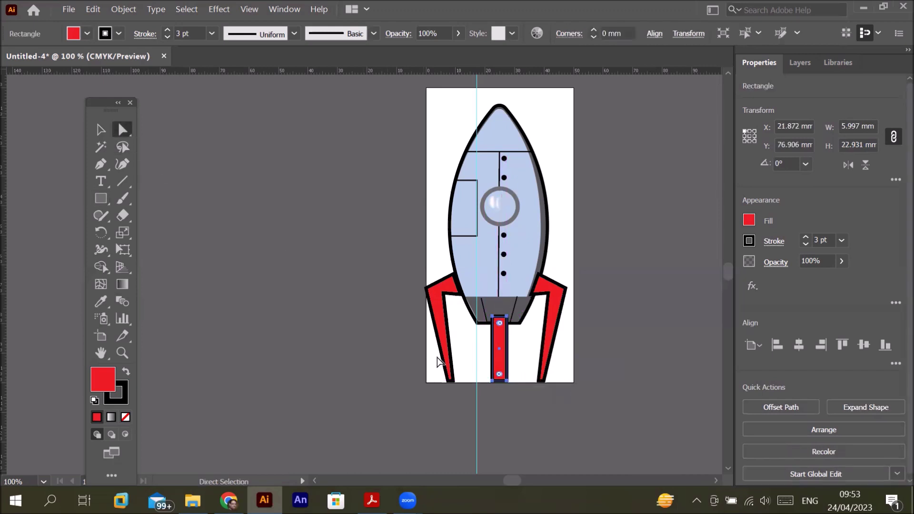
pyautogui.click(493, 382)
pyautogui.moveTo(493, 382); pyautogui.dragTo(504, 382)
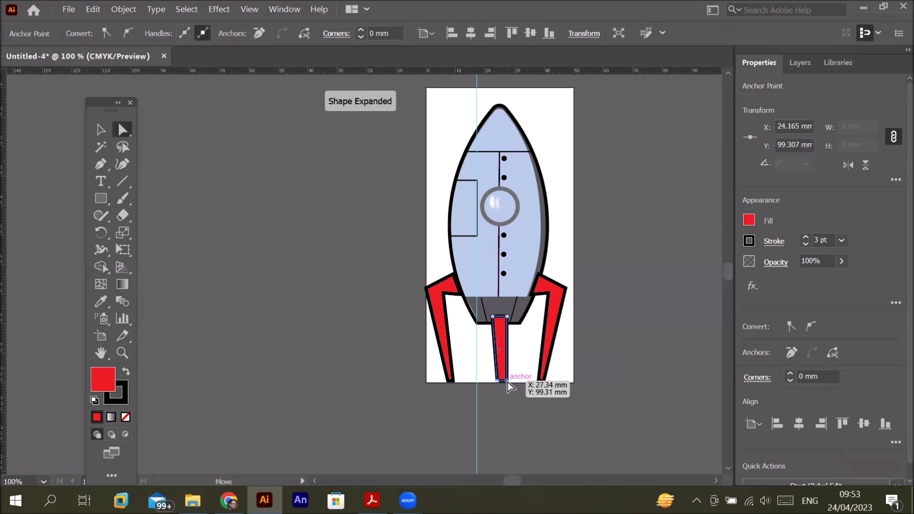
pyautogui.moveTo(504, 381); pyautogui.dragTo(503, 382)
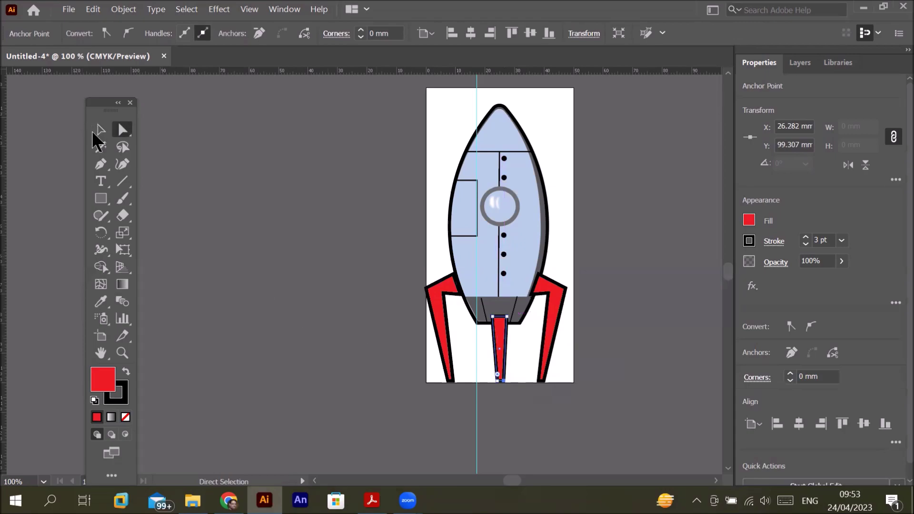
pyautogui.click(372, 500)
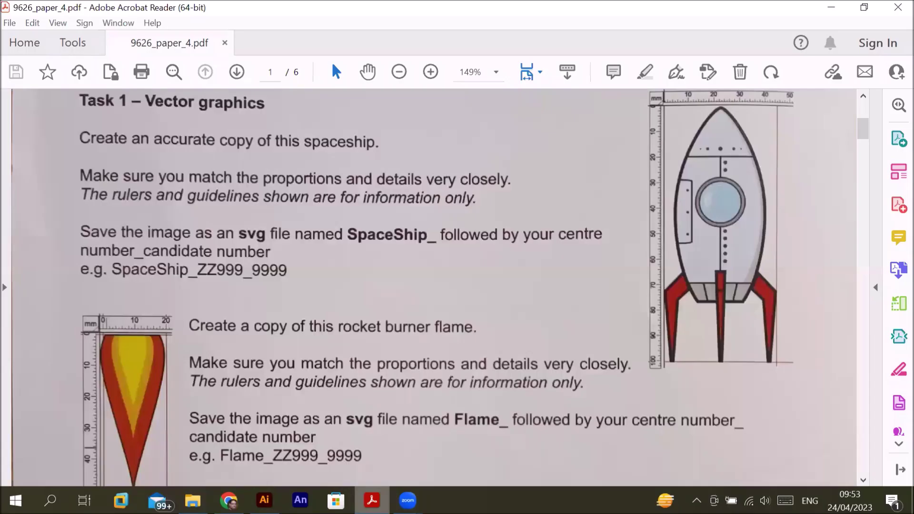
pyautogui.click(264, 500)
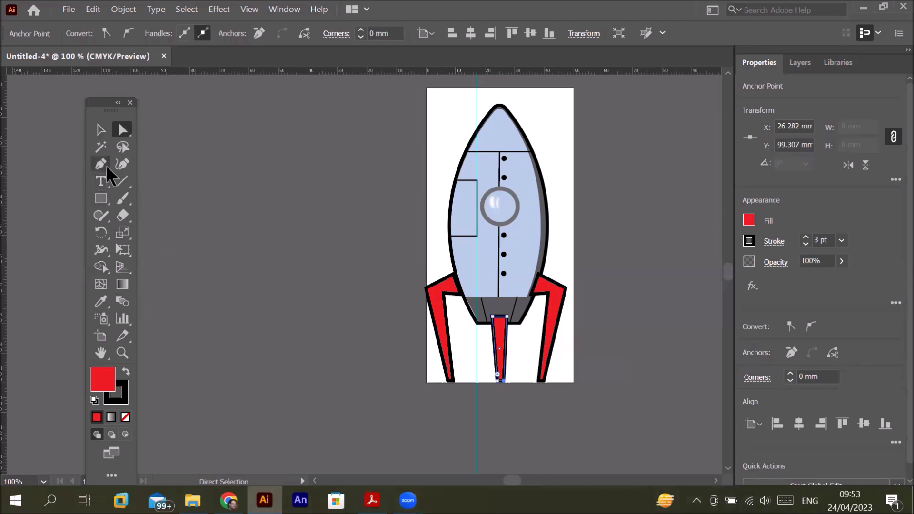
# Step: Drag the red bar's two top anchors up into the rocket body, then view the reference PDF
pyautogui.click(506, 317)
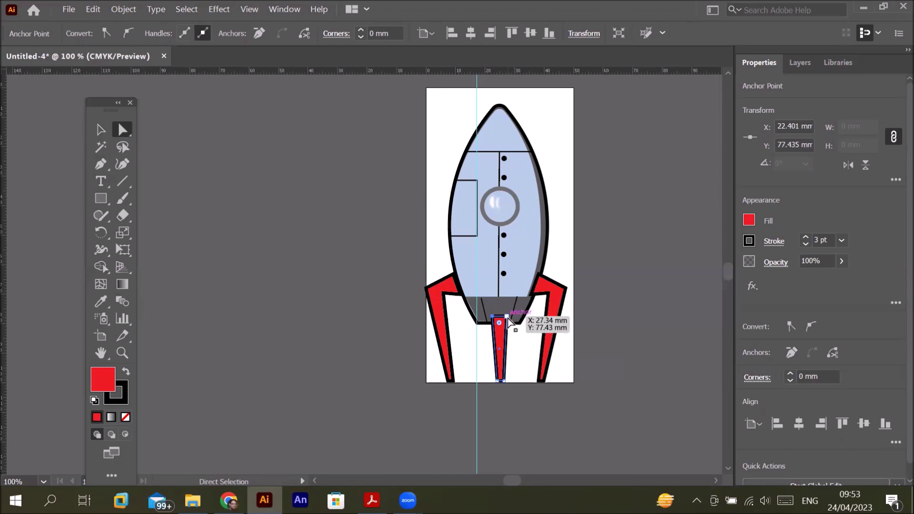
pyautogui.keyDown('shift'); pyautogui.click(508, 320); pyautogui.keyUp('shift')
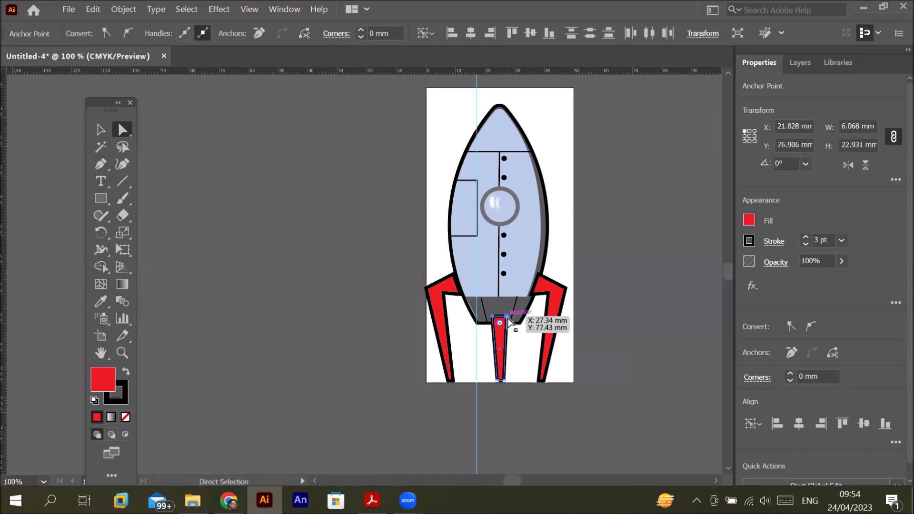
pyautogui.moveTo(508, 322); pyautogui.dragTo(507, 287)
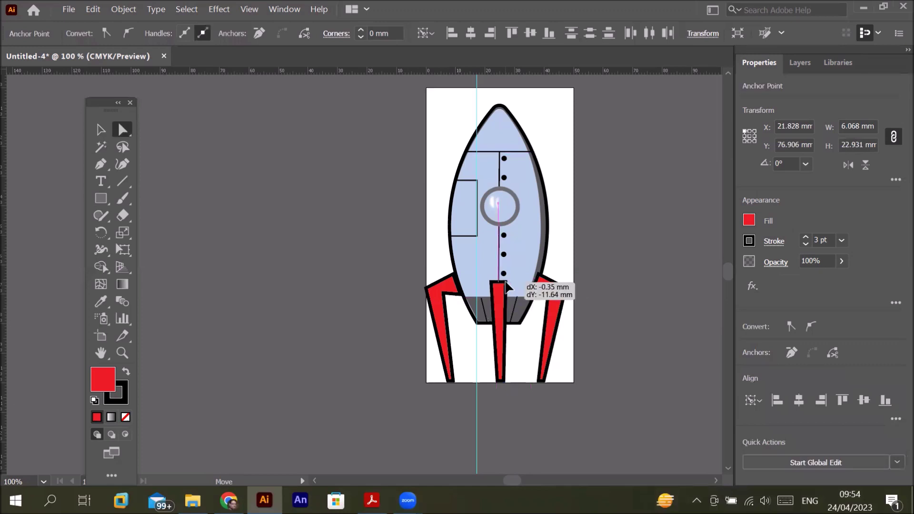
pyautogui.moveTo(506, 283); pyautogui.dragTo(506, 283)
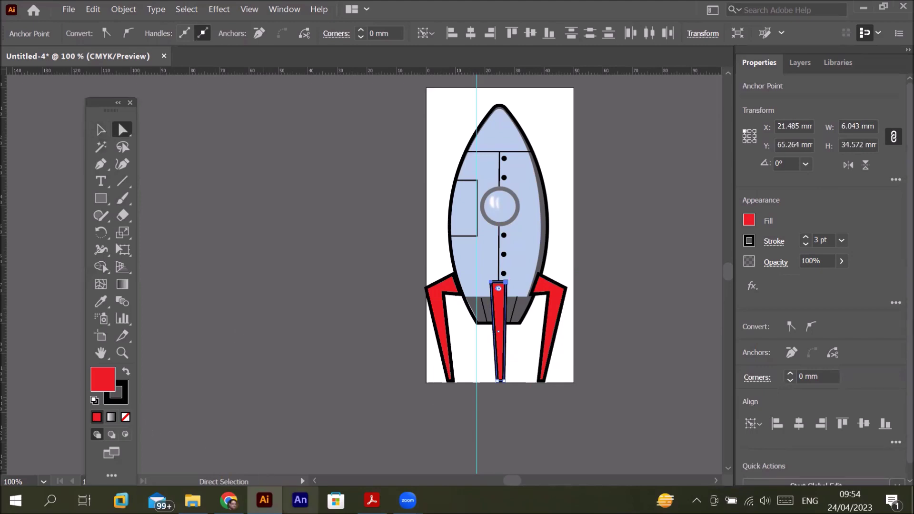
pyautogui.click(371, 500)
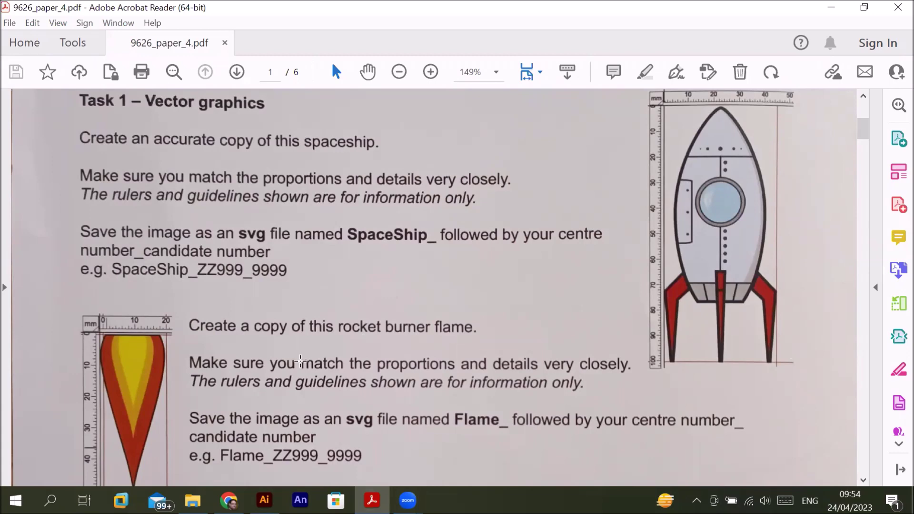
# Step: Scroll further down the task paper in Acrobat Reader
pyautogui.click(862, 481)
pyautogui.moveTo(861, 481); pyautogui.dragTo(862, 480)
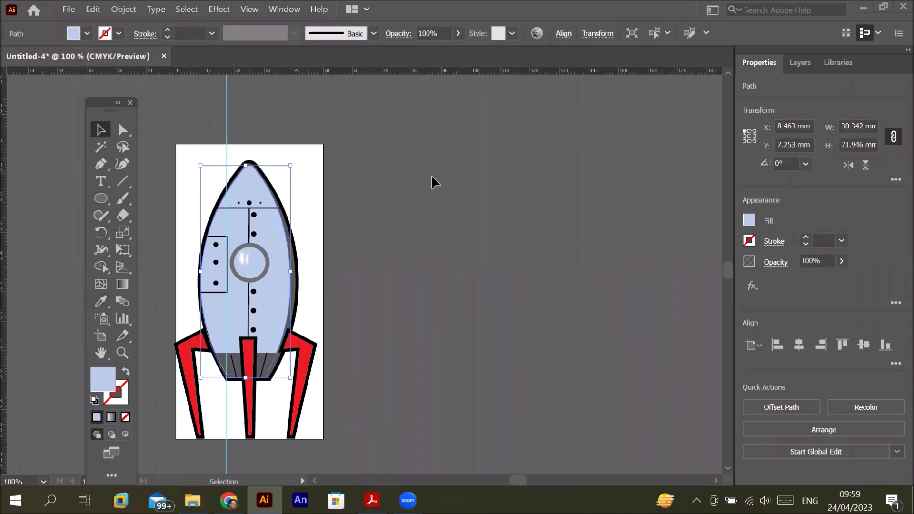
# Step: Add a second 50 × 100 mm artboard to the right of the spaceship's artboard
pyautogui.click(99, 334)
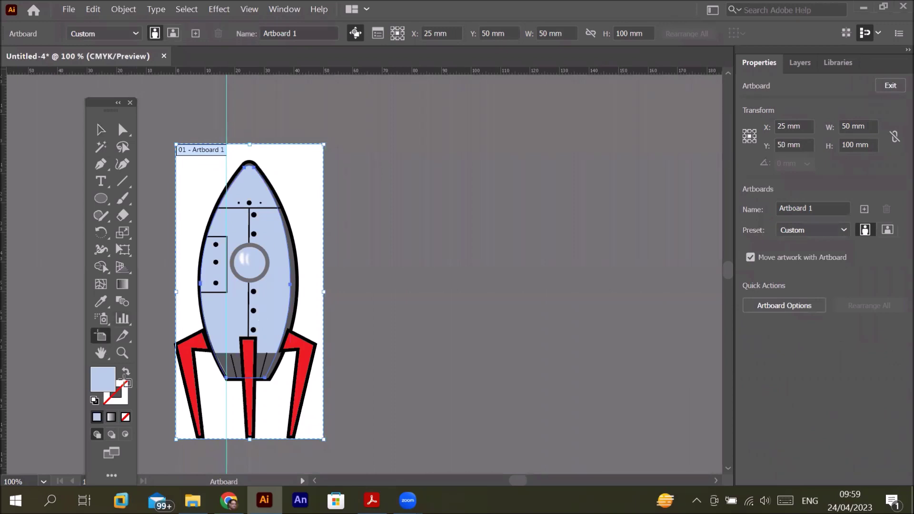
pyautogui.click(195, 34)
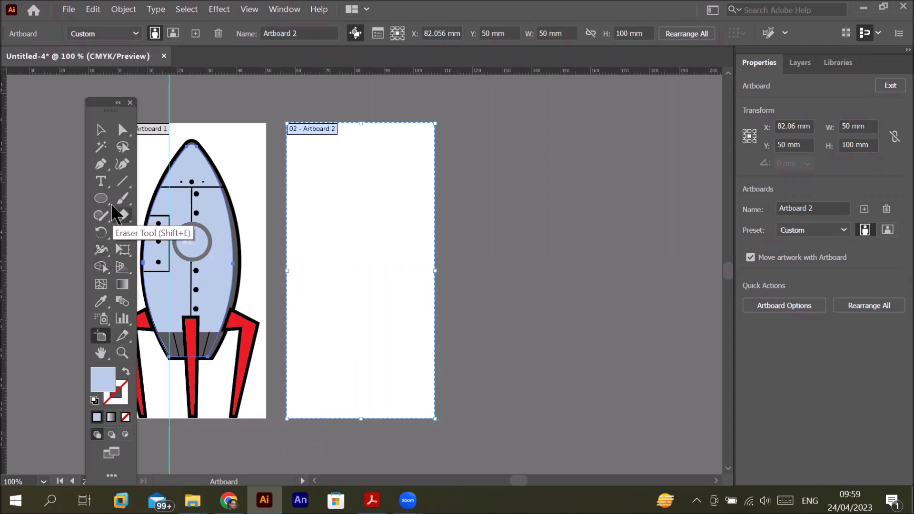
pyautogui.click(101, 165)
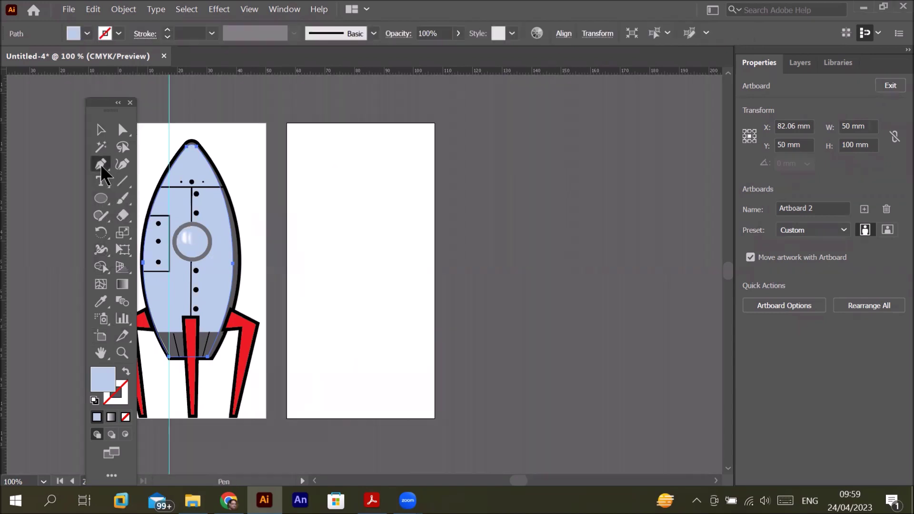
# Step: Draw a four-point flame with a straight right edge and bottom point on Artboard 2, filled red
pyautogui.click(360, 130)
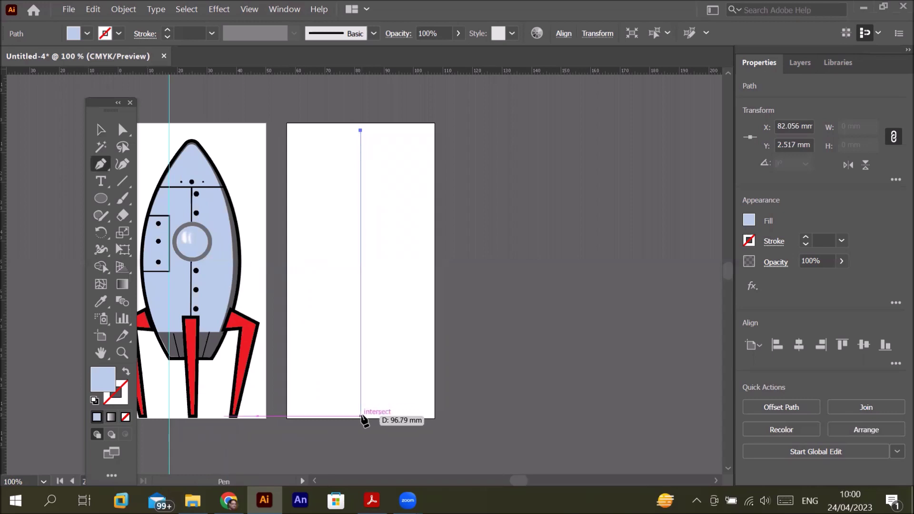
pyautogui.click(360, 416)
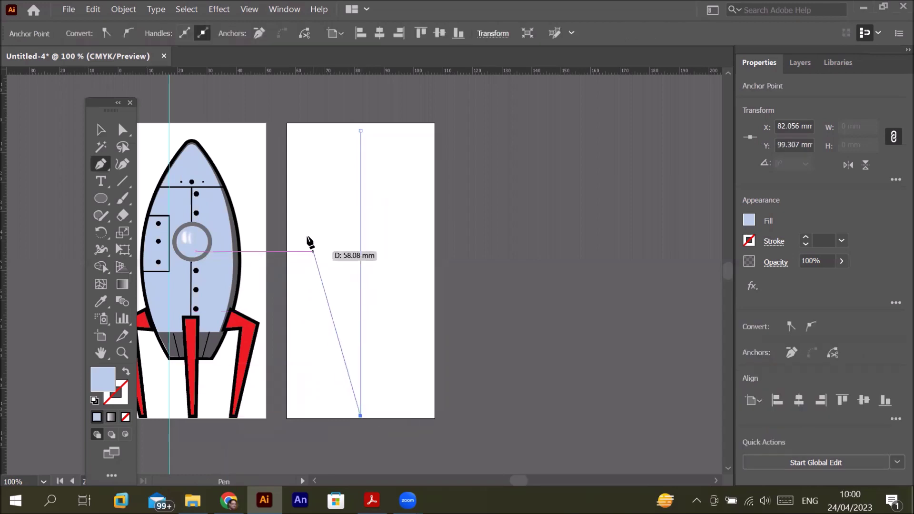
pyautogui.click(295, 196)
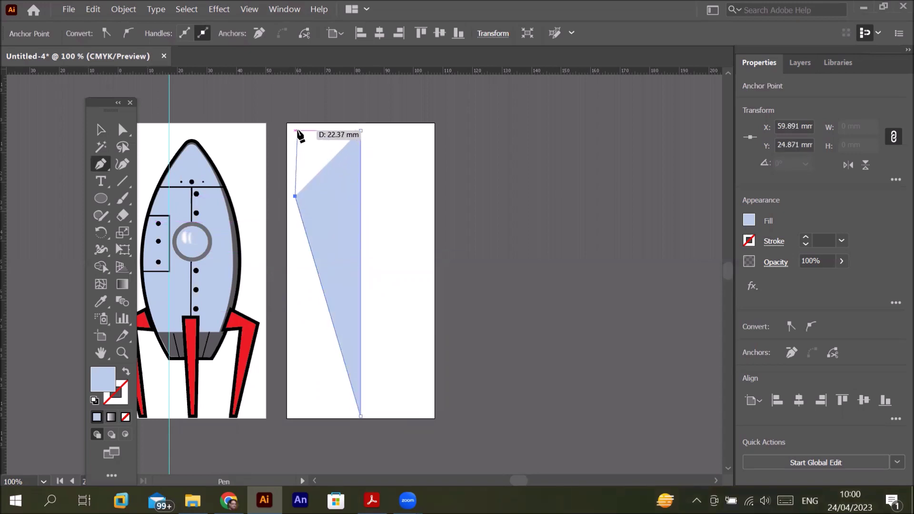
pyautogui.click(296, 130)
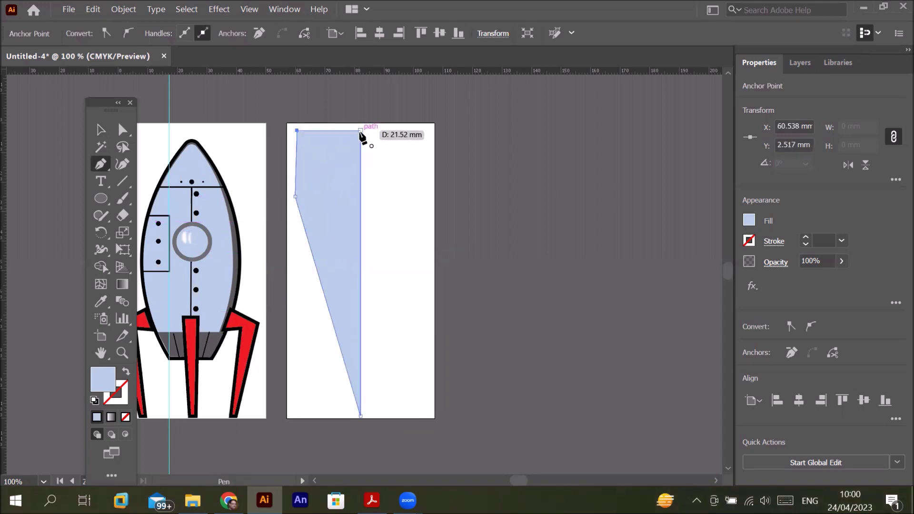
pyautogui.click(360, 130)
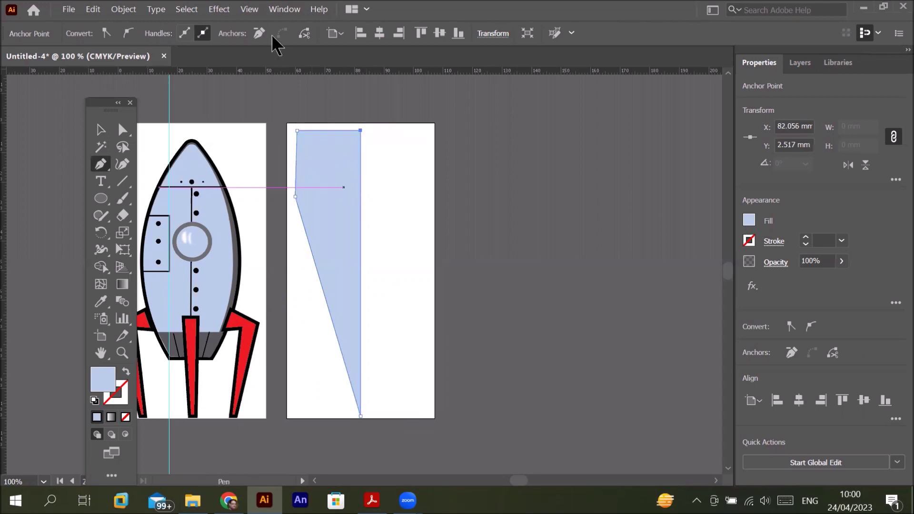
pyautogui.click(749, 219)
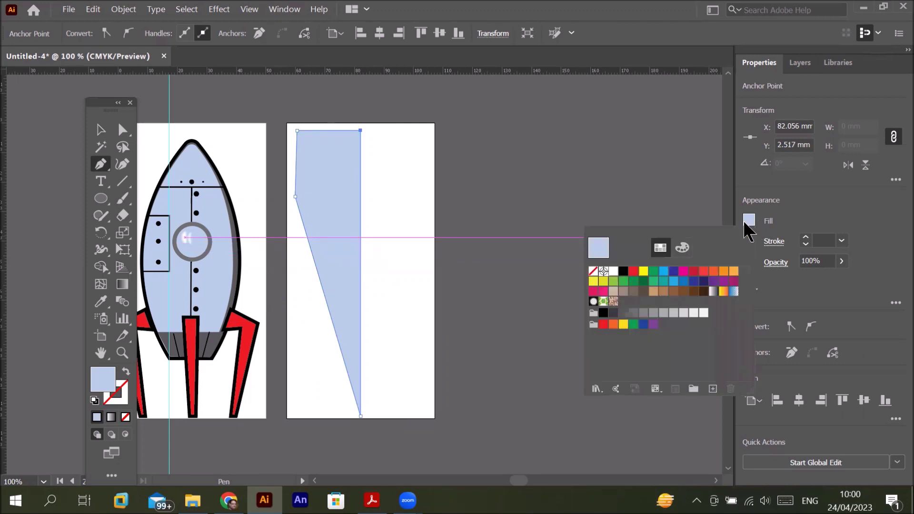
pyautogui.click(633, 271)
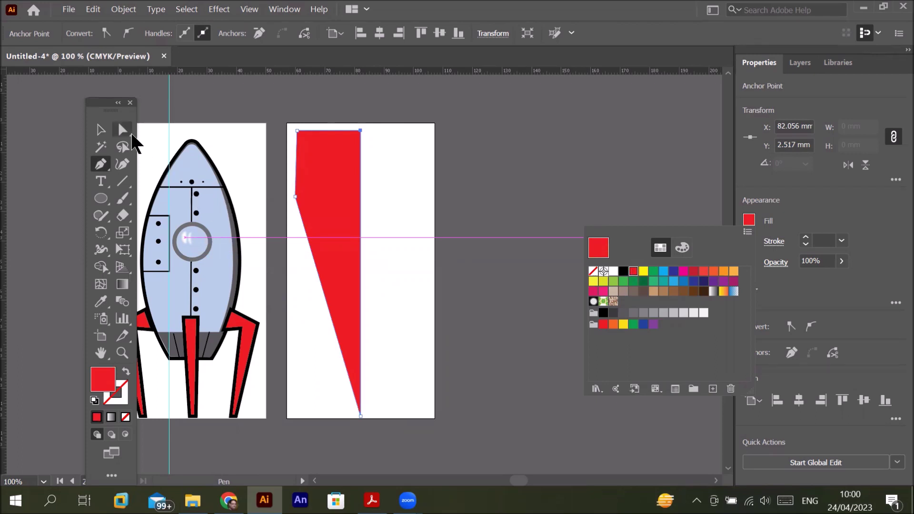
pyautogui.press('Escape')
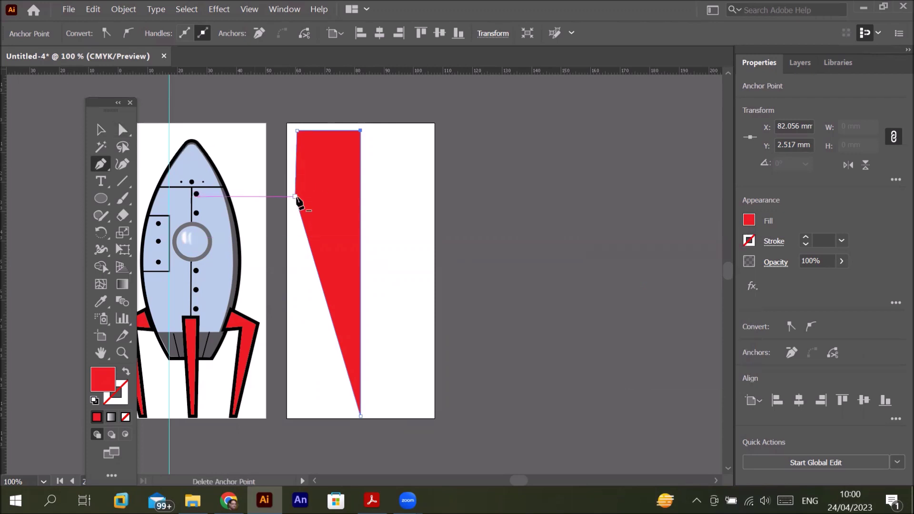
pyautogui.click(124, 130)
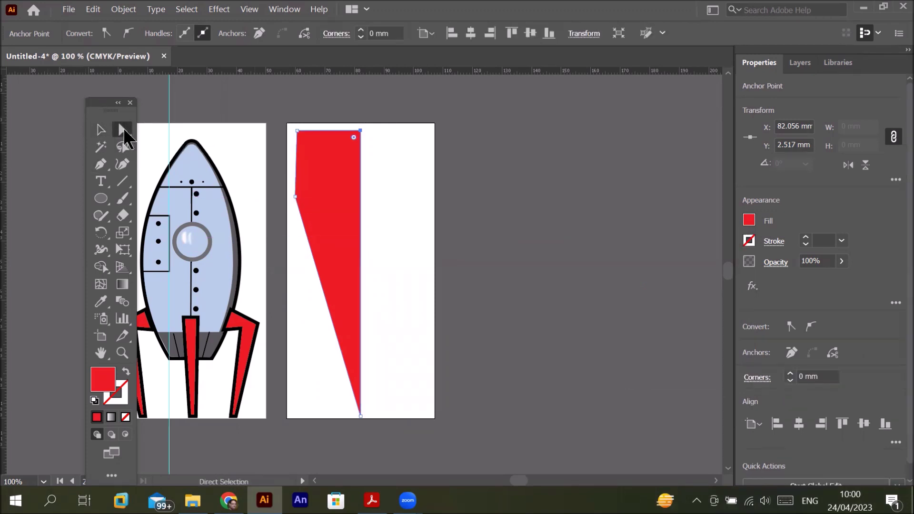
# Step: Round the red half-flame's left anchor into a smooth curve, checking the PDF flame reference
pyautogui.click(296, 198)
pyautogui.moveTo(305, 196)
pyautogui.mouseDown()
pyautogui.moveTo(426, 210)
pyautogui.moveTo(511, 195)
pyautogui.mouseUp()
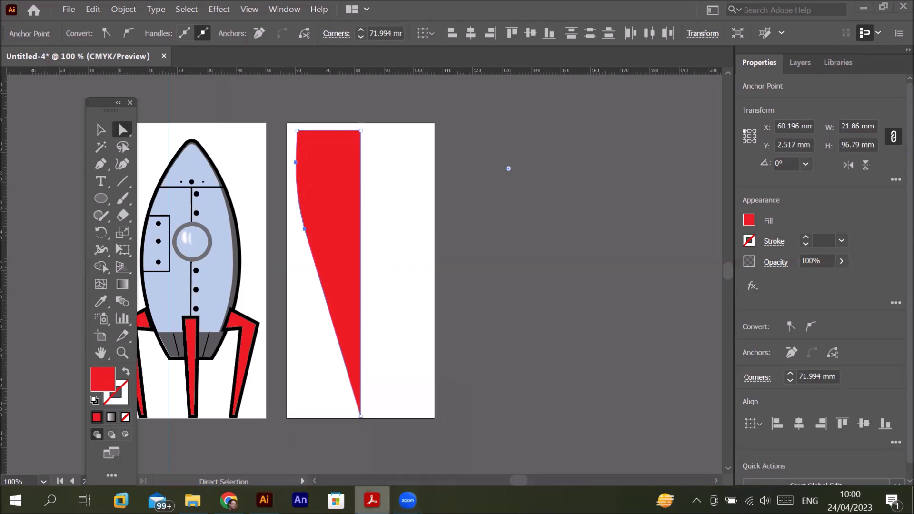
pyautogui.click(372, 500)
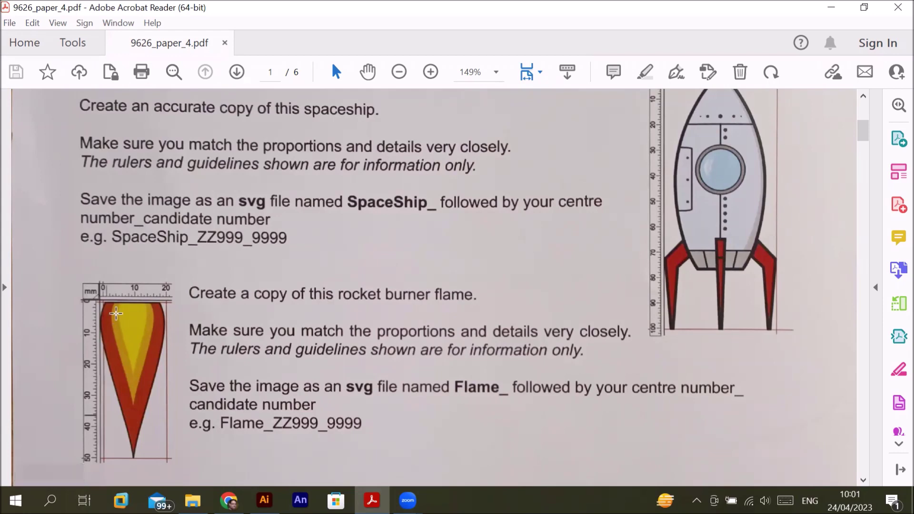
pyautogui.moveTo(264, 500)
pyautogui.click(264, 443)
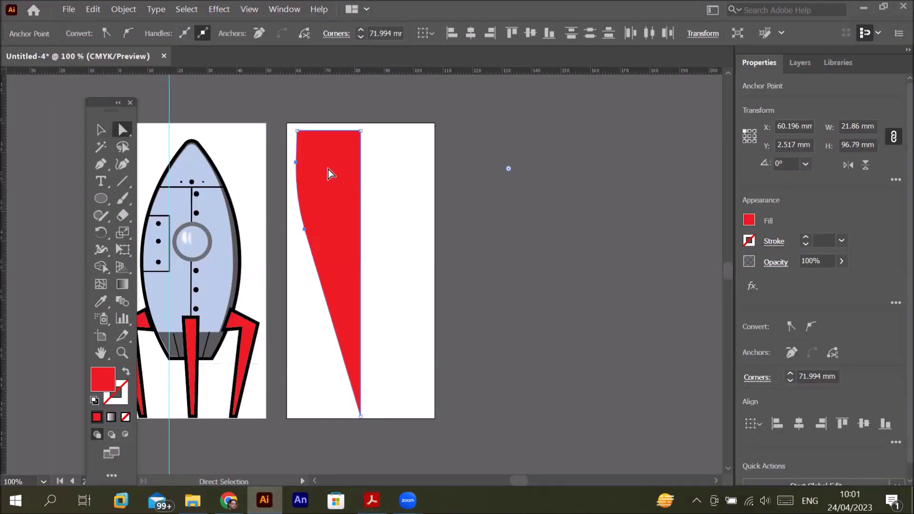
# Step: Make a vertically reflected copy of the red half-flame
pyautogui.click(100, 130)
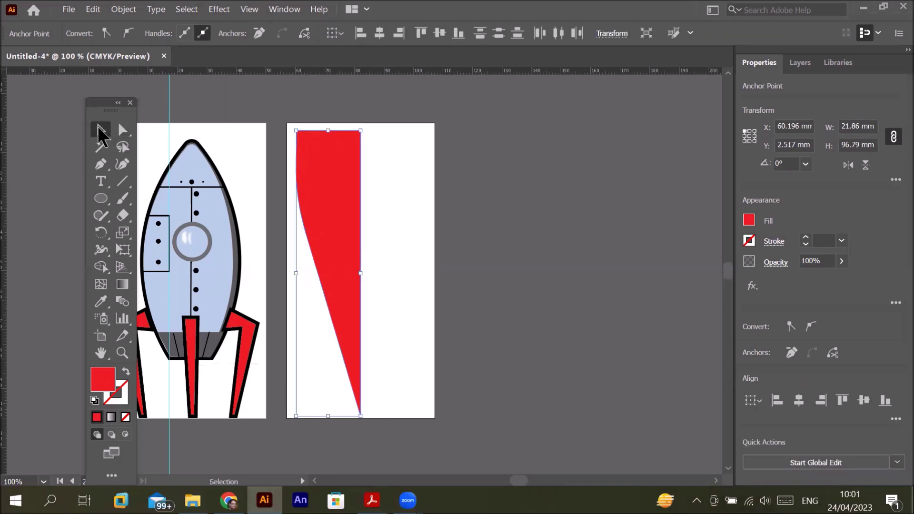
pyautogui.click(335, 201)
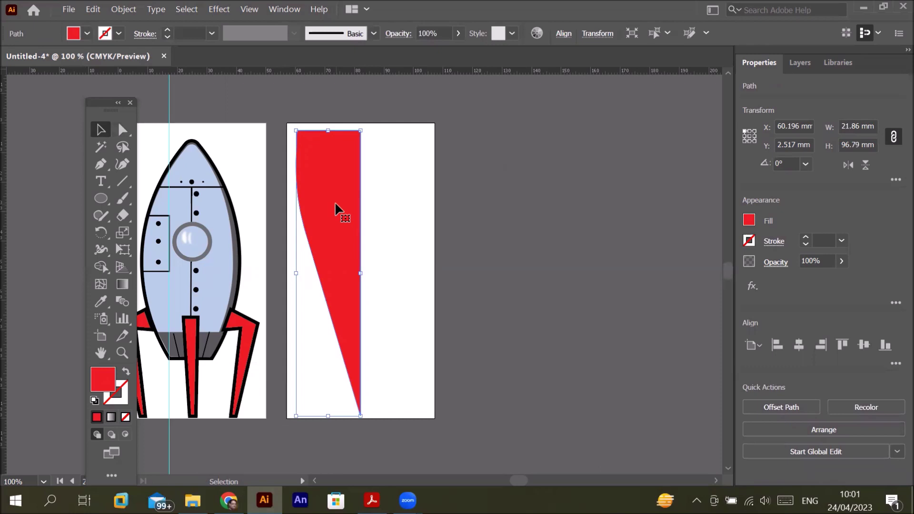
pyautogui.rightClick(335, 203)
pyautogui.moveTo(400, 404)
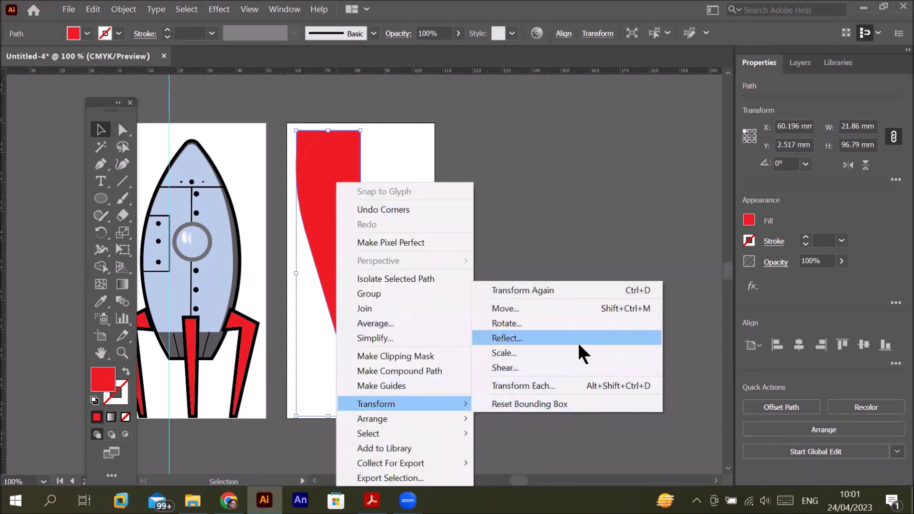
pyautogui.click(579, 342)
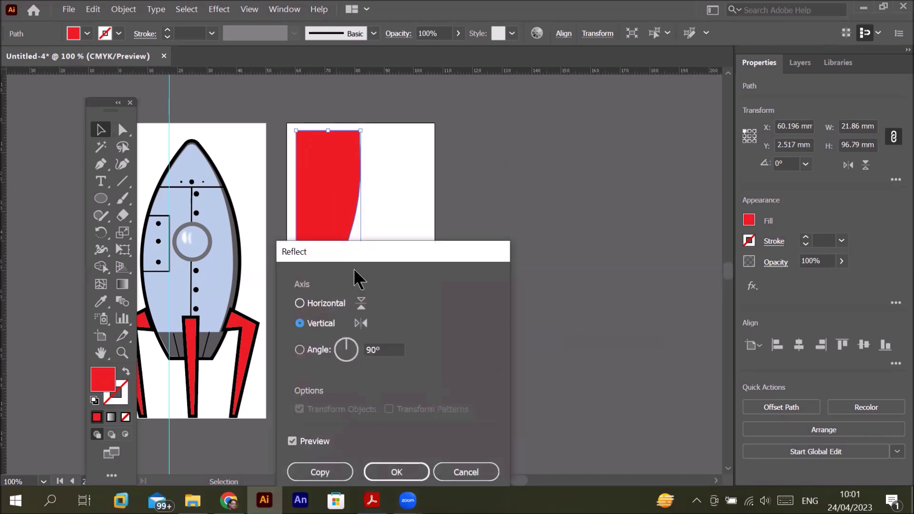
pyautogui.moveTo(361, 251); pyautogui.dragTo(609, 162)
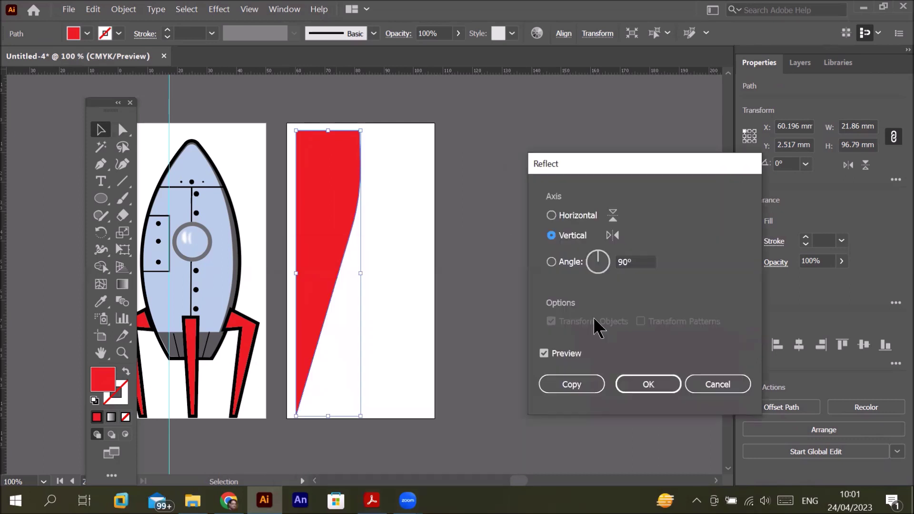
pyautogui.click(572, 392)
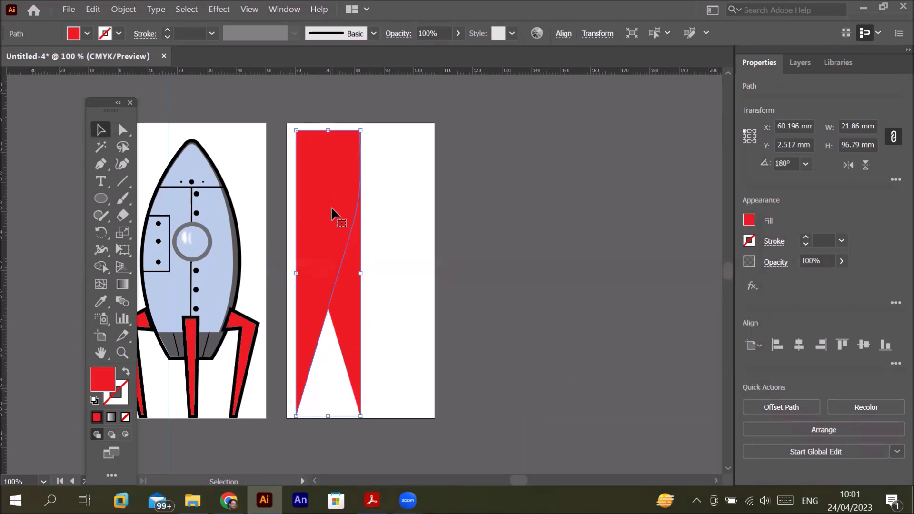
# Step: Slide the mirrored copy against the original and marquee-select both halves
pyautogui.moveTo(330, 207); pyautogui.dragTo(396, 207)
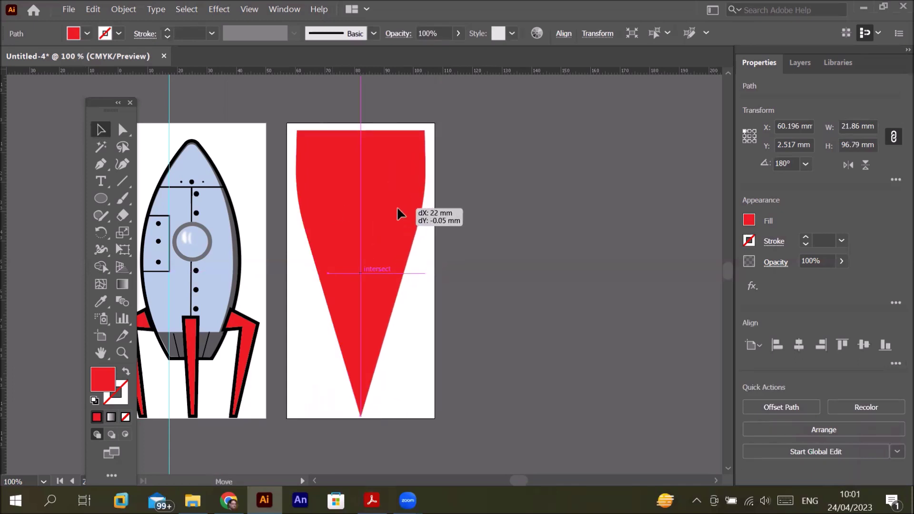
pyautogui.moveTo(396, 207); pyautogui.dragTo(396, 206)
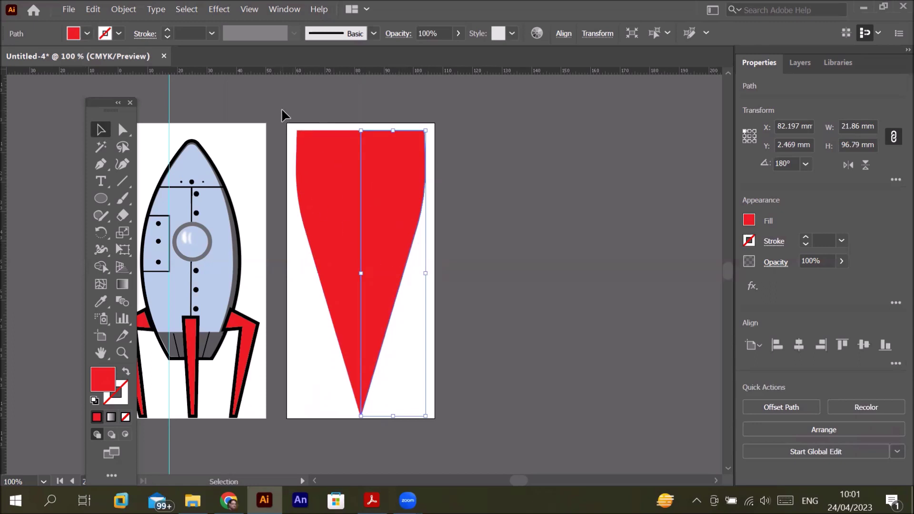
pyautogui.moveTo(282, 117); pyautogui.dragTo(463, 447)
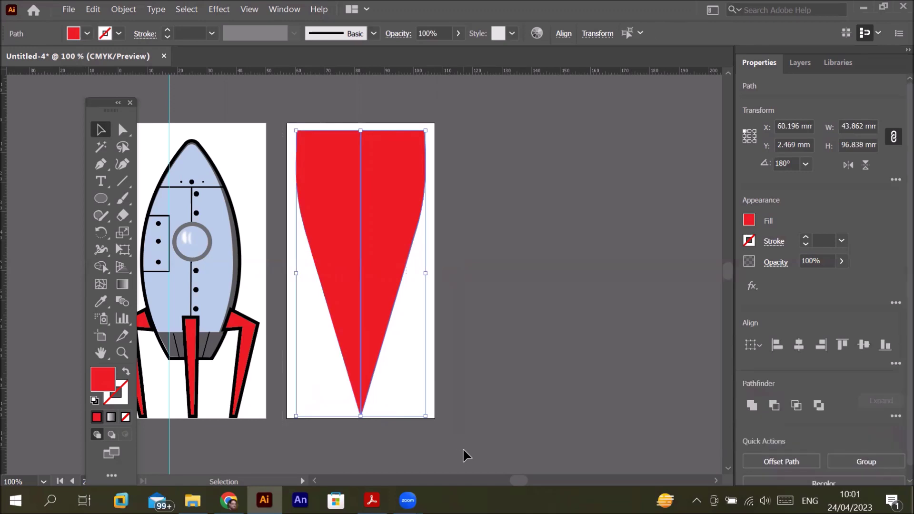
# Step: Try merging the halves with Shape Builder, then undo and reposition the mirrored half
pyautogui.click(106, 266)
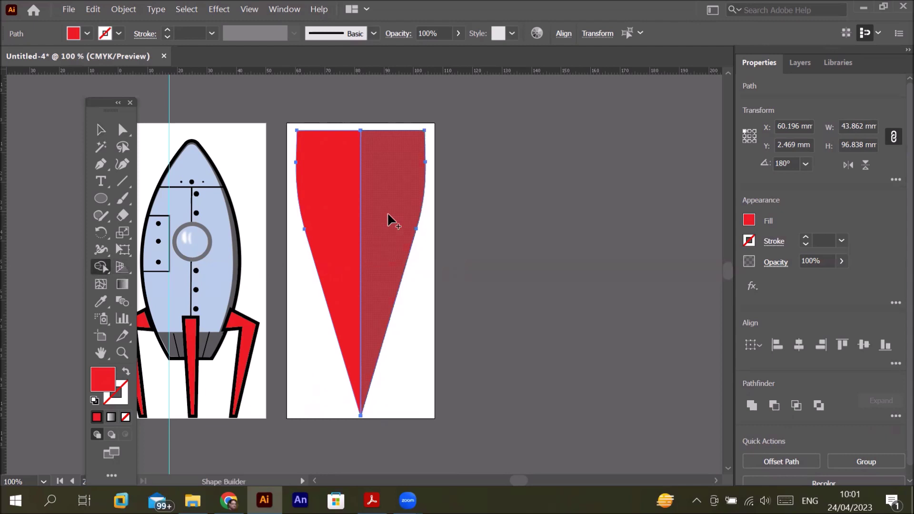
pyautogui.moveTo(387, 212); pyautogui.dragTo(341, 218)
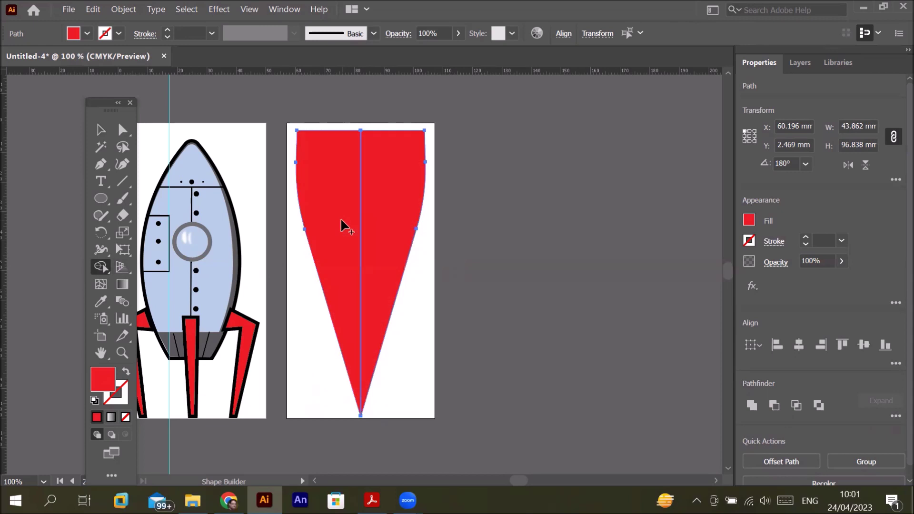
pyautogui.click(101, 130)
pyautogui.click(510, 232)
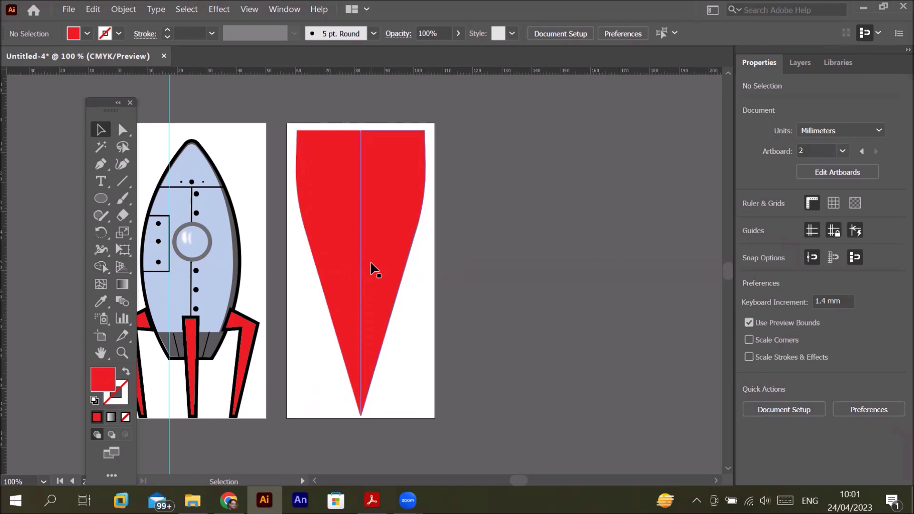
pyautogui.hotkey('ctrl', 'z')
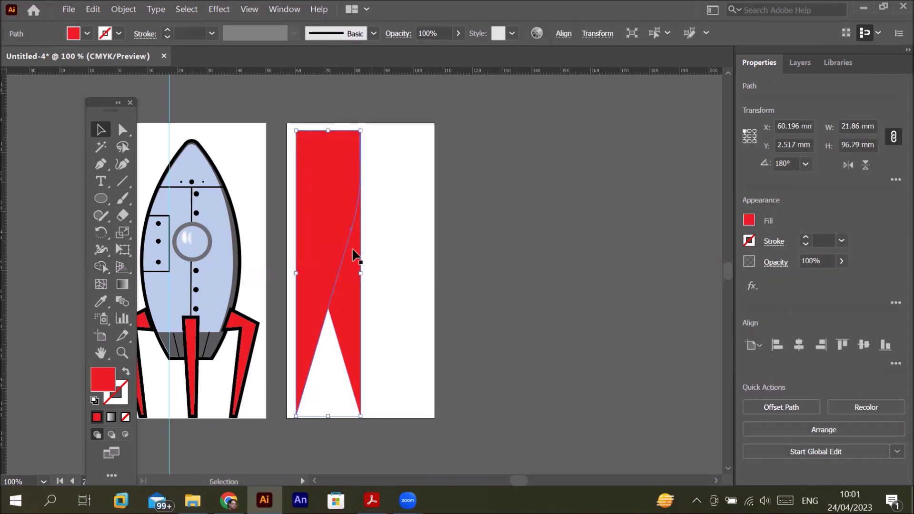
pyautogui.moveTo(326, 239); pyautogui.dragTo(390, 238)
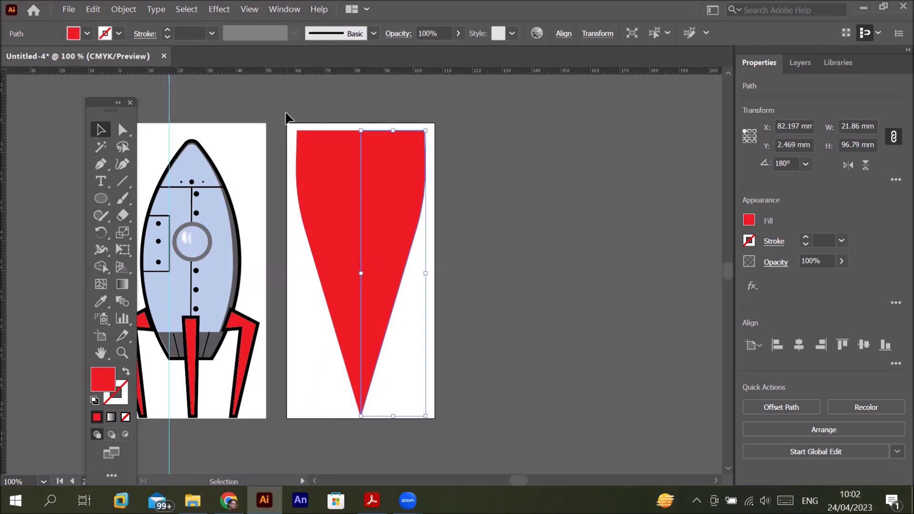
# Step: Select both halves, merge them with Shape Builder and group them into one flame
pyautogui.hotkey('ctrl', 'a')
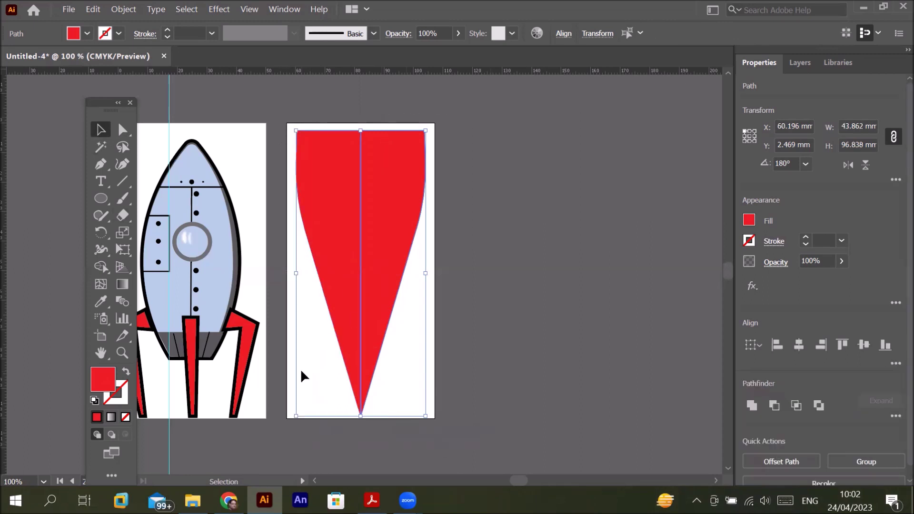
pyautogui.click(99, 268)
pyautogui.moveTo(381, 223); pyautogui.dragTo(316, 228)
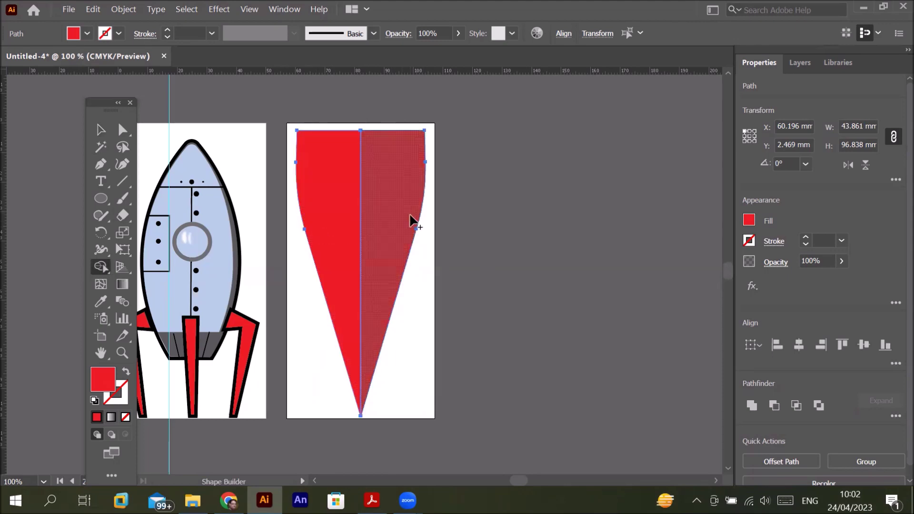
pyautogui.click(752, 408)
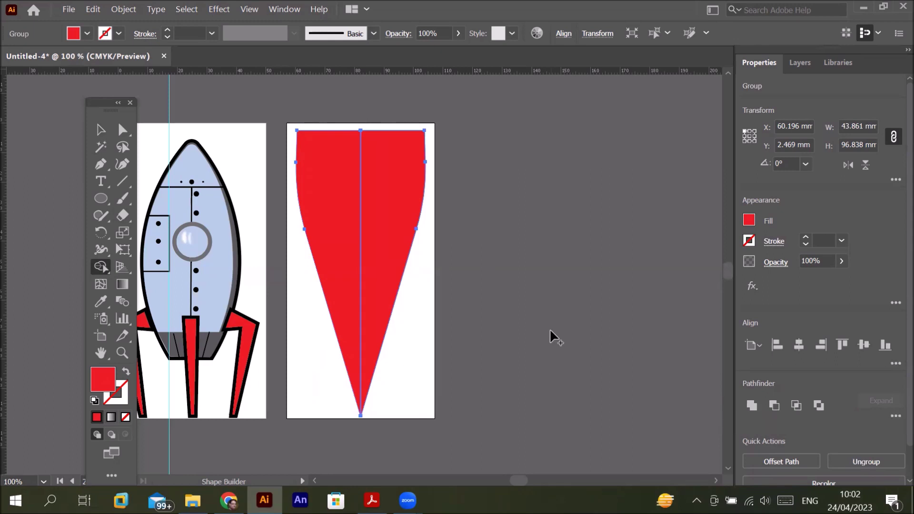
pyautogui.click(101, 130)
pyautogui.click(490, 211)
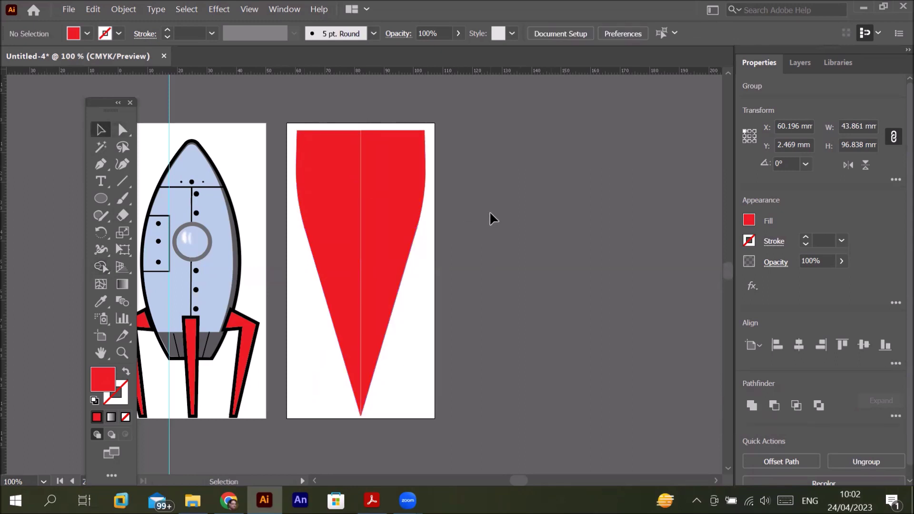
pyautogui.click(395, 210)
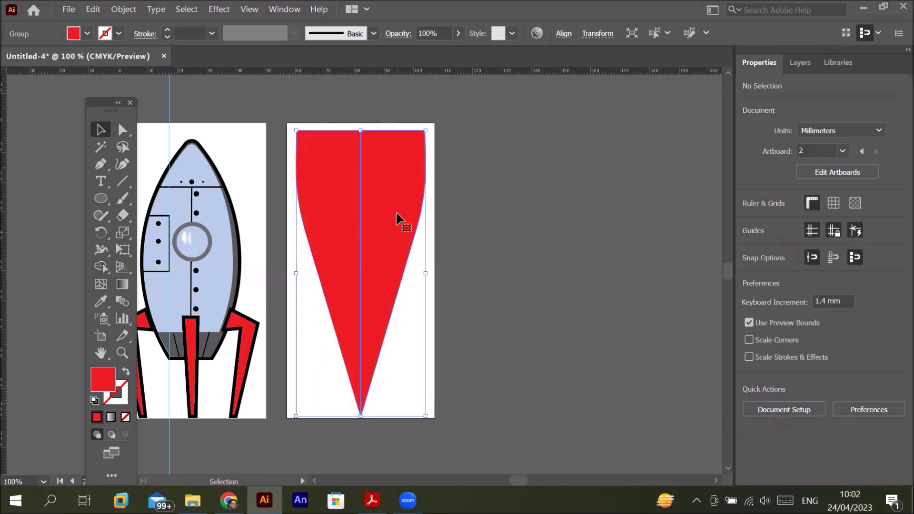
pyautogui.click(474, 227)
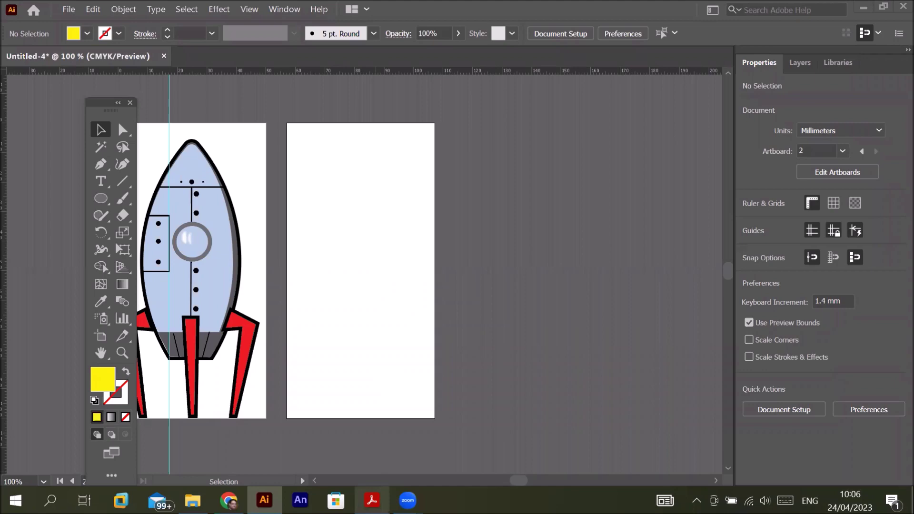
# Step: Bring the Acrobat Reader PDF brief forward to view the flame reference
pyautogui.click(373, 498)
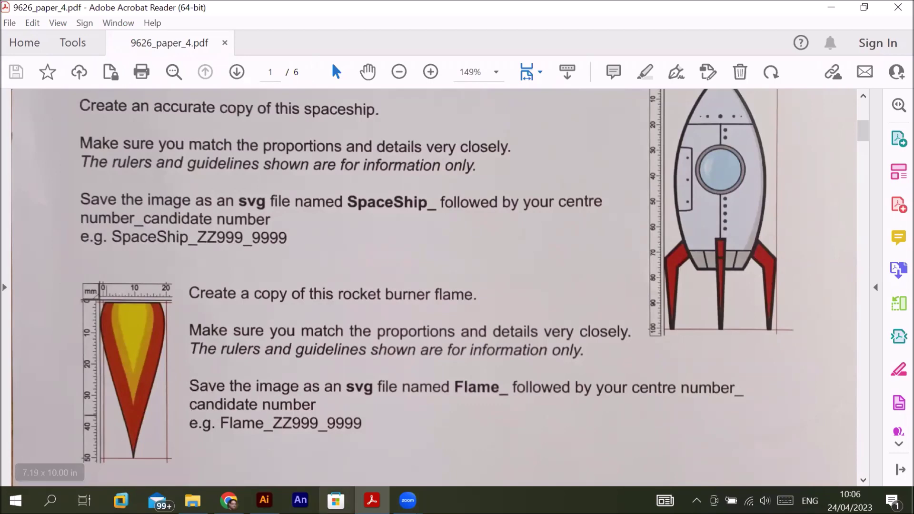
# Step: Switch from the PDF brief back to the Illustrator drawing
pyautogui.click(264, 499)
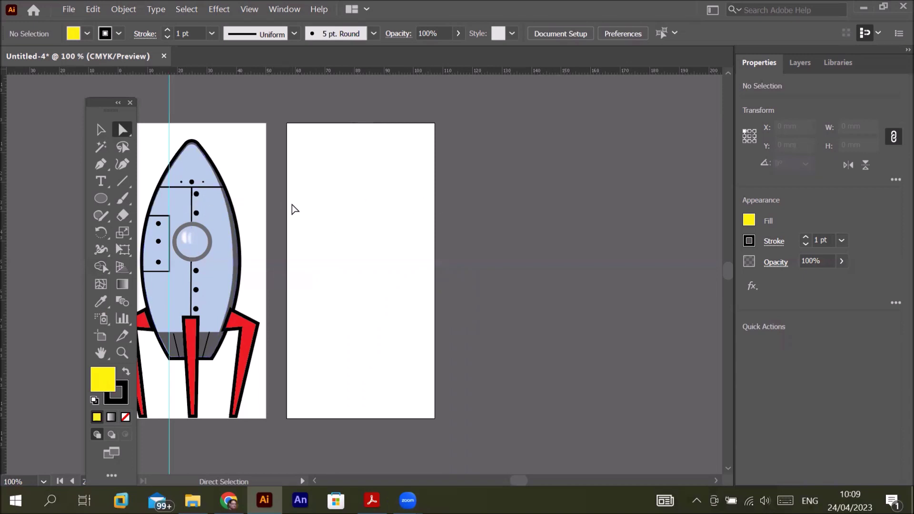
# Step: Add a new artboard, then delete the extra Artboard 4 and scroll back left
pyautogui.click(101, 337)
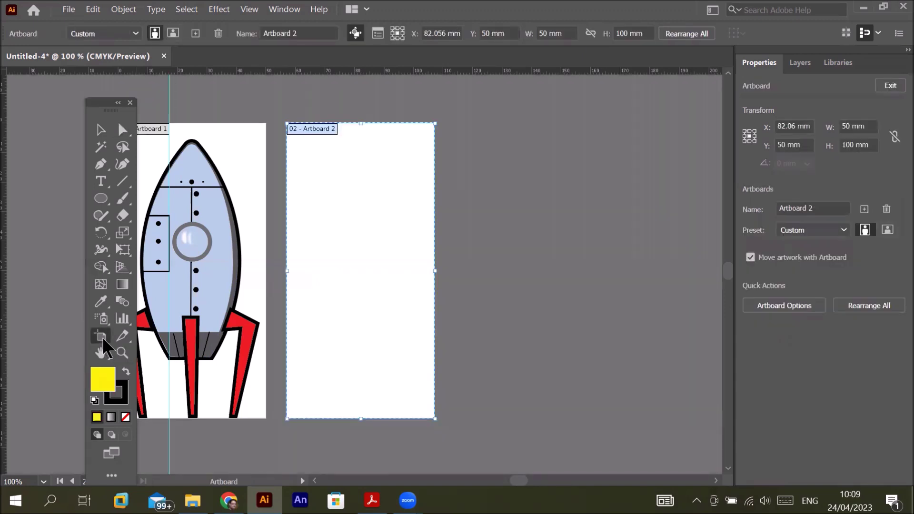
pyautogui.click(195, 34)
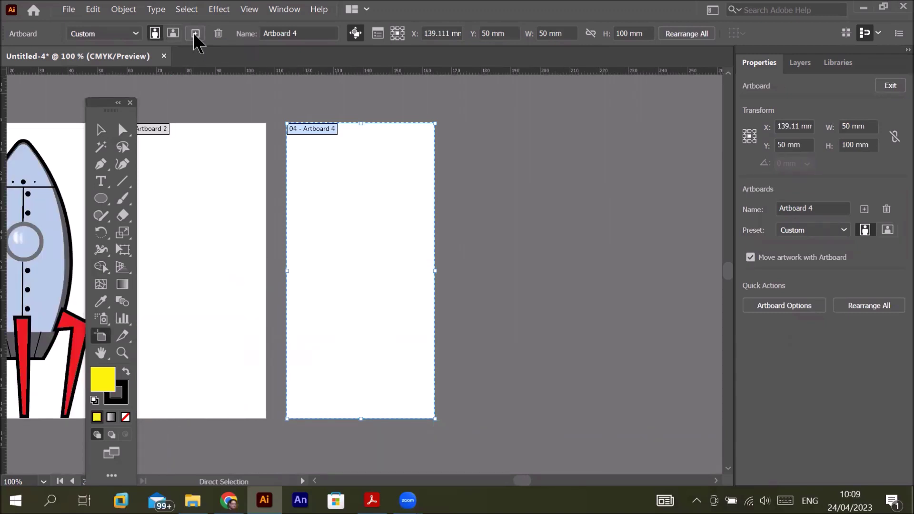
pyautogui.moveTo(389, 131); pyautogui.dragTo(554, 112)
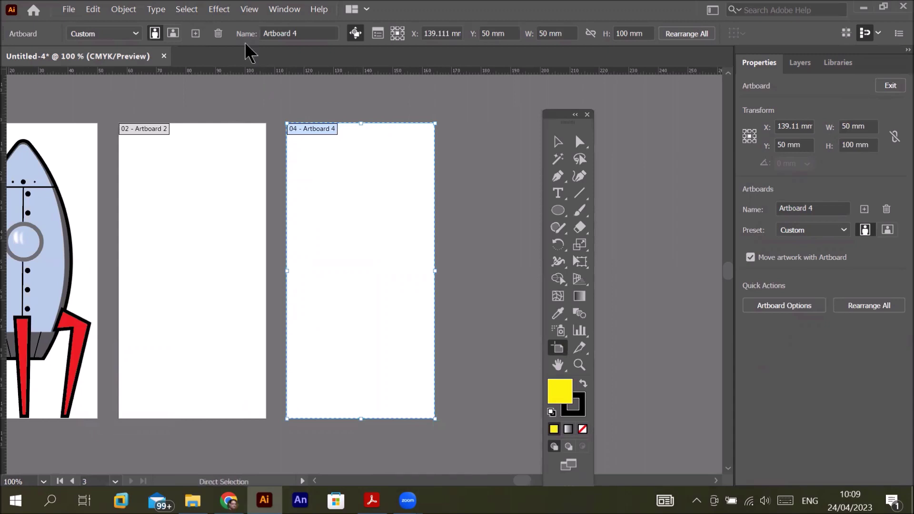
pyautogui.click(216, 32)
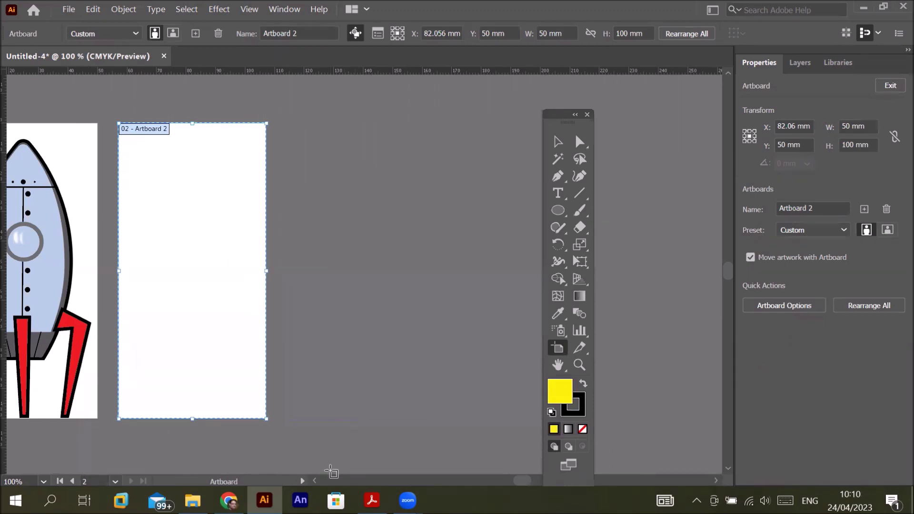
pyautogui.hscroll(-1, 318, 481)
pyautogui.hscroll(-3, 318, 481)
pyautogui.hscroll(-2, 318, 481)
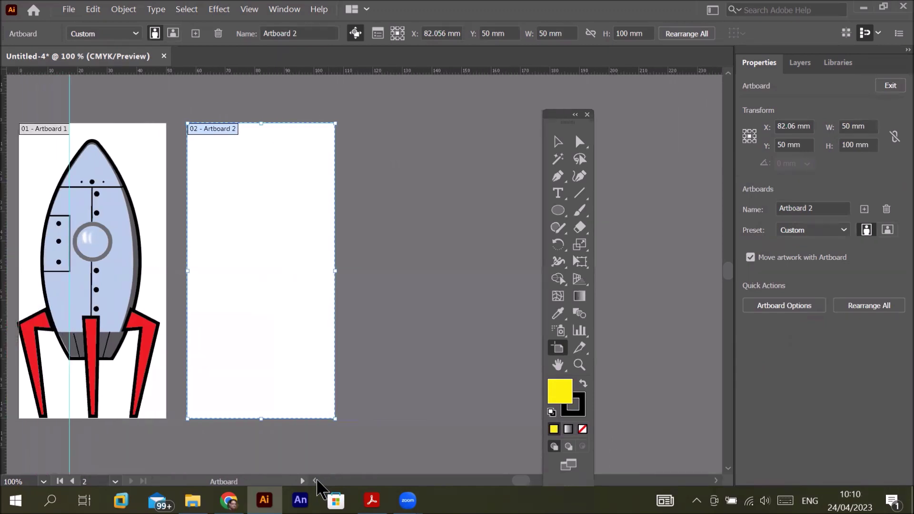
pyautogui.hscroll(-3, 316, 481)
pyautogui.hscroll(-2, 317, 482)
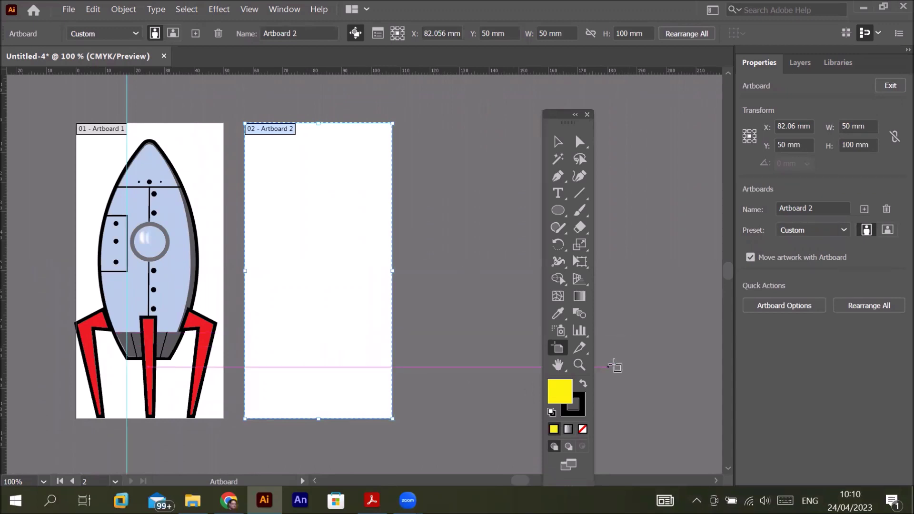
# Step: Set the fill colour to red (FF0013) in the Color Picker
pyautogui.doubleClick(558, 389)
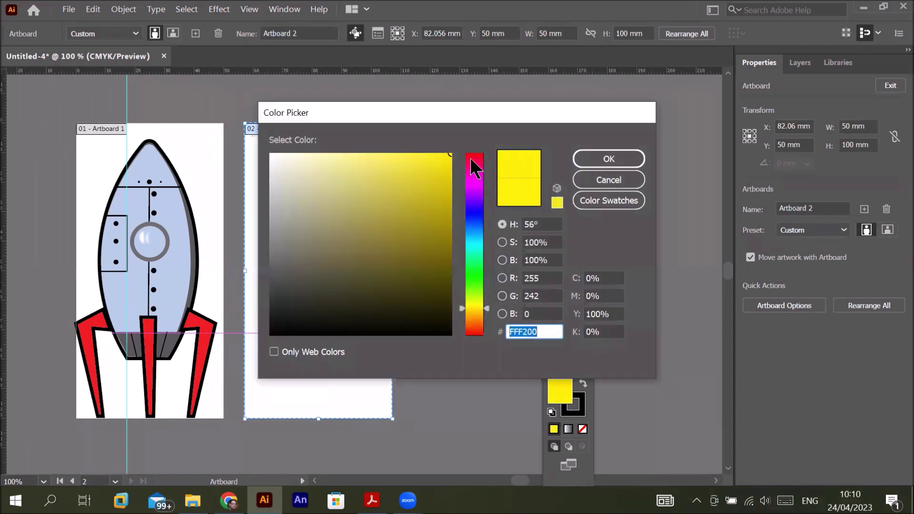
pyautogui.click(475, 155)
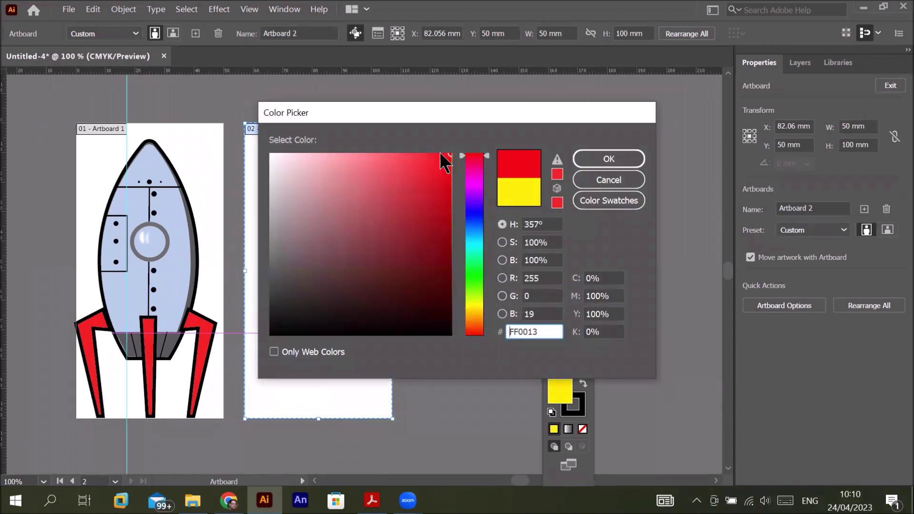
pyautogui.click(622, 160)
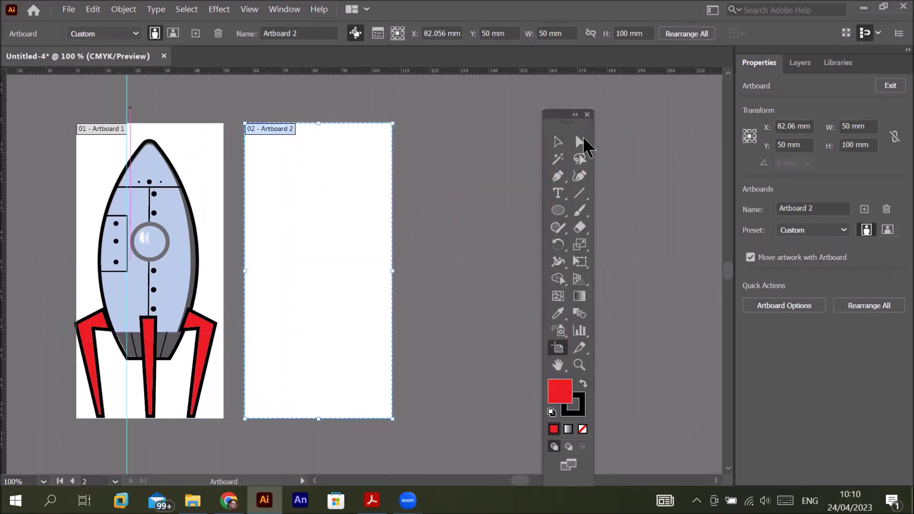
pyautogui.click(558, 176)
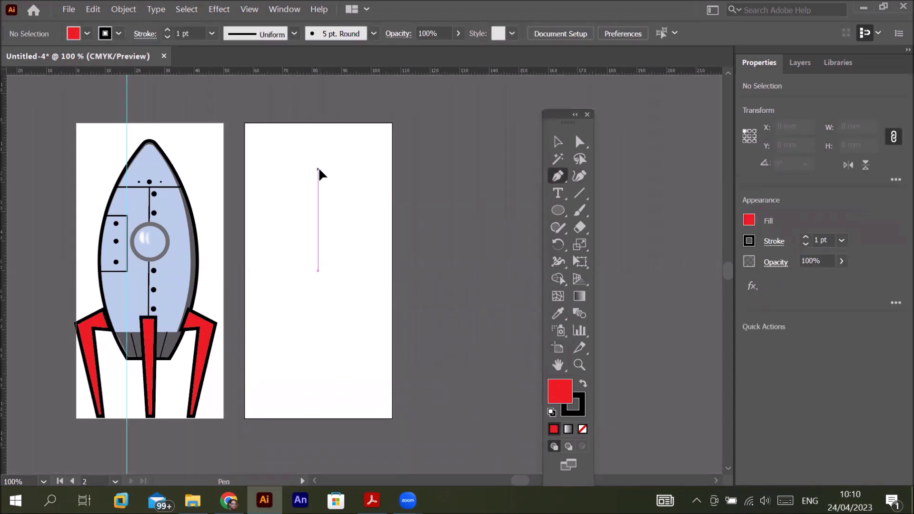
# Step: Draw a closed, tall tapering red shape with the Pen tool on Artboard 2
pyautogui.click(318, 169)
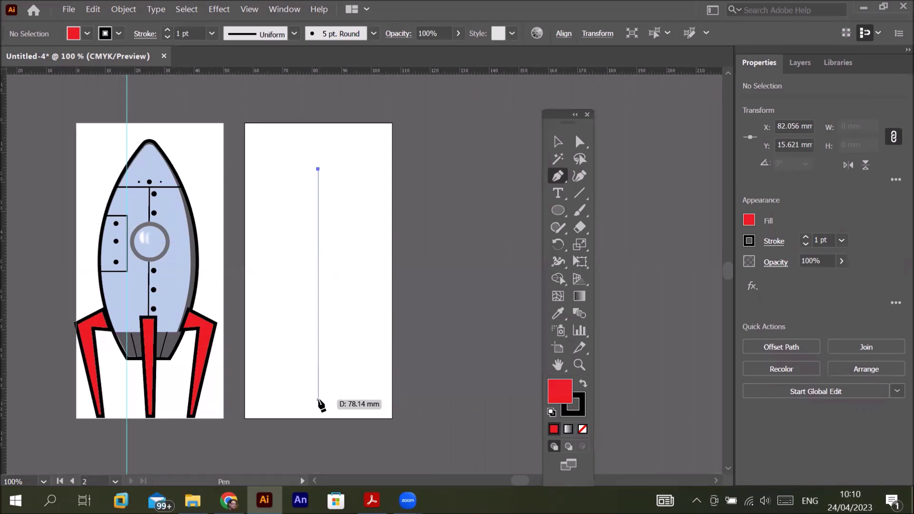
pyautogui.click(318, 399)
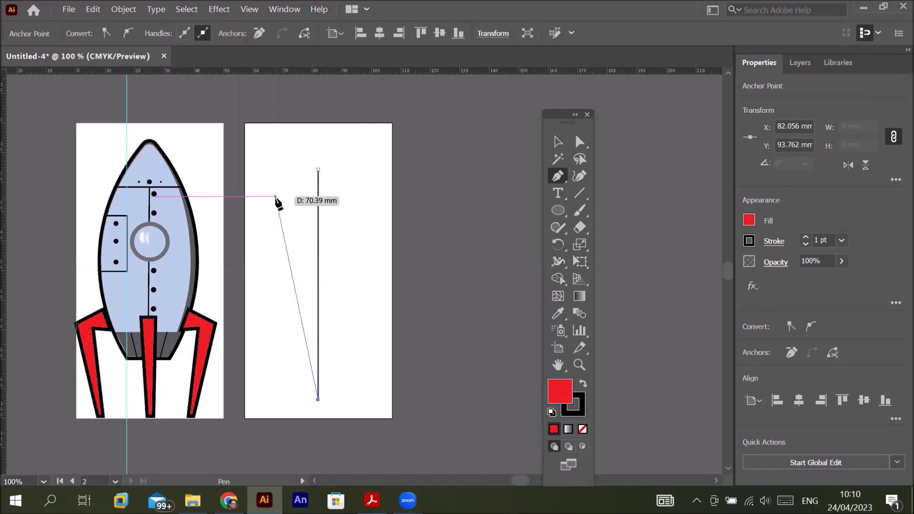
pyautogui.click(276, 196)
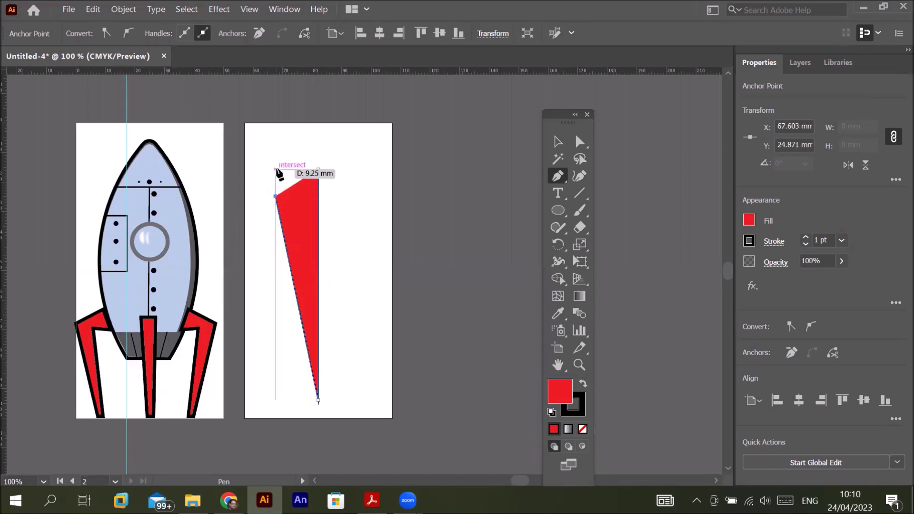
pyautogui.click(275, 169)
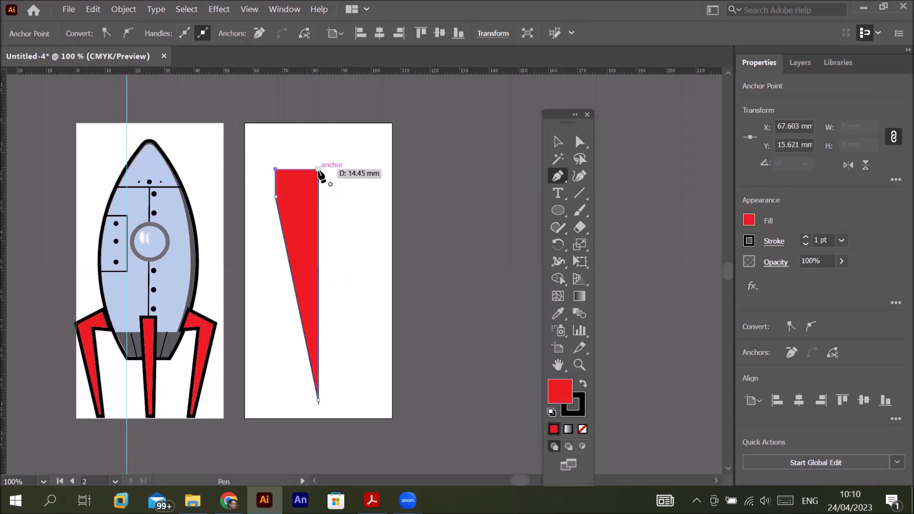
pyautogui.click(318, 169)
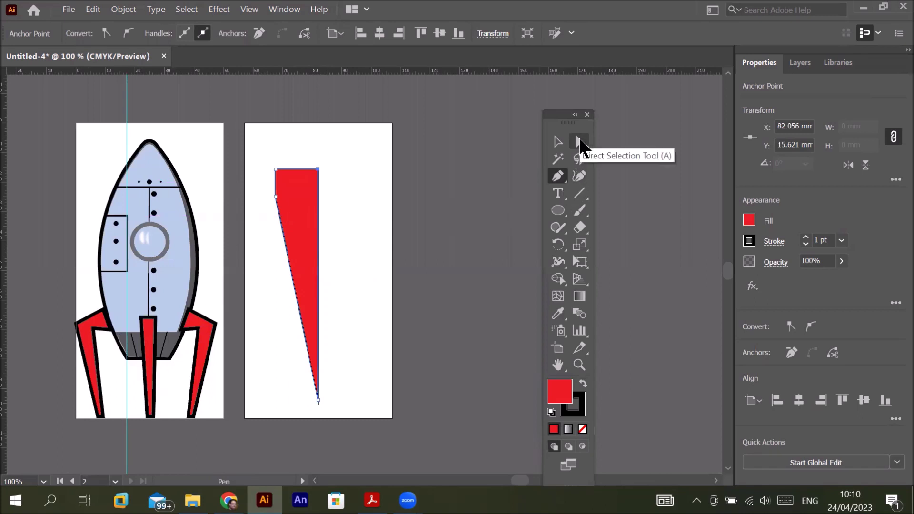
# Step: Round the shape's left anchor with Direct Selection's corner widget
pyautogui.click(579, 142)
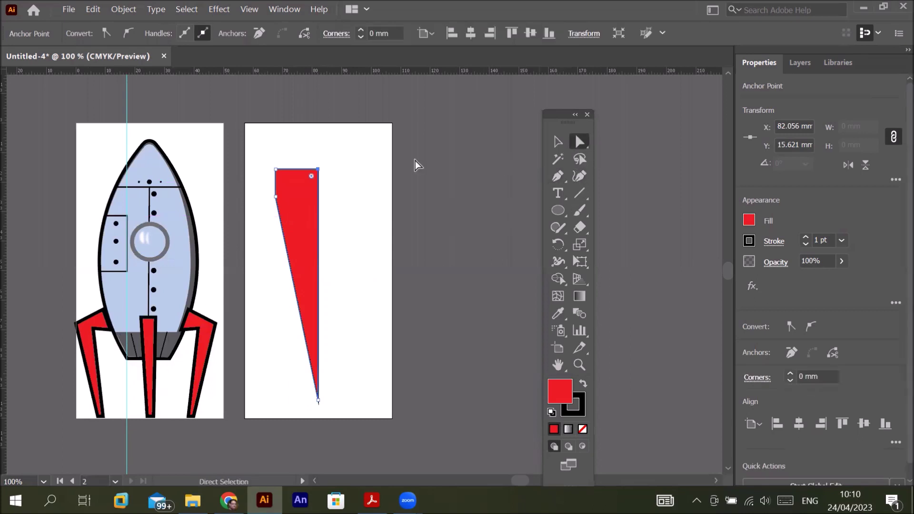
pyautogui.click(275, 197)
pyautogui.moveTo(287, 196)
pyautogui.mouseDown()
pyautogui.moveTo(409, 196)
pyautogui.moveTo(497, 149)
pyautogui.mouseUp()
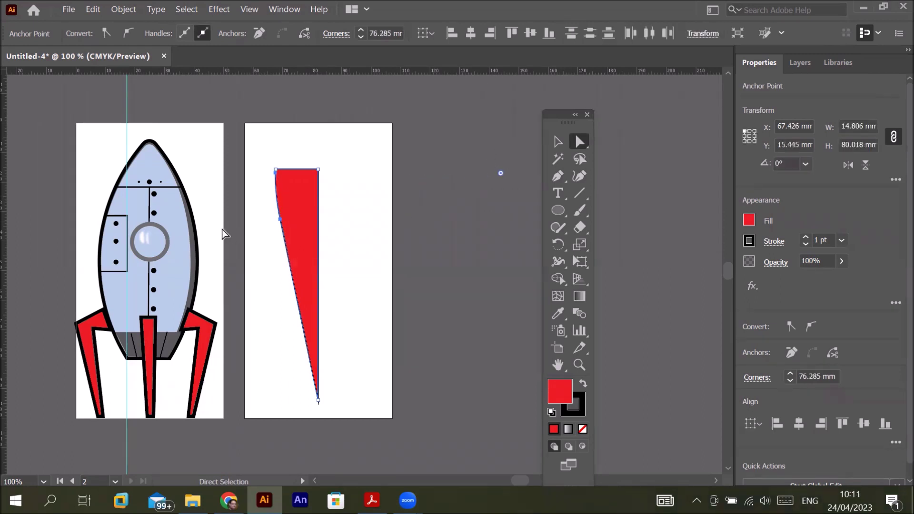
pyautogui.click(558, 141)
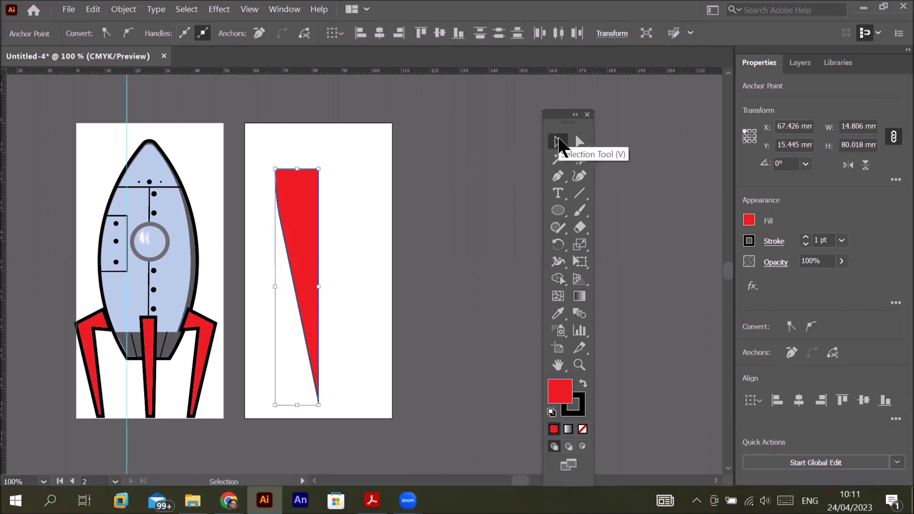
# Step: Make a vertically reflected copy of the new red shape
pyautogui.click(313, 227)
pyautogui.rightClick(313, 230)
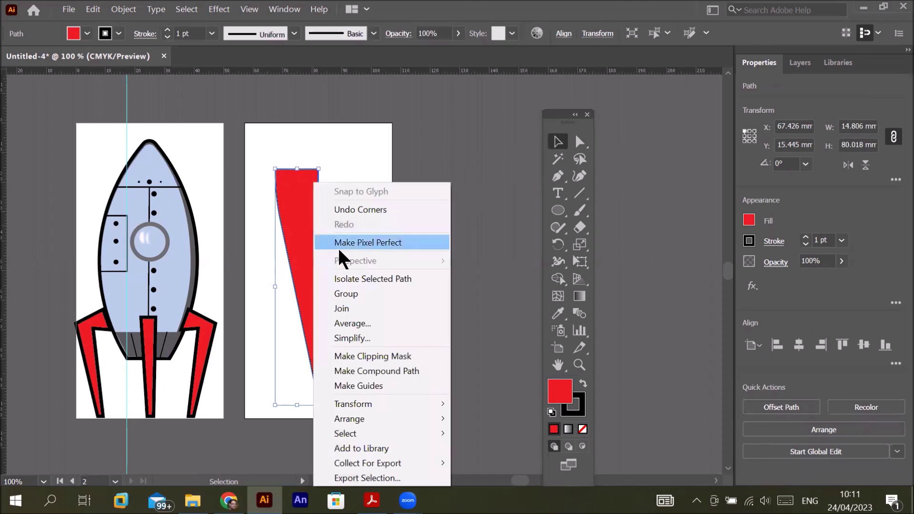
pyautogui.moveTo(353, 404)
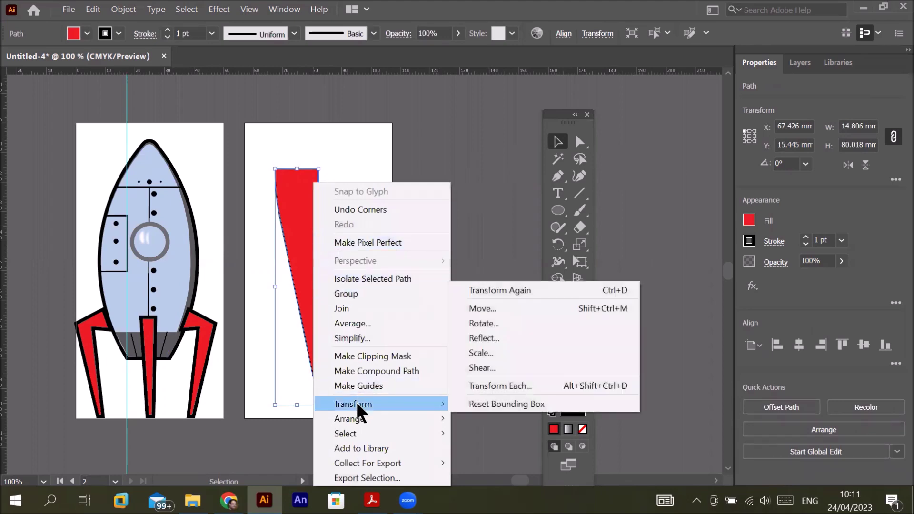
pyautogui.click(490, 339)
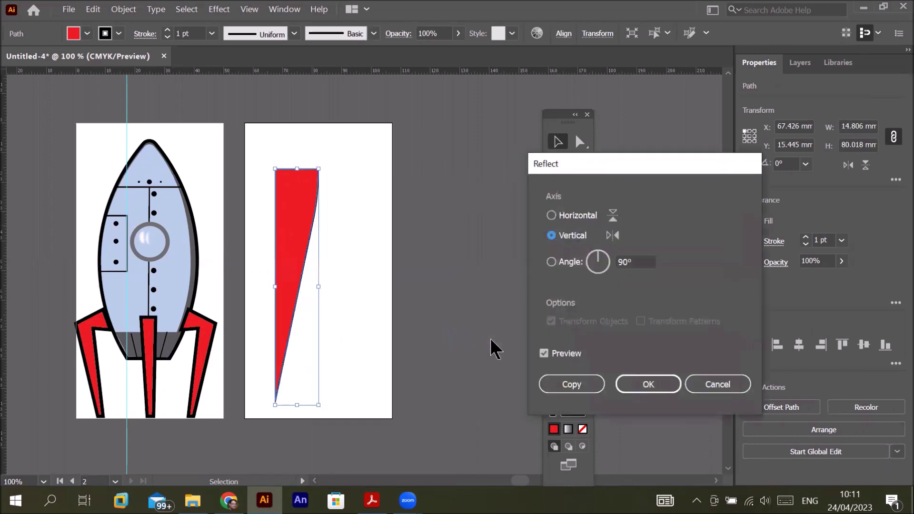
pyautogui.click(557, 386)
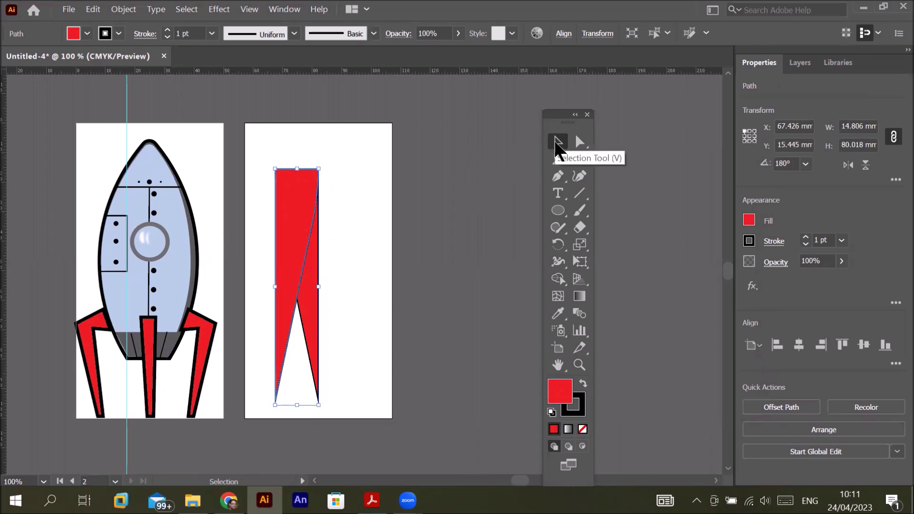
# Step: Nudge the mirrored copy flush against the original and marquee-select both halves
pyautogui.moveTo(301, 214); pyautogui.dragTo(343, 215)
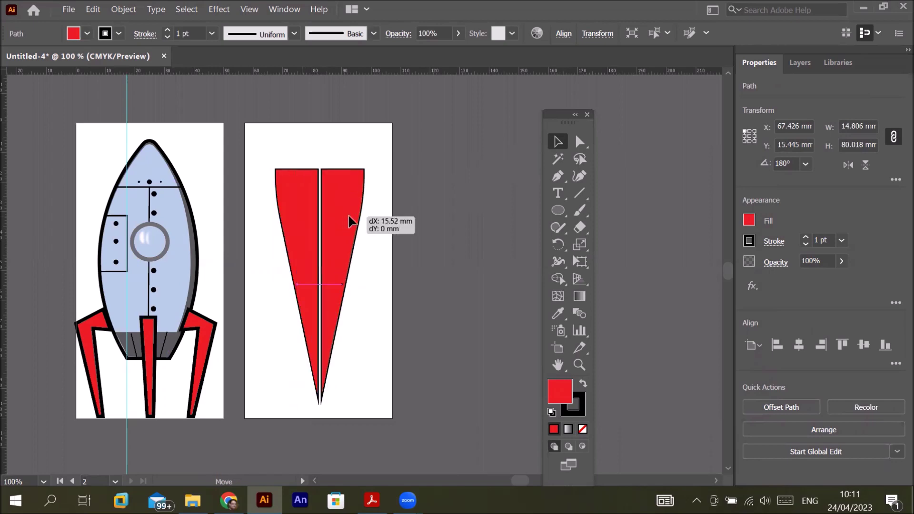
pyautogui.moveTo(344, 215); pyautogui.dragTo(341, 215)
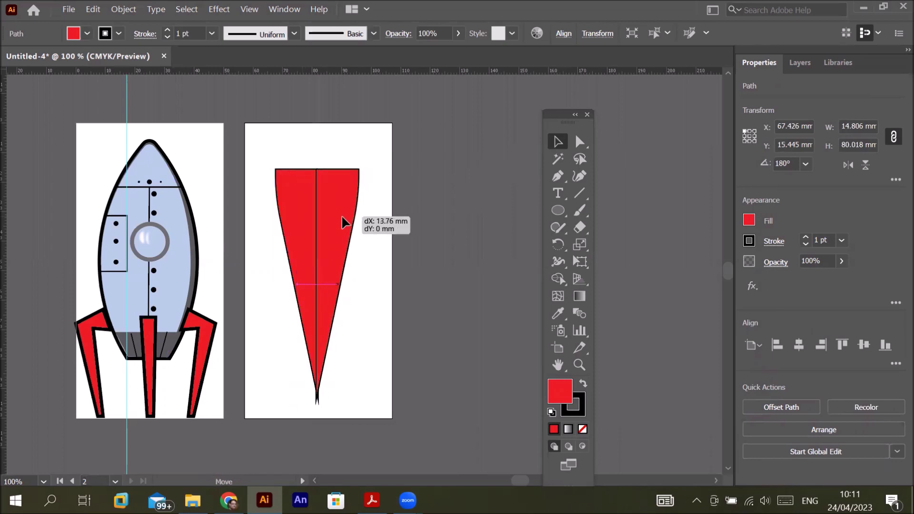
pyautogui.moveTo(342, 215); pyautogui.dragTo(344, 215)
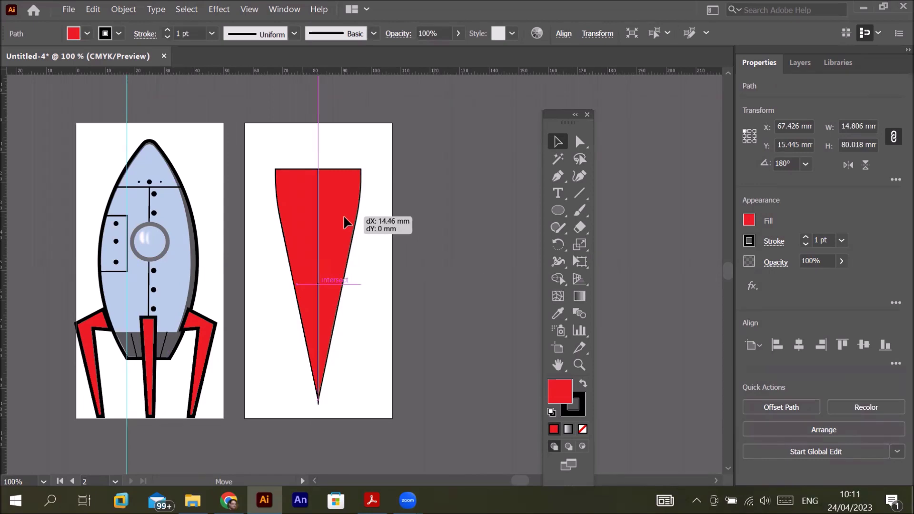
pyautogui.moveTo(343, 217); pyautogui.dragTo(341, 216)
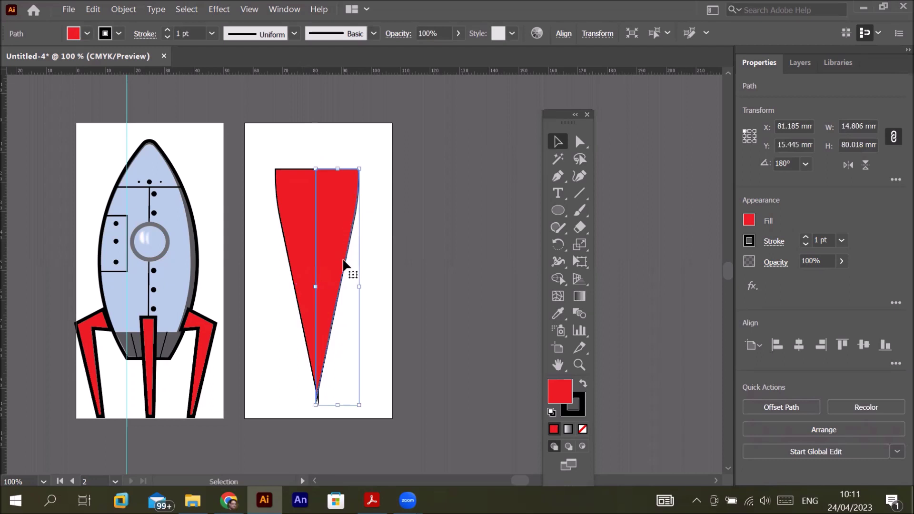
pyautogui.moveTo(264, 150); pyautogui.dragTo(404, 427)
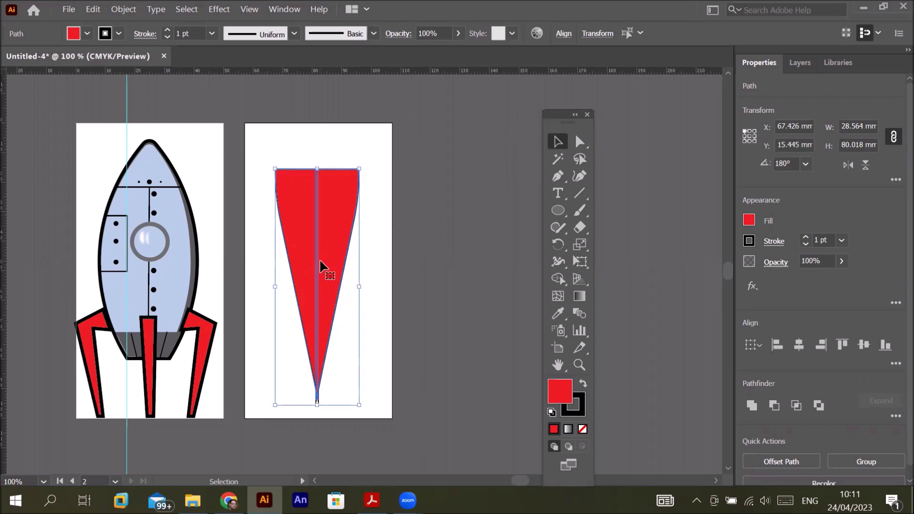
pyautogui.click(557, 280)
# Step: Merge the flame halves, then paste a copy in front, shrink it and move it up
pyautogui.moveTo(338, 207); pyautogui.dragTo(300, 215)
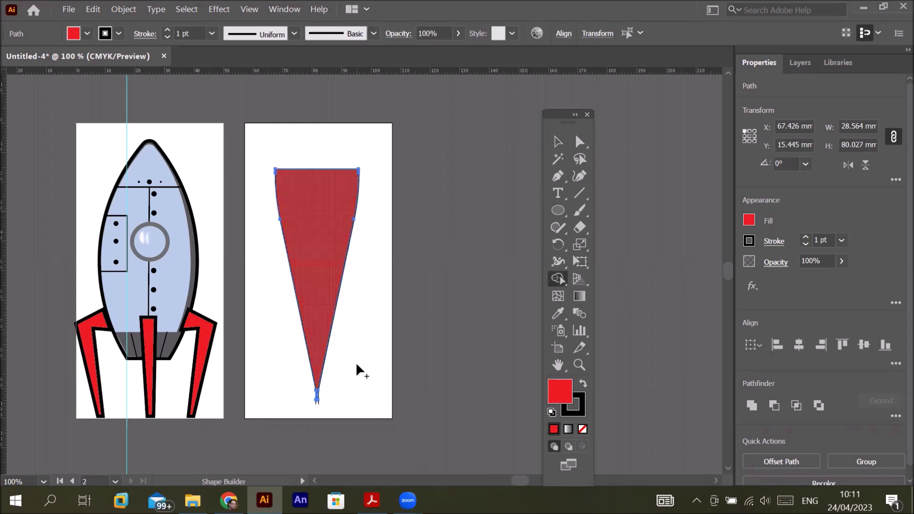
pyautogui.click(558, 142)
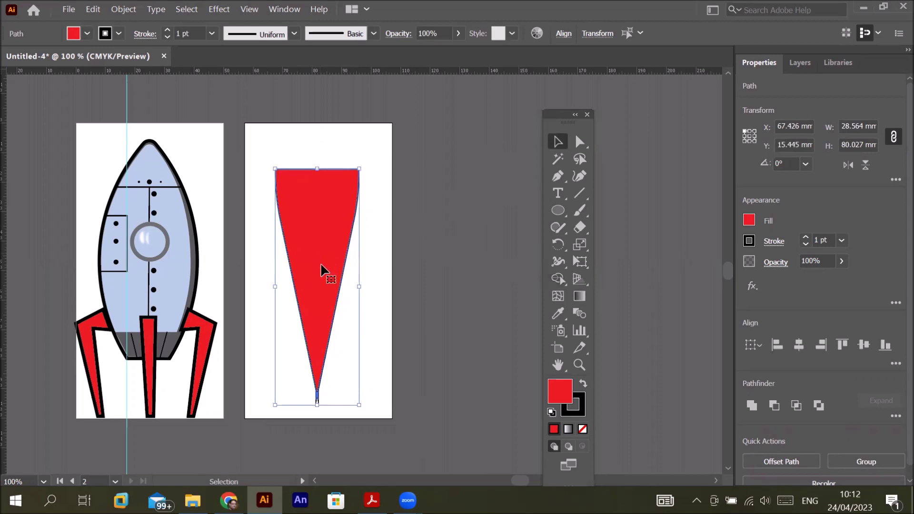
pyautogui.click(93, 8)
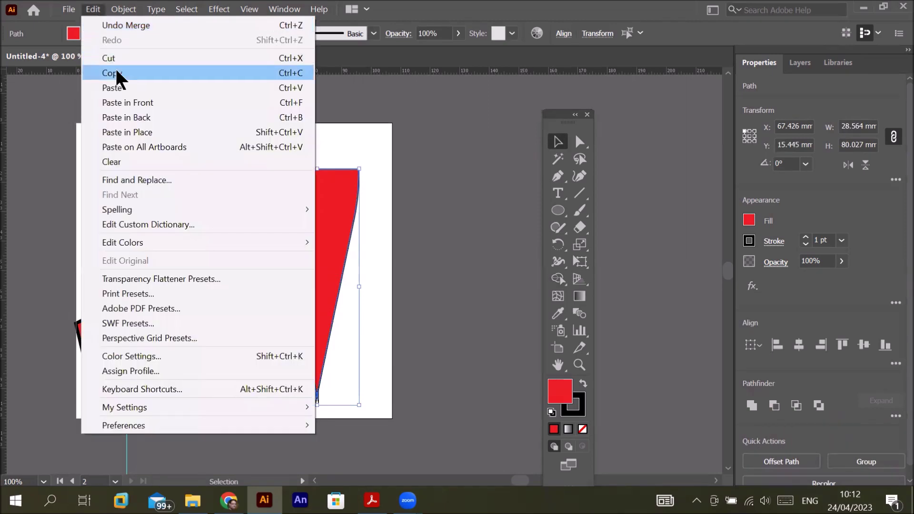
pyautogui.click(116, 73)
pyautogui.click(93, 8)
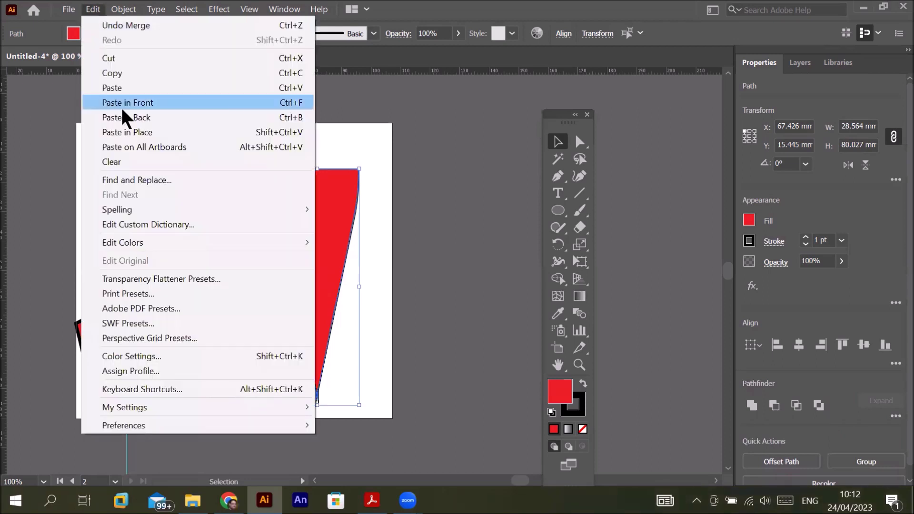
pyautogui.click(149, 102)
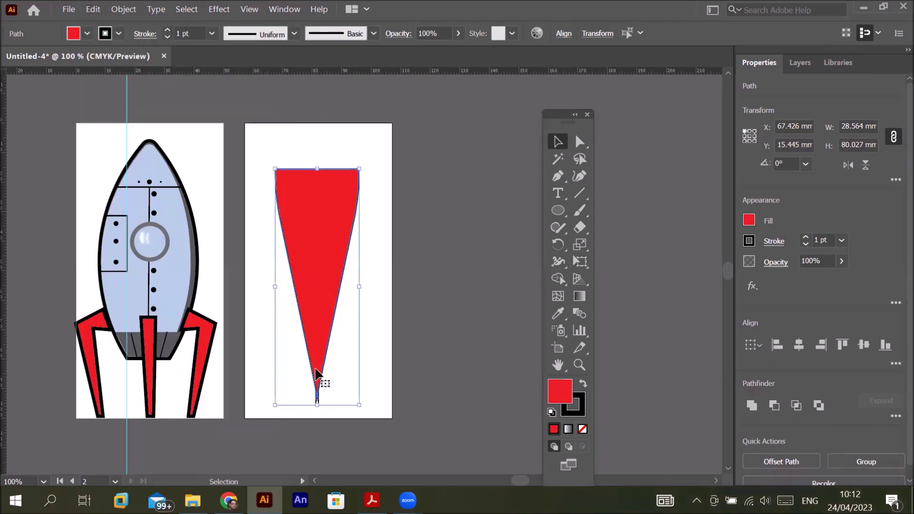
pyautogui.moveTo(360, 403); pyautogui.dragTo(345, 371)
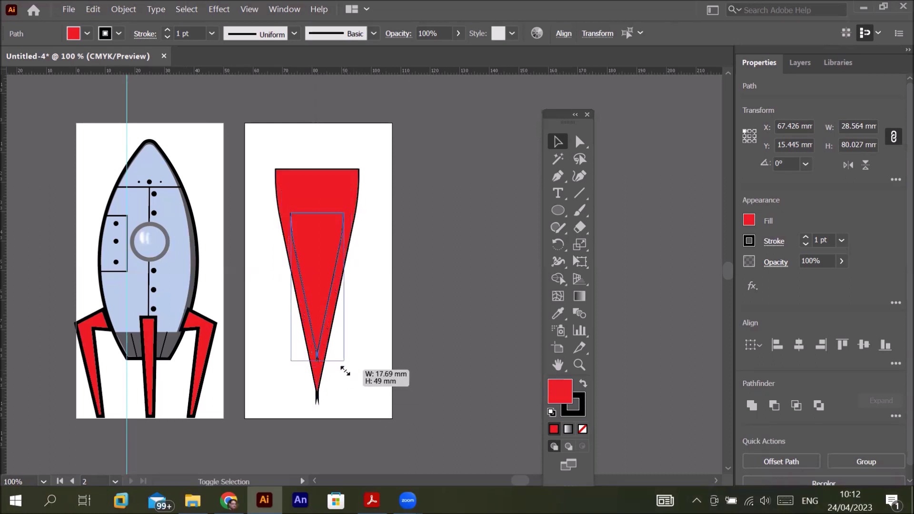
pyautogui.moveTo(344, 370); pyautogui.dragTo(345, 372)
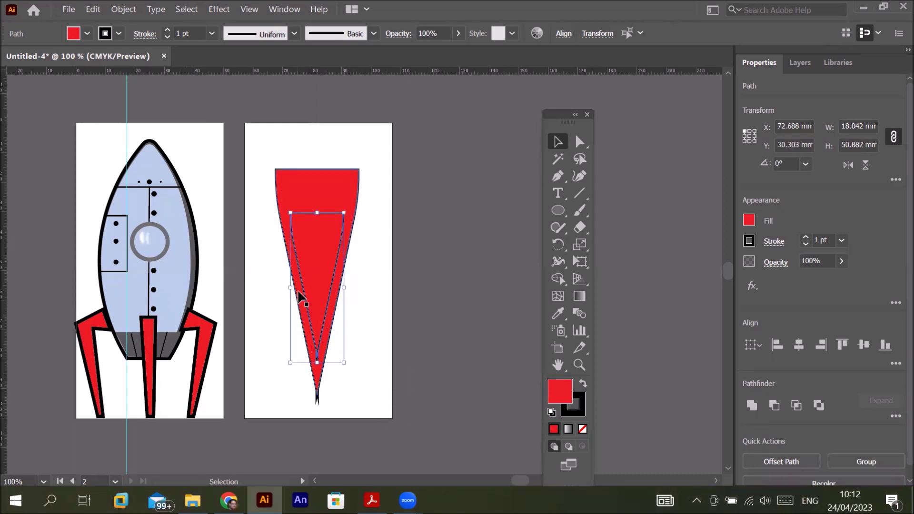
pyautogui.moveTo(305, 213); pyautogui.dragTo(305, 169)
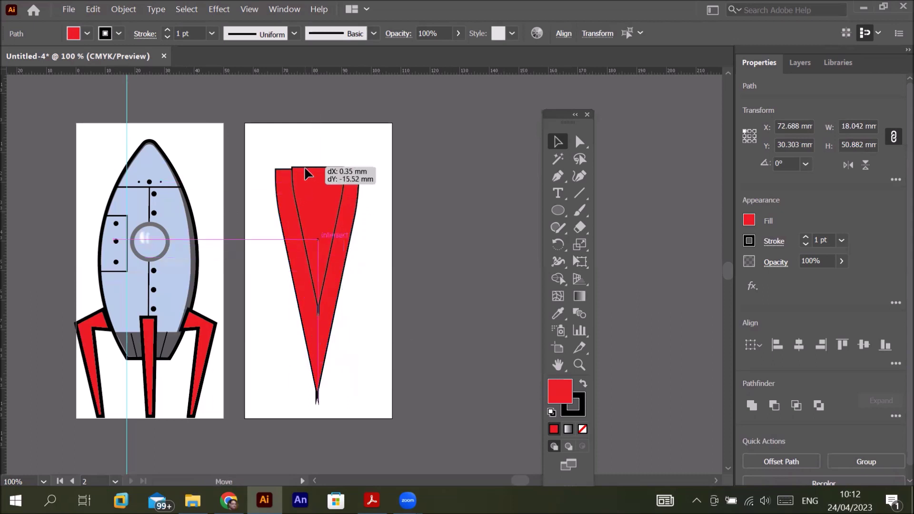
pyautogui.moveTo(305, 167); pyautogui.dragTo(304, 167)
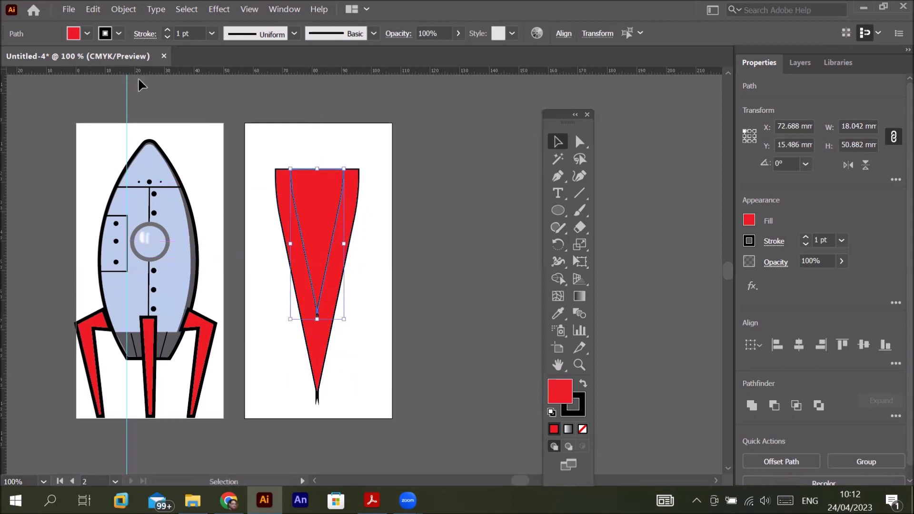
# Step: Fill the inner copy orange and set its stroke to None
pyautogui.click(86, 34)
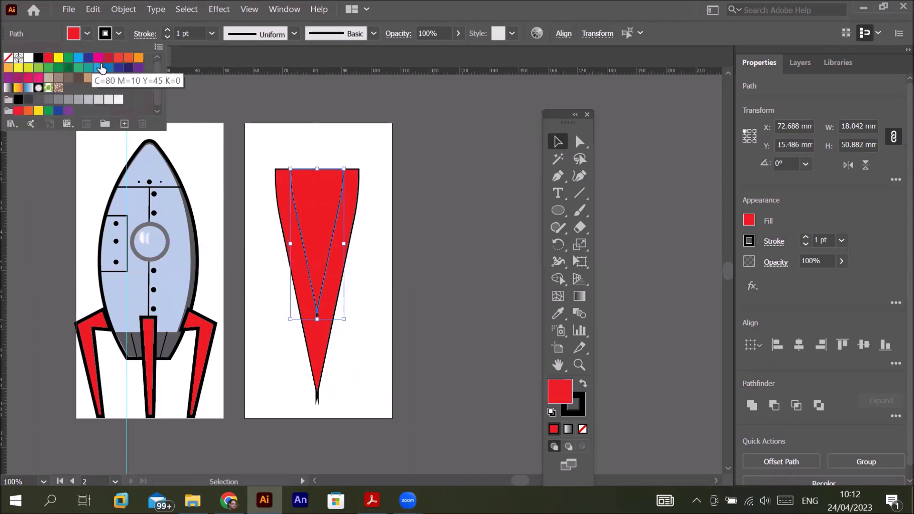
pyautogui.click(127, 58)
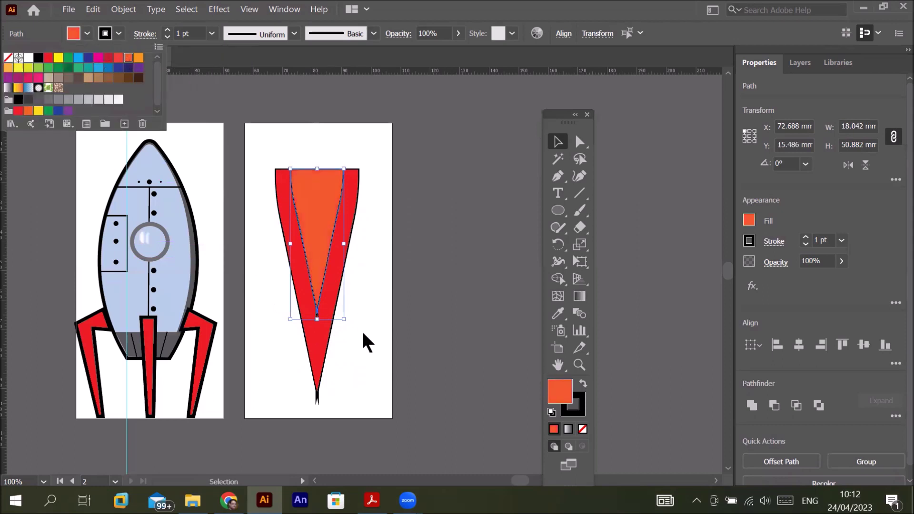
pyautogui.click(118, 33)
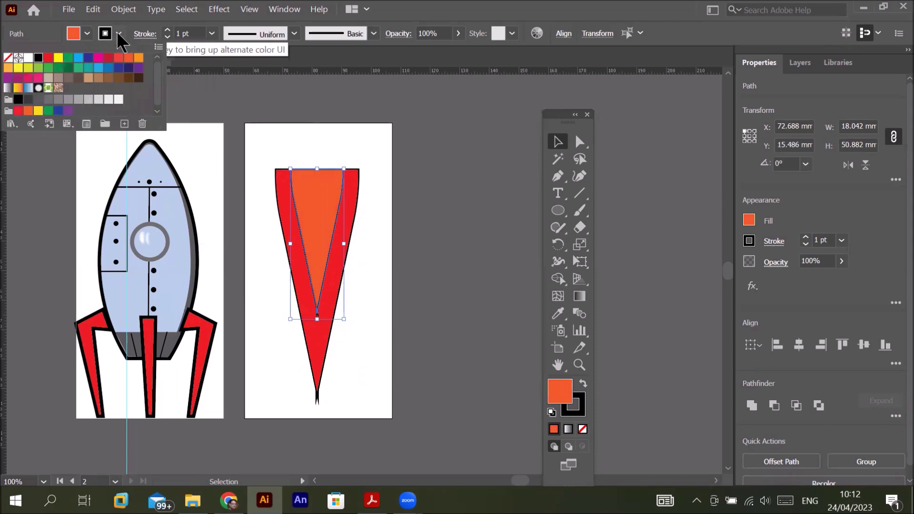
pyautogui.click(7, 62)
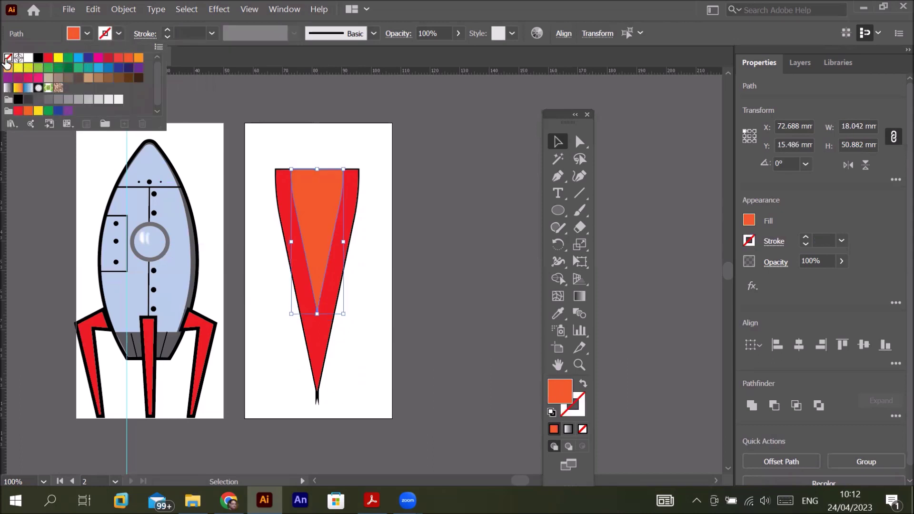
pyautogui.click(317, 240)
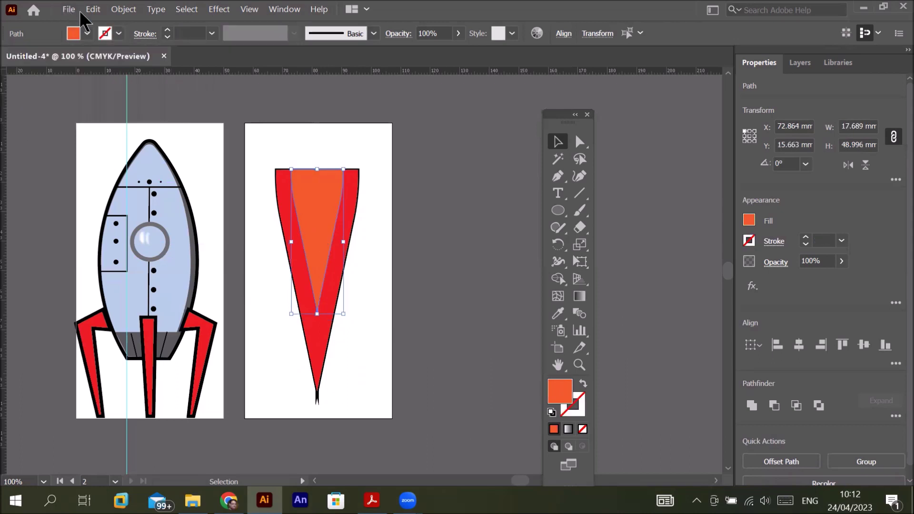
# Step: Paste a smaller yellow copy inside the orange layer, then select all flame layers
pyautogui.click(91, 10)
pyautogui.click(125, 68)
pyautogui.click(93, 9)
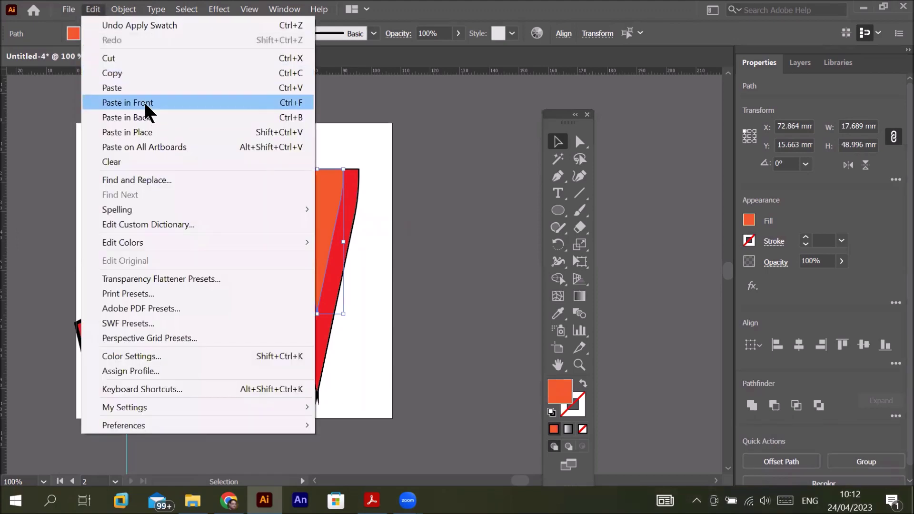
pyautogui.click(143, 103)
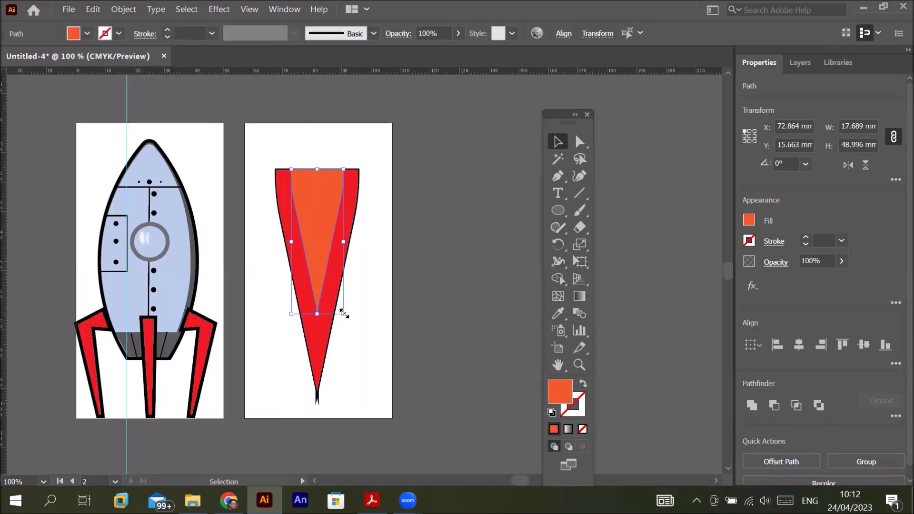
pyautogui.moveTo(343, 314); pyautogui.dragTo(338, 287)
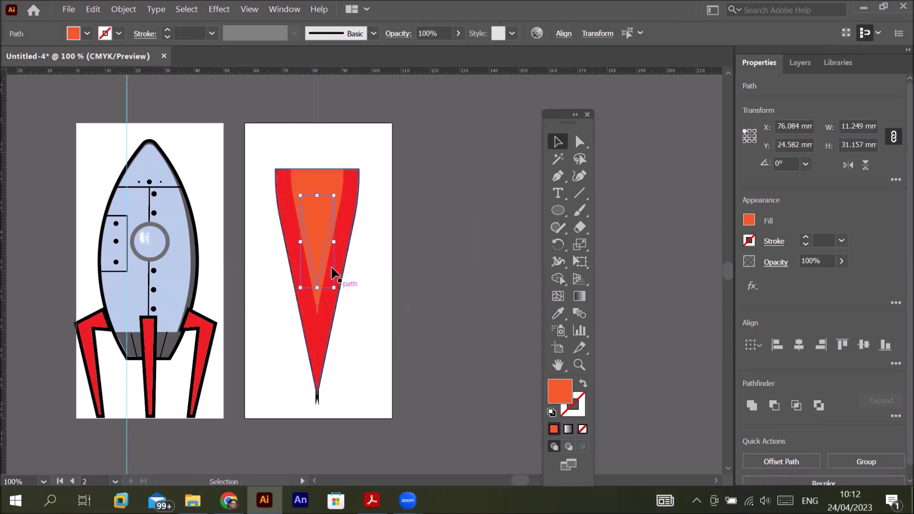
pyautogui.moveTo(321, 201); pyautogui.dragTo(323, 178)
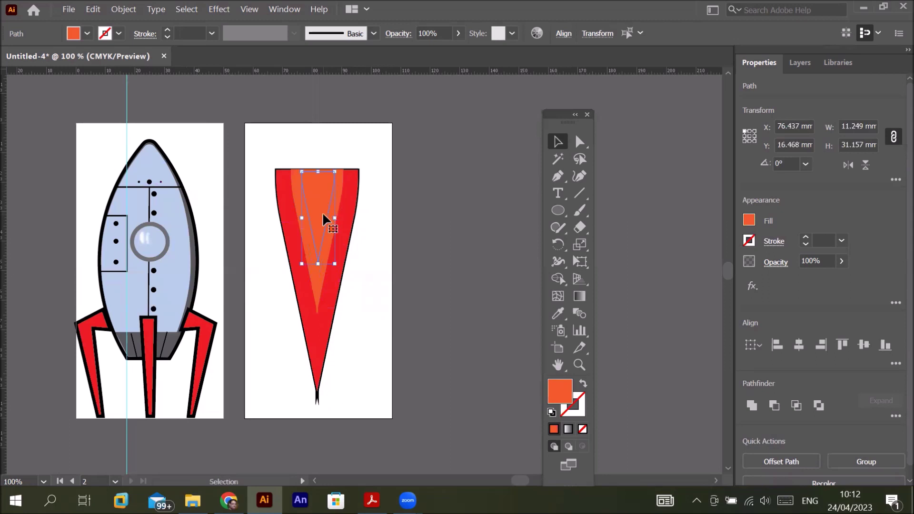
pyautogui.moveTo(322, 209); pyautogui.dragTo(322, 207)
pyautogui.click(85, 33)
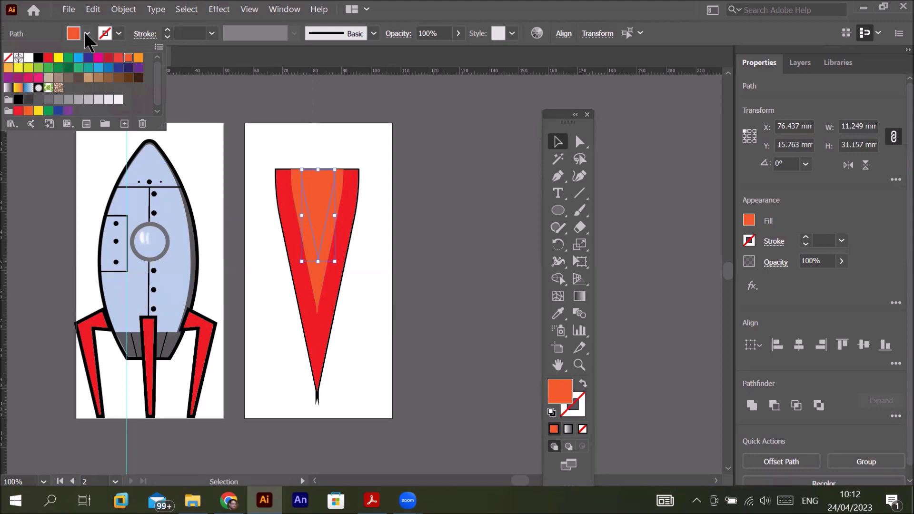
pyautogui.click(58, 58)
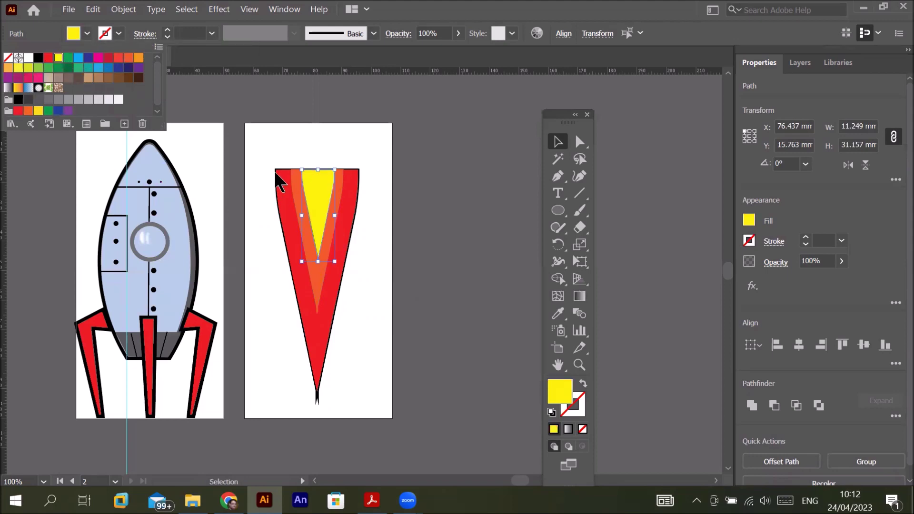
pyautogui.press('Escape')
pyautogui.moveTo(259, 148); pyautogui.dragTo(373, 404)
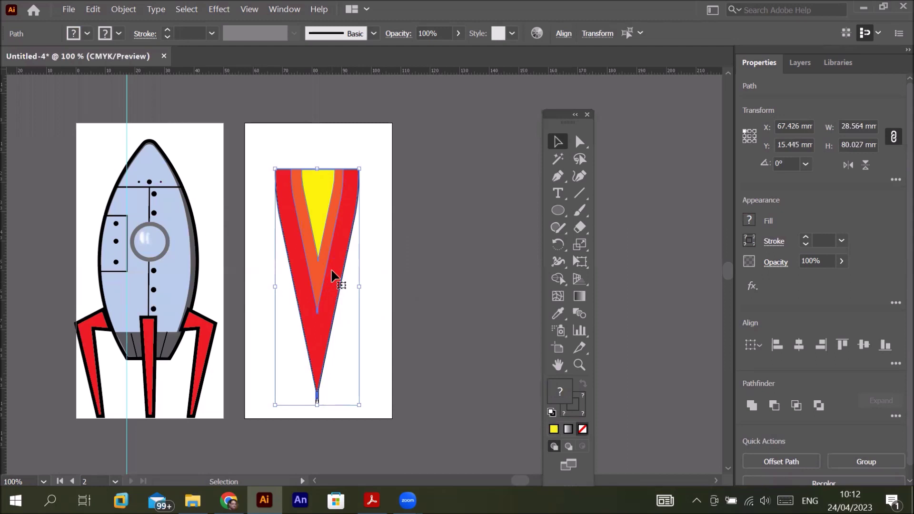
# Step: Group the three flame layers, shrink the group and place it under the rocket body
pyautogui.click(122, 16)
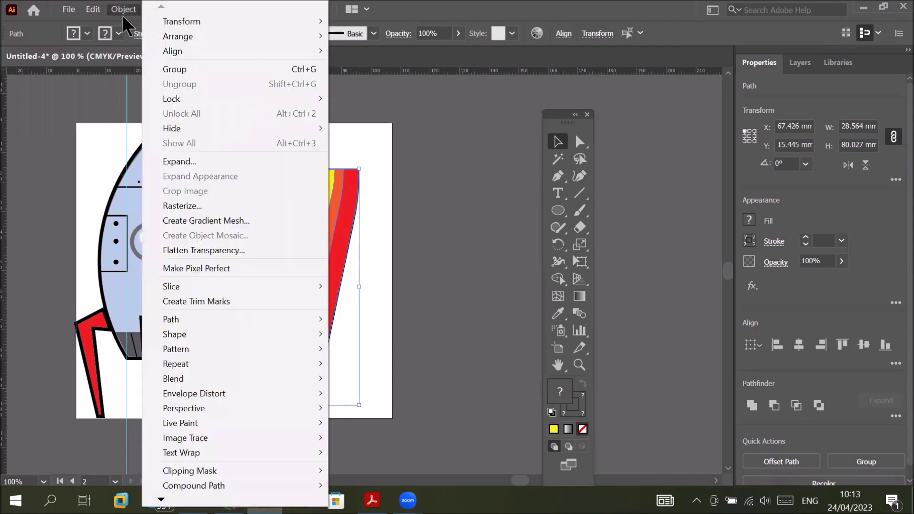
pyautogui.click(202, 68)
pyautogui.moveTo(360, 170)
pyautogui.mouseDown()
pyautogui.moveTo(338, 248)
pyautogui.moveTo(341, 238)
pyautogui.moveTo(267, 320)
pyautogui.moveTo(159, 364)
pyautogui.mouseUp()
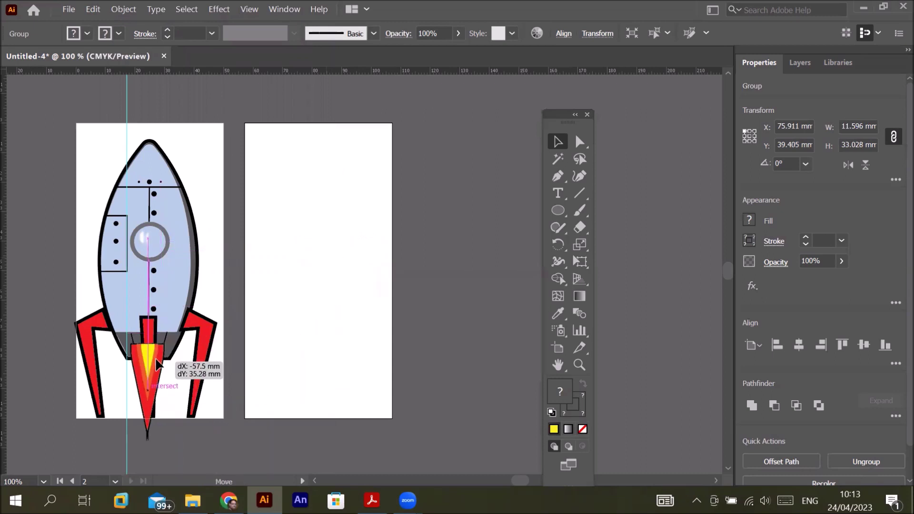
pyautogui.moveTo(159, 365); pyautogui.dragTo(161, 365)
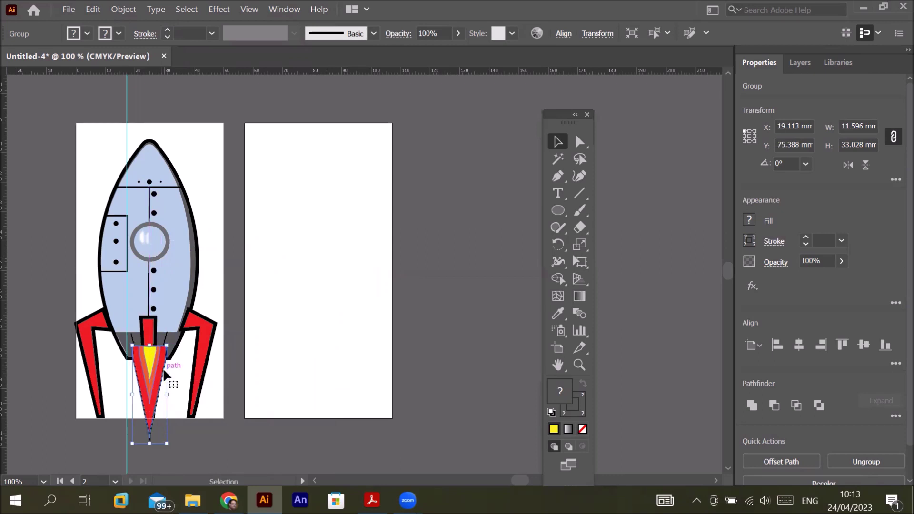
pyautogui.scroll(-1, 265, 321)
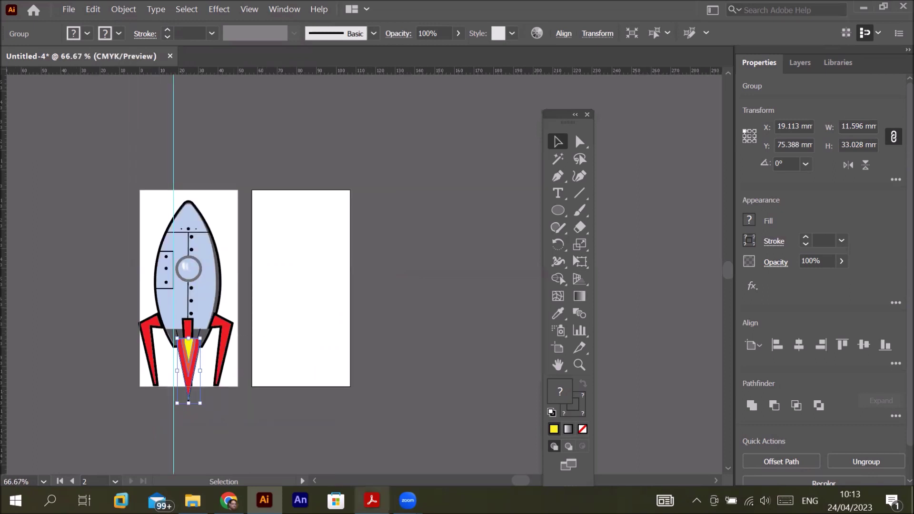
pyautogui.click(393, 450)
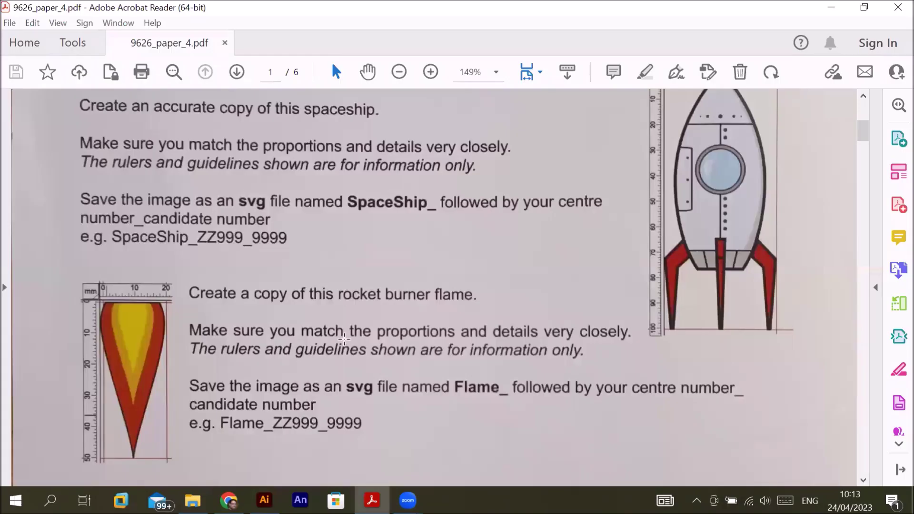
pyautogui.scroll(-3, 344, 339)
pyautogui.scroll(-3, 344, 339)
pyautogui.scroll(-3, 344, 339)
pyautogui.scroll(-2, 344, 339)
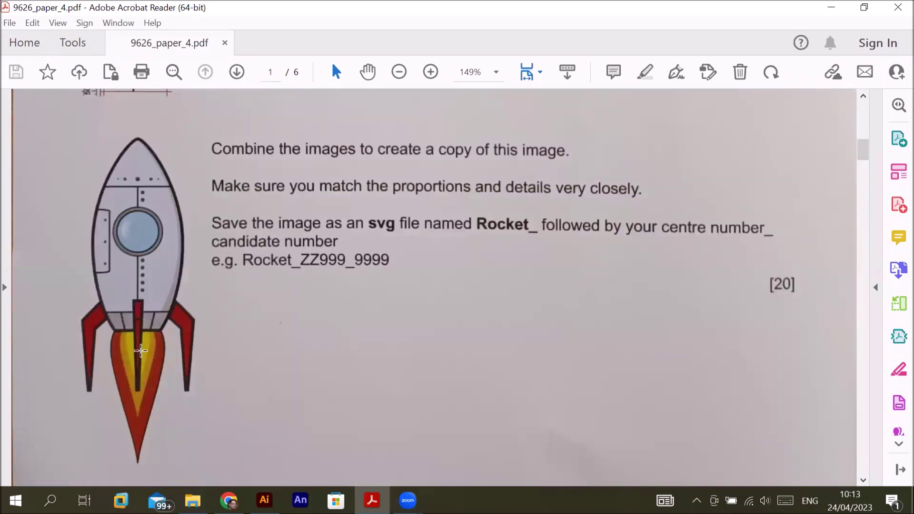
pyautogui.click(264, 500)
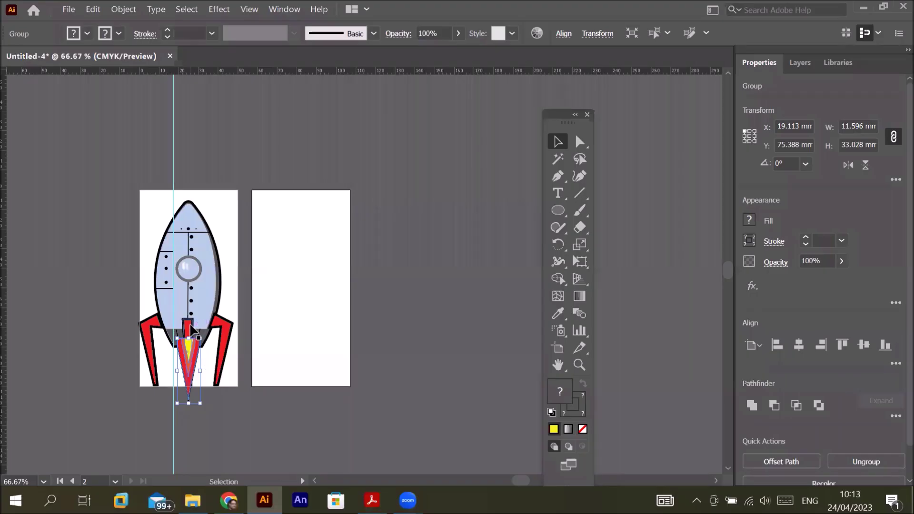
# Step: Arrange the red centre strip in front of the flame, then compare against the rocket reference
pyautogui.click(192, 328)
pyautogui.rightClick(190, 327)
pyautogui.moveTo(226, 258)
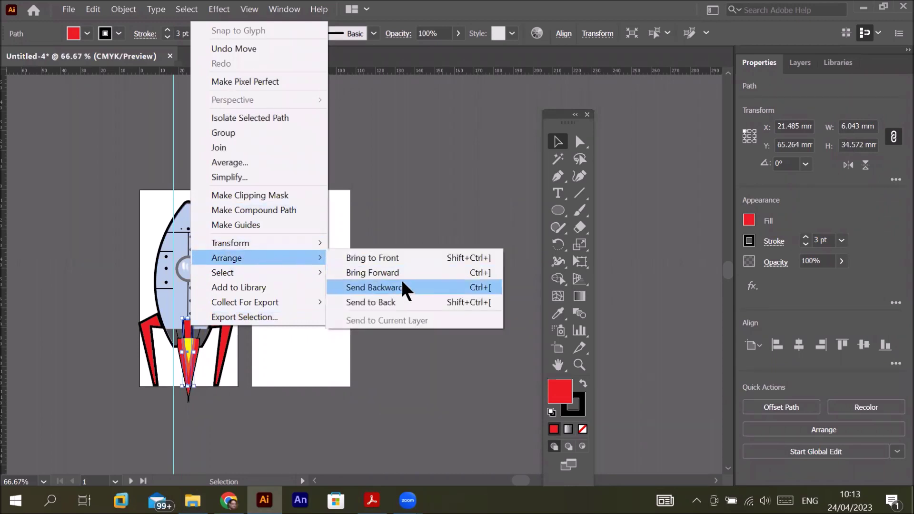
pyautogui.click(413, 257)
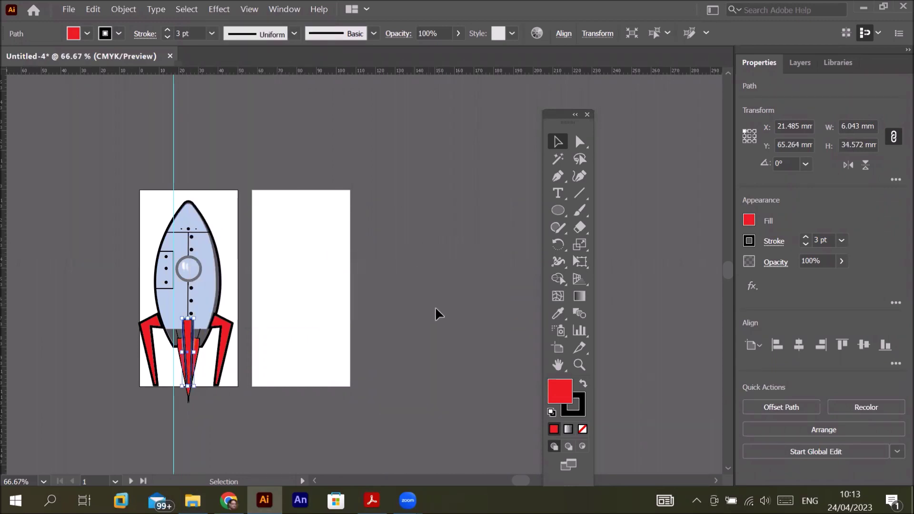
pyautogui.click(415, 362)
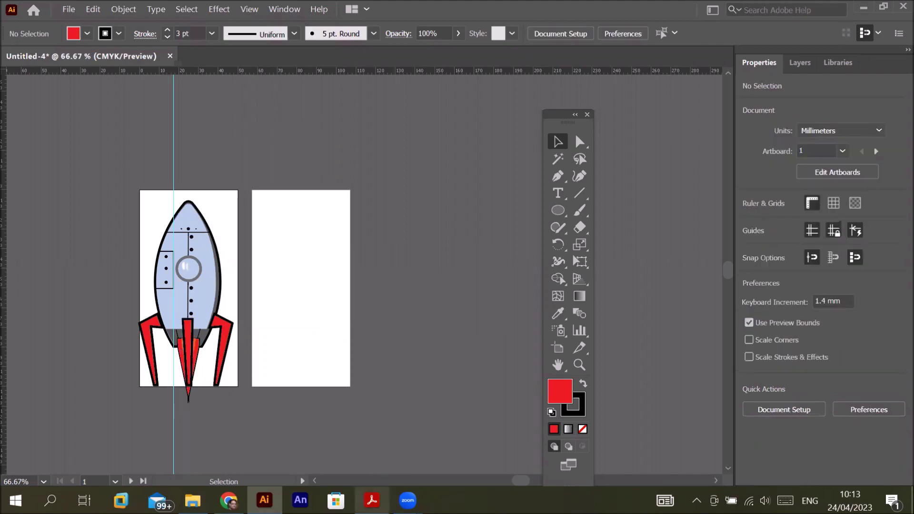
pyautogui.click(372, 500)
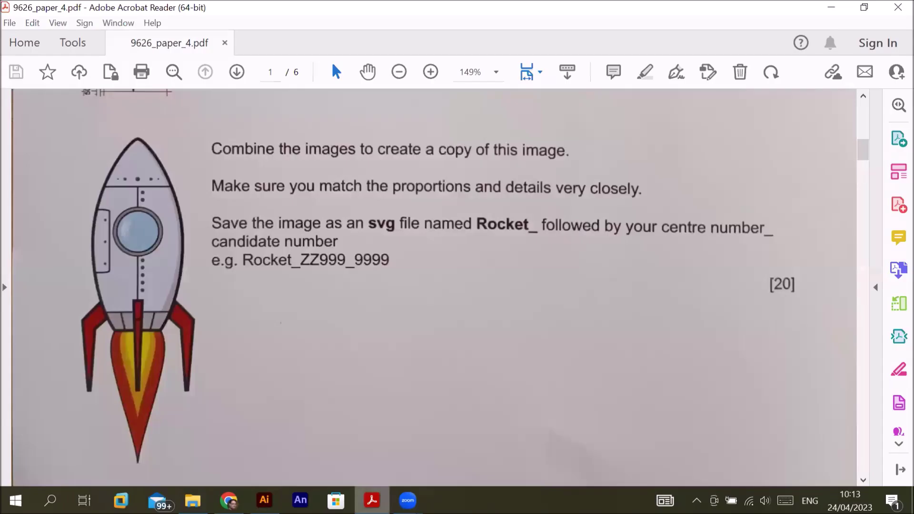
pyautogui.click(372, 500)
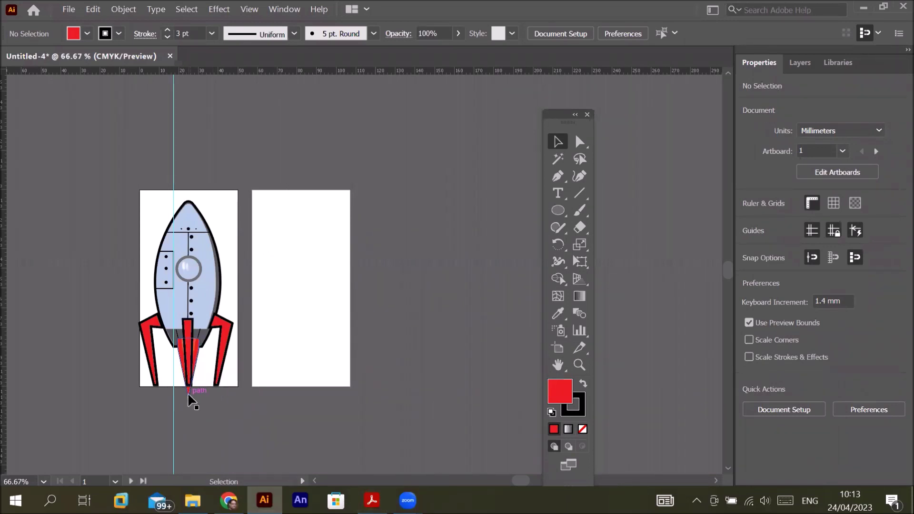
# Step: Enlarge the flame group and move it down below the spaceship, past the artboard edge
pyautogui.click(189, 394)
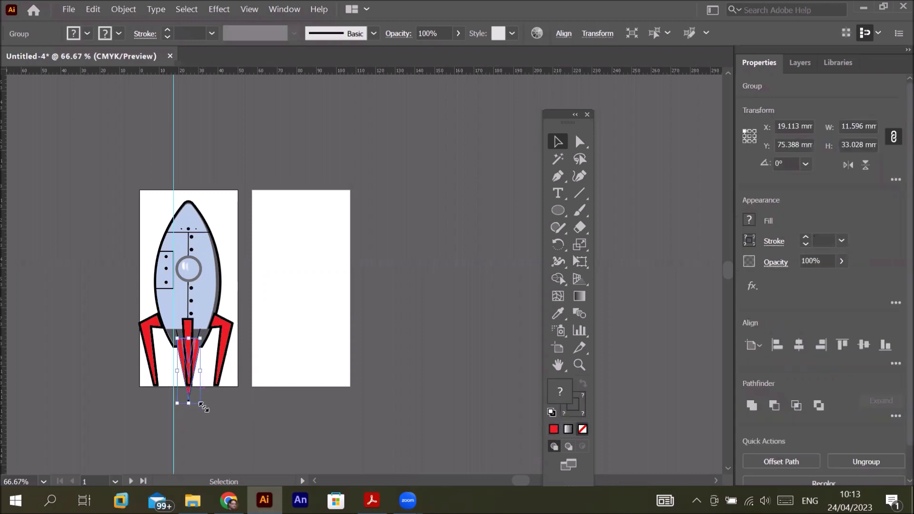
pyautogui.moveTo(204, 407); pyautogui.dragTo(219, 445)
pyautogui.moveTo(206, 324); pyautogui.dragTo(206, 367)
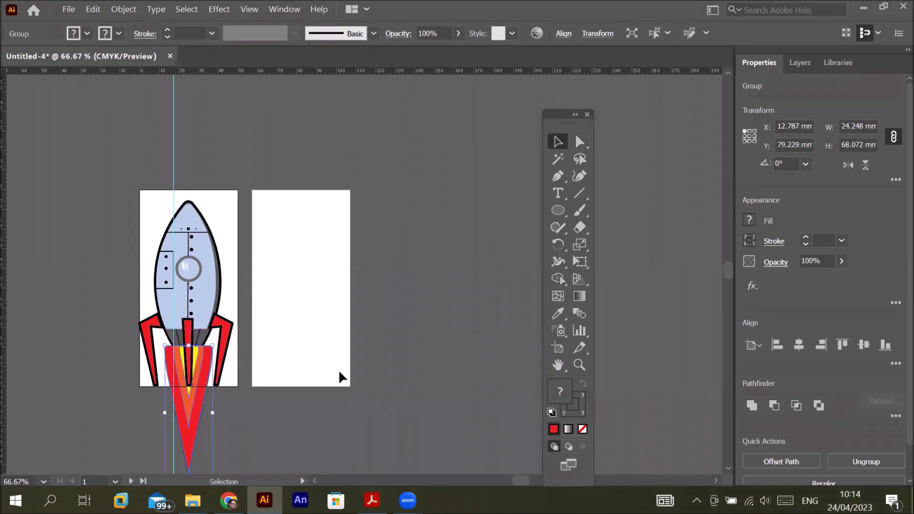
# Step: Reposition the porthole's white highlight within the porthole
pyautogui.click(422, 385)
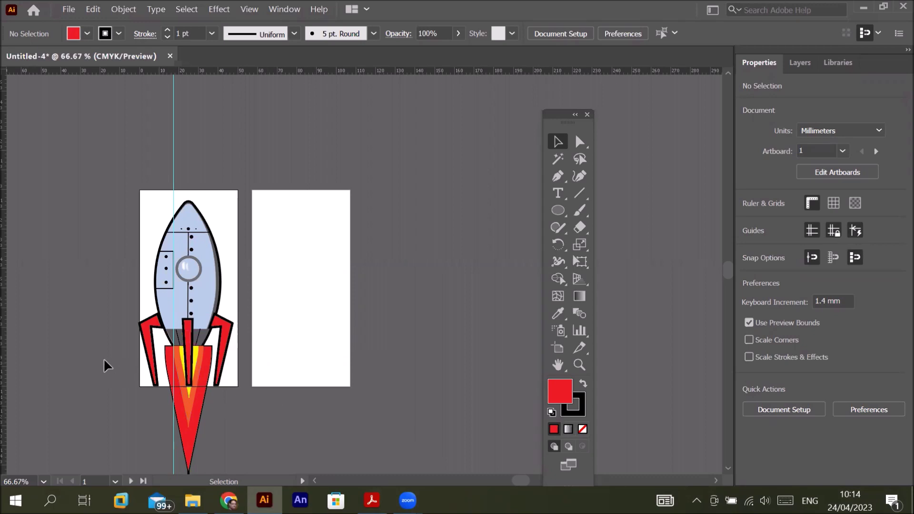
pyautogui.moveTo(186, 267); pyautogui.dragTo(182, 266)
pyautogui.moveTo(180, 263); pyautogui.dragTo(187, 267)
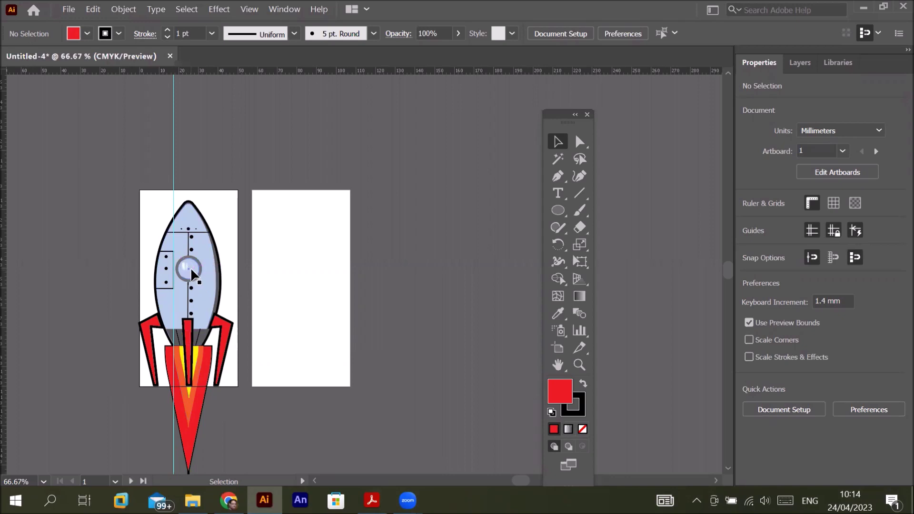